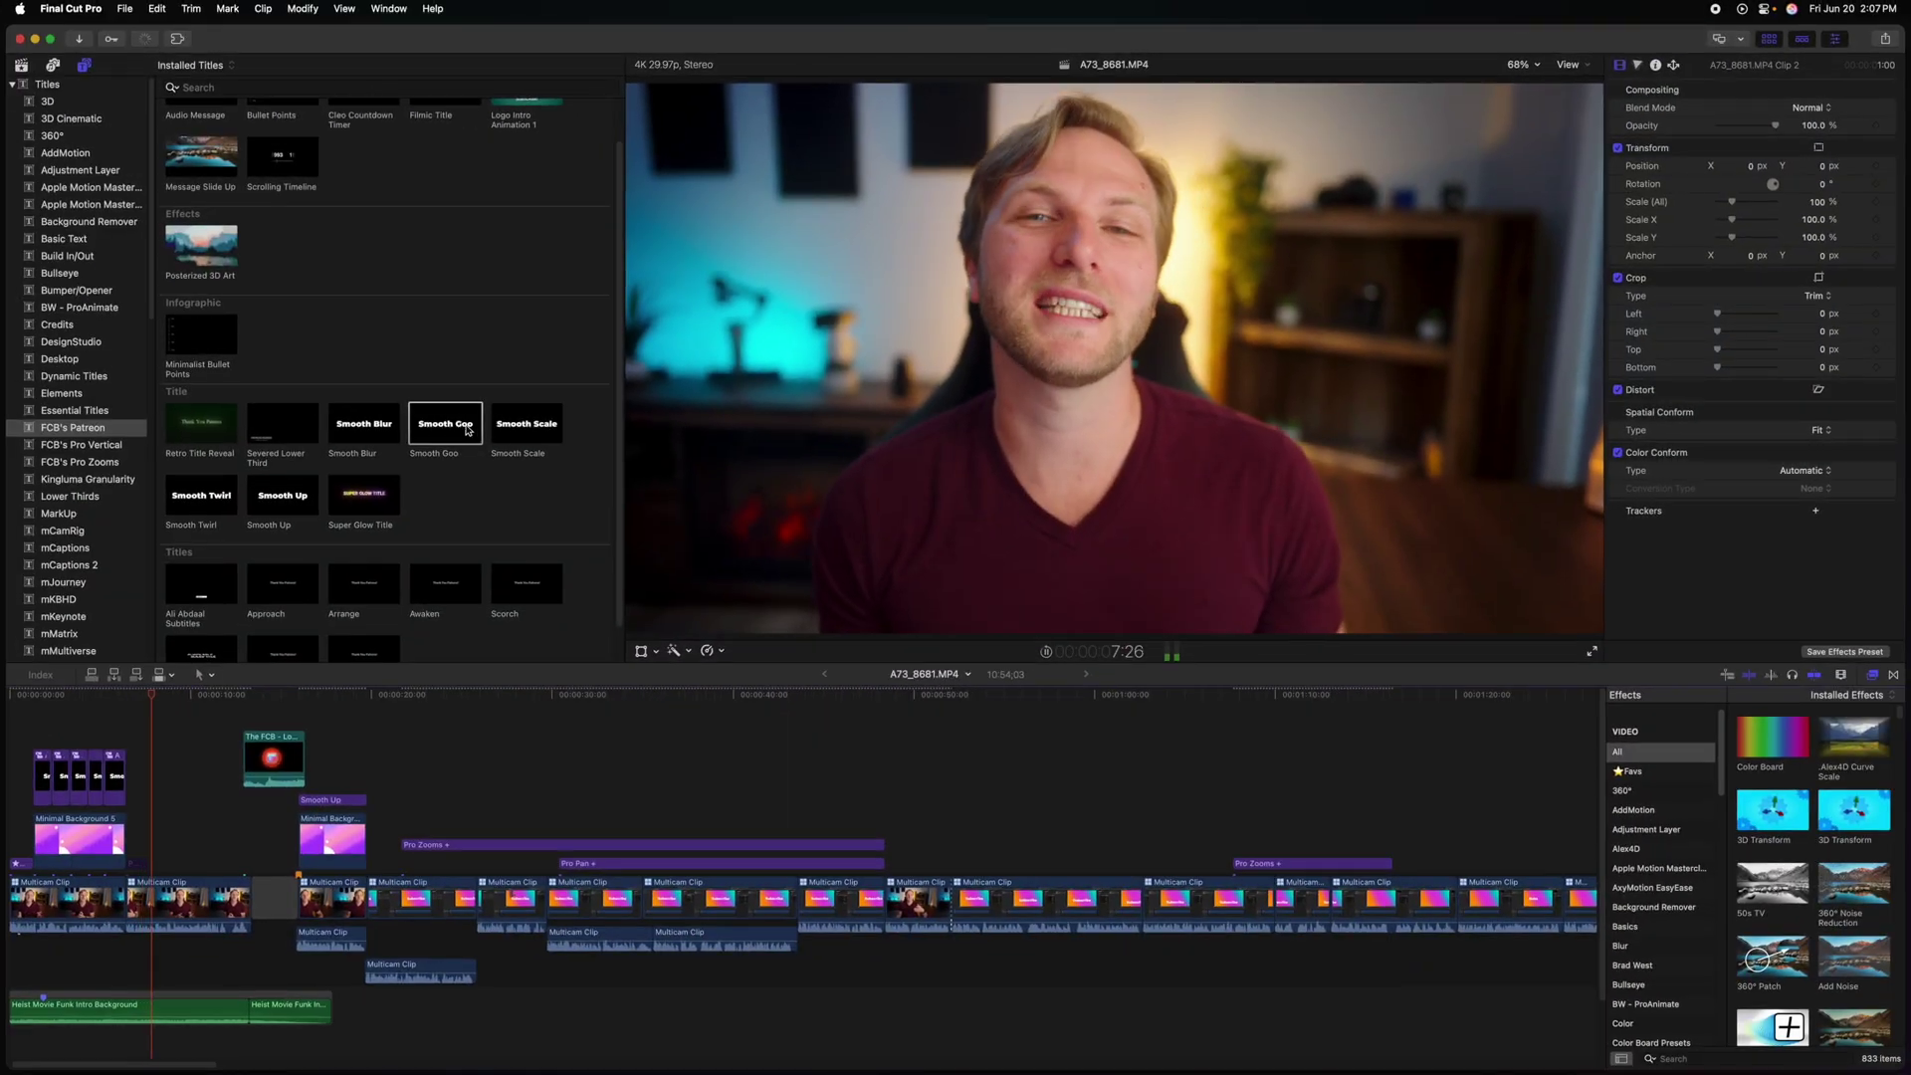
# - Add the Smooth Goo title to the timeline and type 'PATRE' as its text
pyautogui.moveTo(467, 430); pyautogui.dragTo(199, 799)
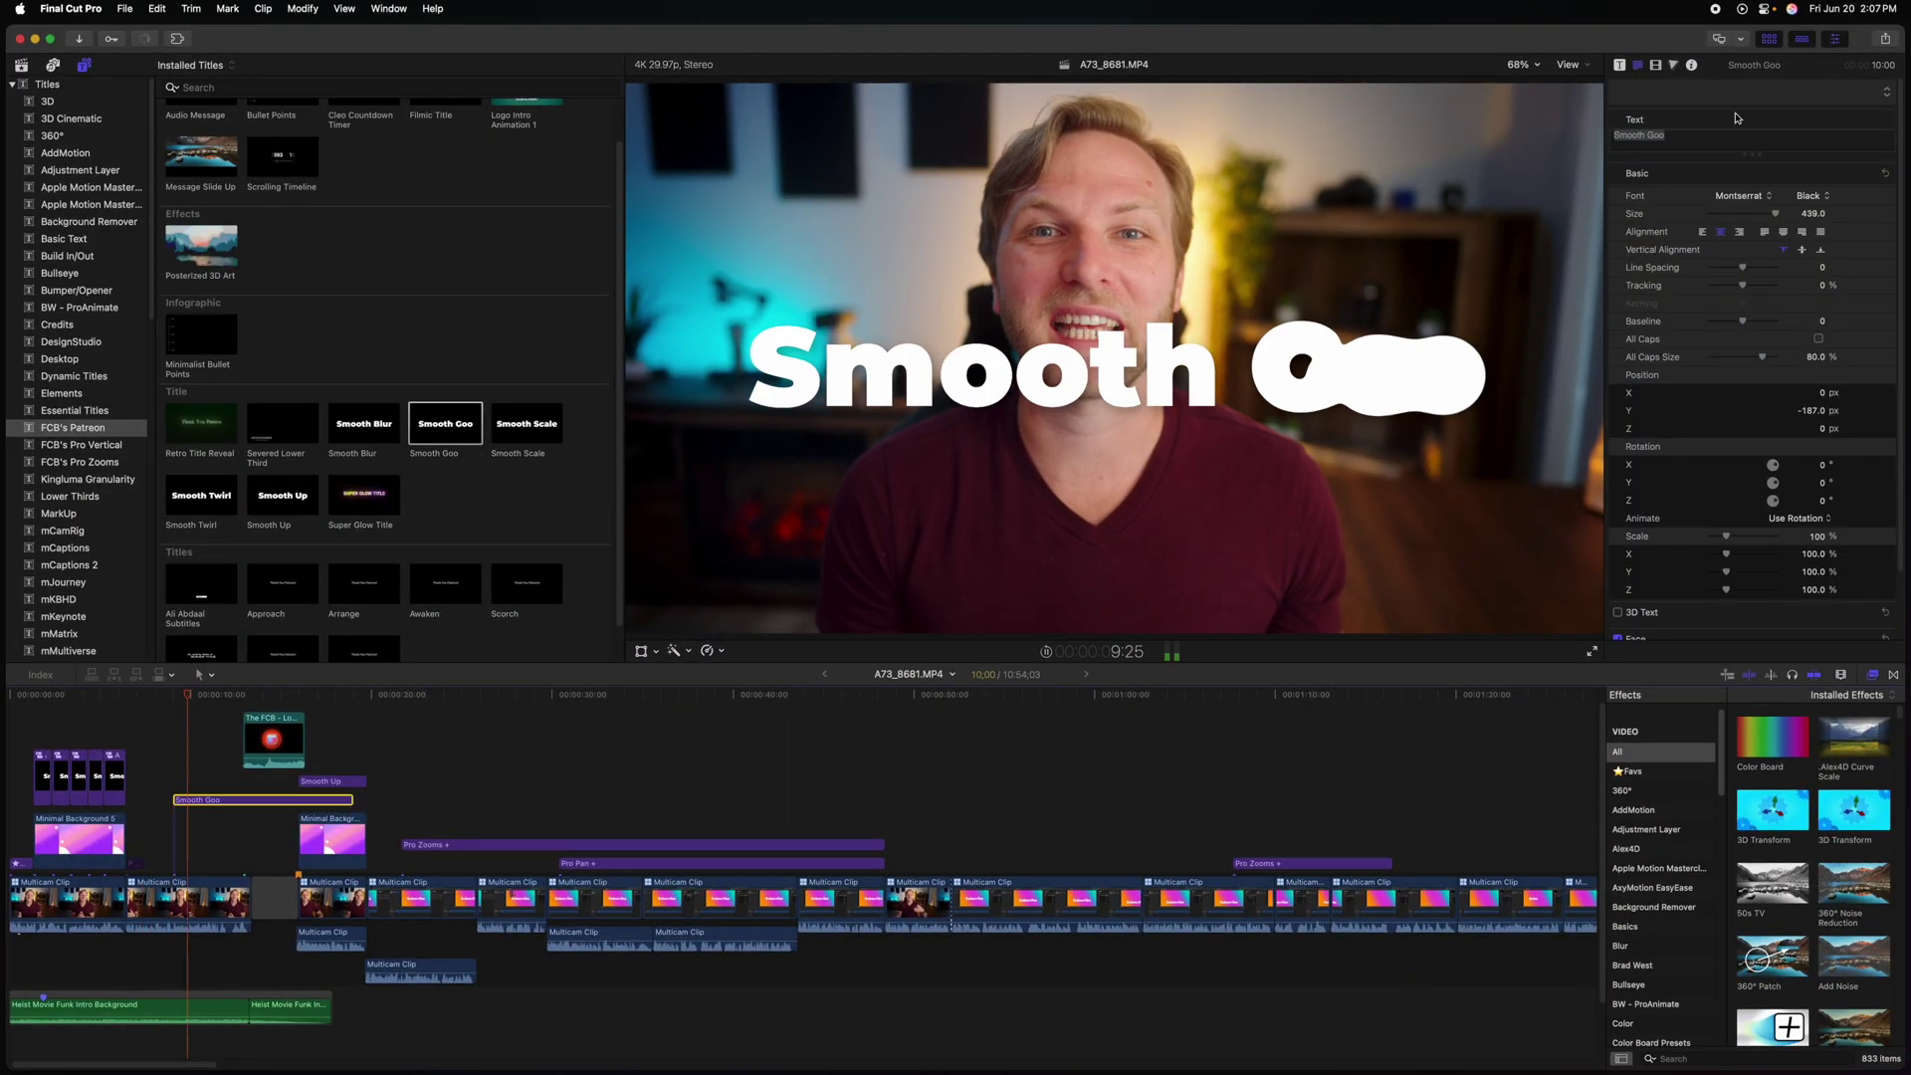
pyautogui.write('PATRE')
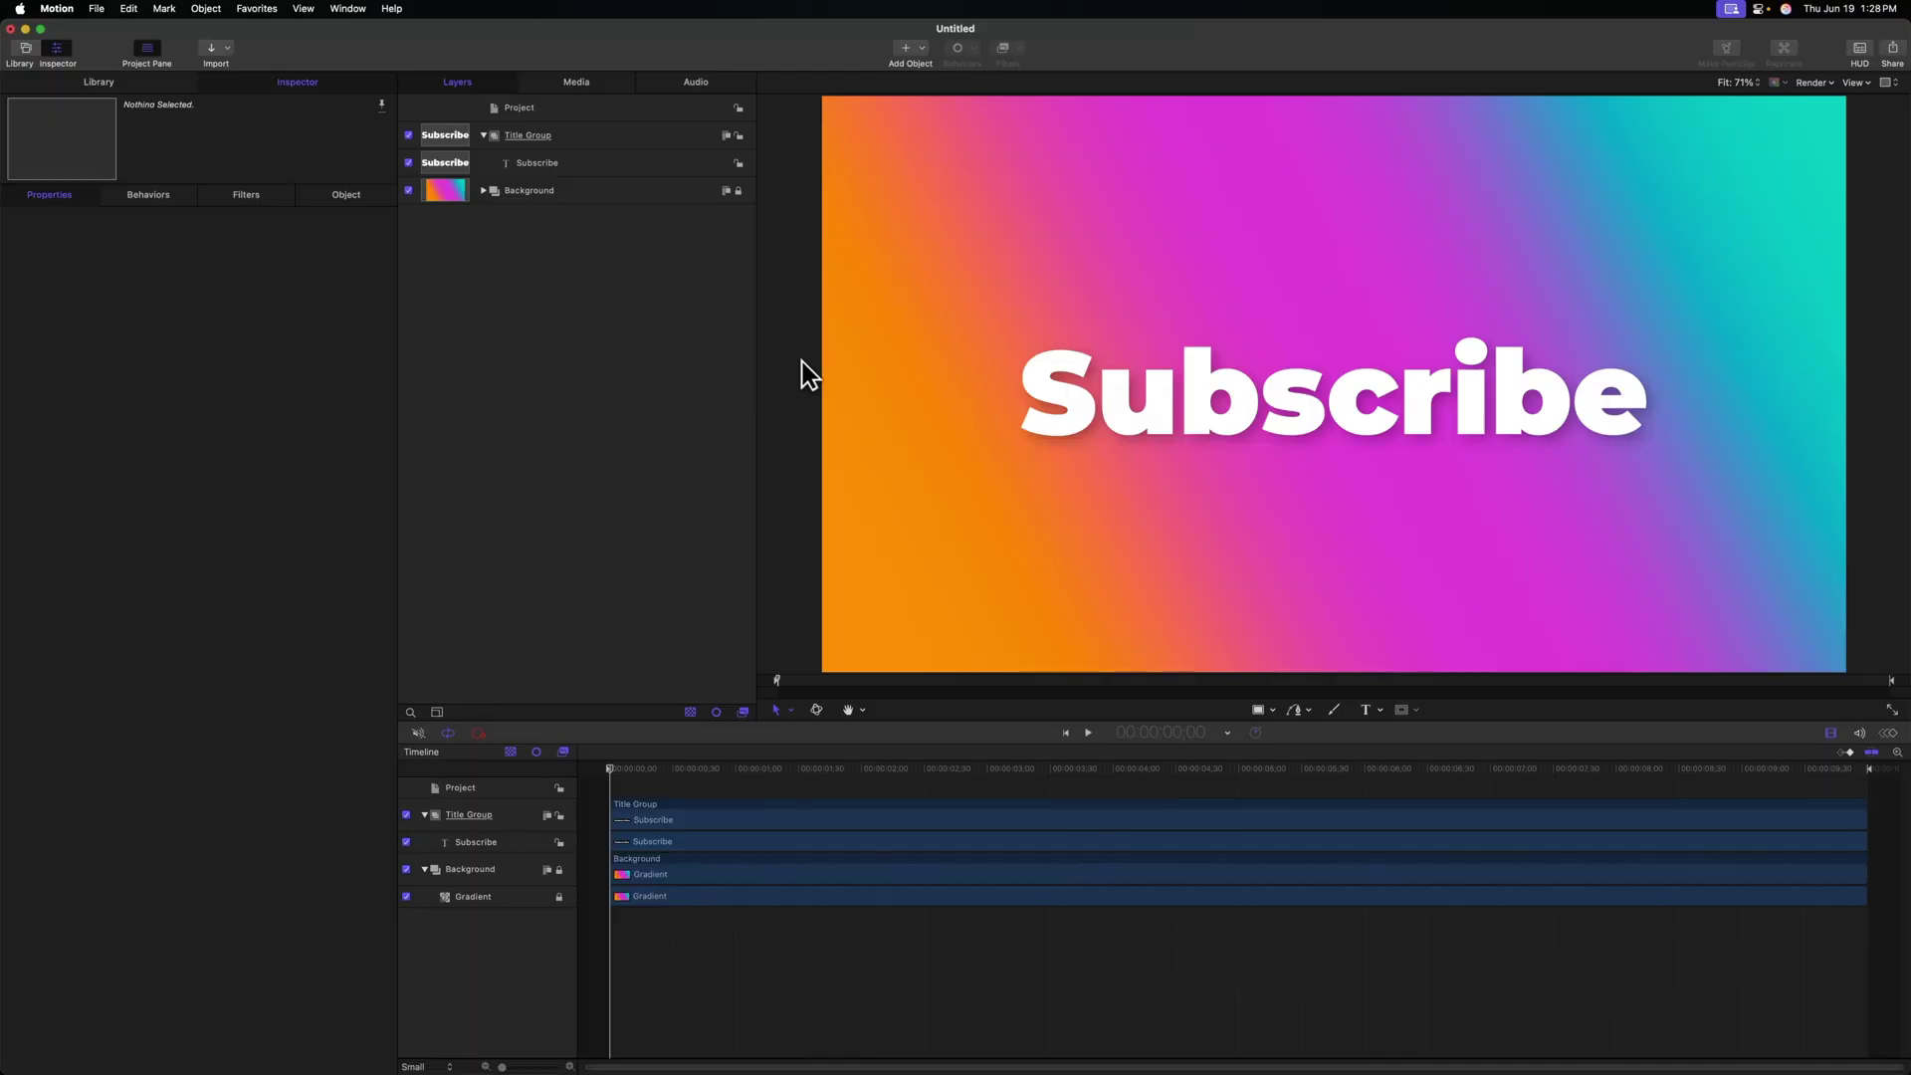
# - Add a Sequence Text behavior from Text Animation to the Subscribe text layer
pyautogui.click(581, 163)
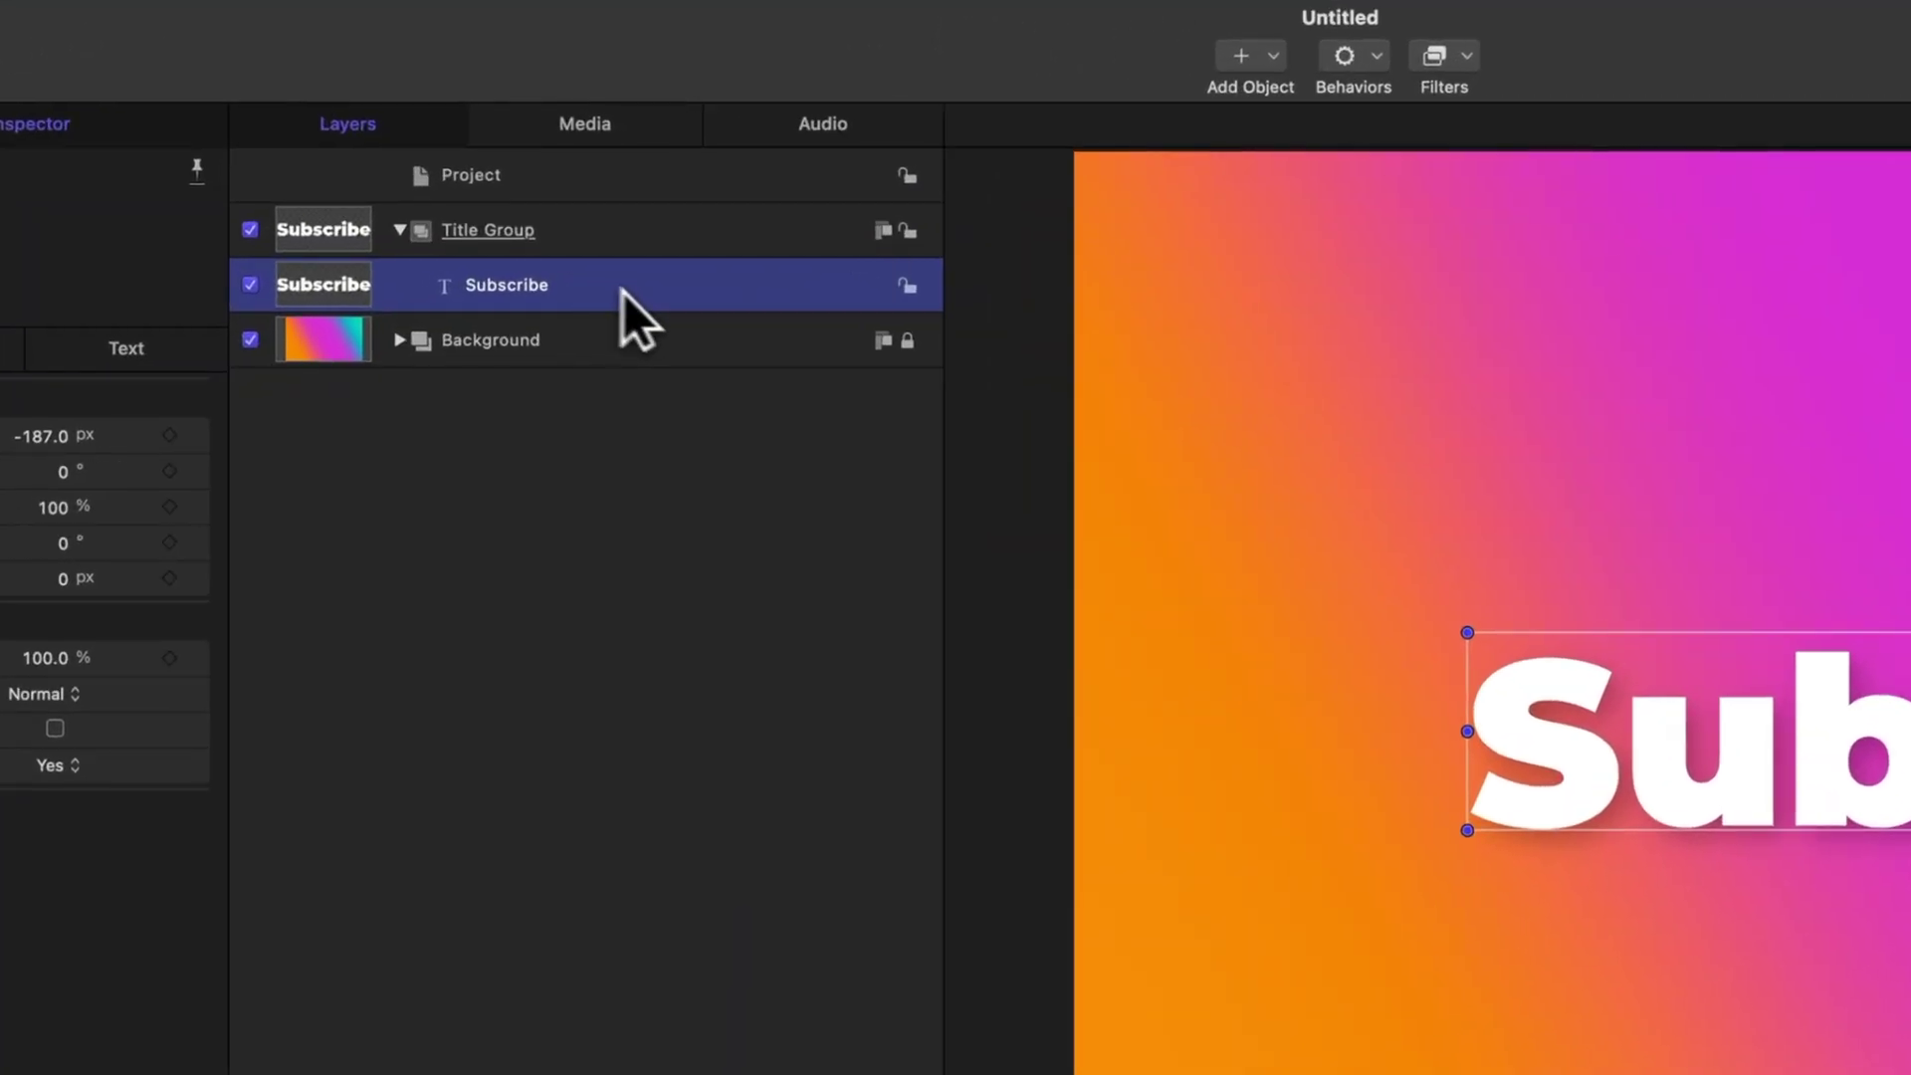
pyautogui.click(1346, 59)
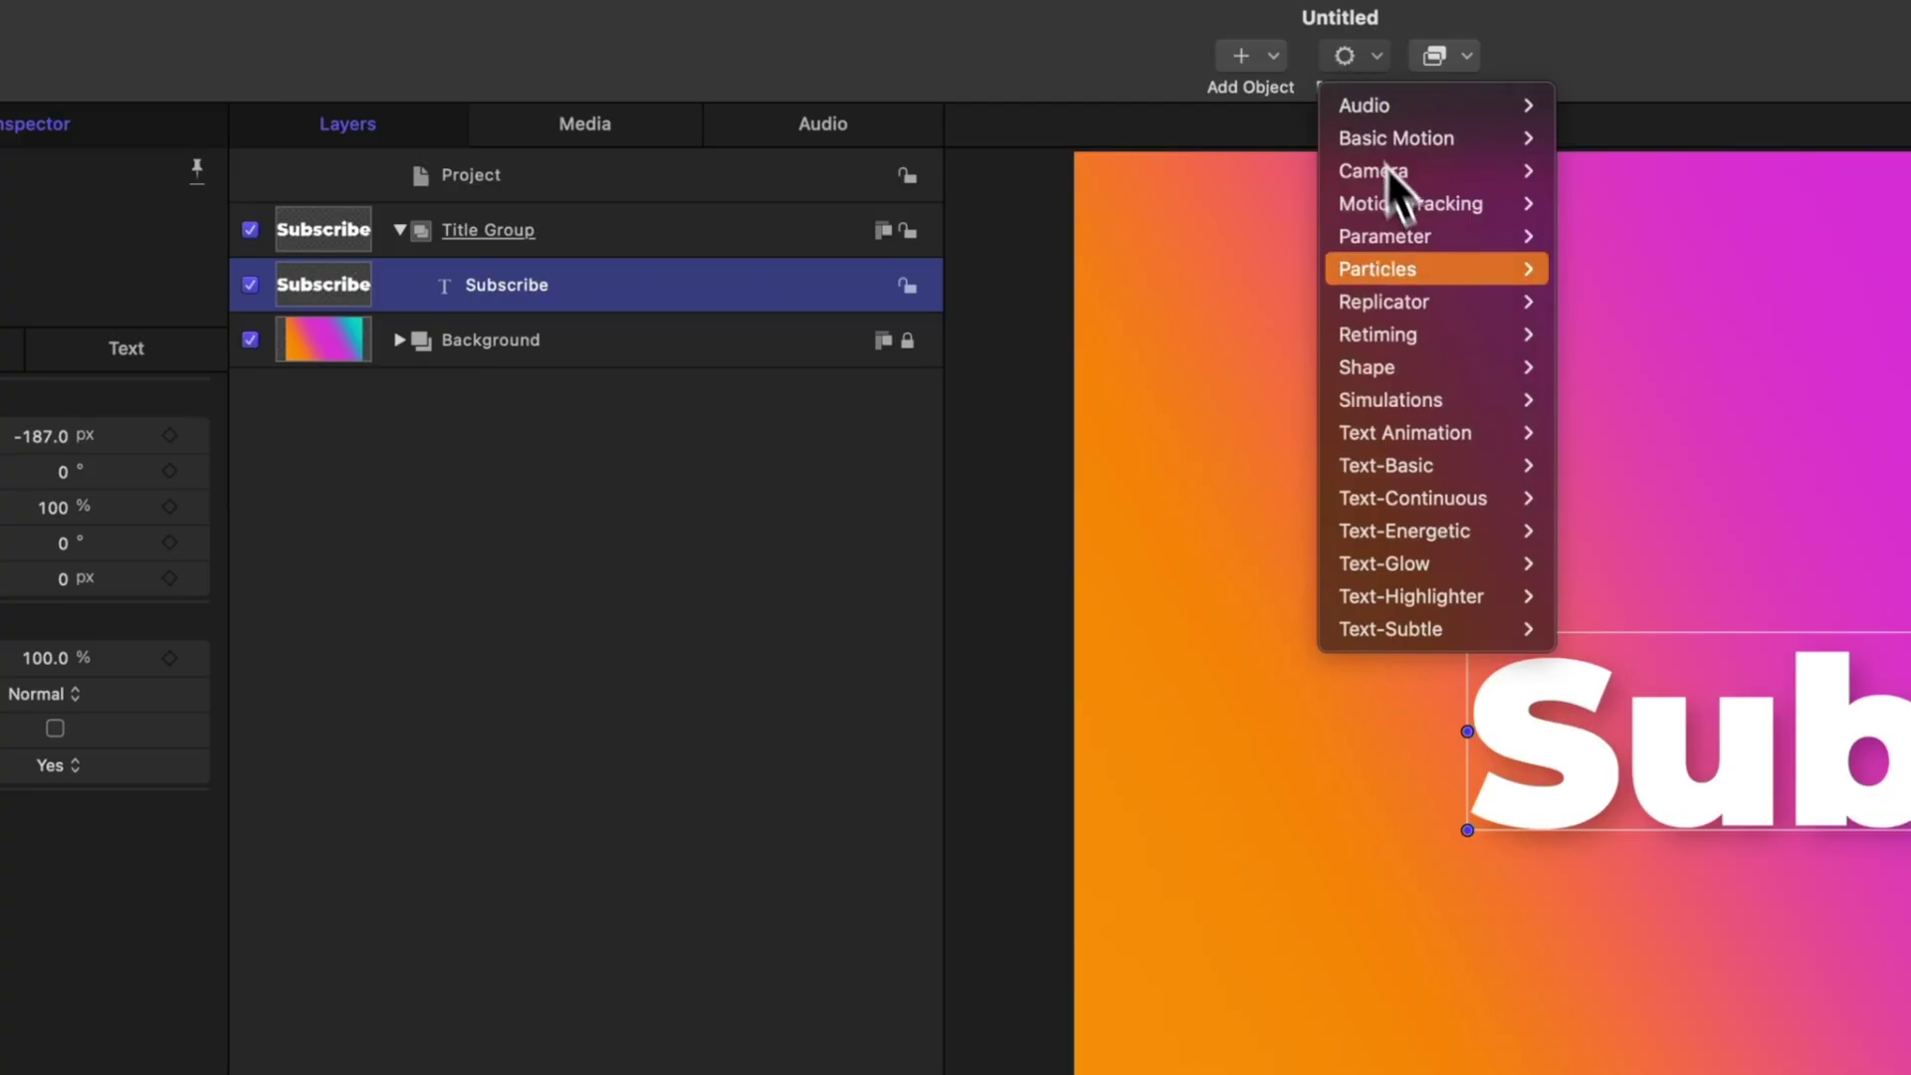
pyautogui.moveTo(1507, 436)
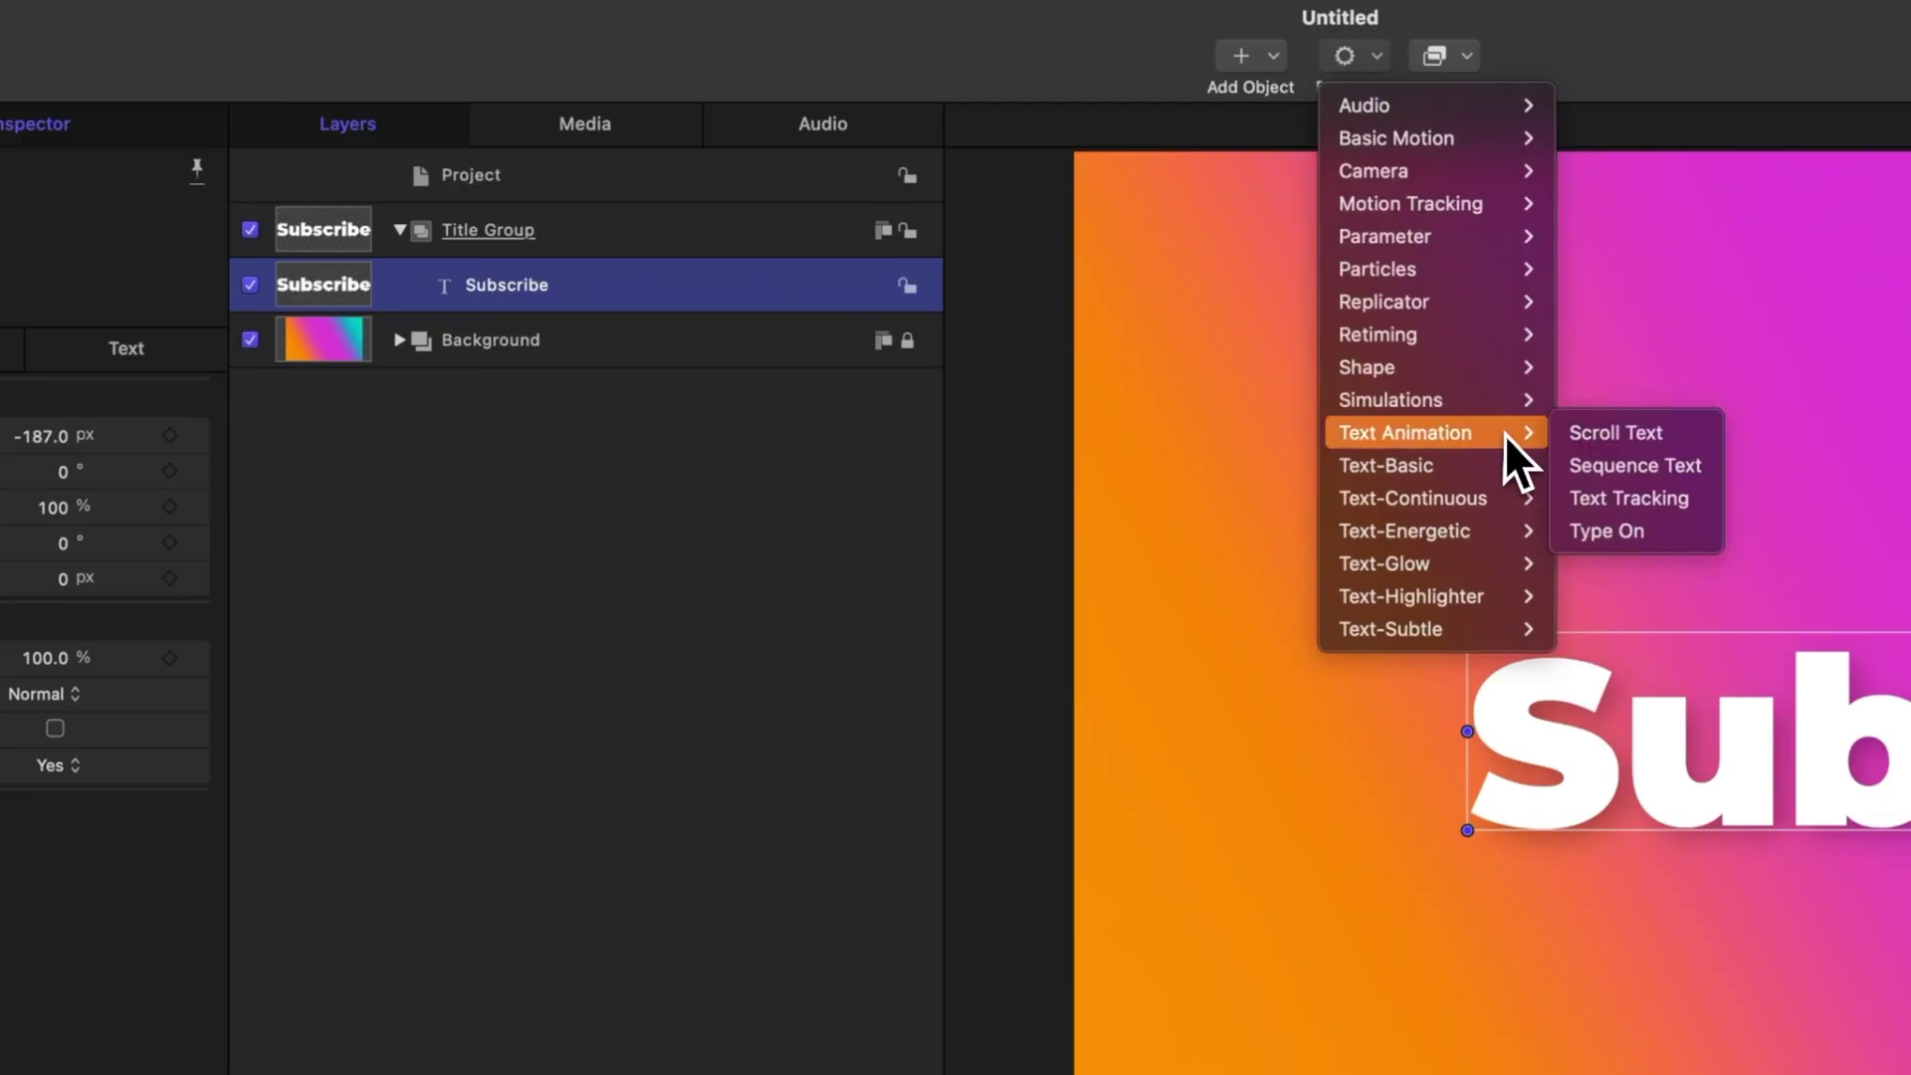
pyautogui.click(1699, 466)
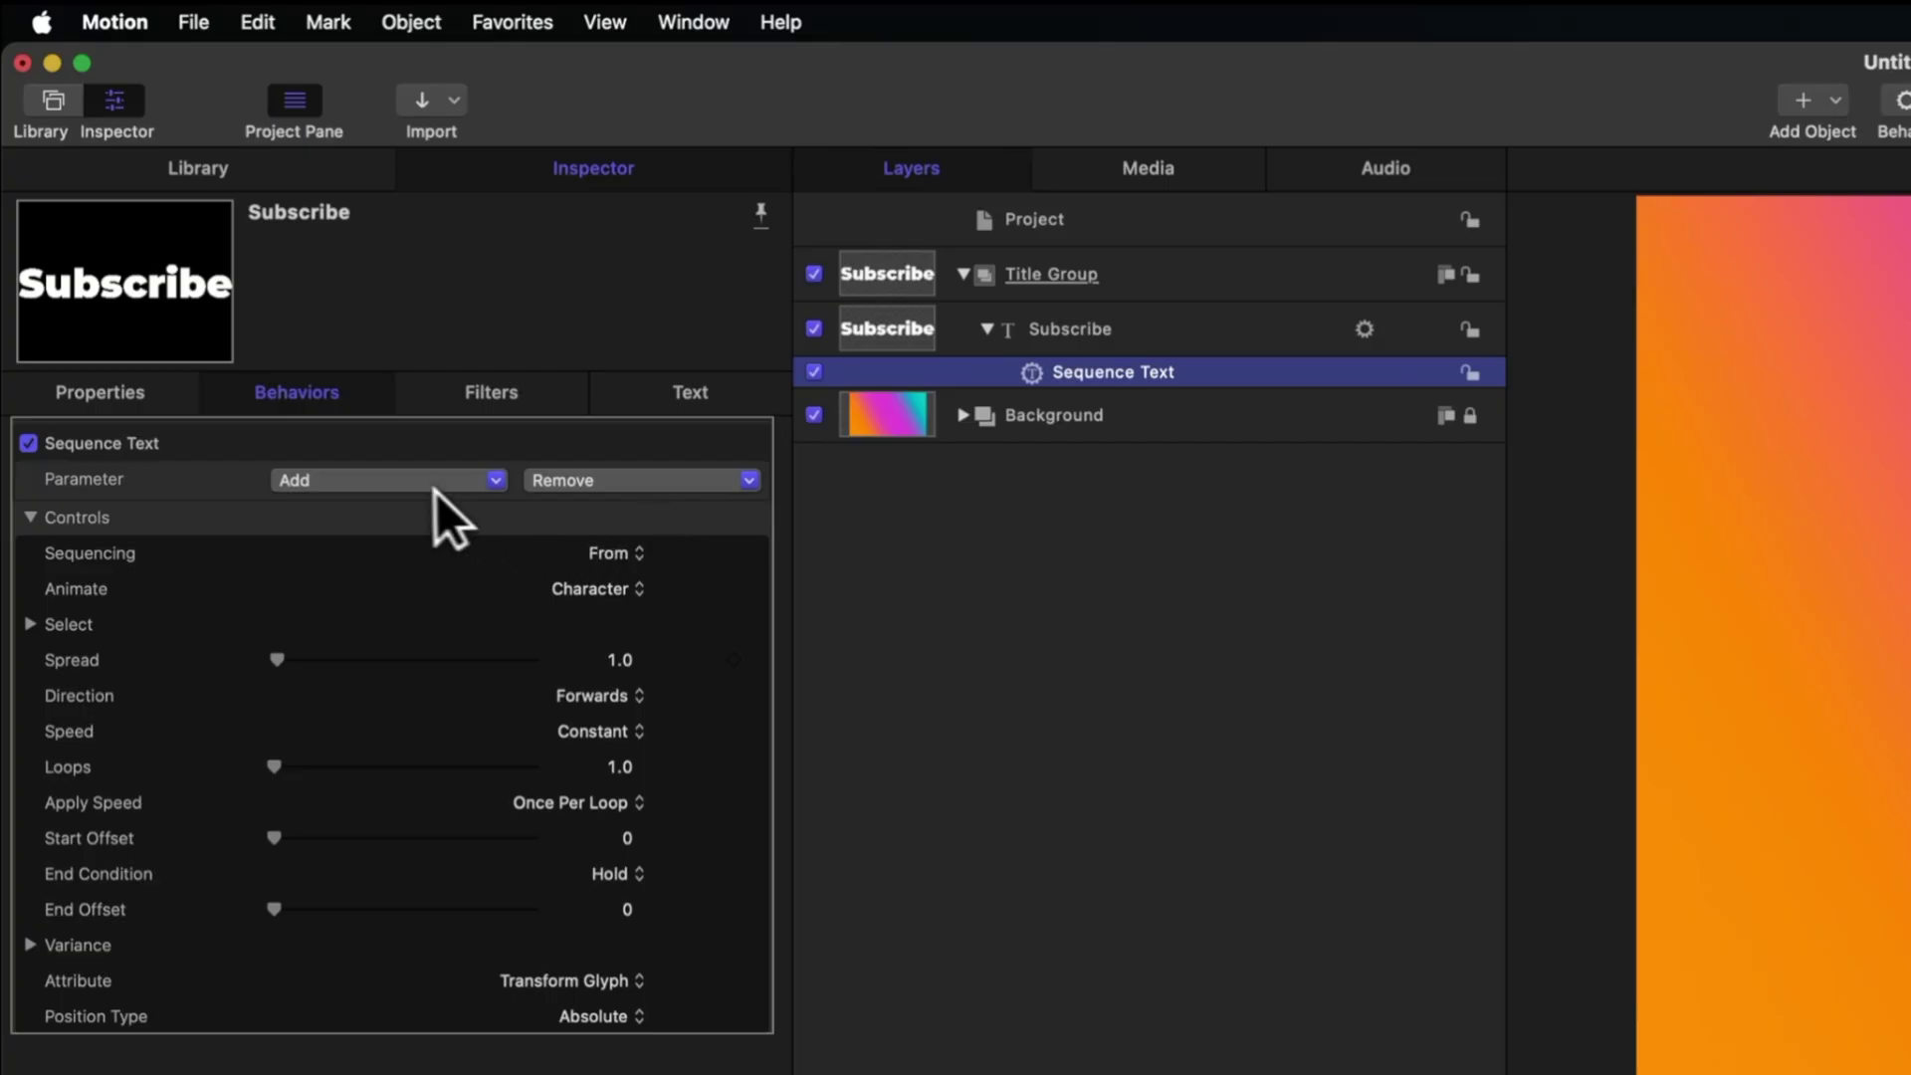
# - Add Position to the Sequence Text parameters and set its Y offset to -500 px
pyautogui.click(408, 481)
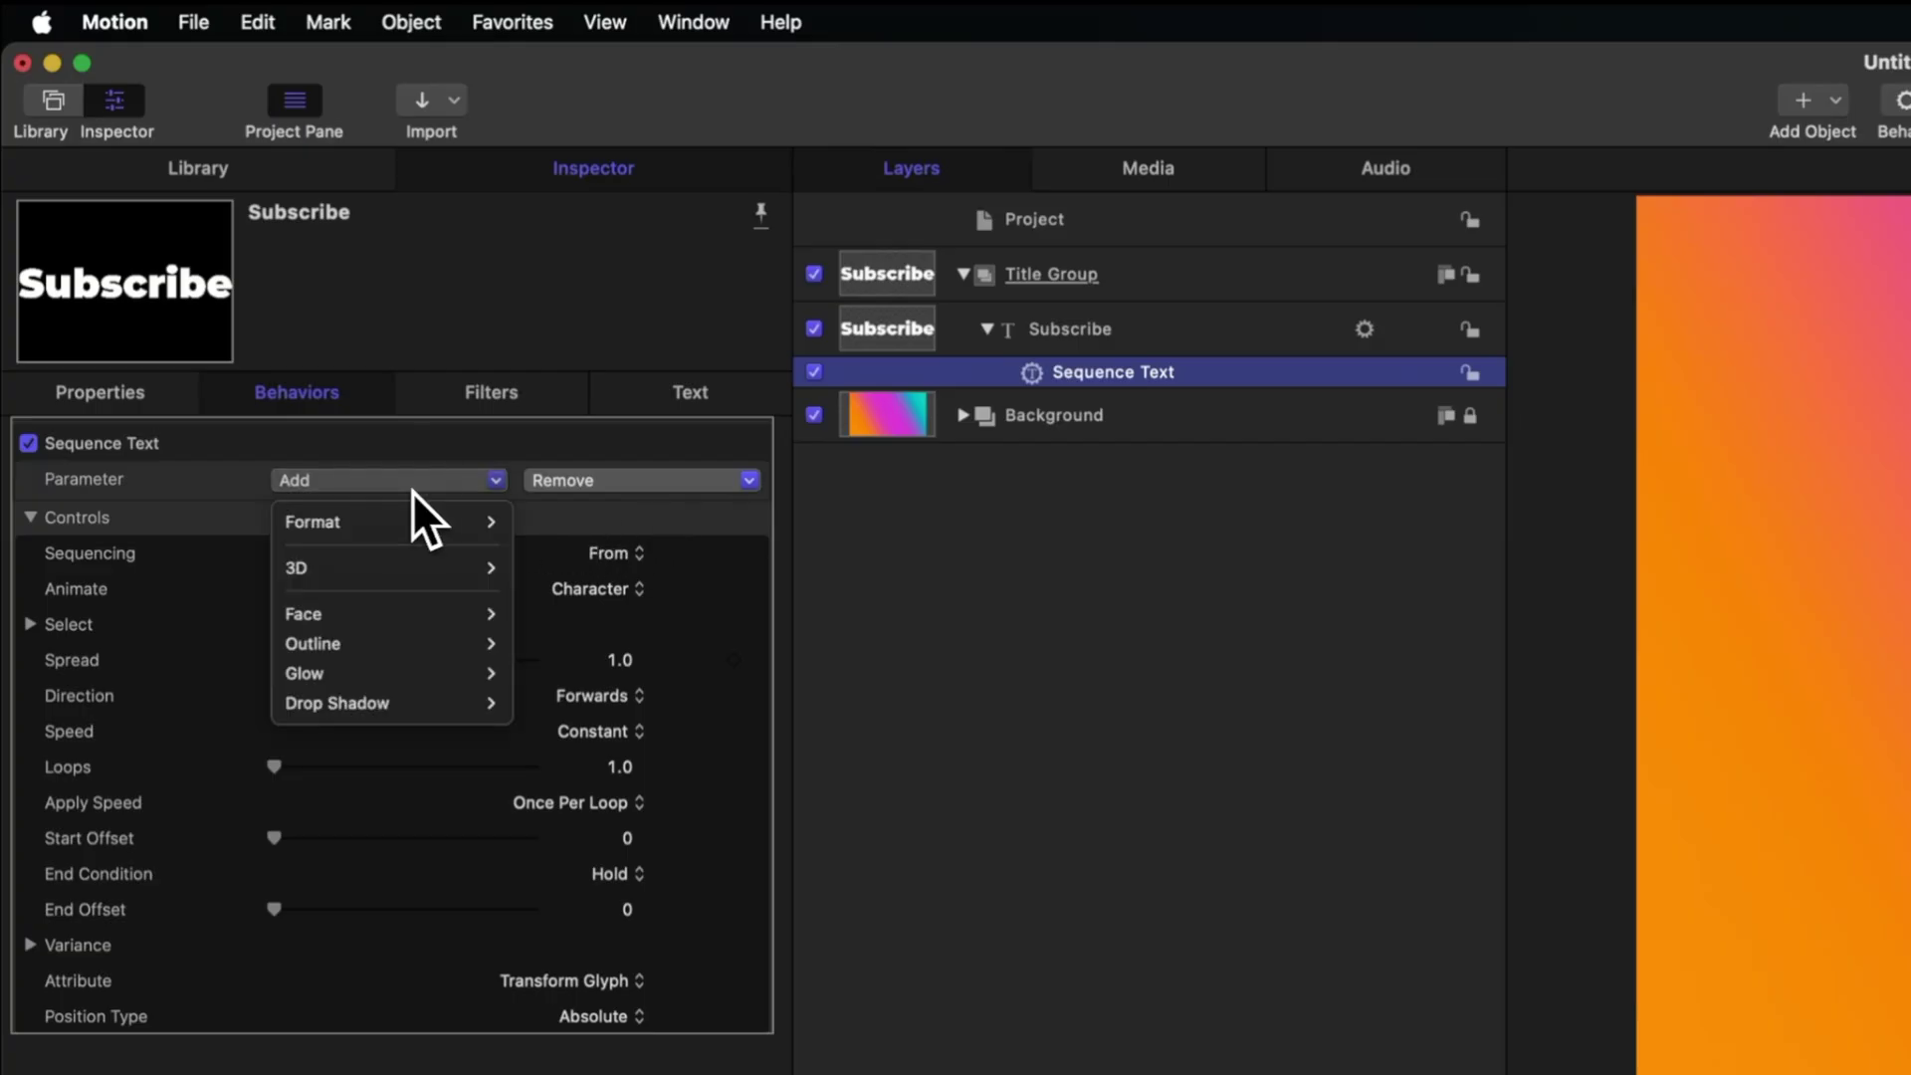
pyautogui.moveTo(410, 533)
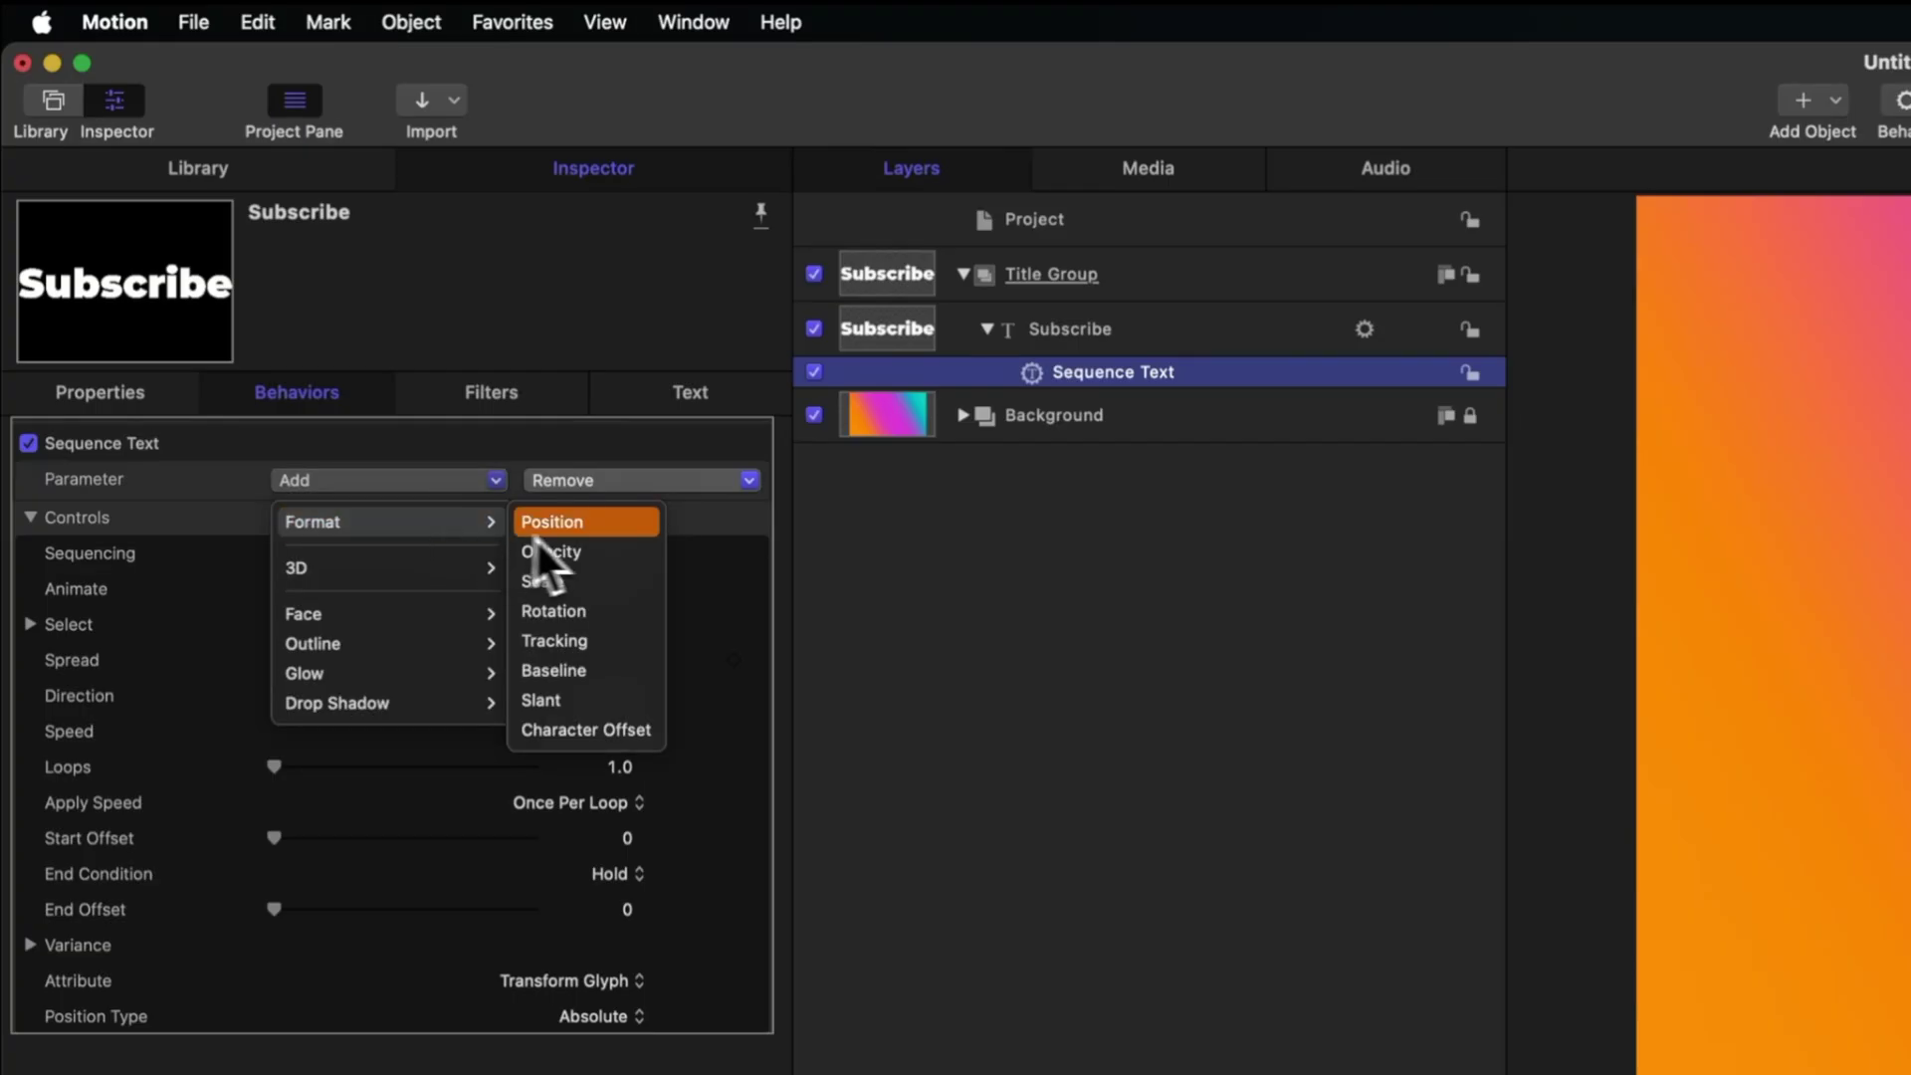
pyautogui.click(587, 533)
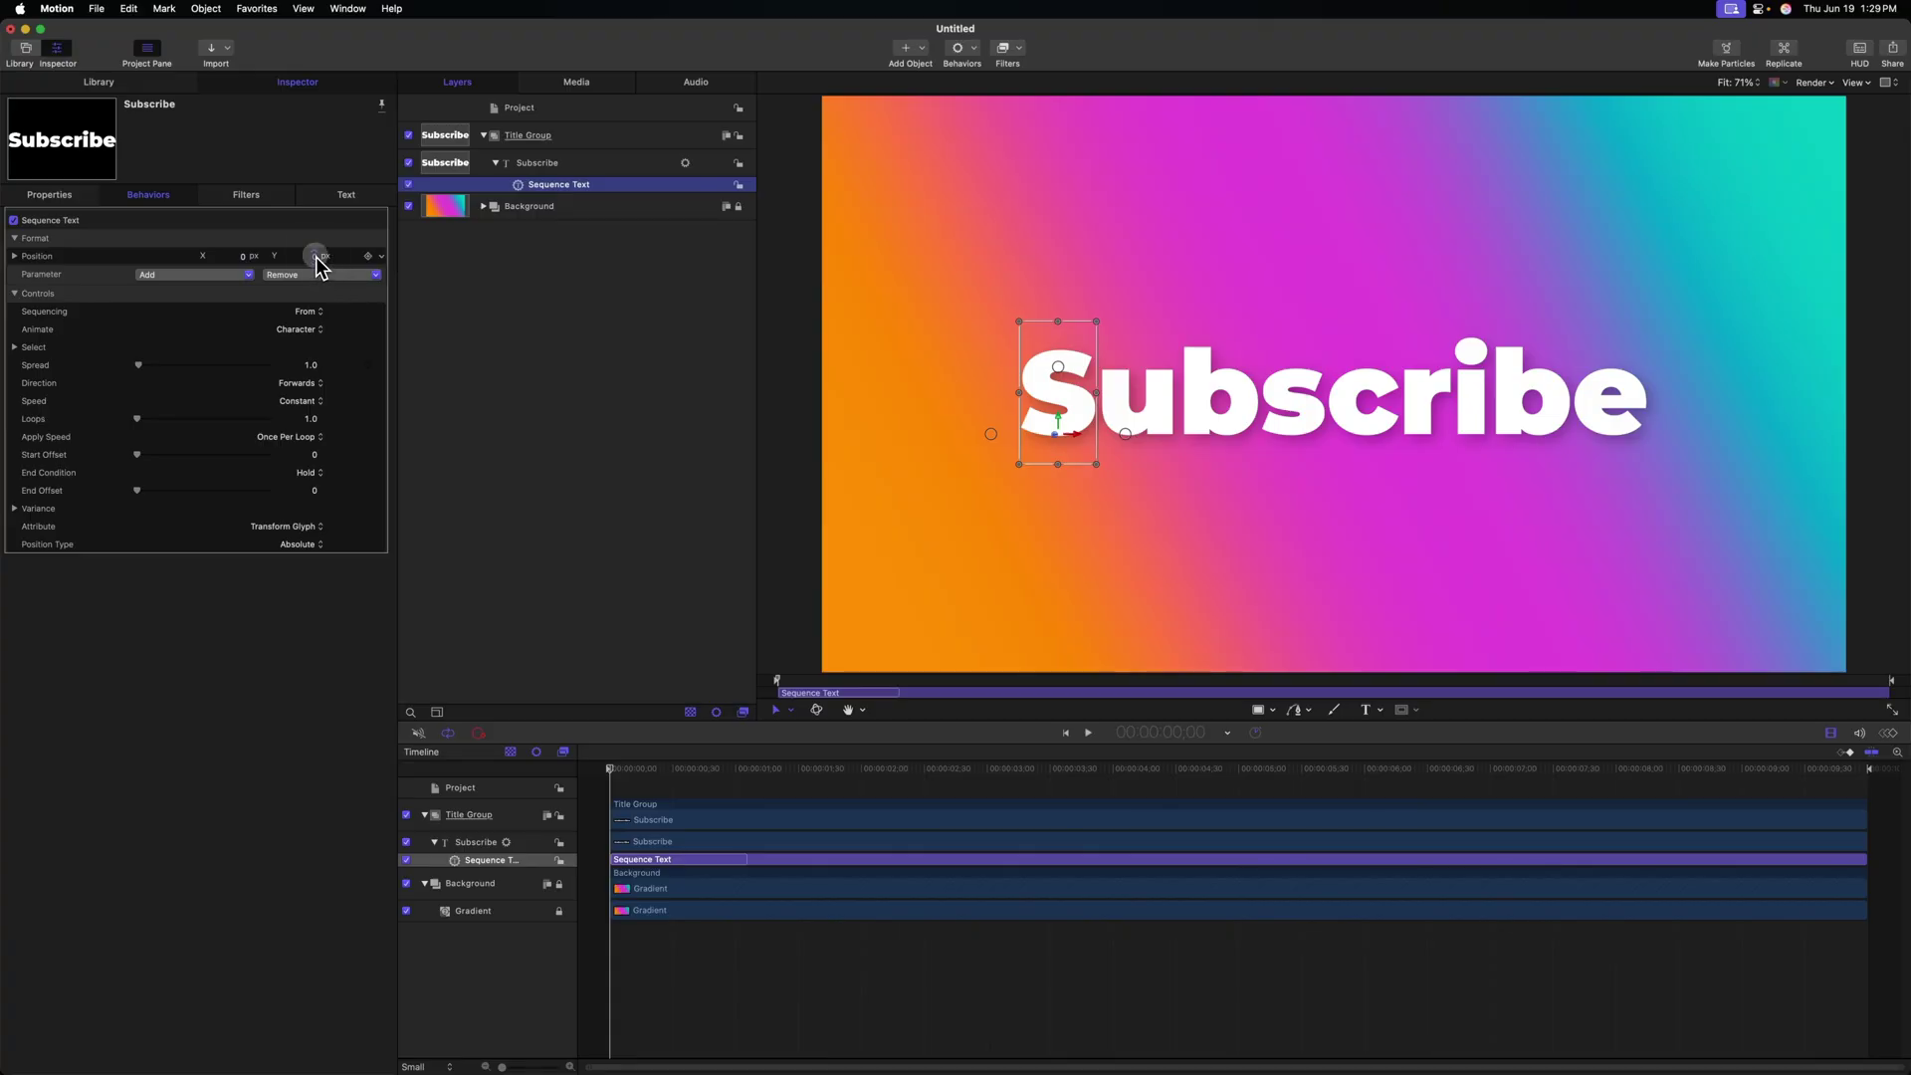
pyautogui.moveTo(315, 254); pyautogui.dragTo(314, 255)
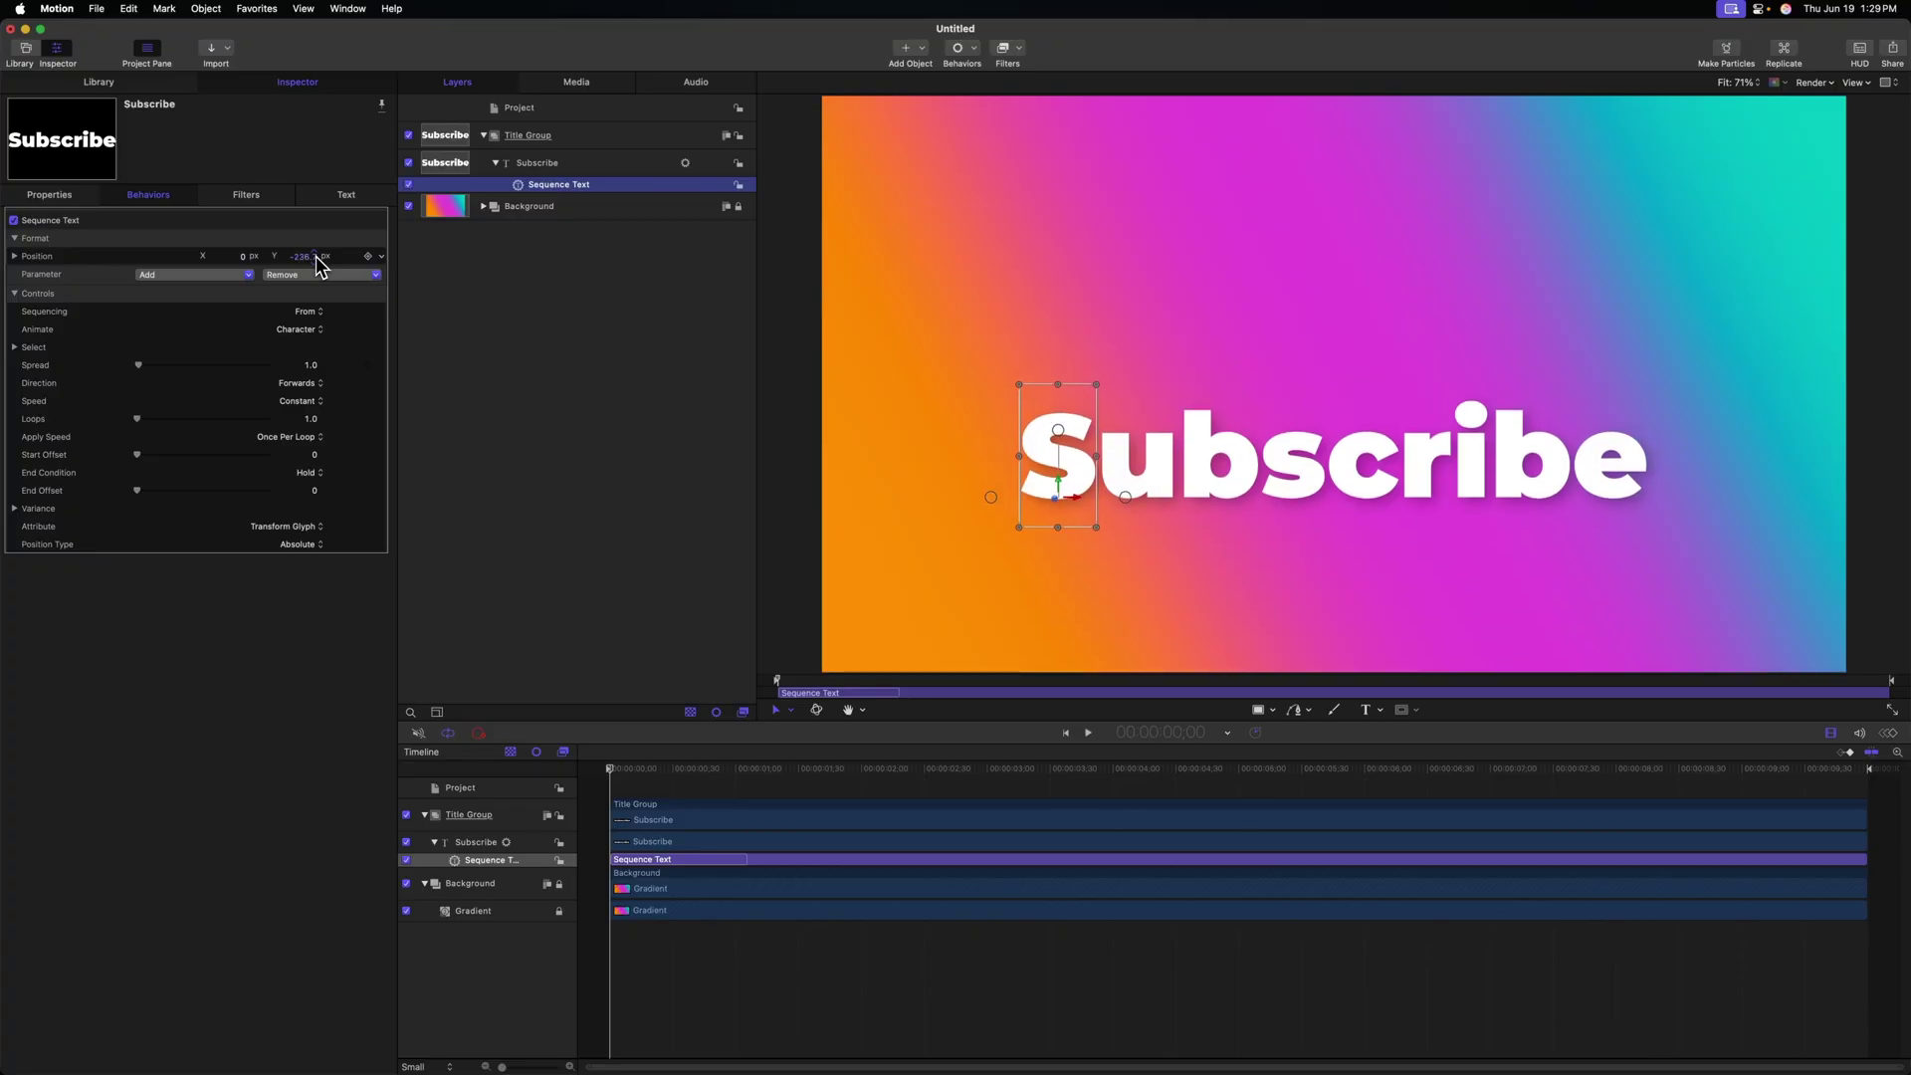
pyautogui.click(314, 255)
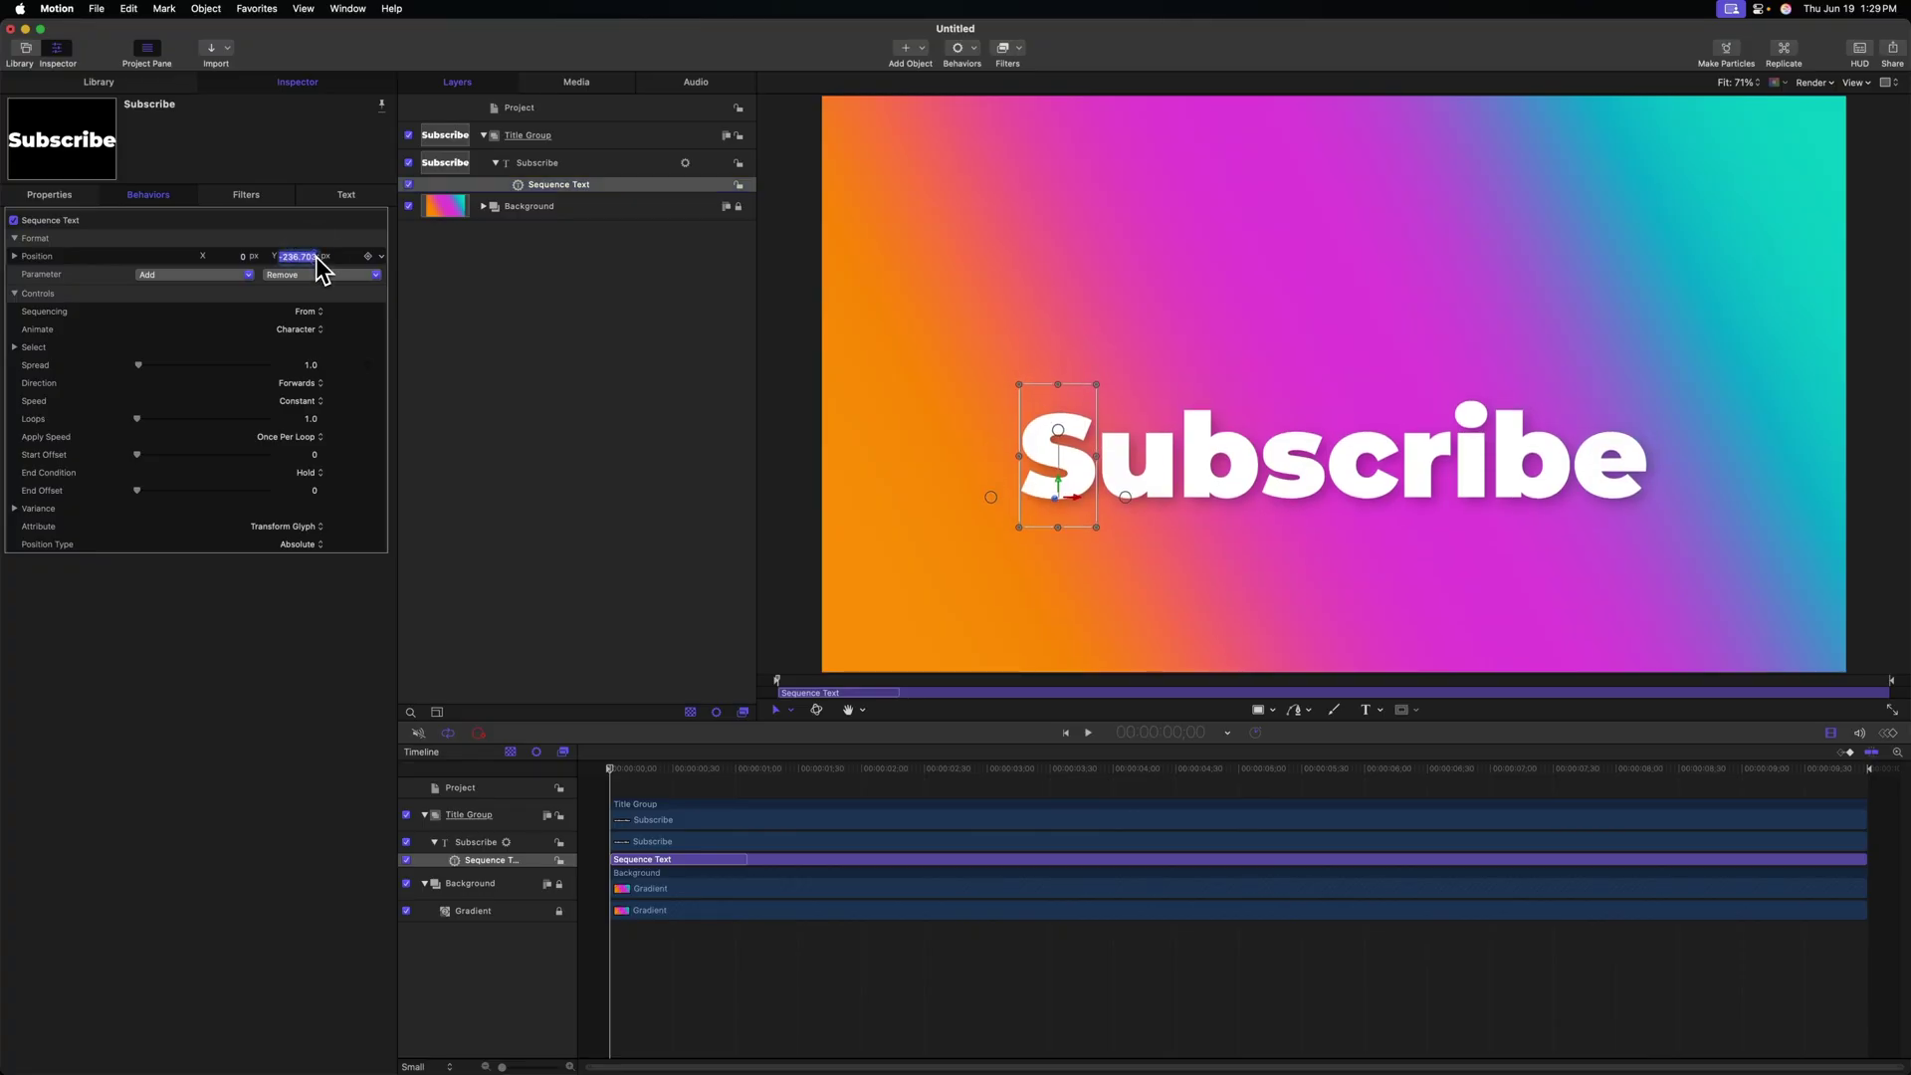
pyautogui.write('-500')
pyautogui.press('Return')
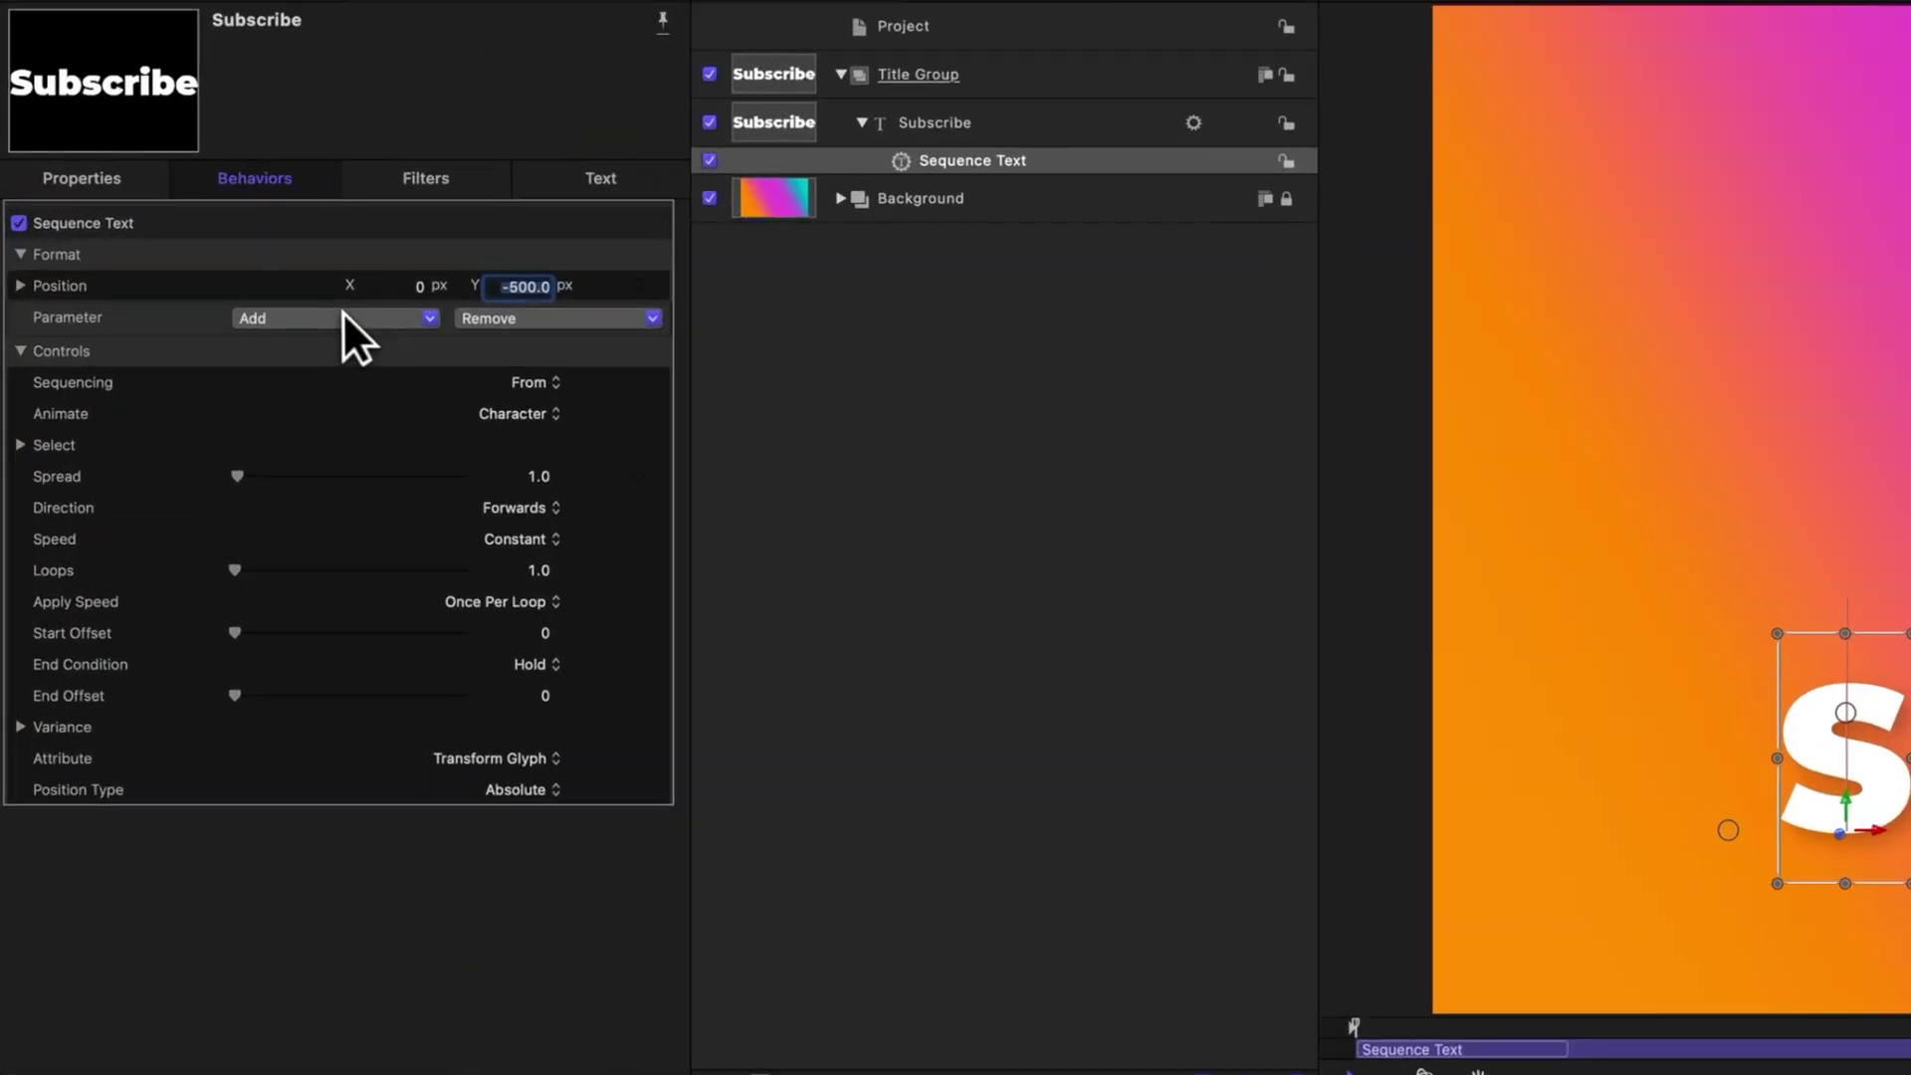
# - Add Opacity at 0% to the Sequence Text parameters and scrub to preview the fade
pyautogui.click(201, 275)
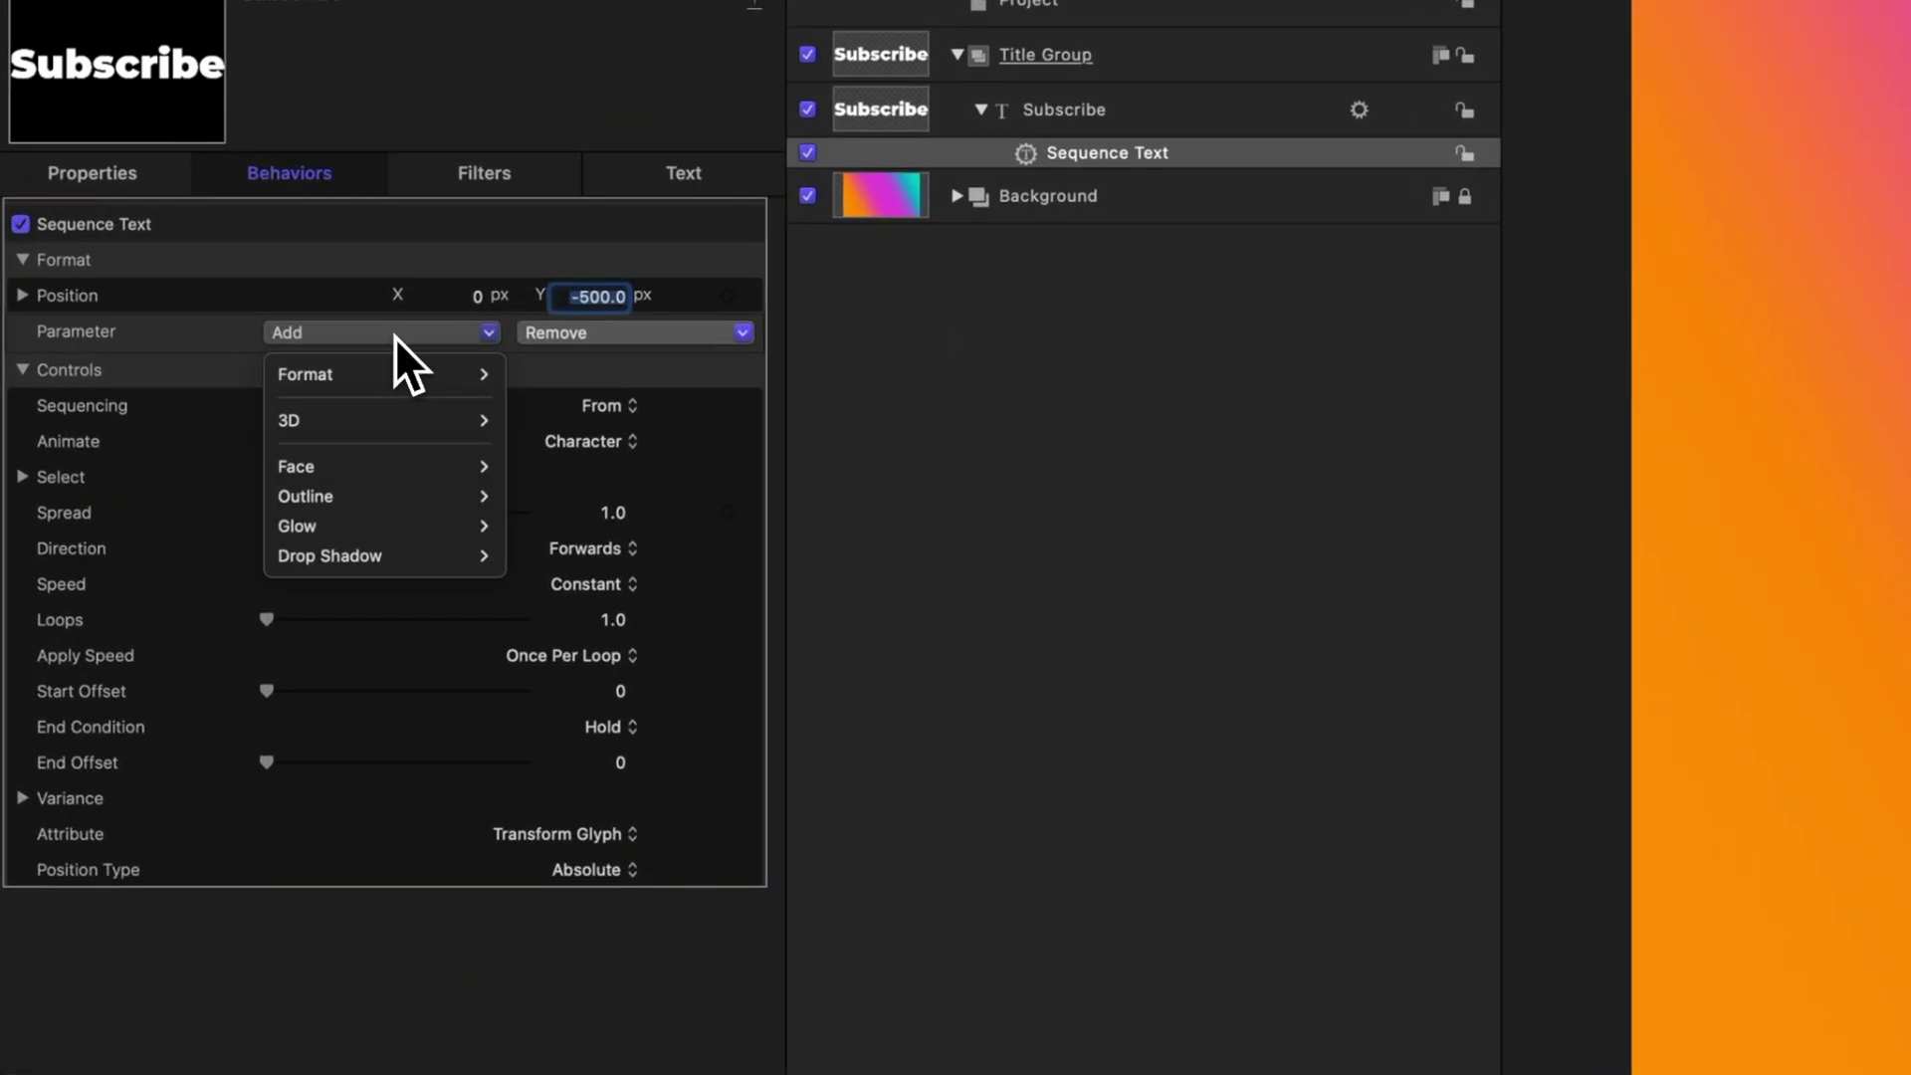
pyautogui.moveTo(403, 371)
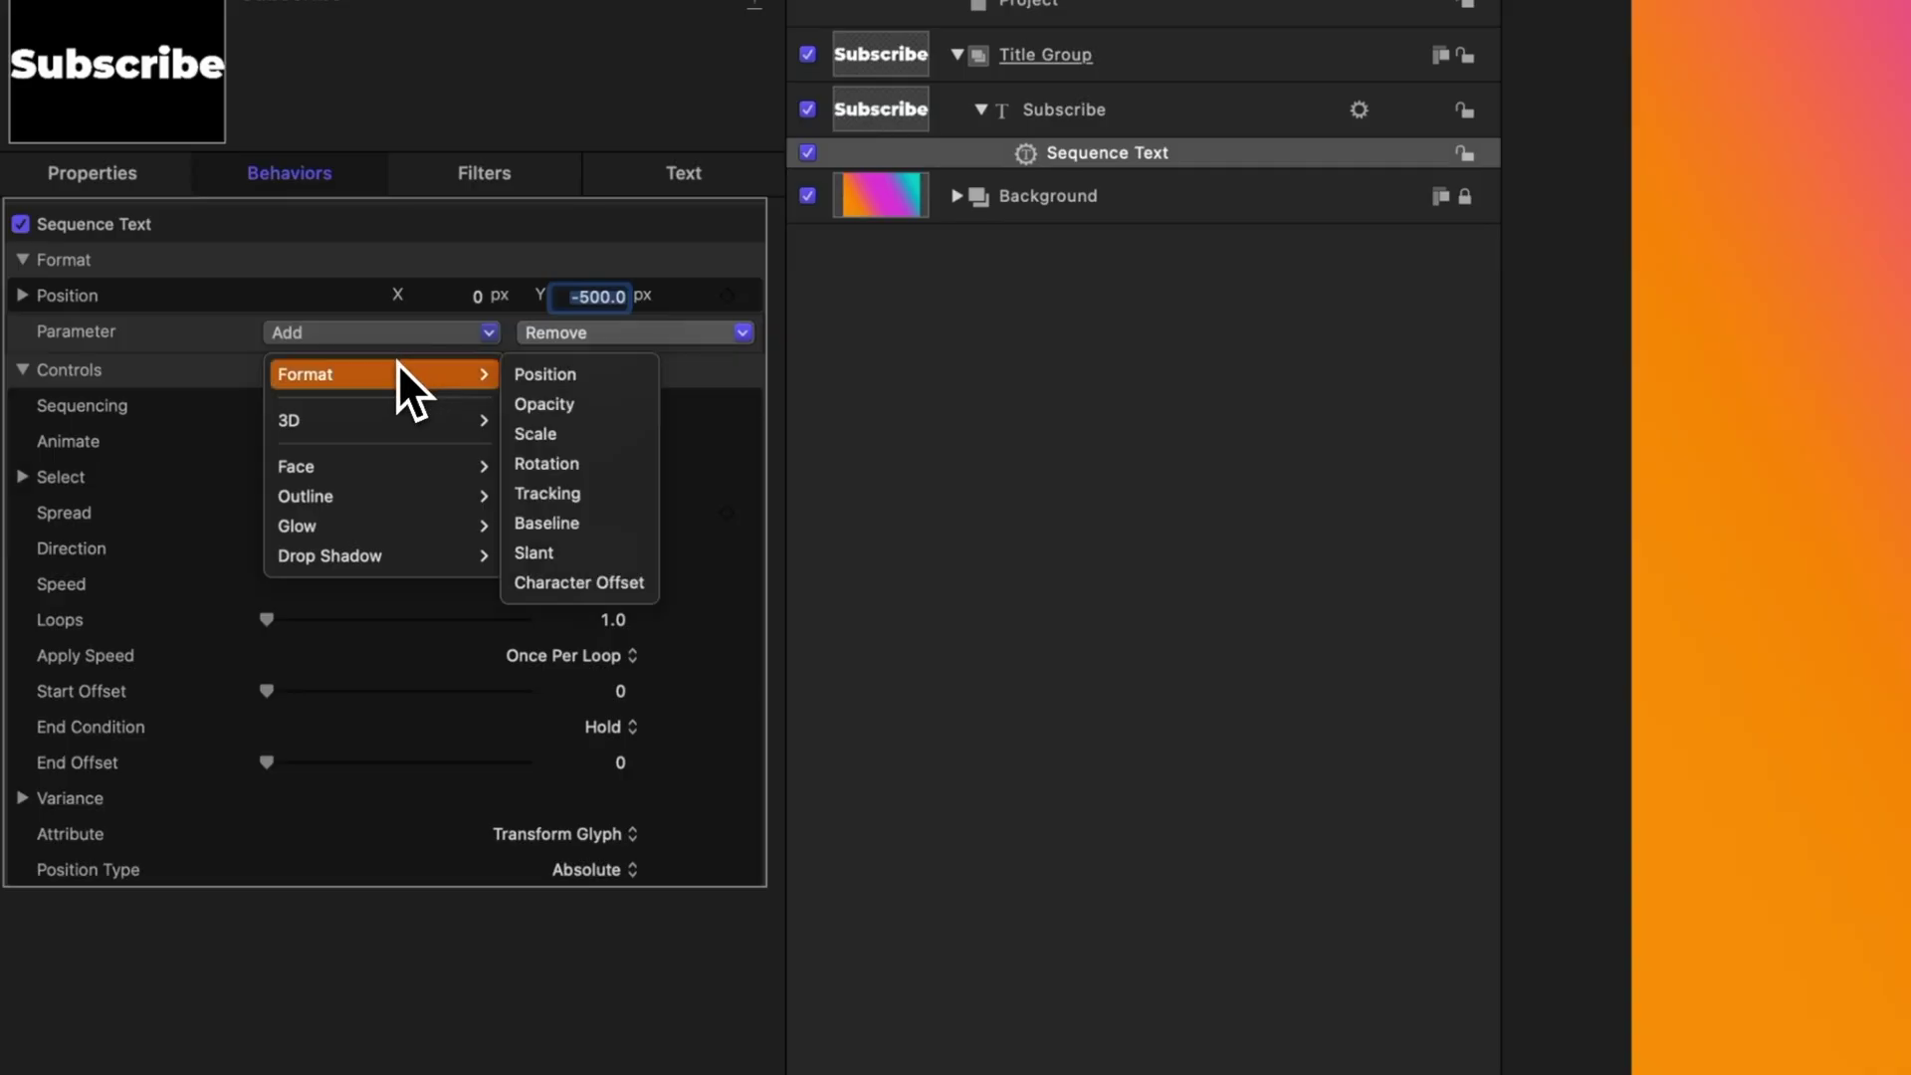
pyautogui.click(584, 403)
pyautogui.moveTo(496, 328); pyautogui.dragTo(219, 348)
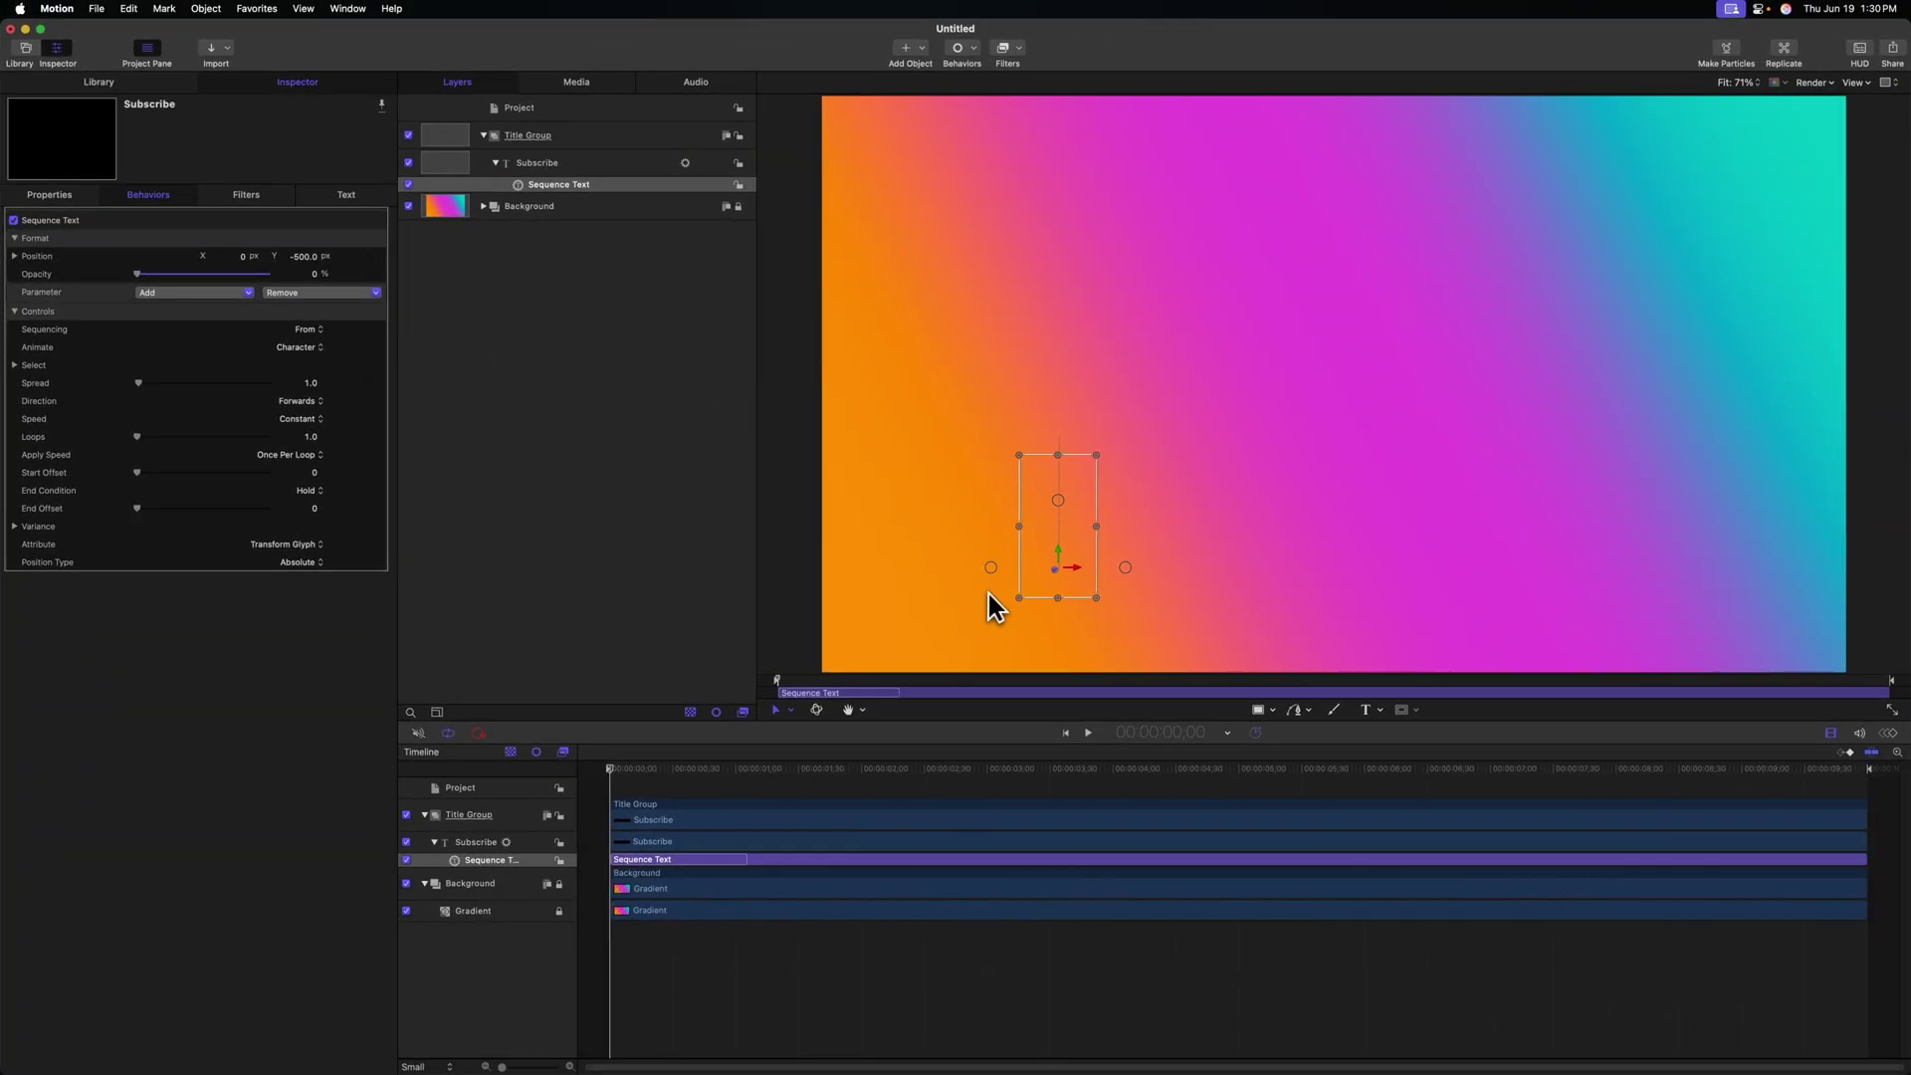
pyautogui.moveTo(647, 758); pyautogui.dragTo(604, 786)
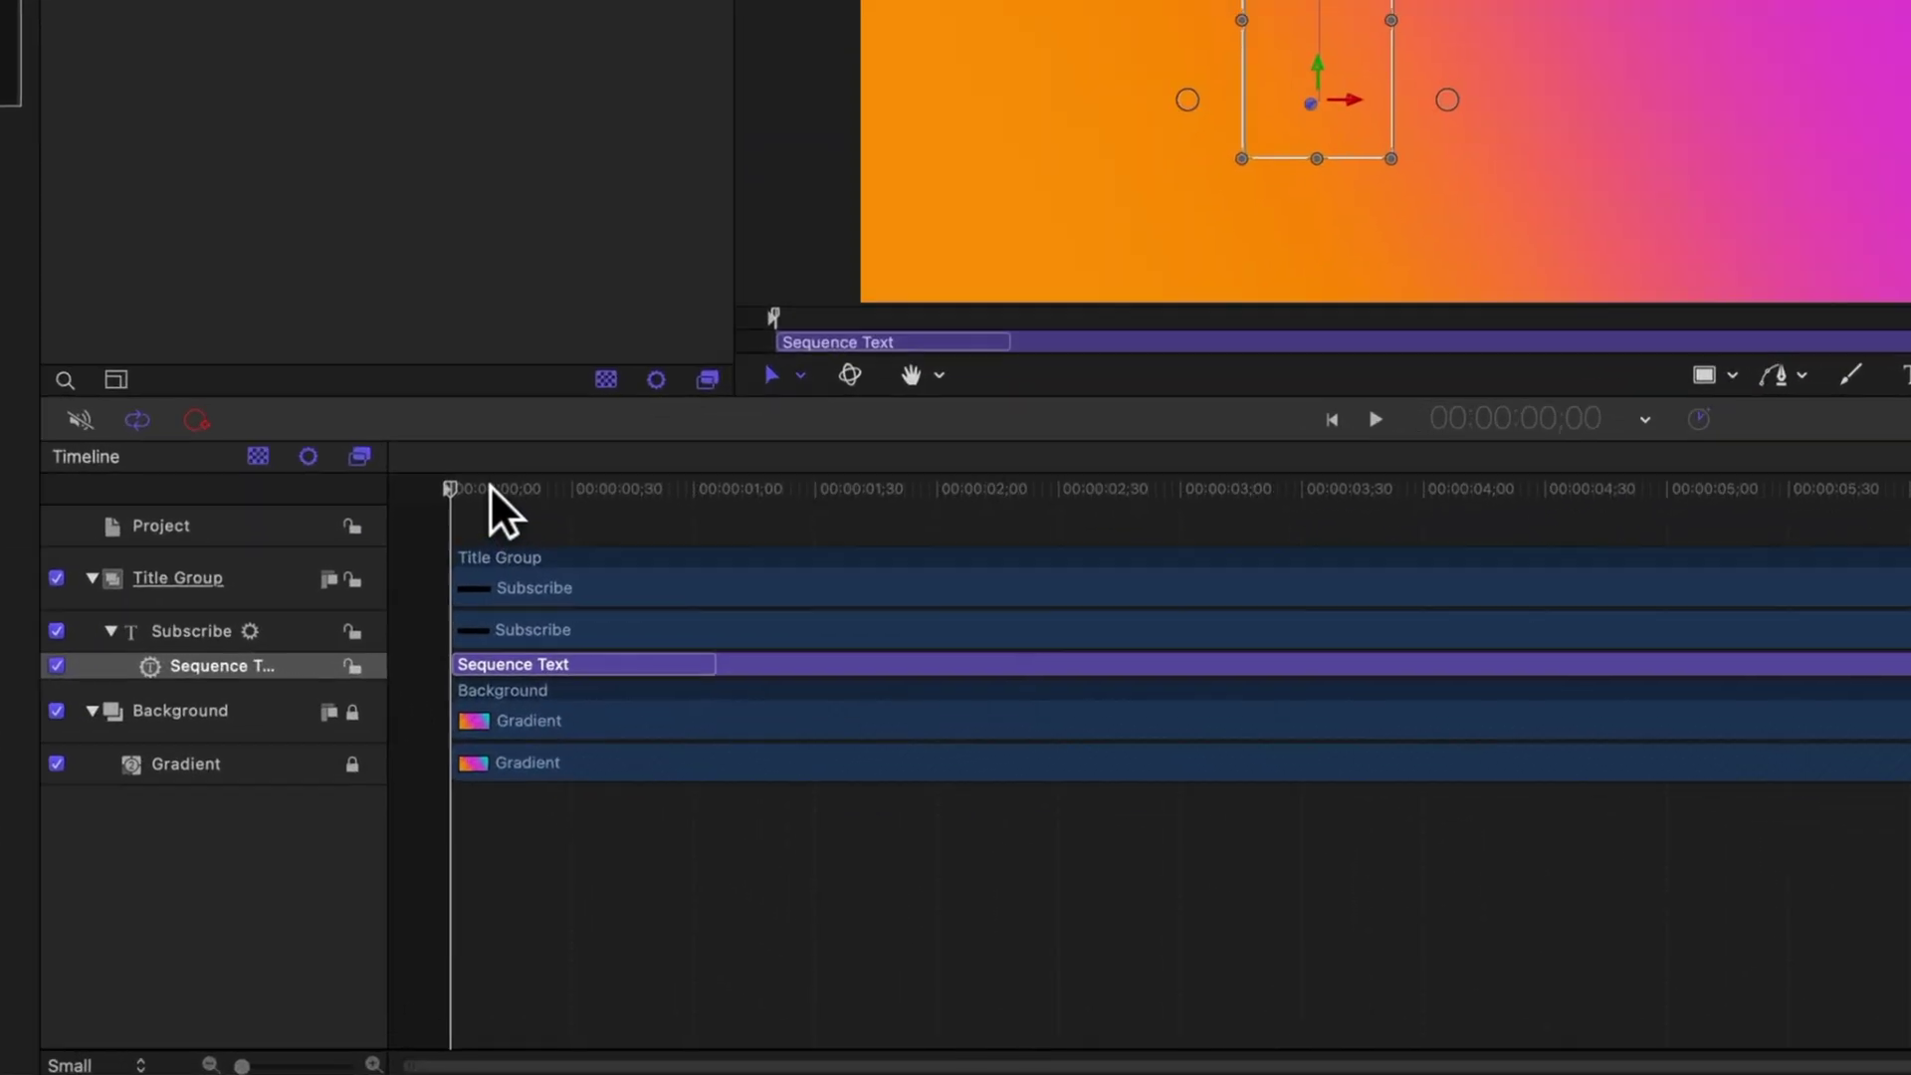
# - Set the Sequence Text behavior's out point at the one-second mark (00:00:01;00)
pyautogui.moveTo(627, 771); pyautogui.dragTo(722, 786)
pyautogui.moveTo(665, 508); pyautogui.dragTo(691, 506)
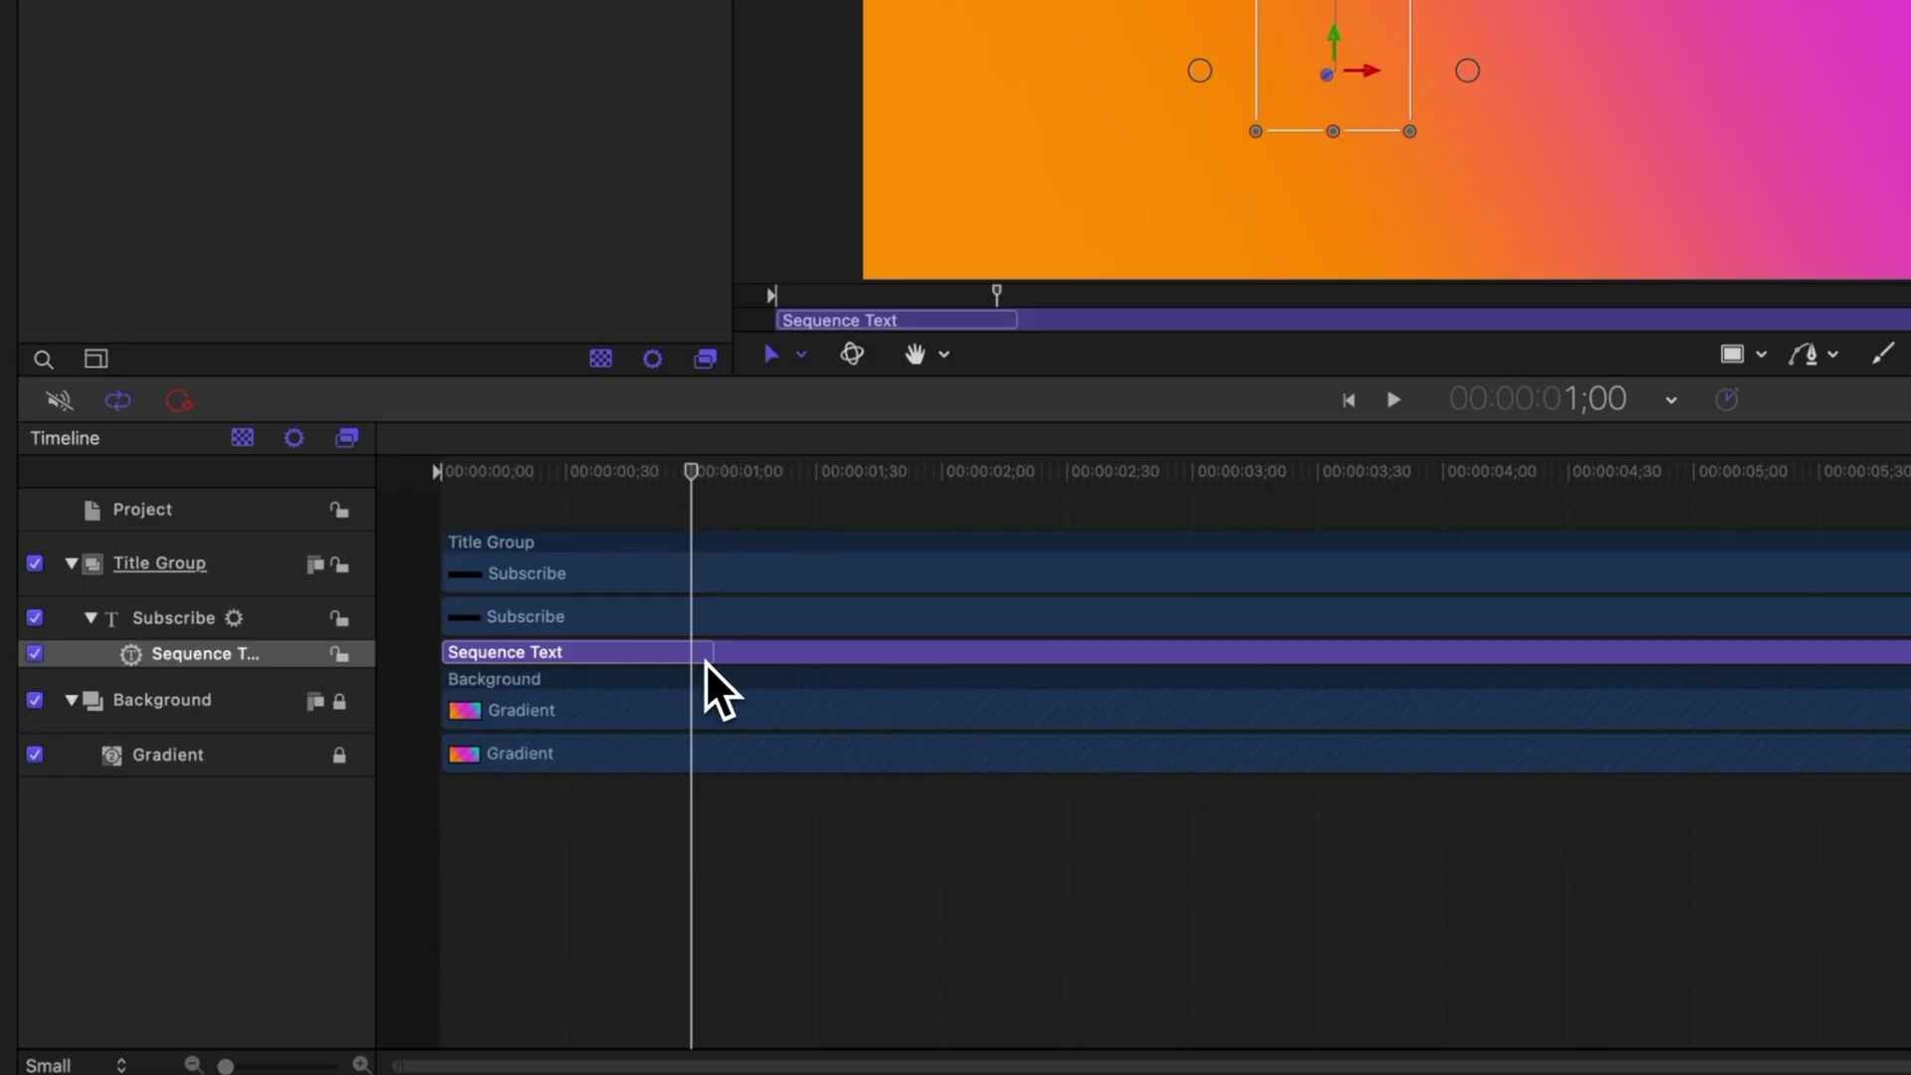
pyautogui.press('o')
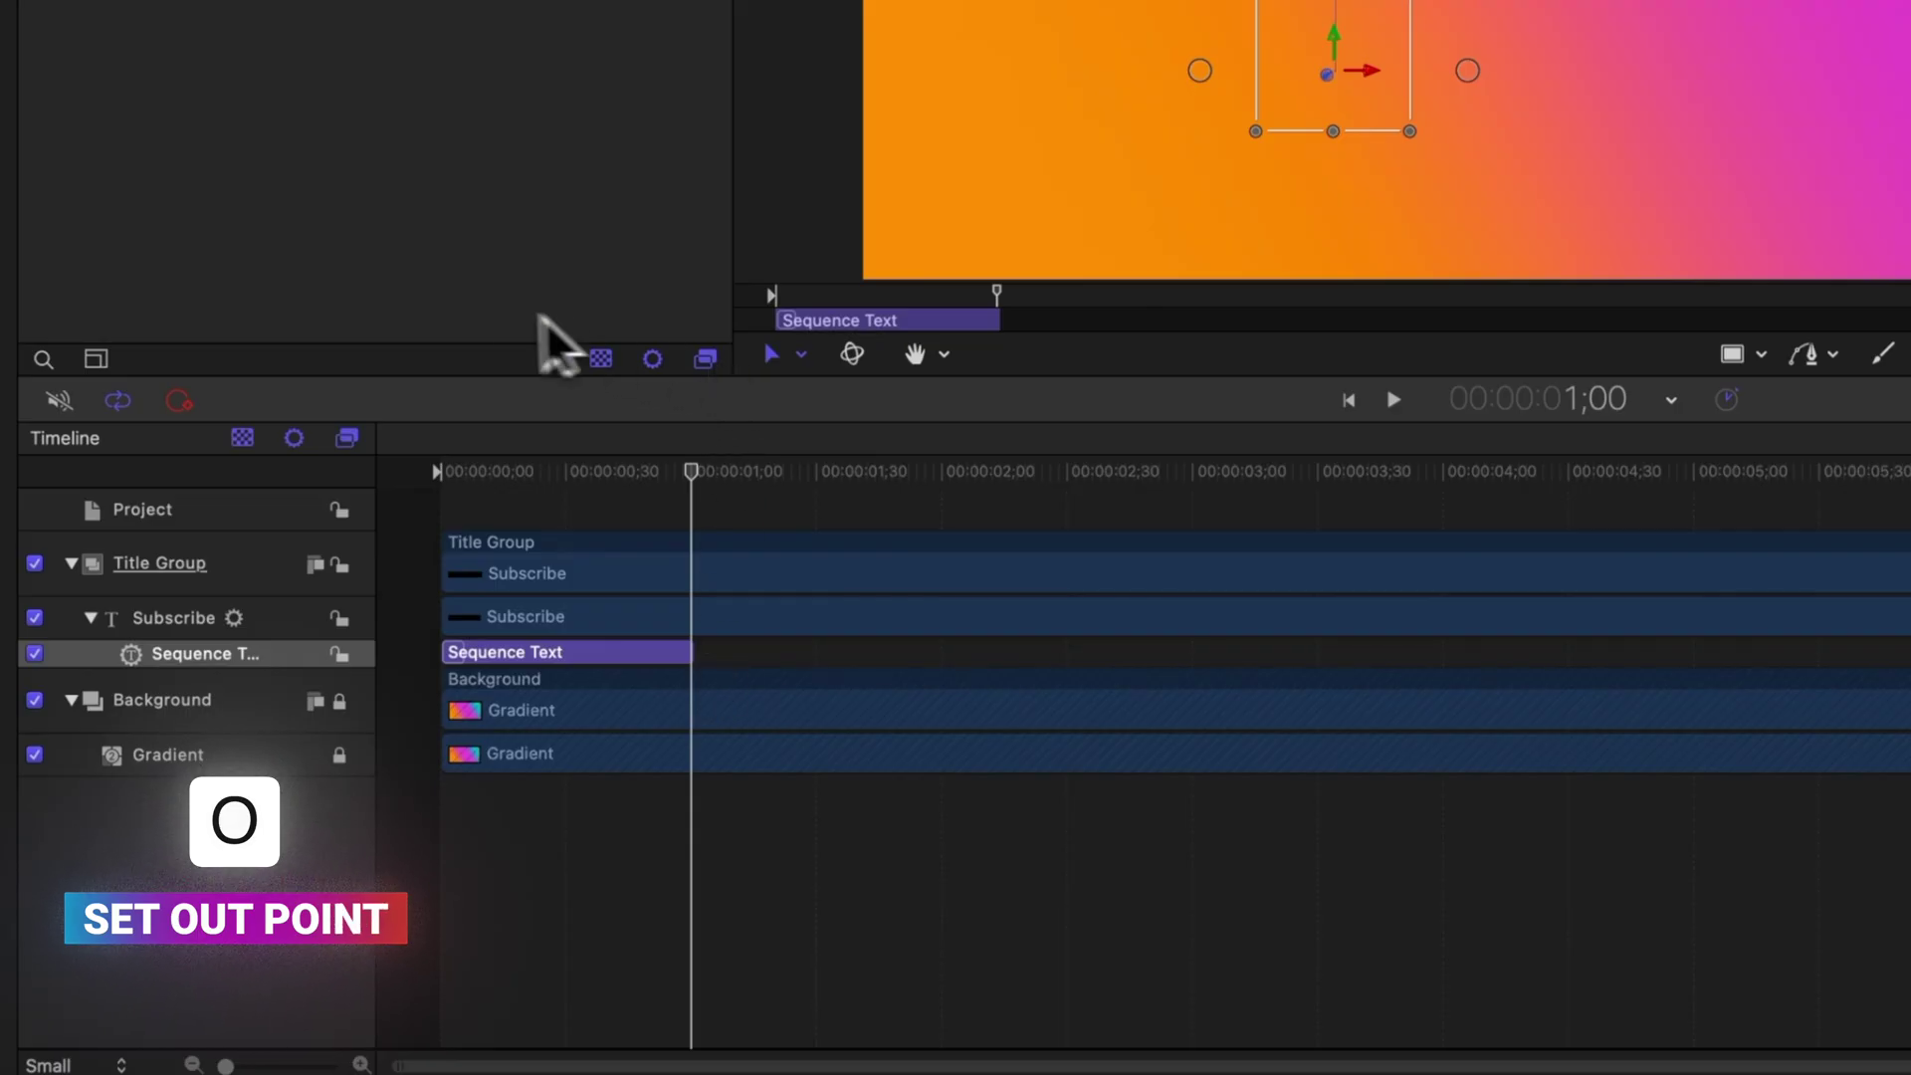
# - Play the one-second letter animation back from the start a few times
pyautogui.press('Home')
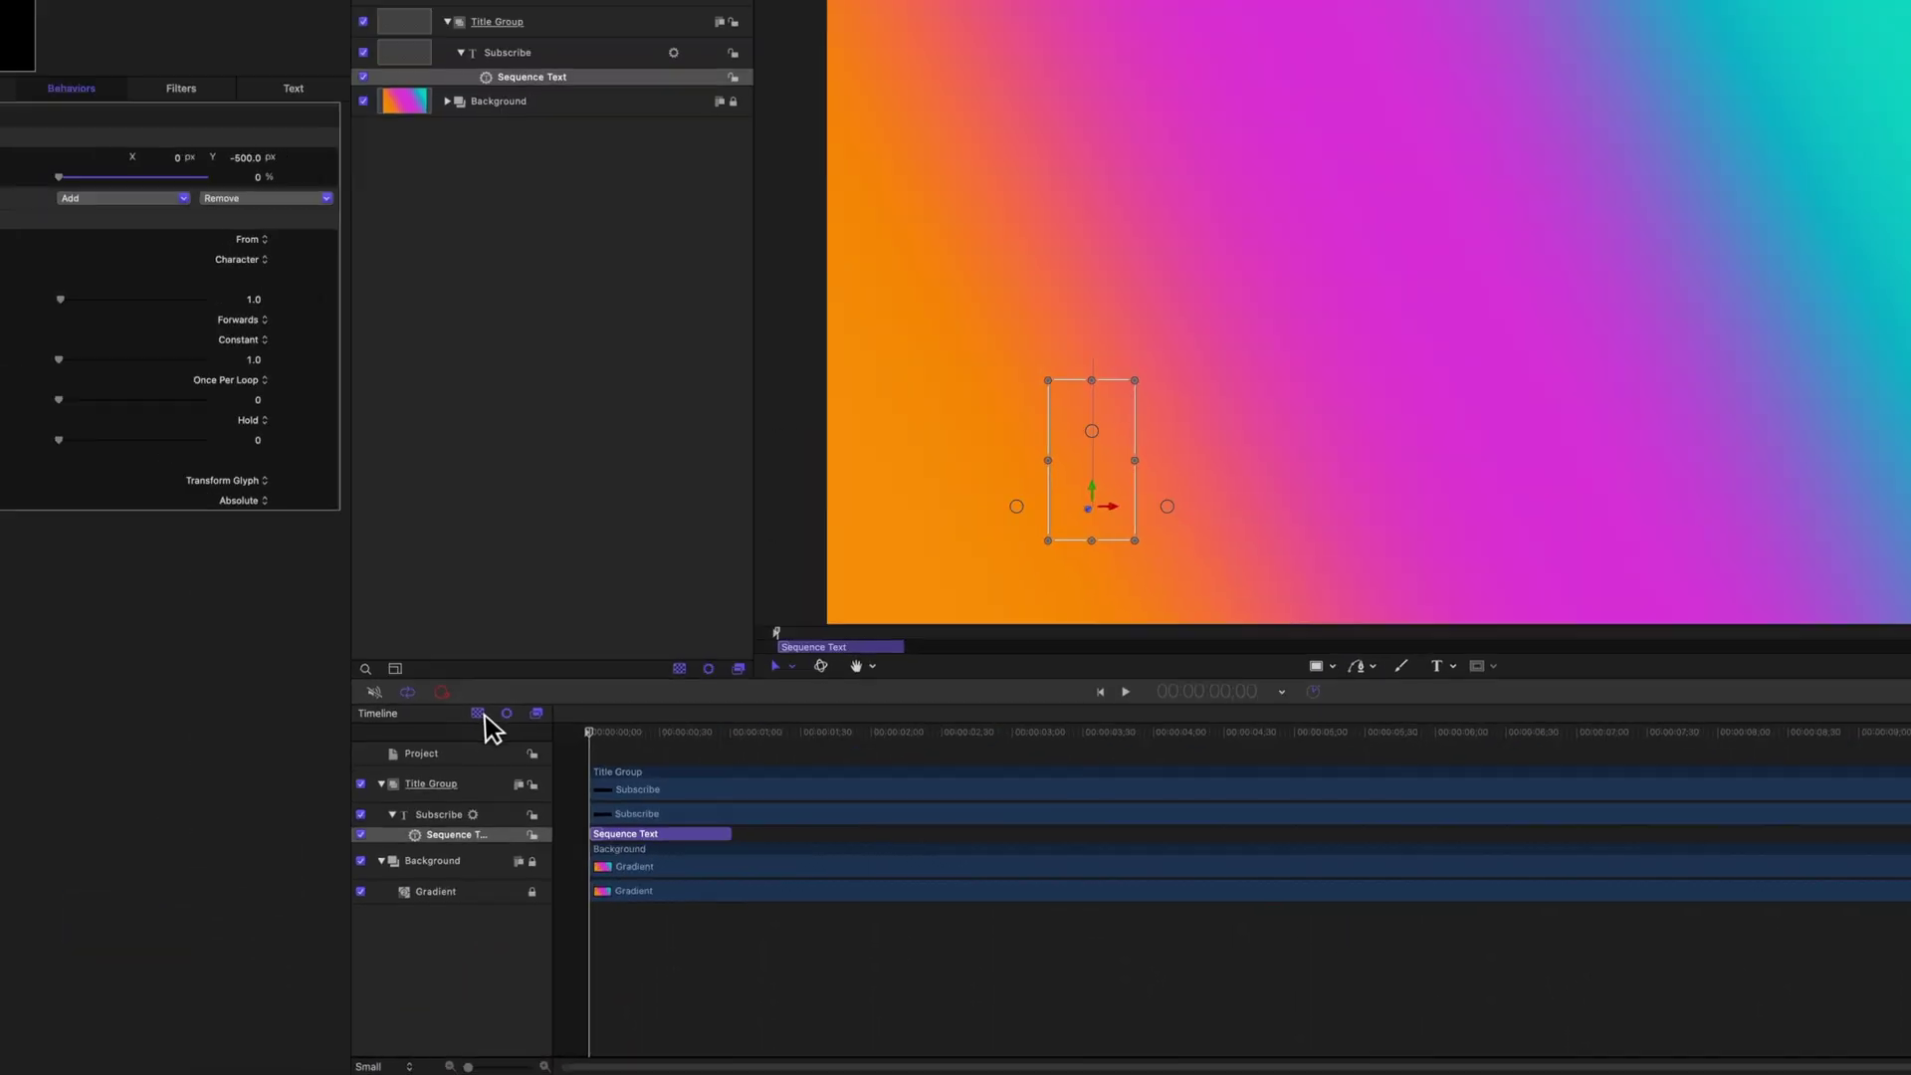
pyautogui.press('space')
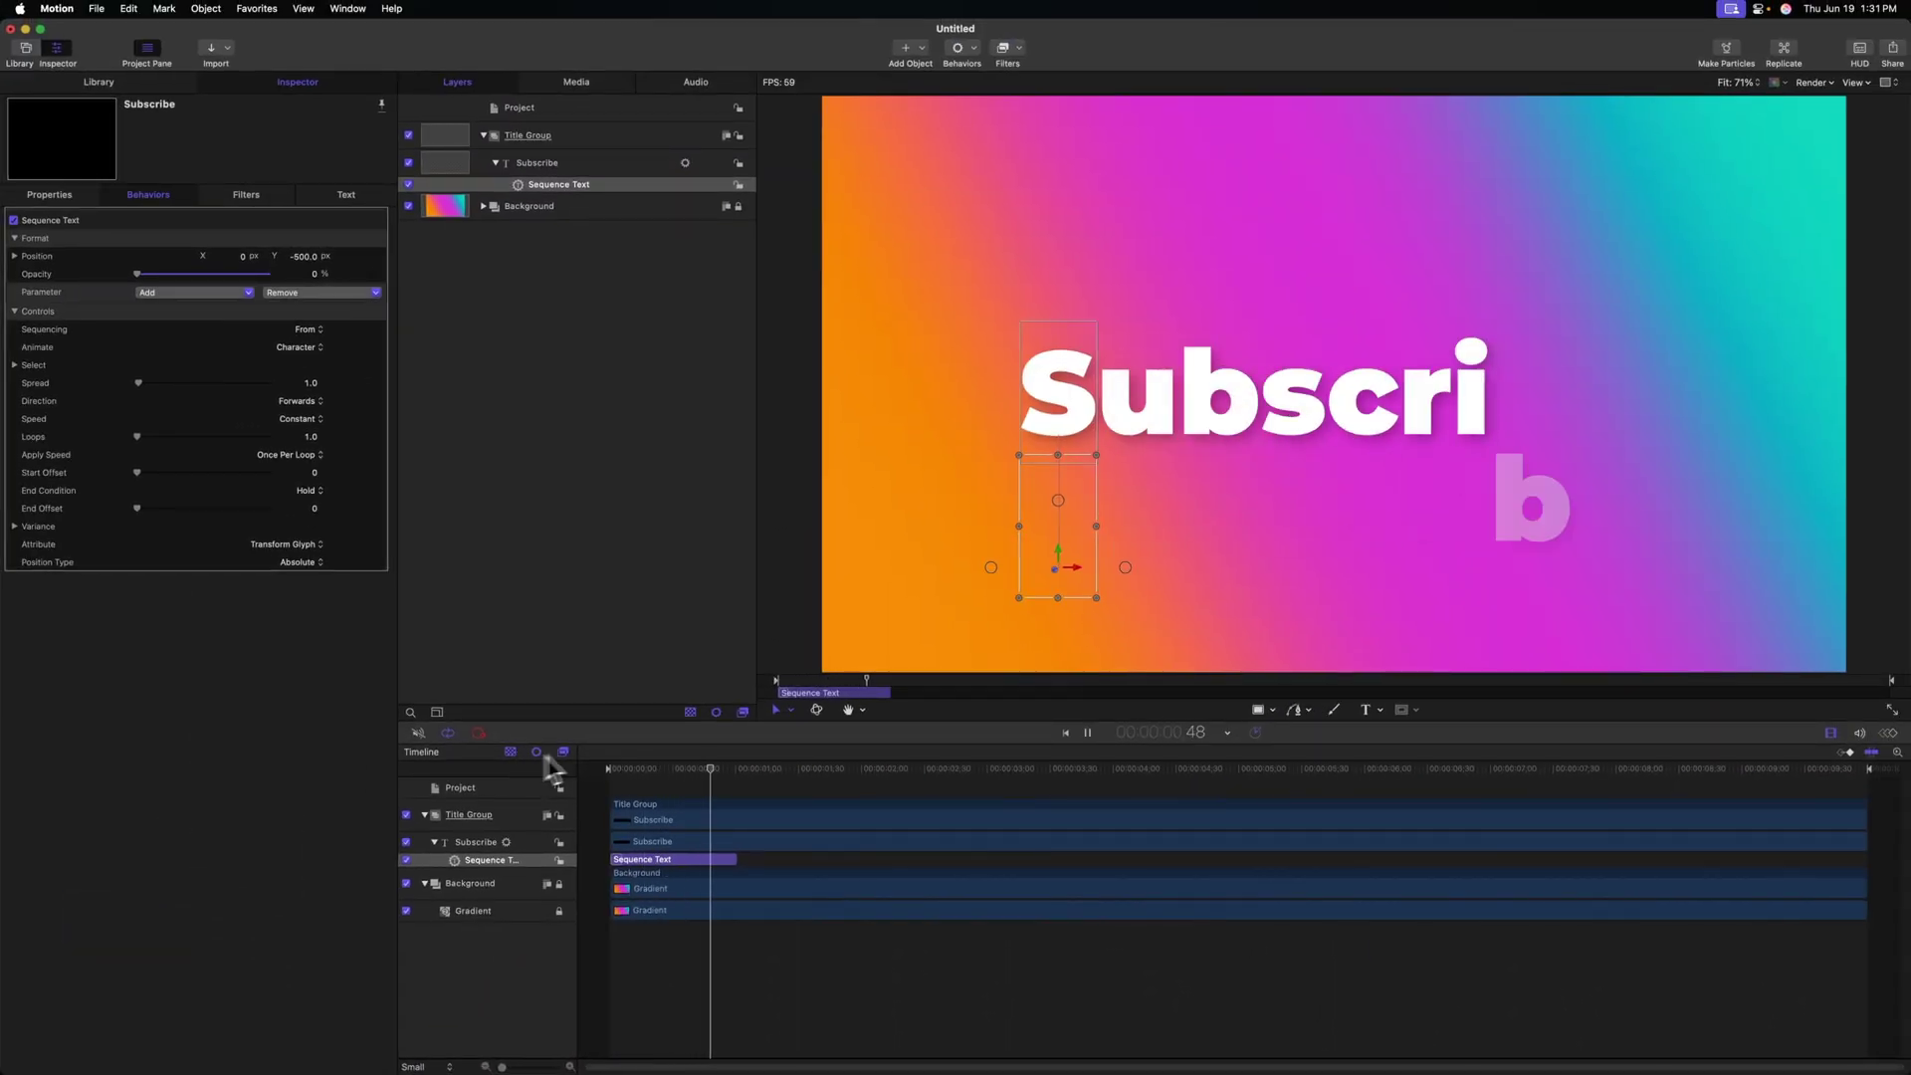
pyautogui.press('Home')
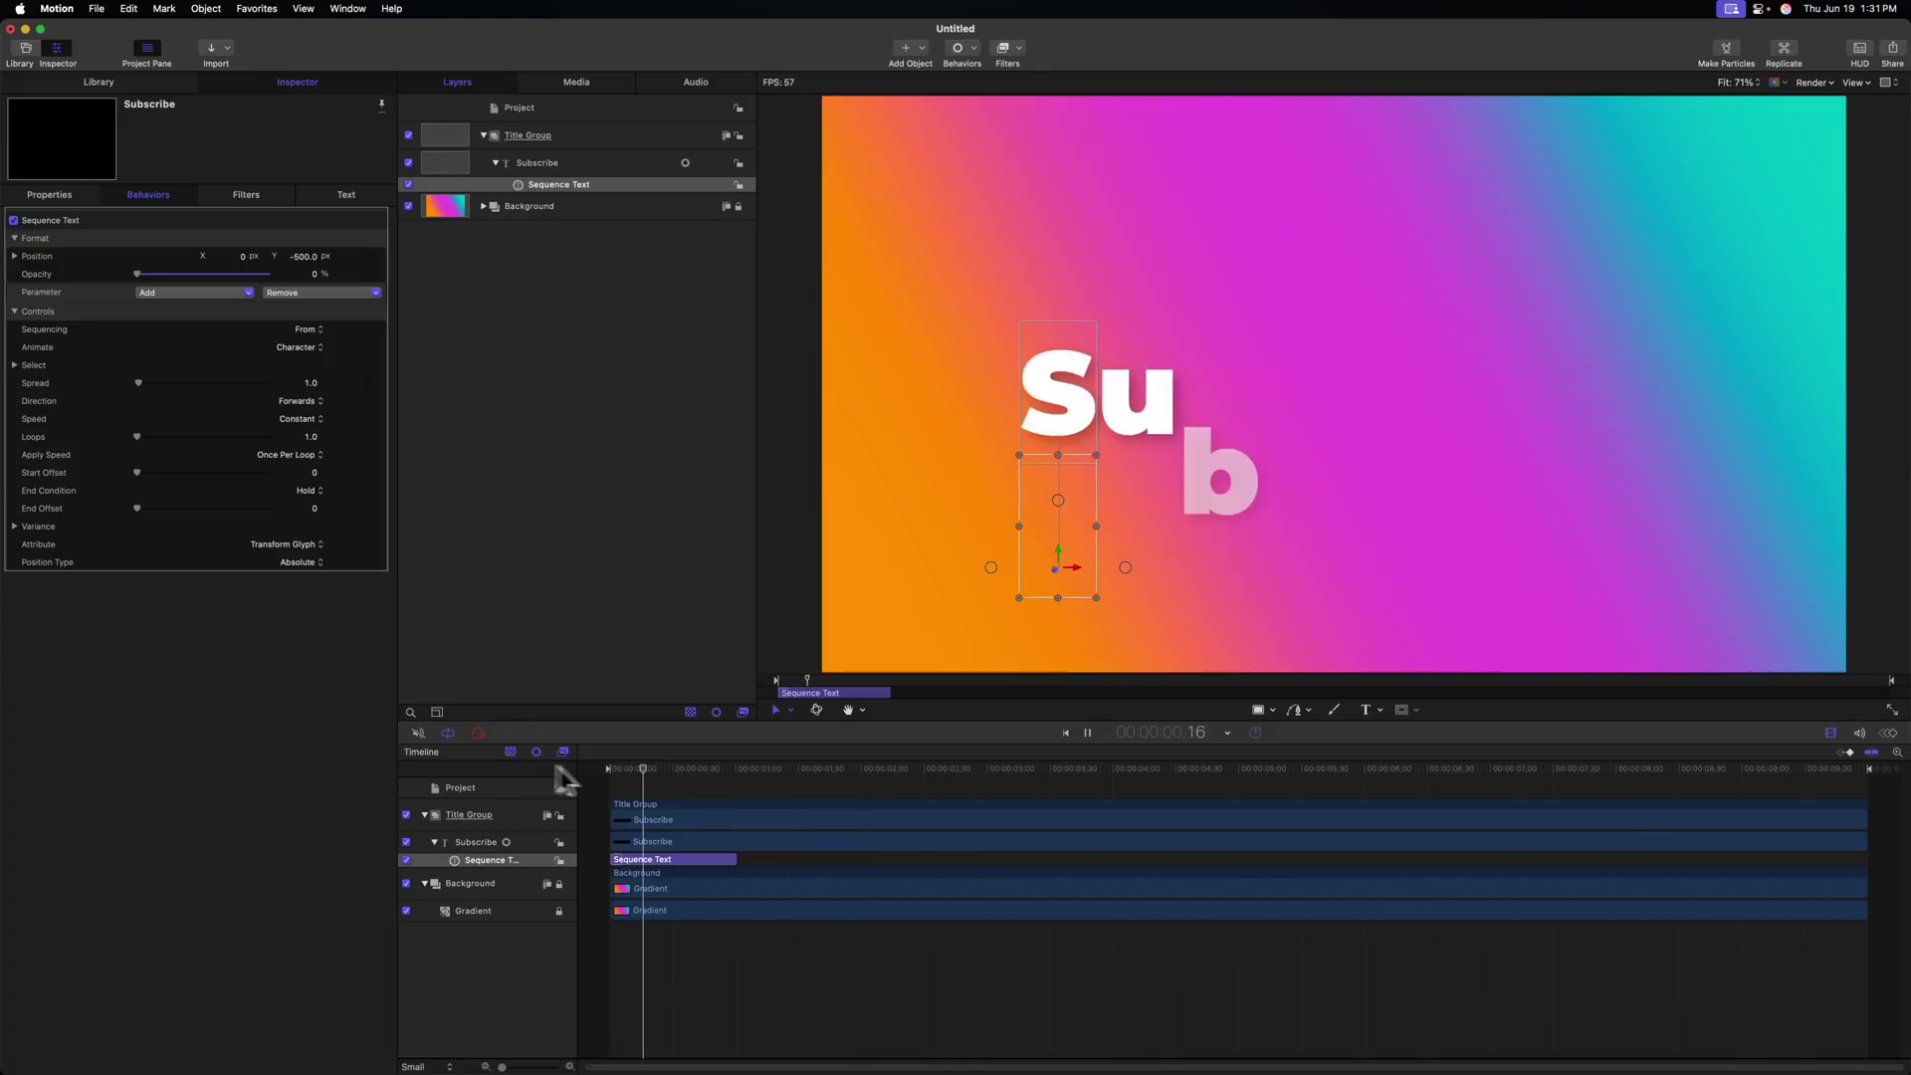
pyautogui.press('Home')
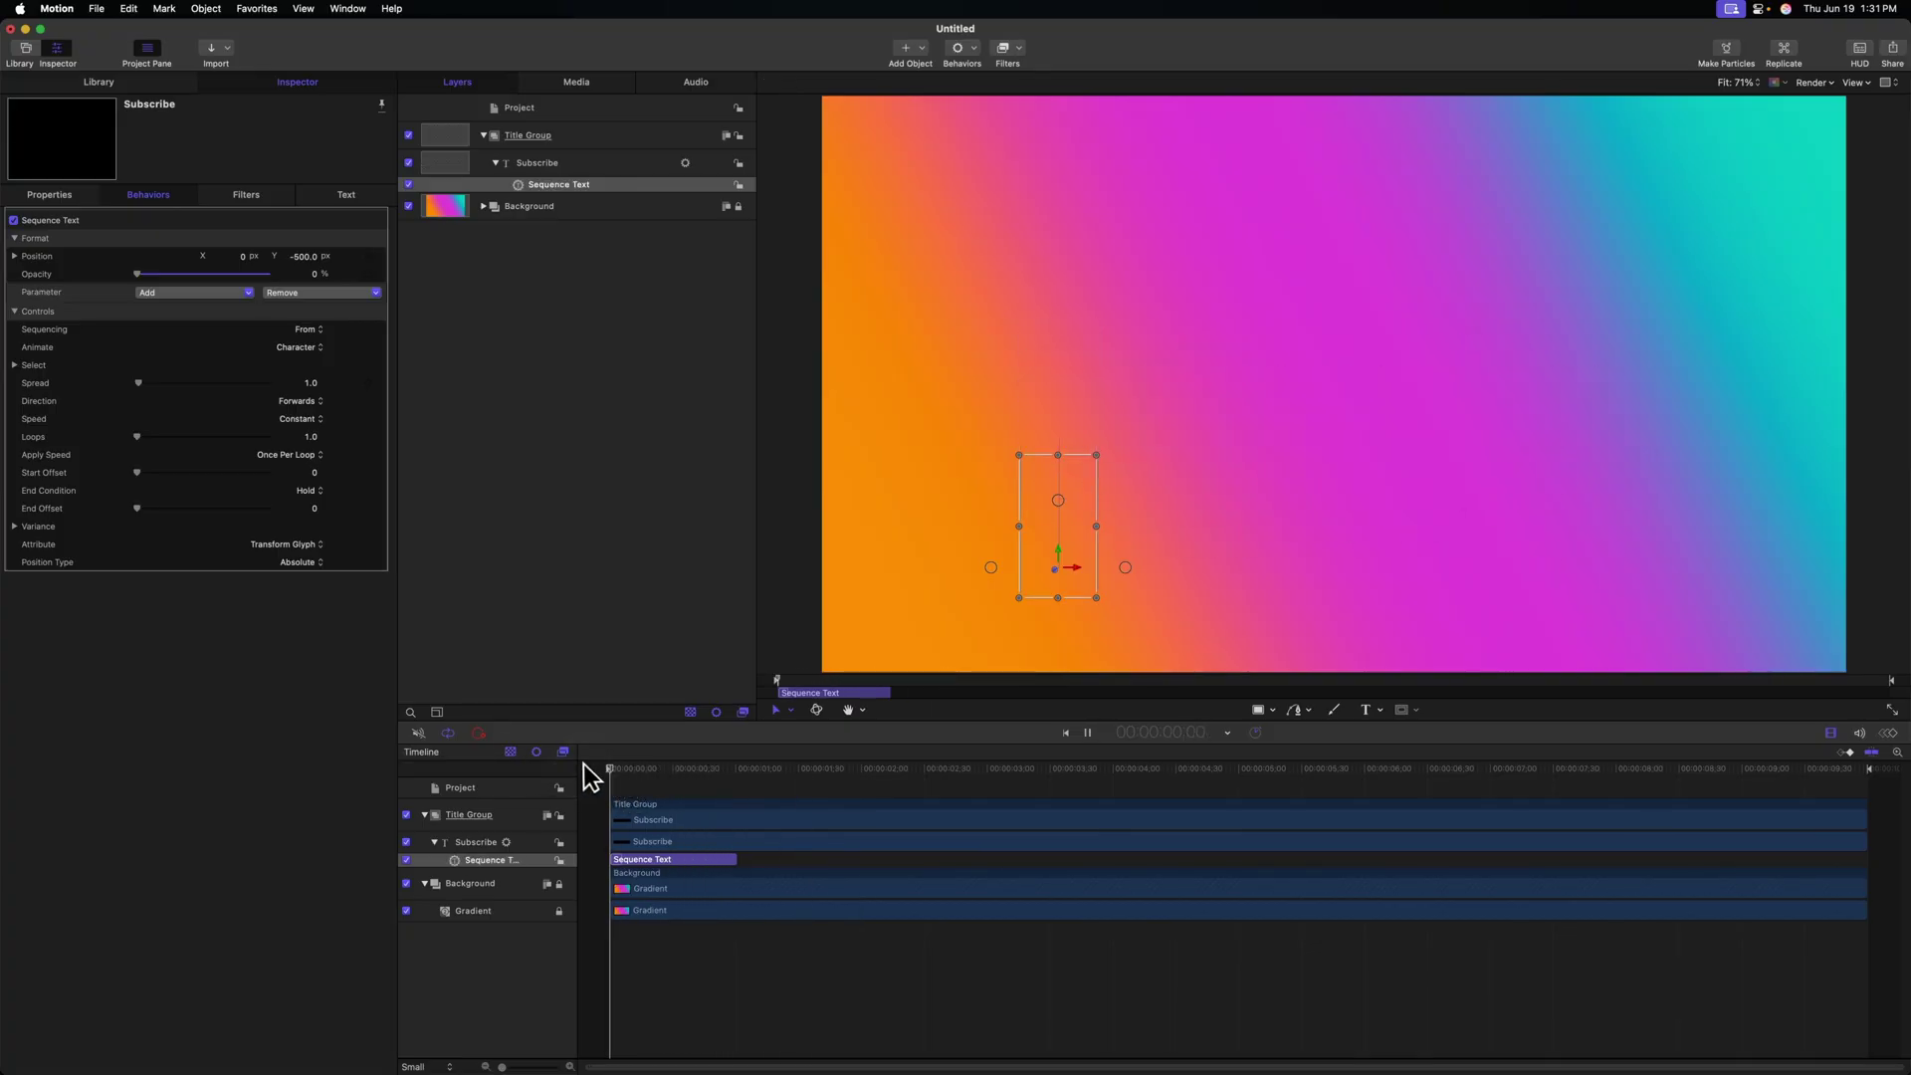
pyautogui.press('space')
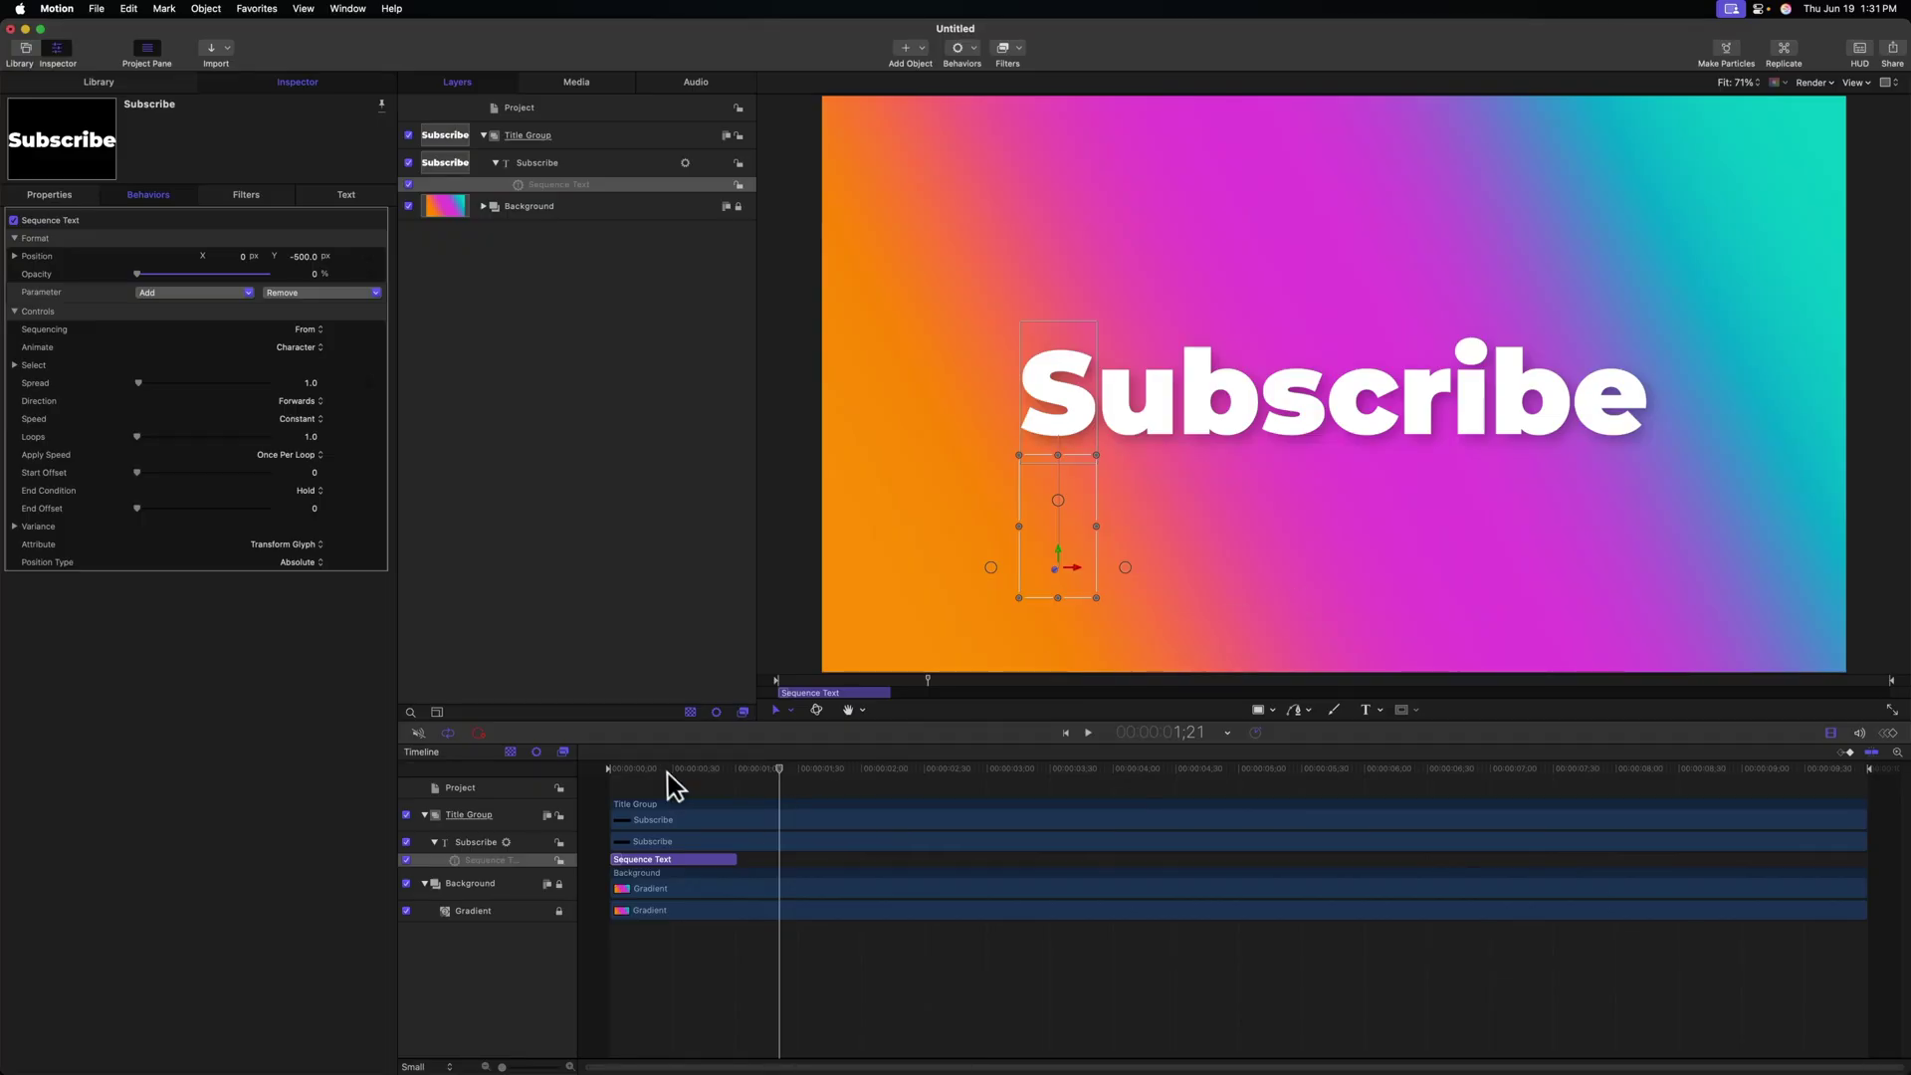
# - Check the letter timing, then raise the Sequence Text Spread to 9.0
pyautogui.moveTo(661, 769)
pyautogui.mouseDown()
pyautogui.moveTo(633, 768)
pyautogui.moveTo(673, 768)
pyautogui.mouseUp()
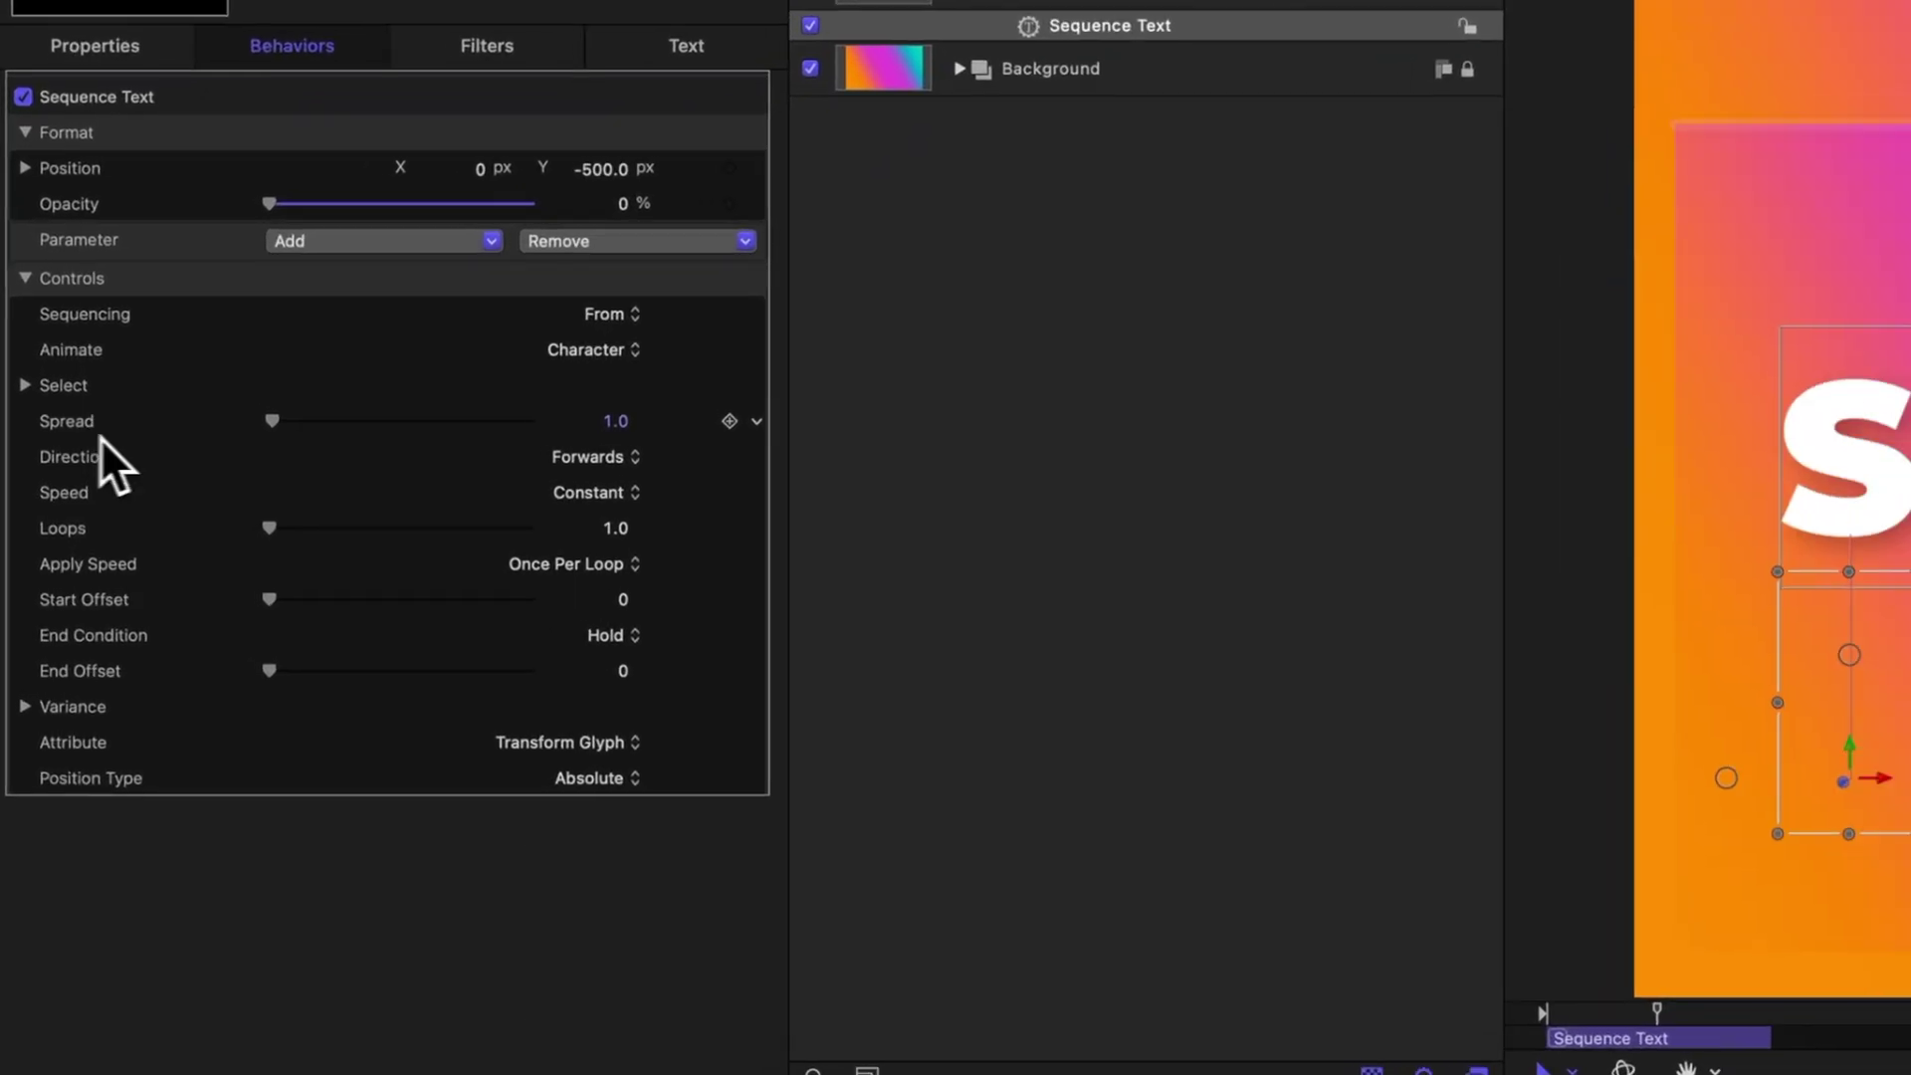
pyautogui.click(143, 382)
pyautogui.moveTo(277, 415); pyautogui.dragTo(294, 420)
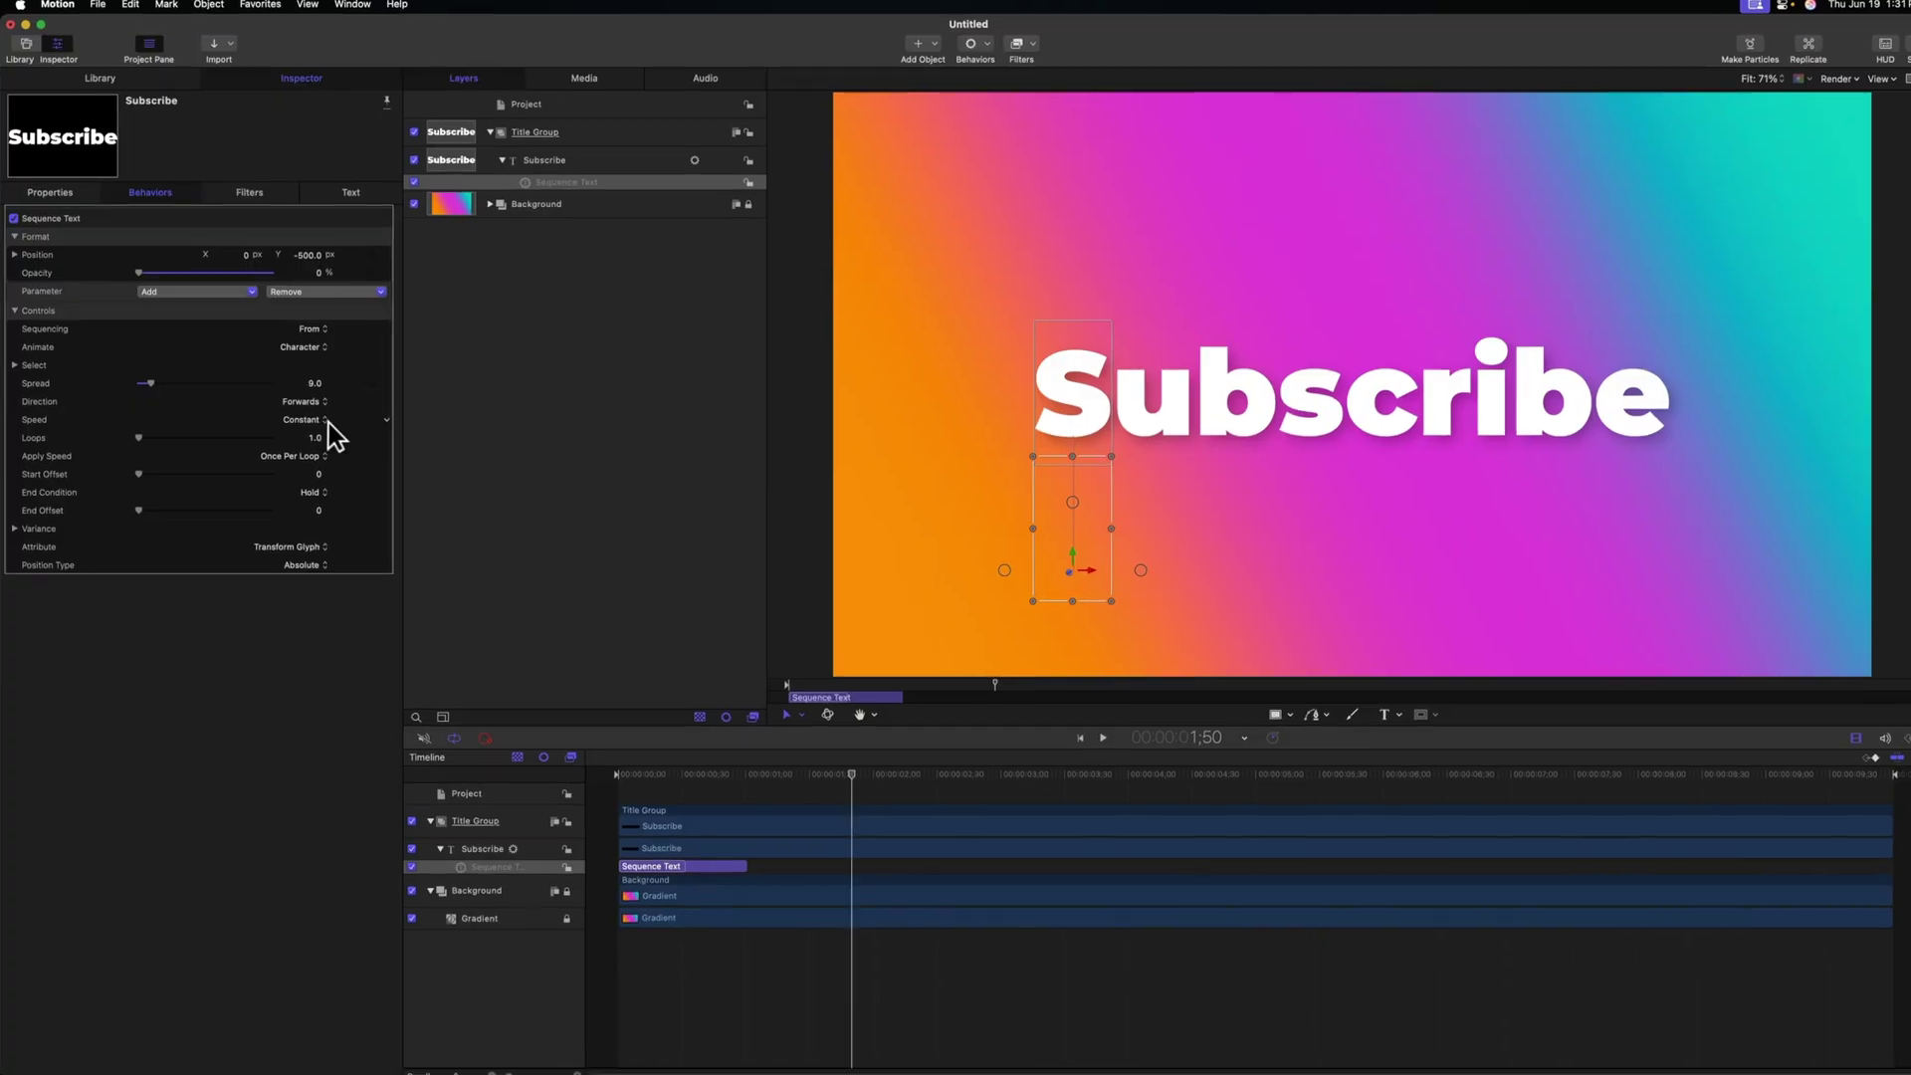
# - Set the Sequence Text speed to a decelerating ease and preview it
pyautogui.click(301, 419)
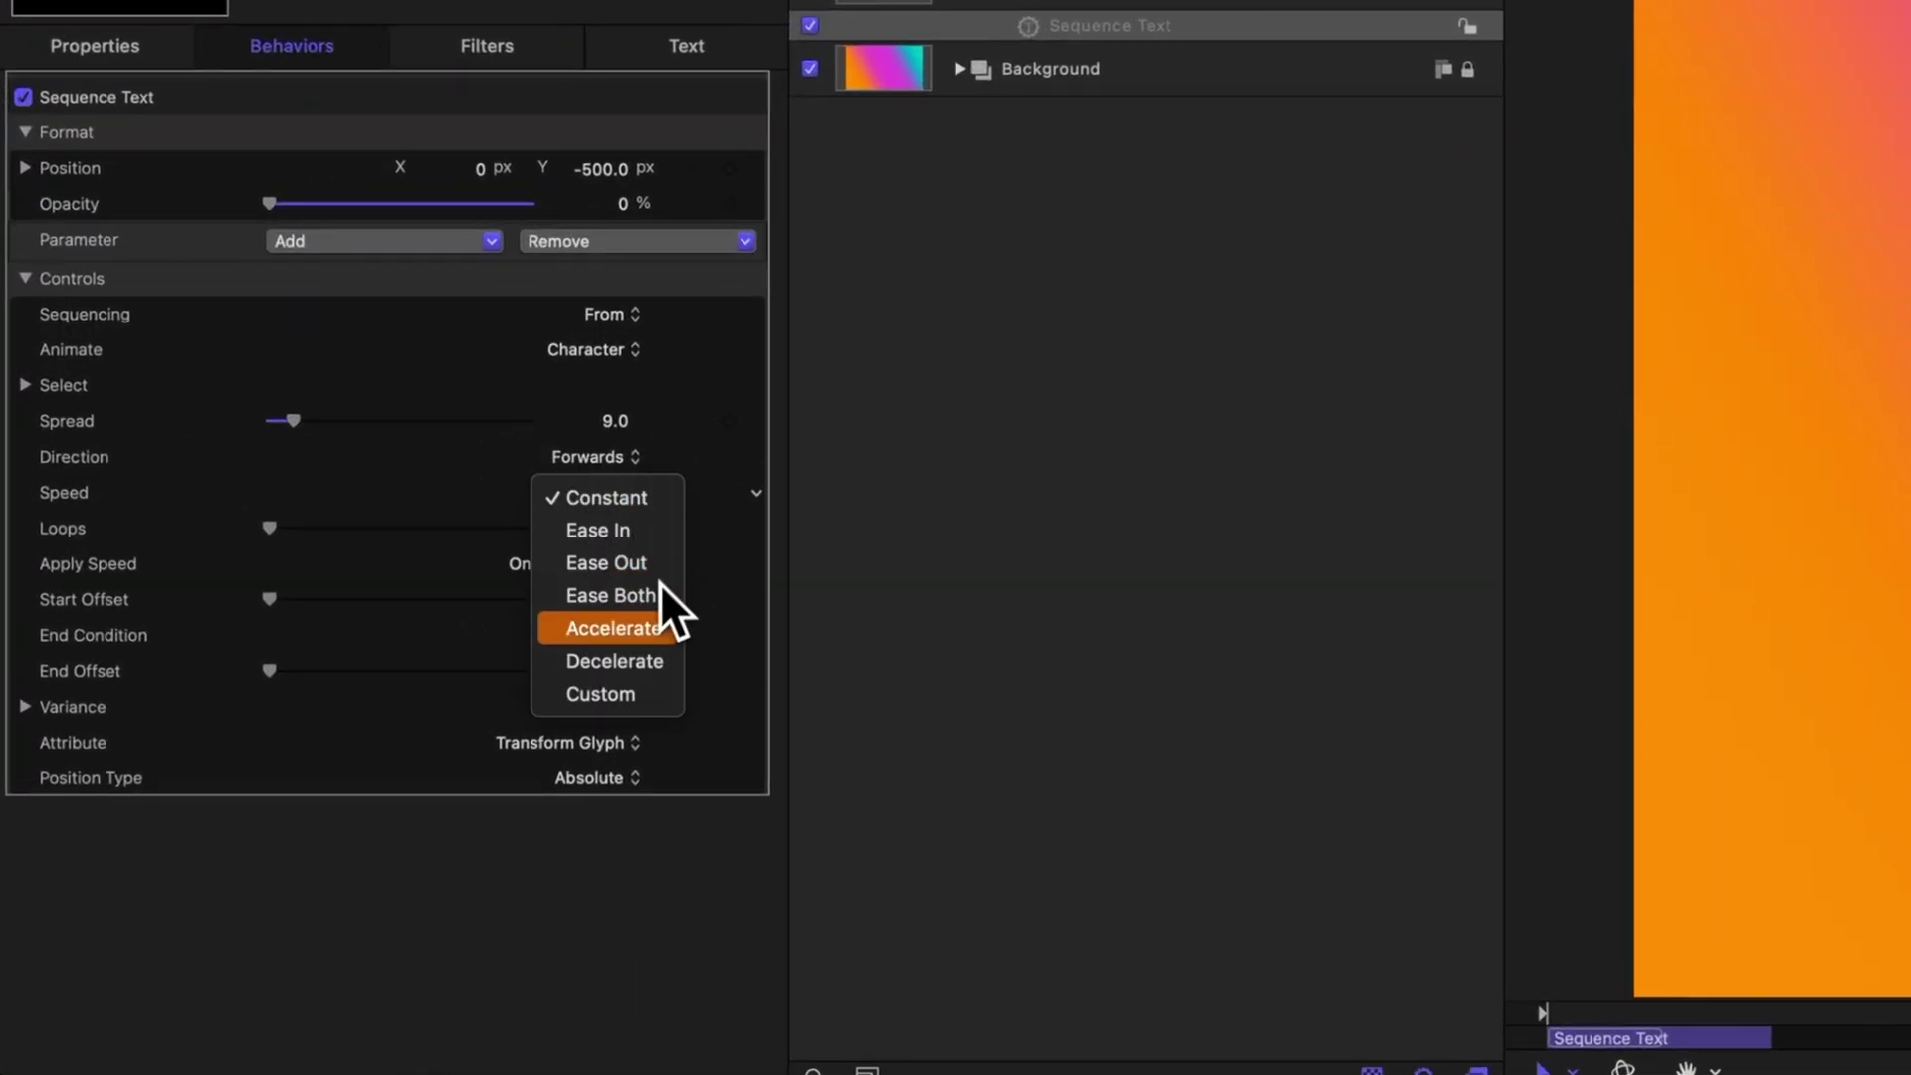
pyautogui.click(654, 660)
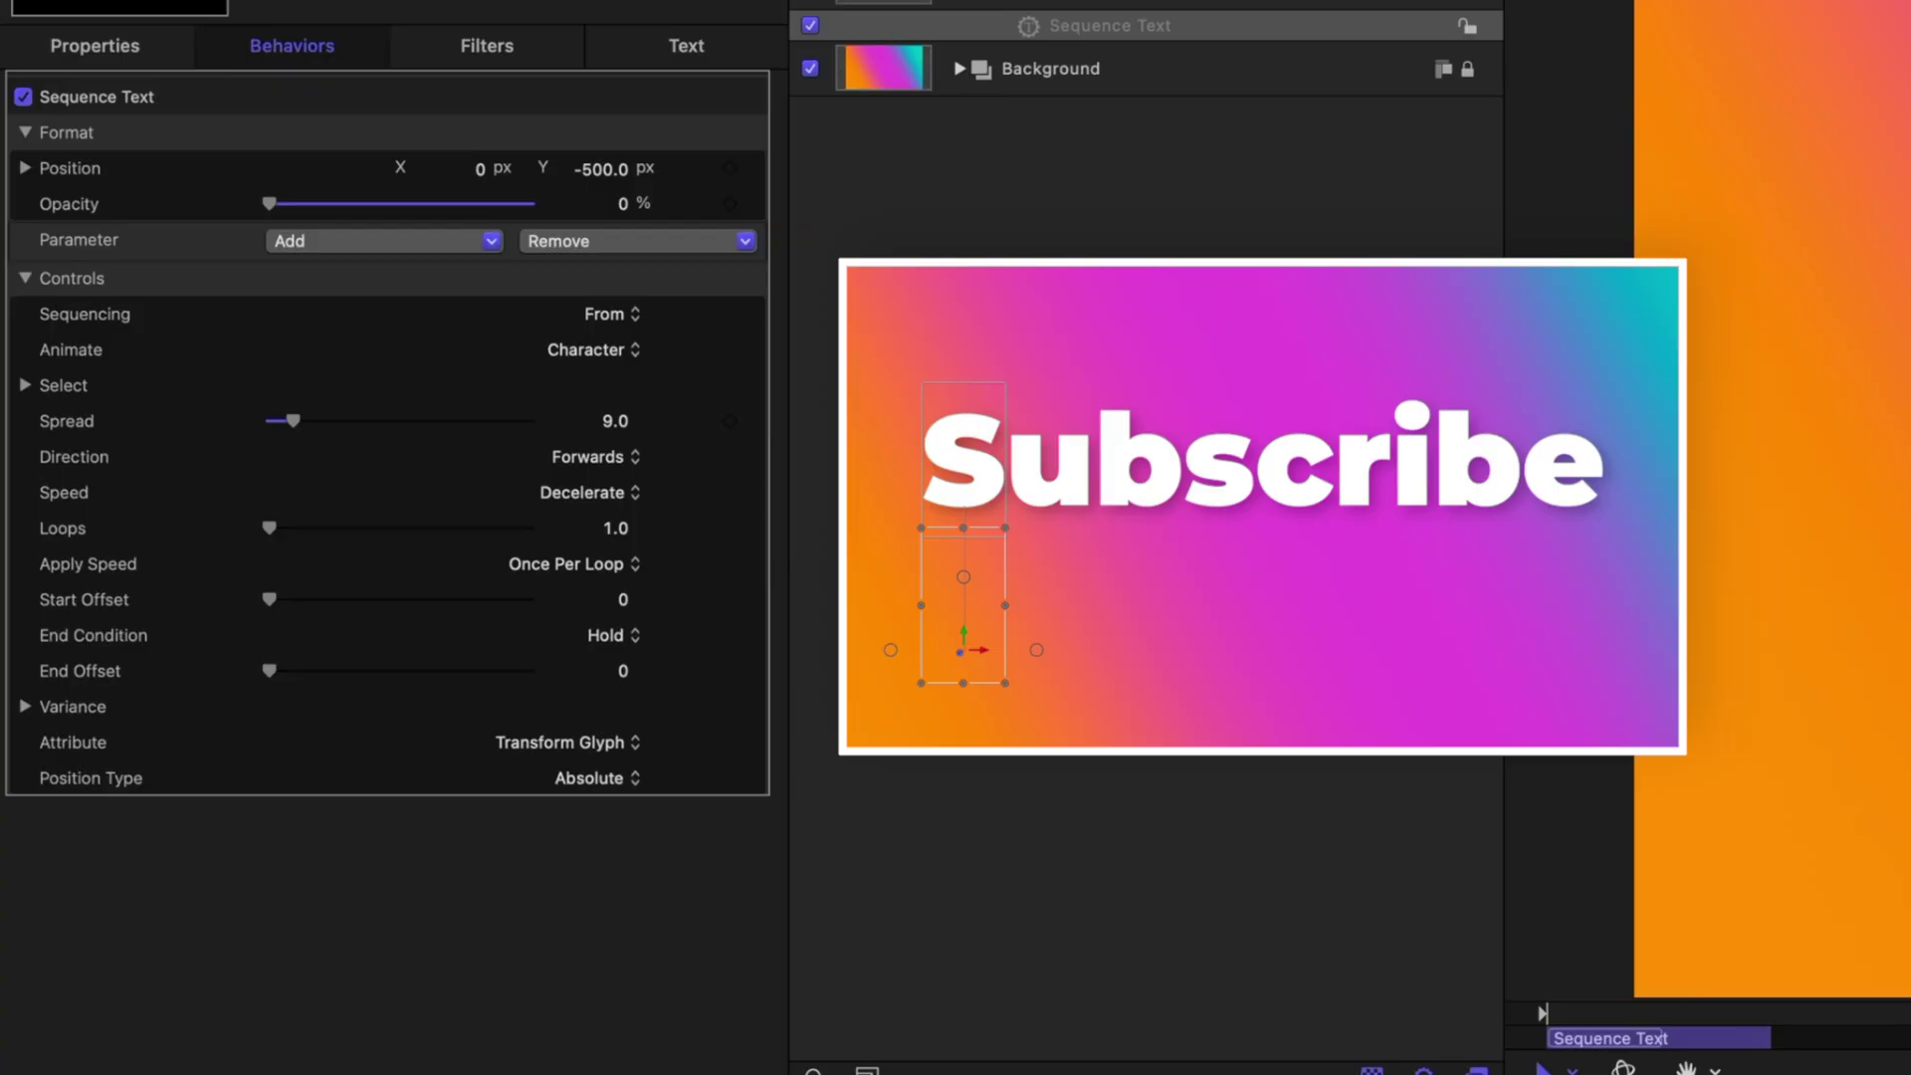
pyautogui.press('space')
# - Set Apply Speed to Per Object so each letter eases individually, and preview
pyautogui.click(521, 565)
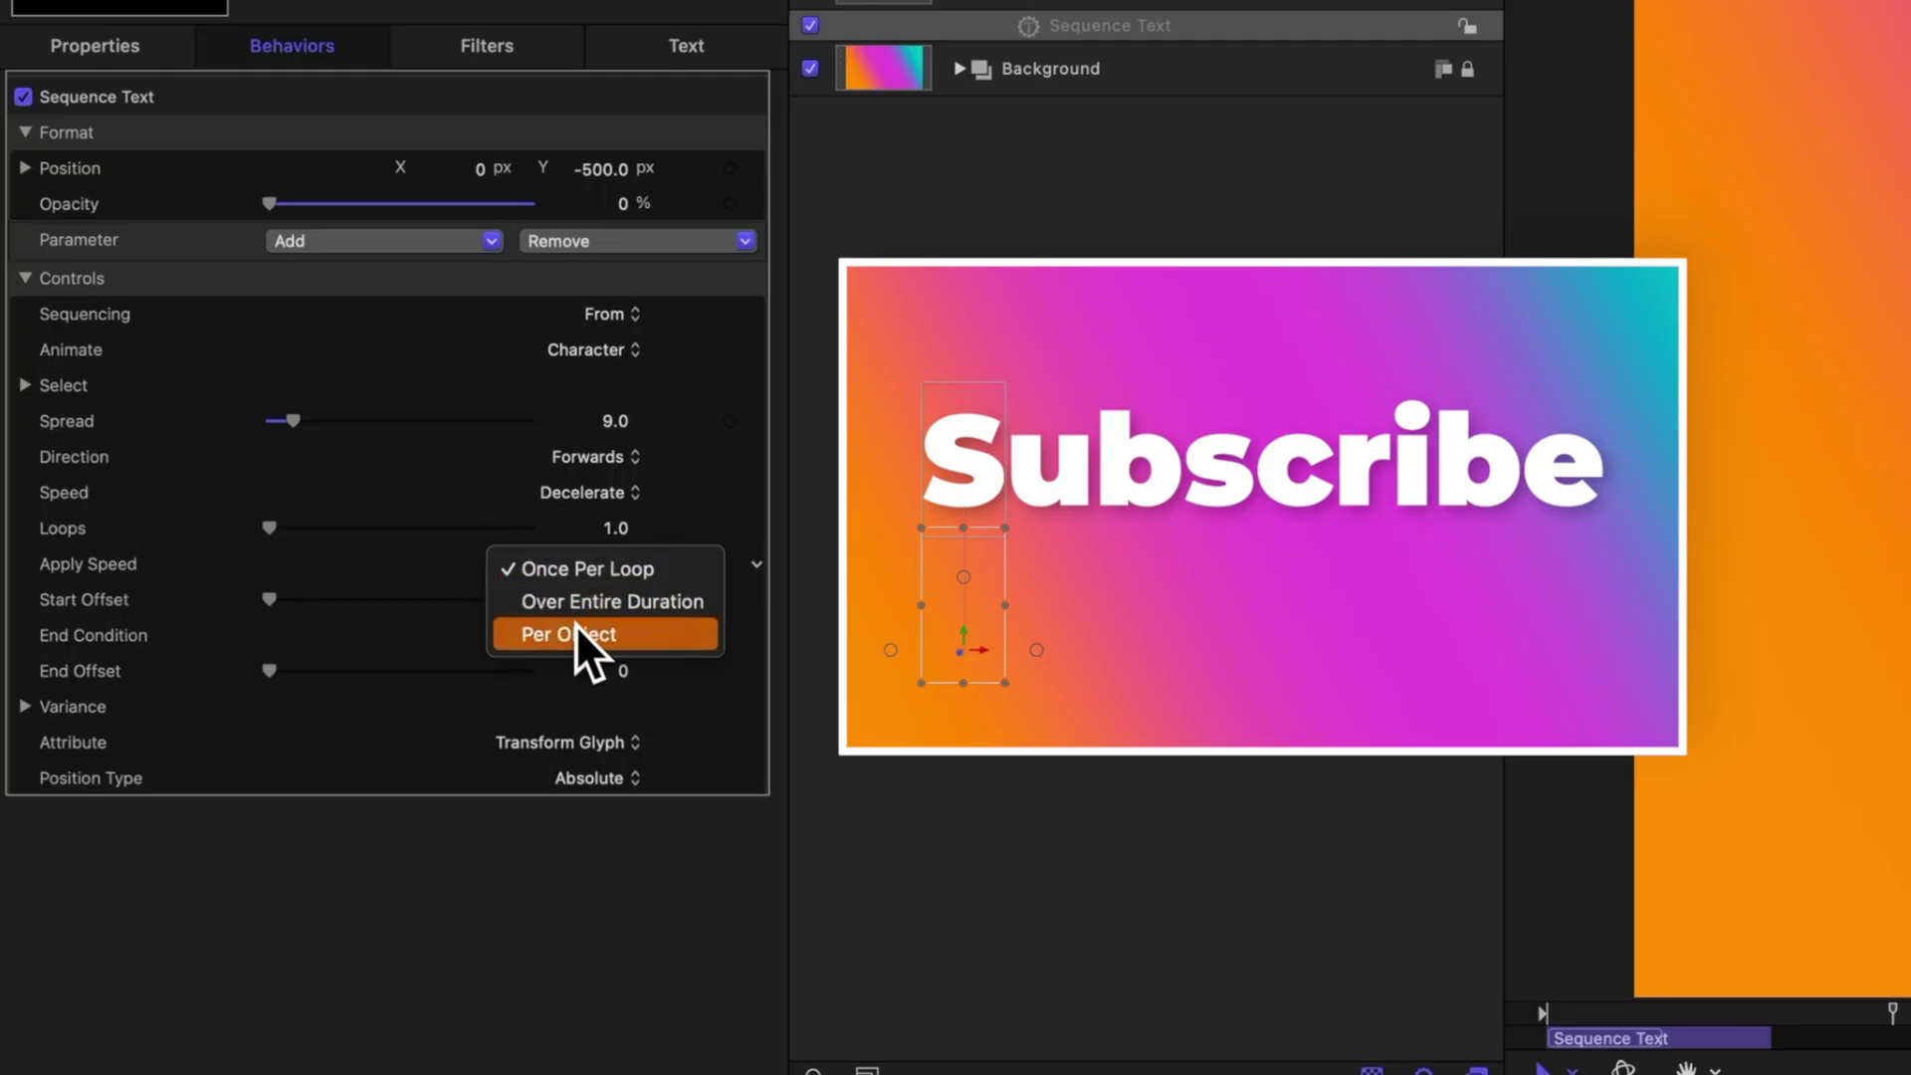
pyautogui.click(611, 636)
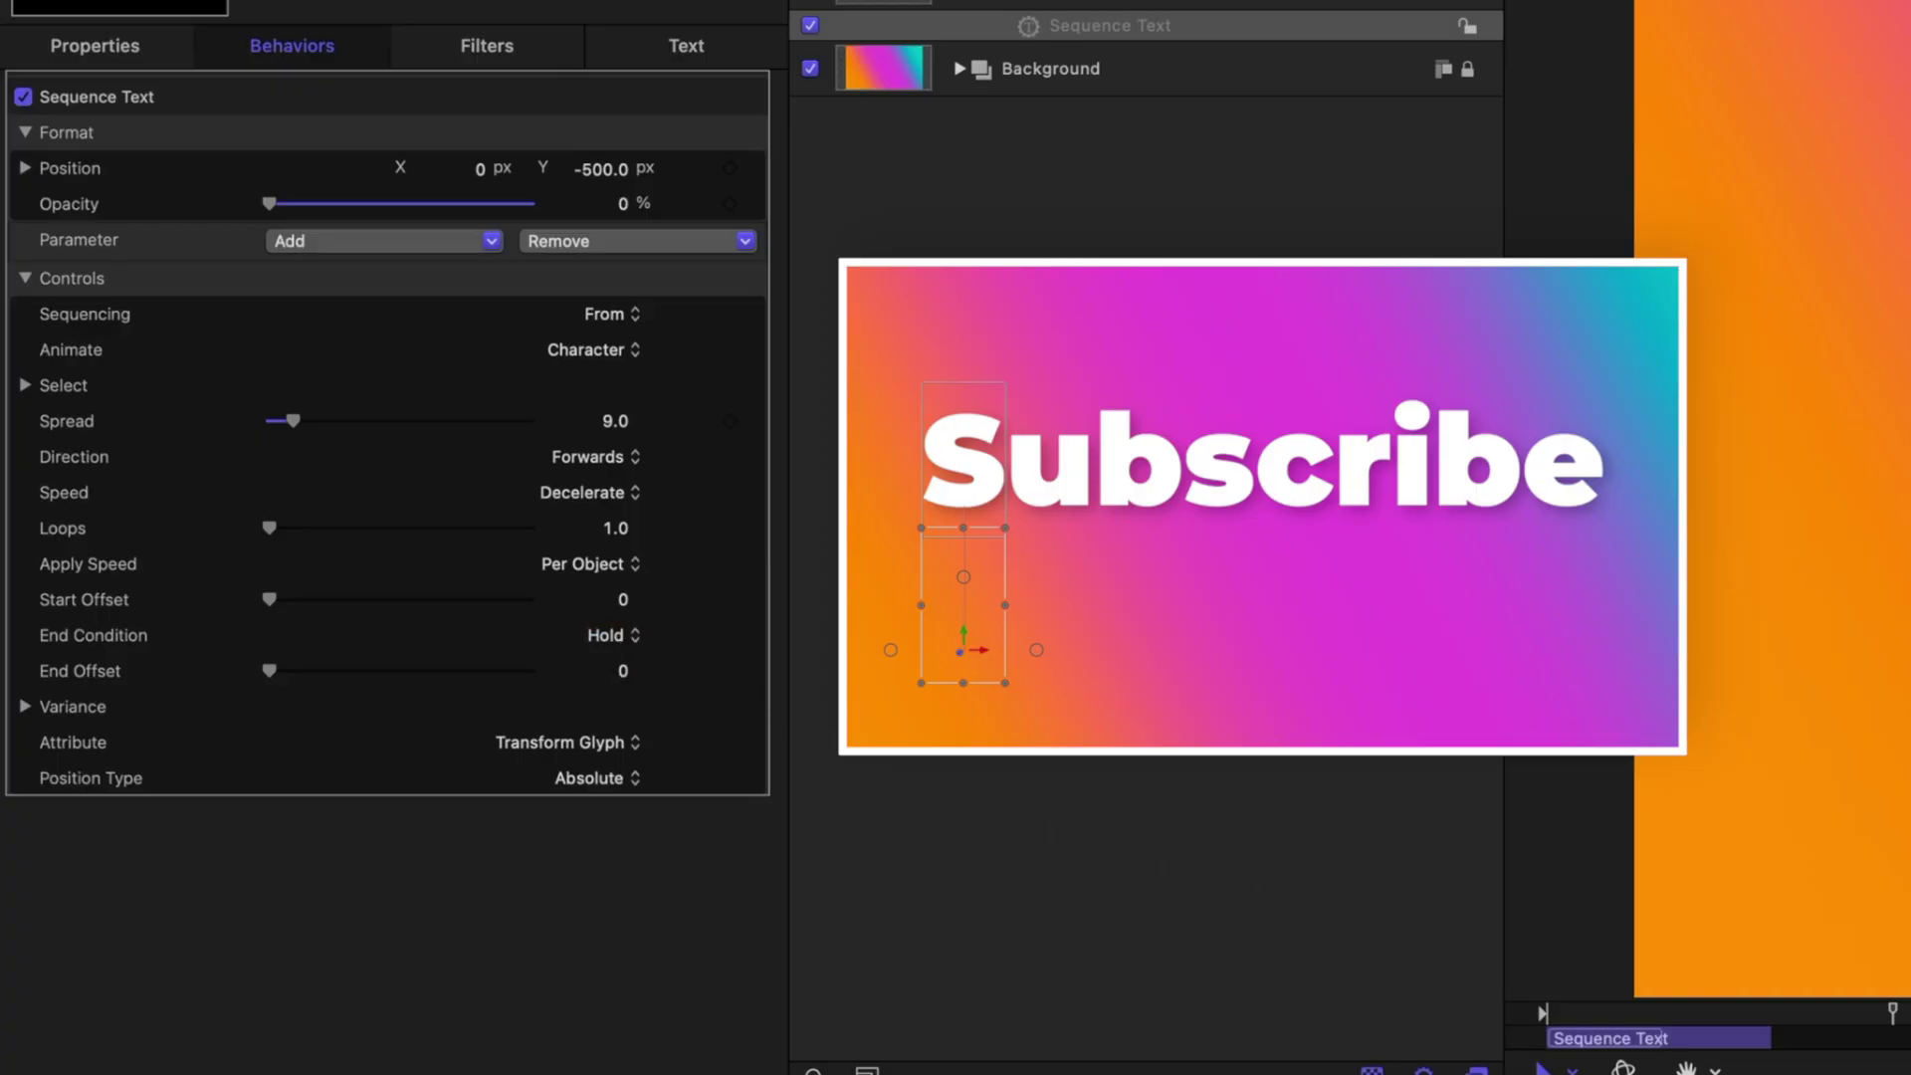
pyautogui.press('space')
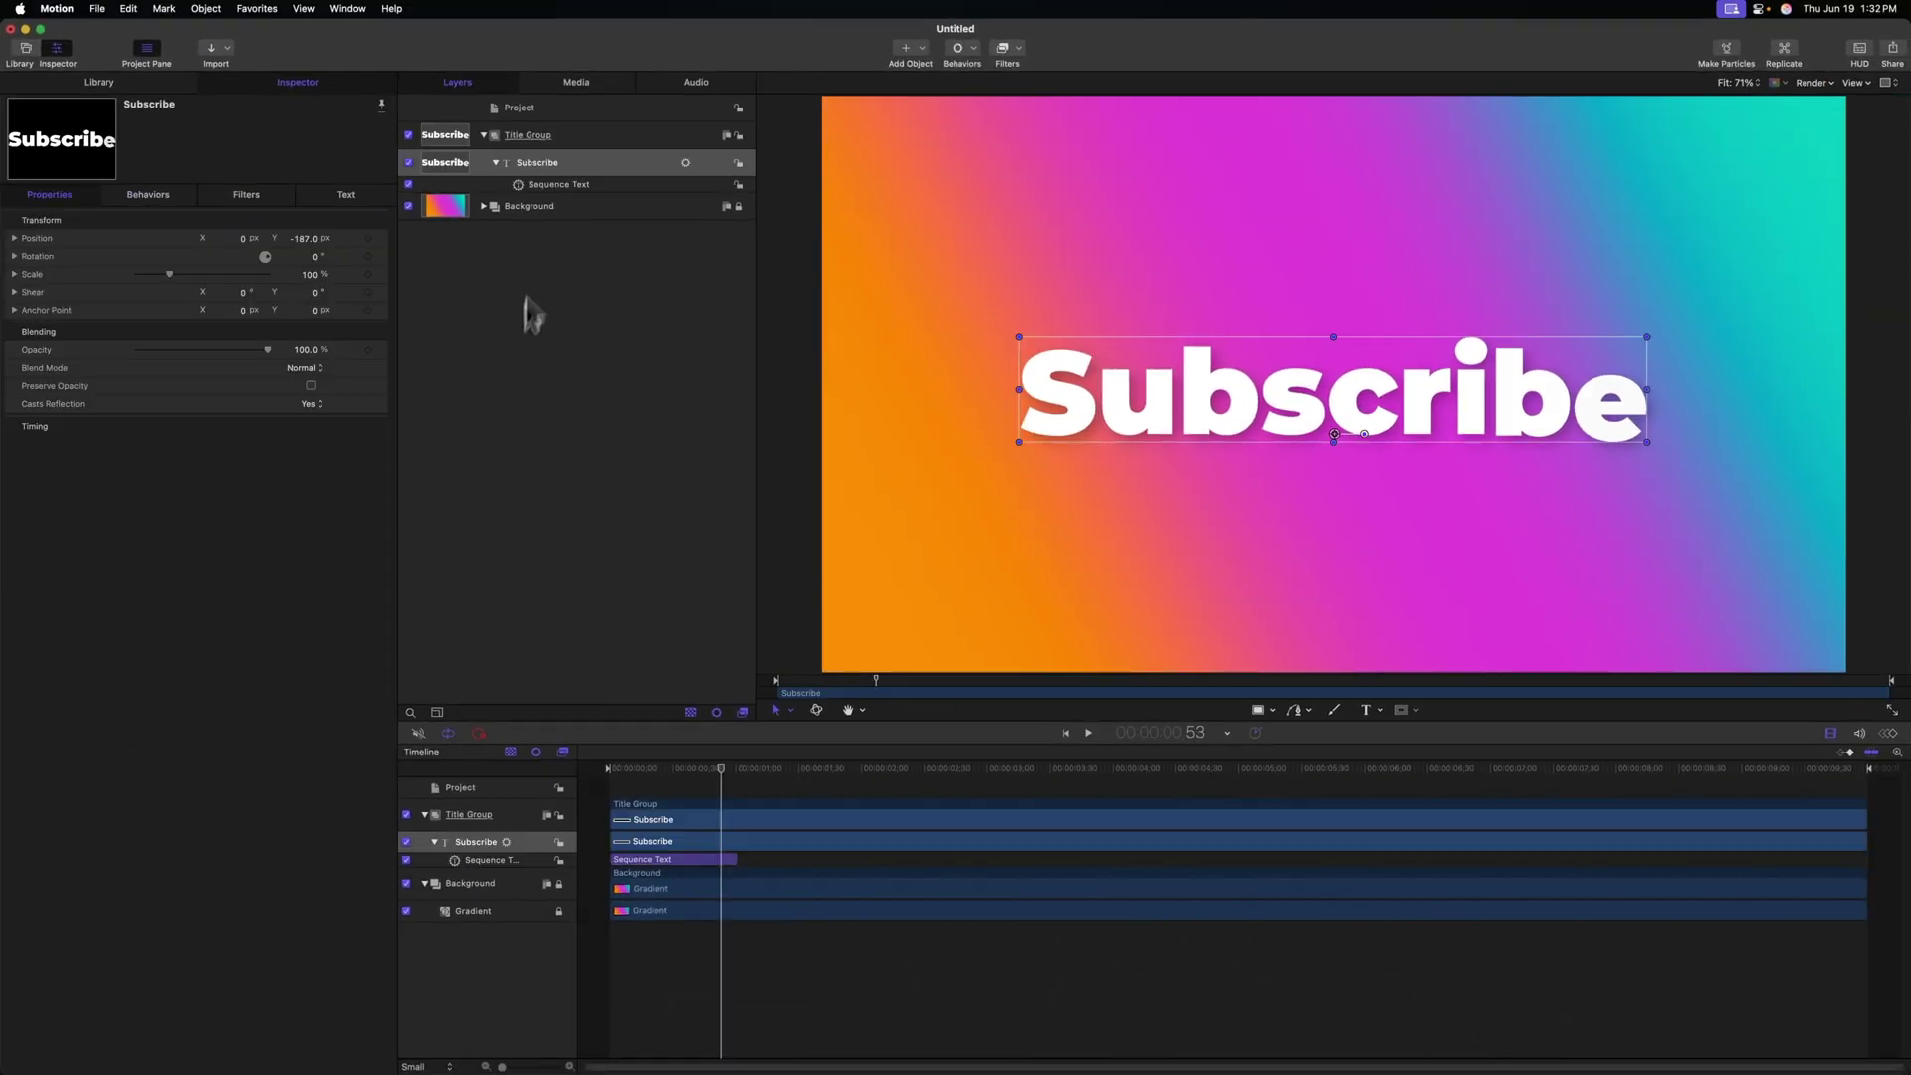
pyautogui.click(1047, 45)
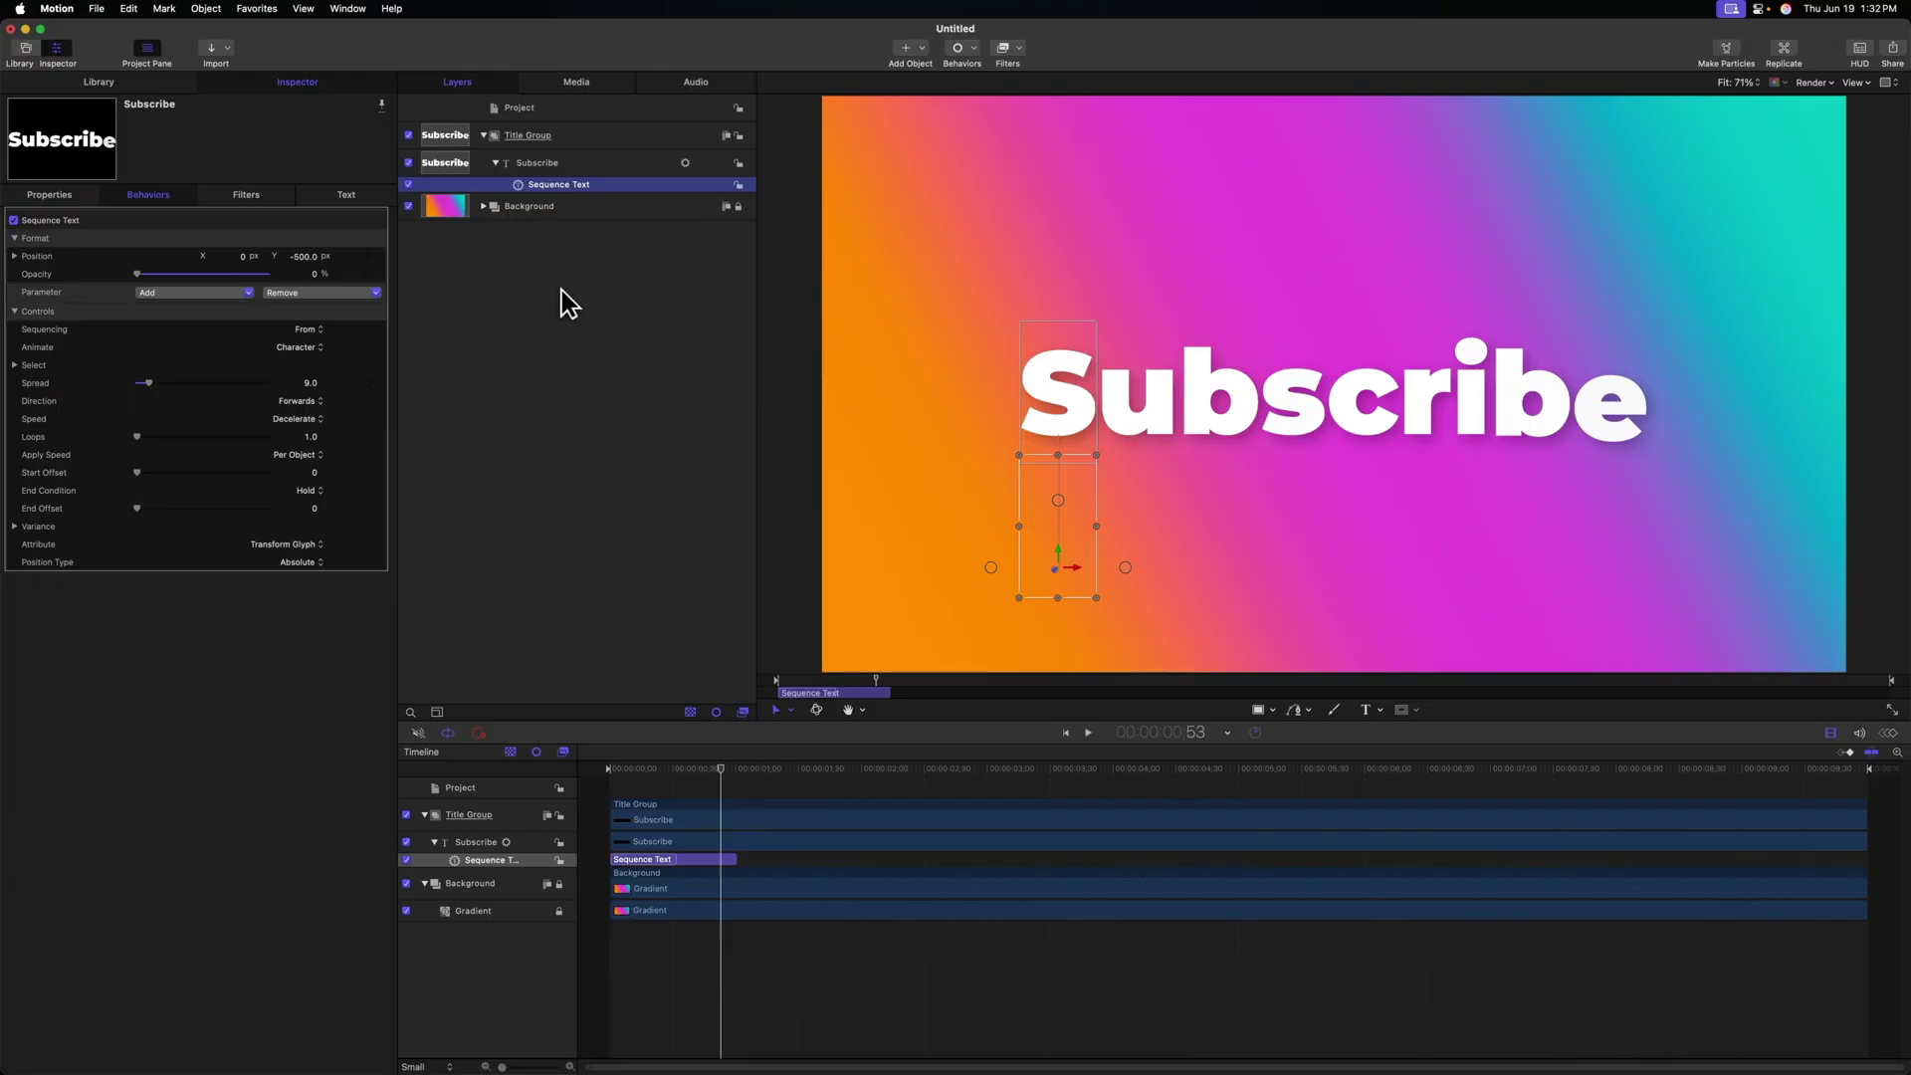
# - Duplicate the Sequence Text behavior, move the copy to the timeline end, and set its Sequencing to To
pyautogui.press('super+d')
pyautogui.click(683, 858)
pyautogui.moveTo(683, 858); pyautogui.dragTo(1814, 858)
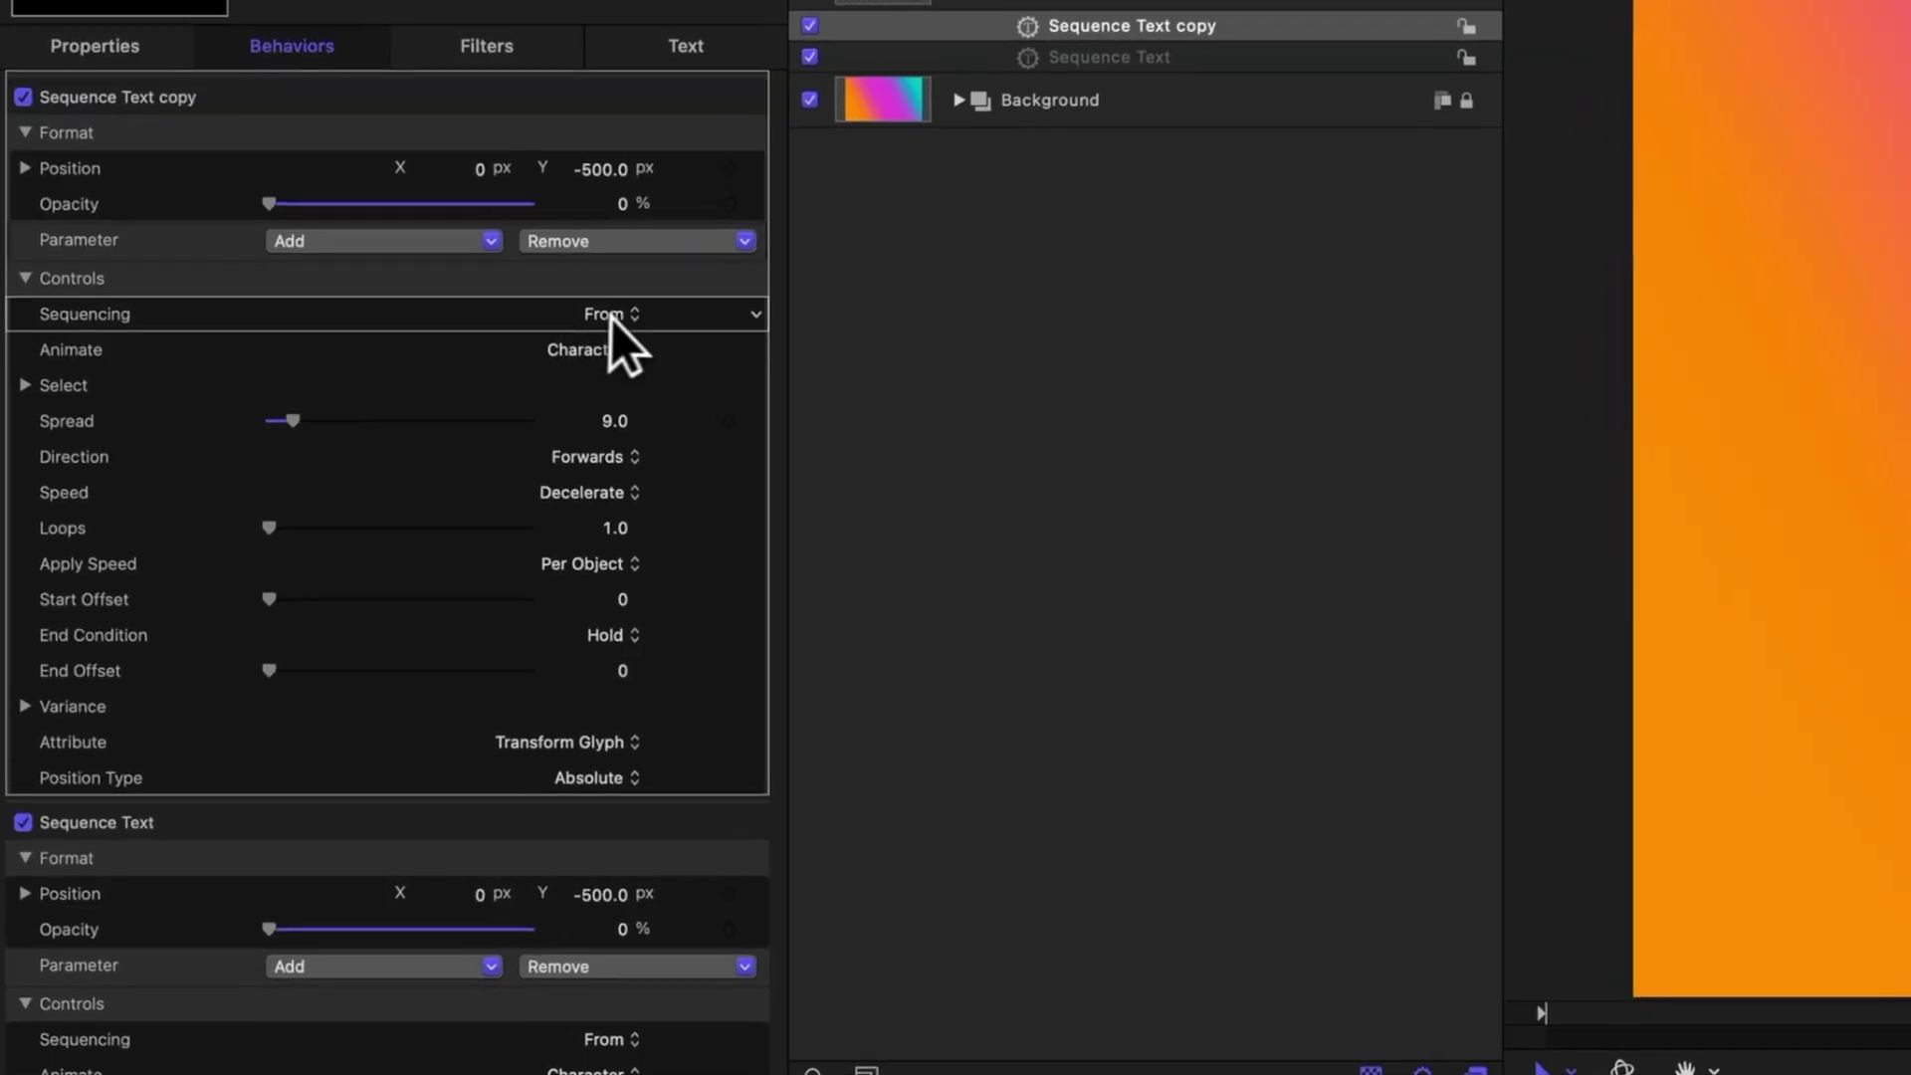
pyautogui.click(312, 330)
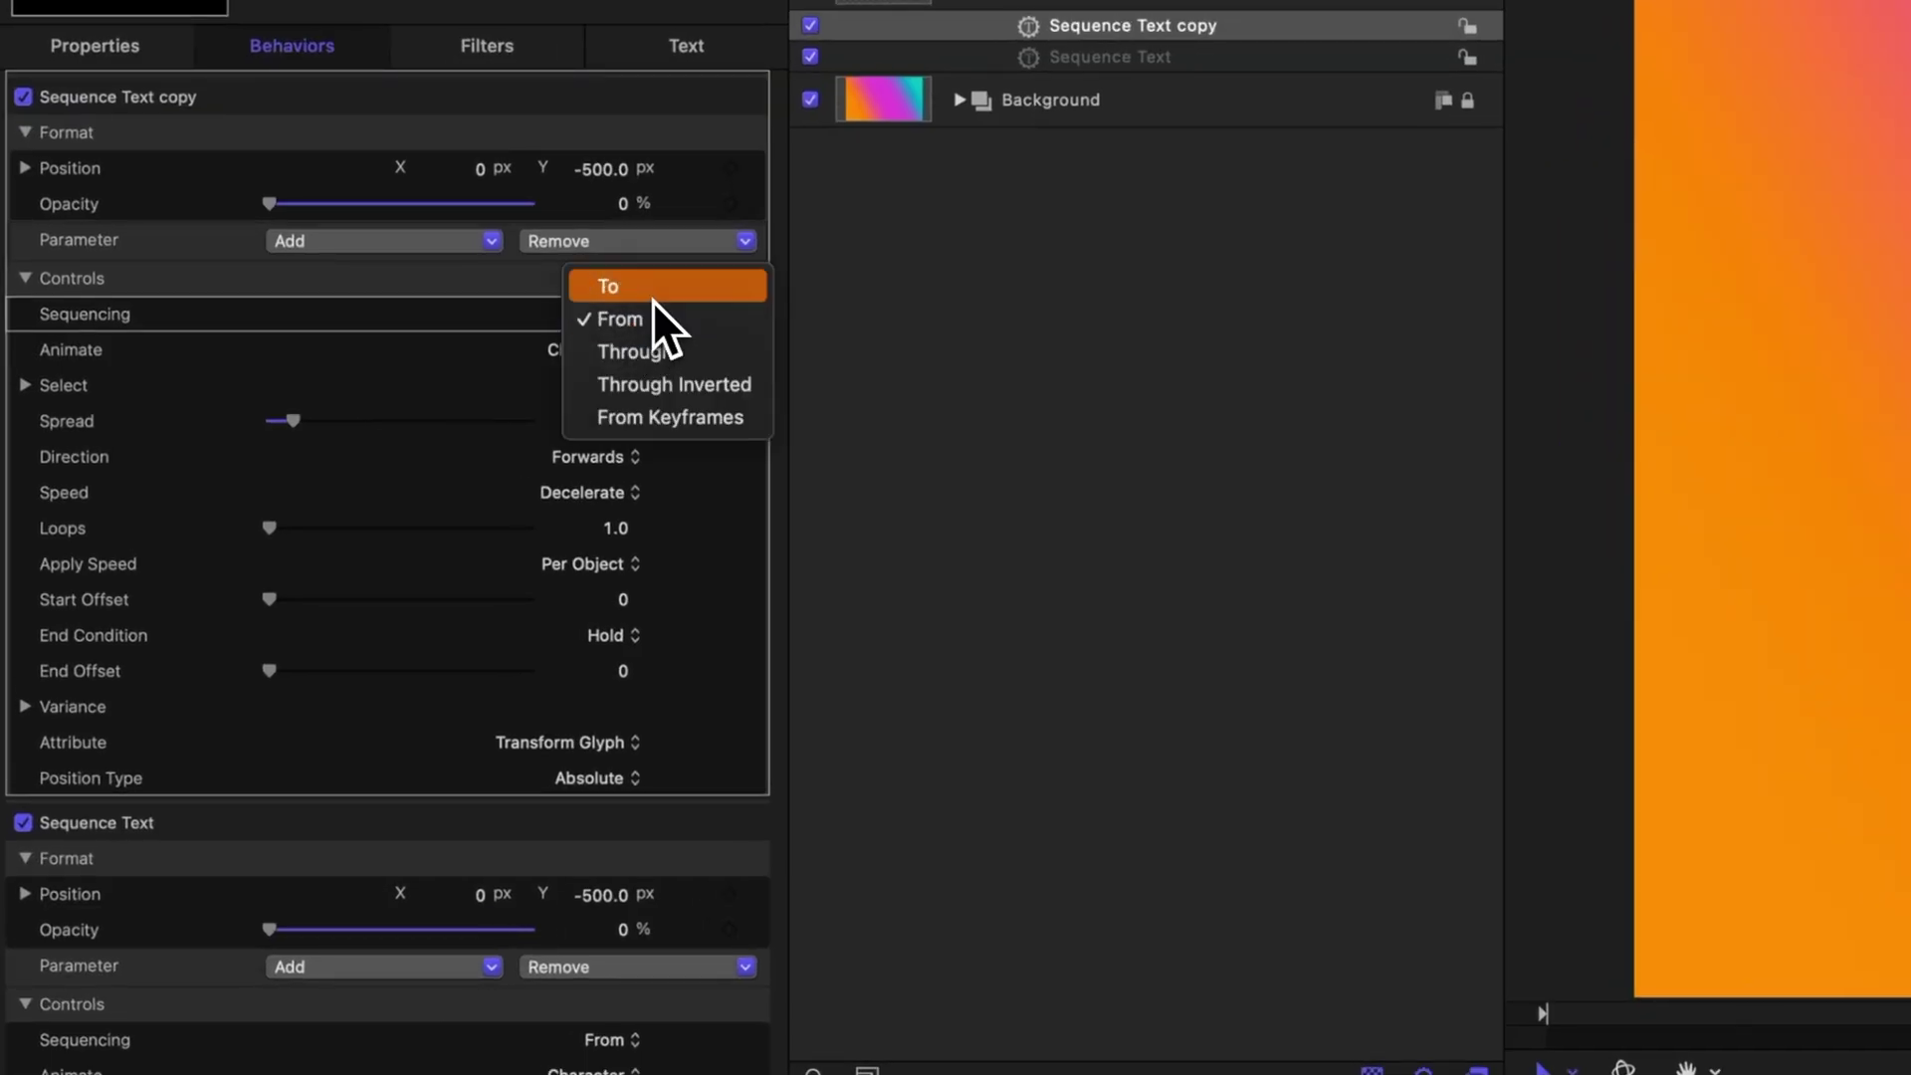
pyautogui.click(653, 295)
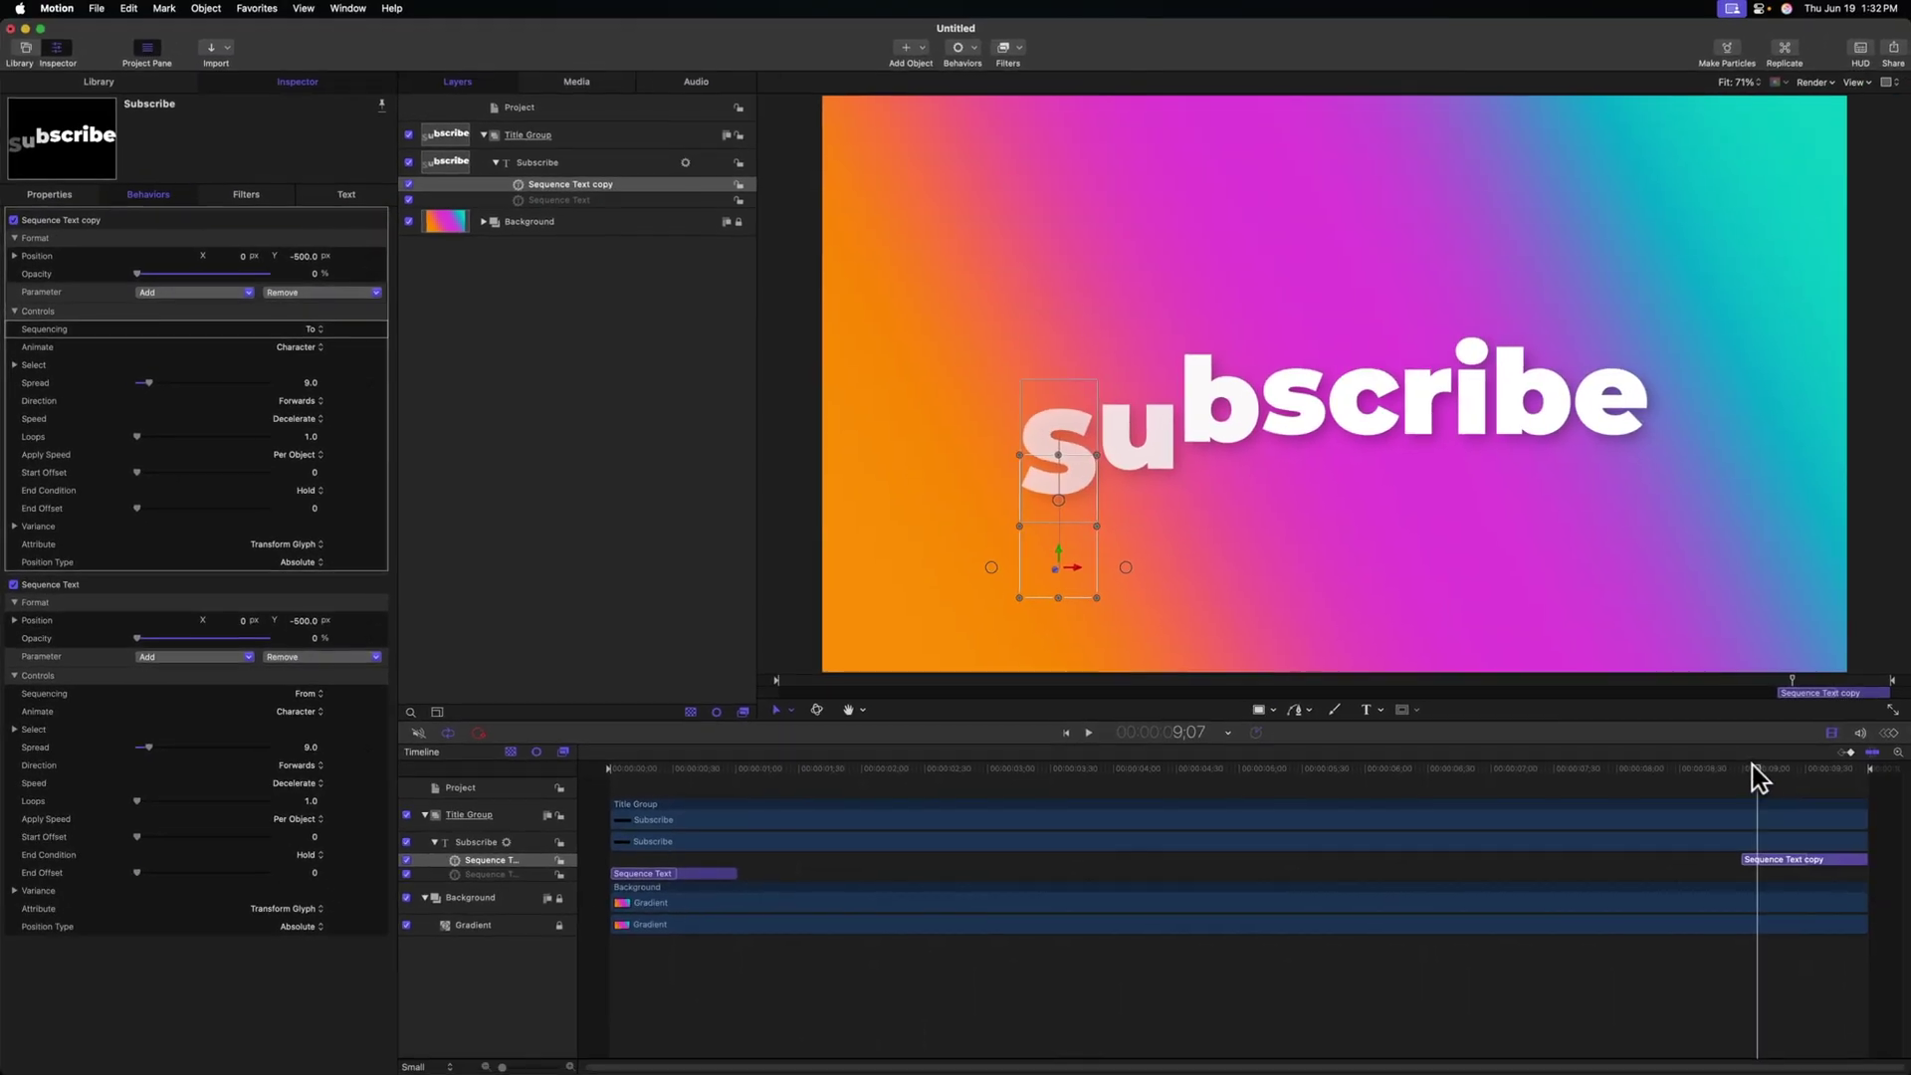
pyautogui.press('space')
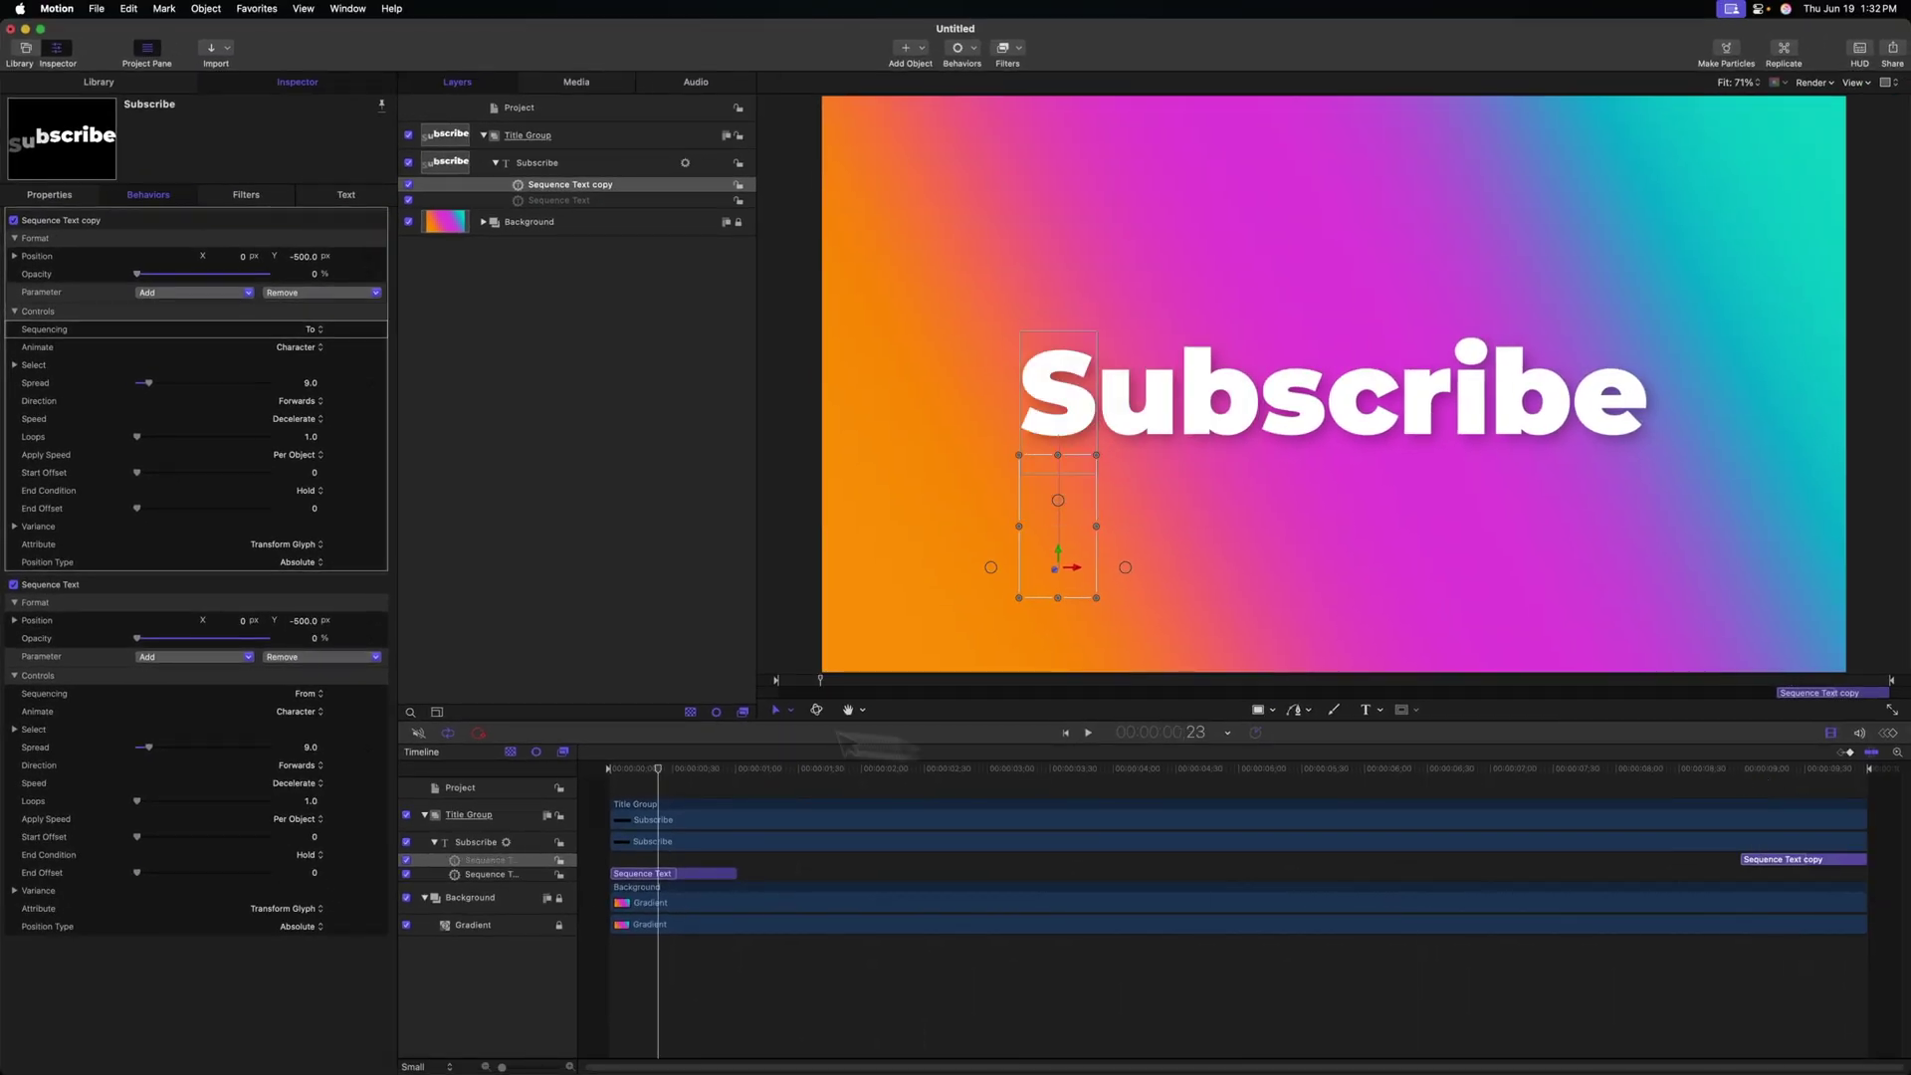
pyautogui.click(1728, 765)
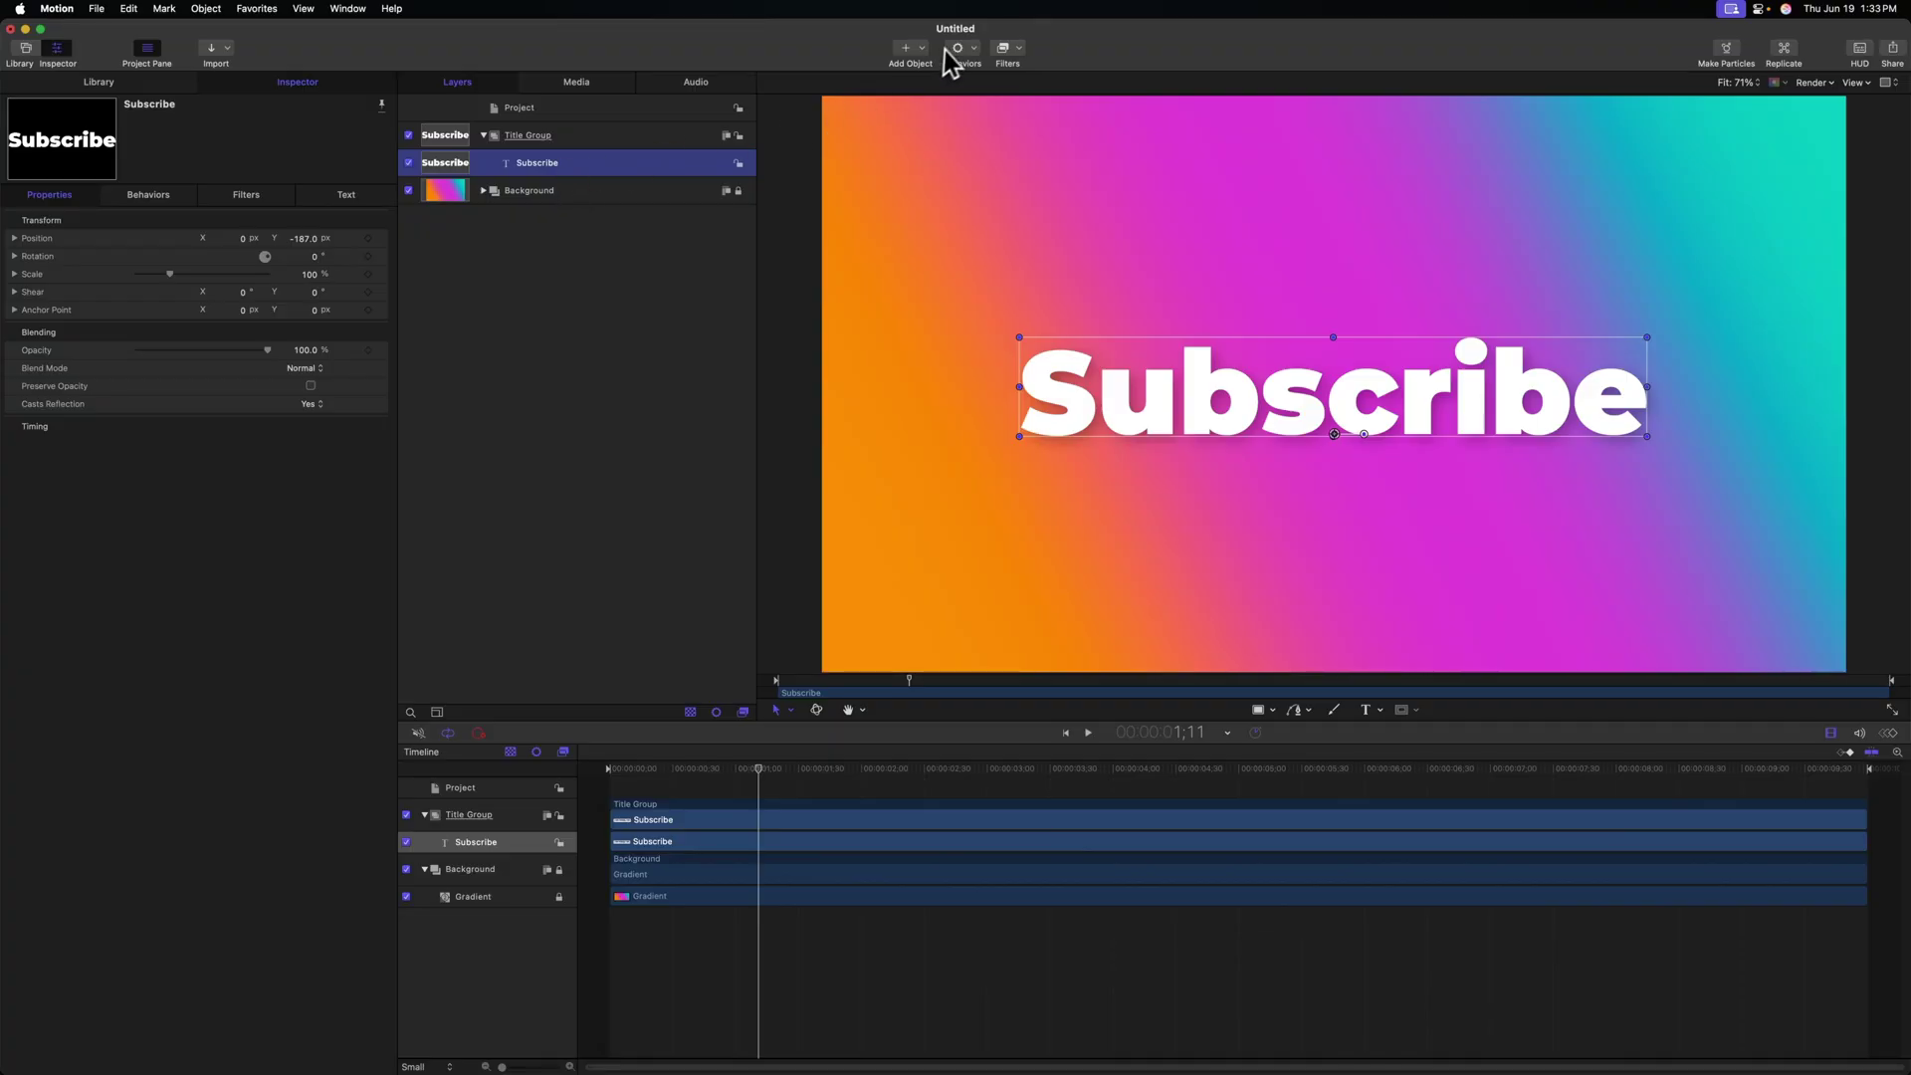
# - Add a new Sequence Text behavior to the Subscribe text
pyautogui.click(953, 50)
pyautogui.moveTo(1035, 239)
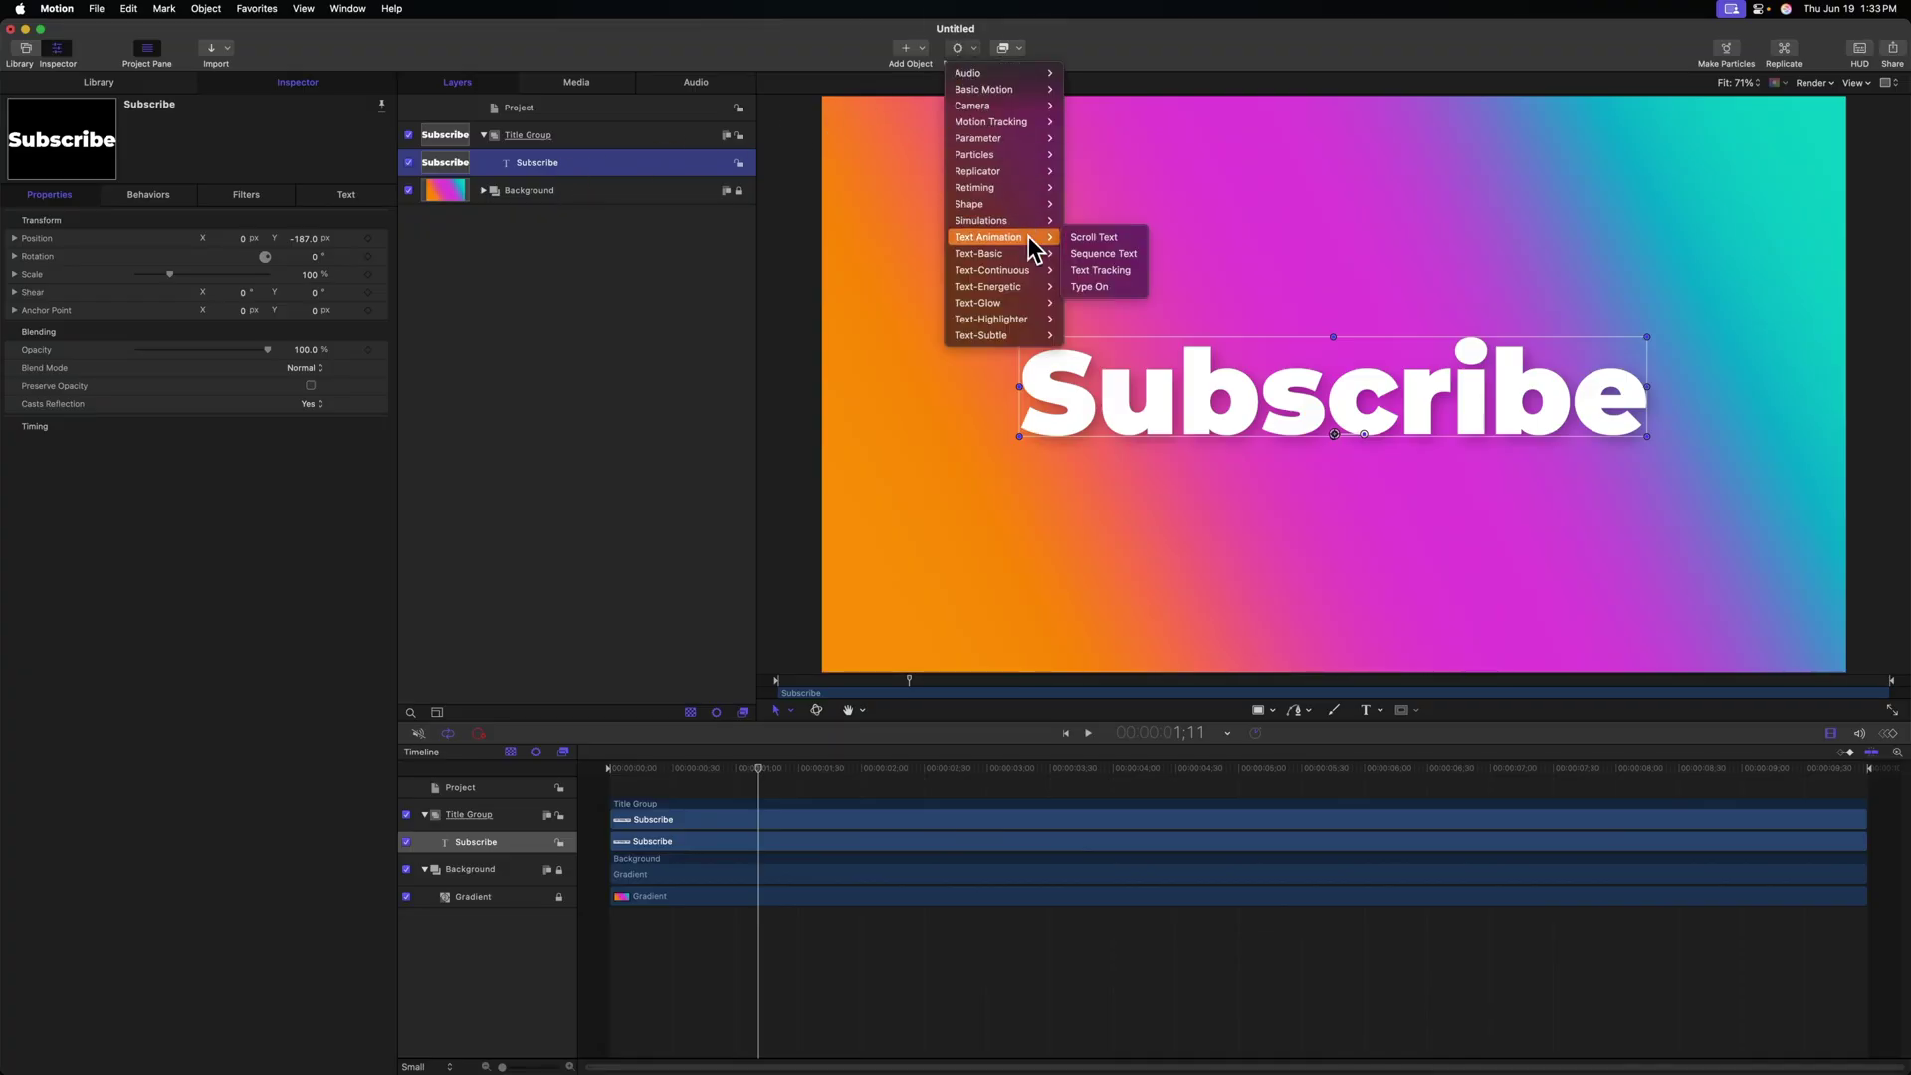
pyautogui.click(1096, 254)
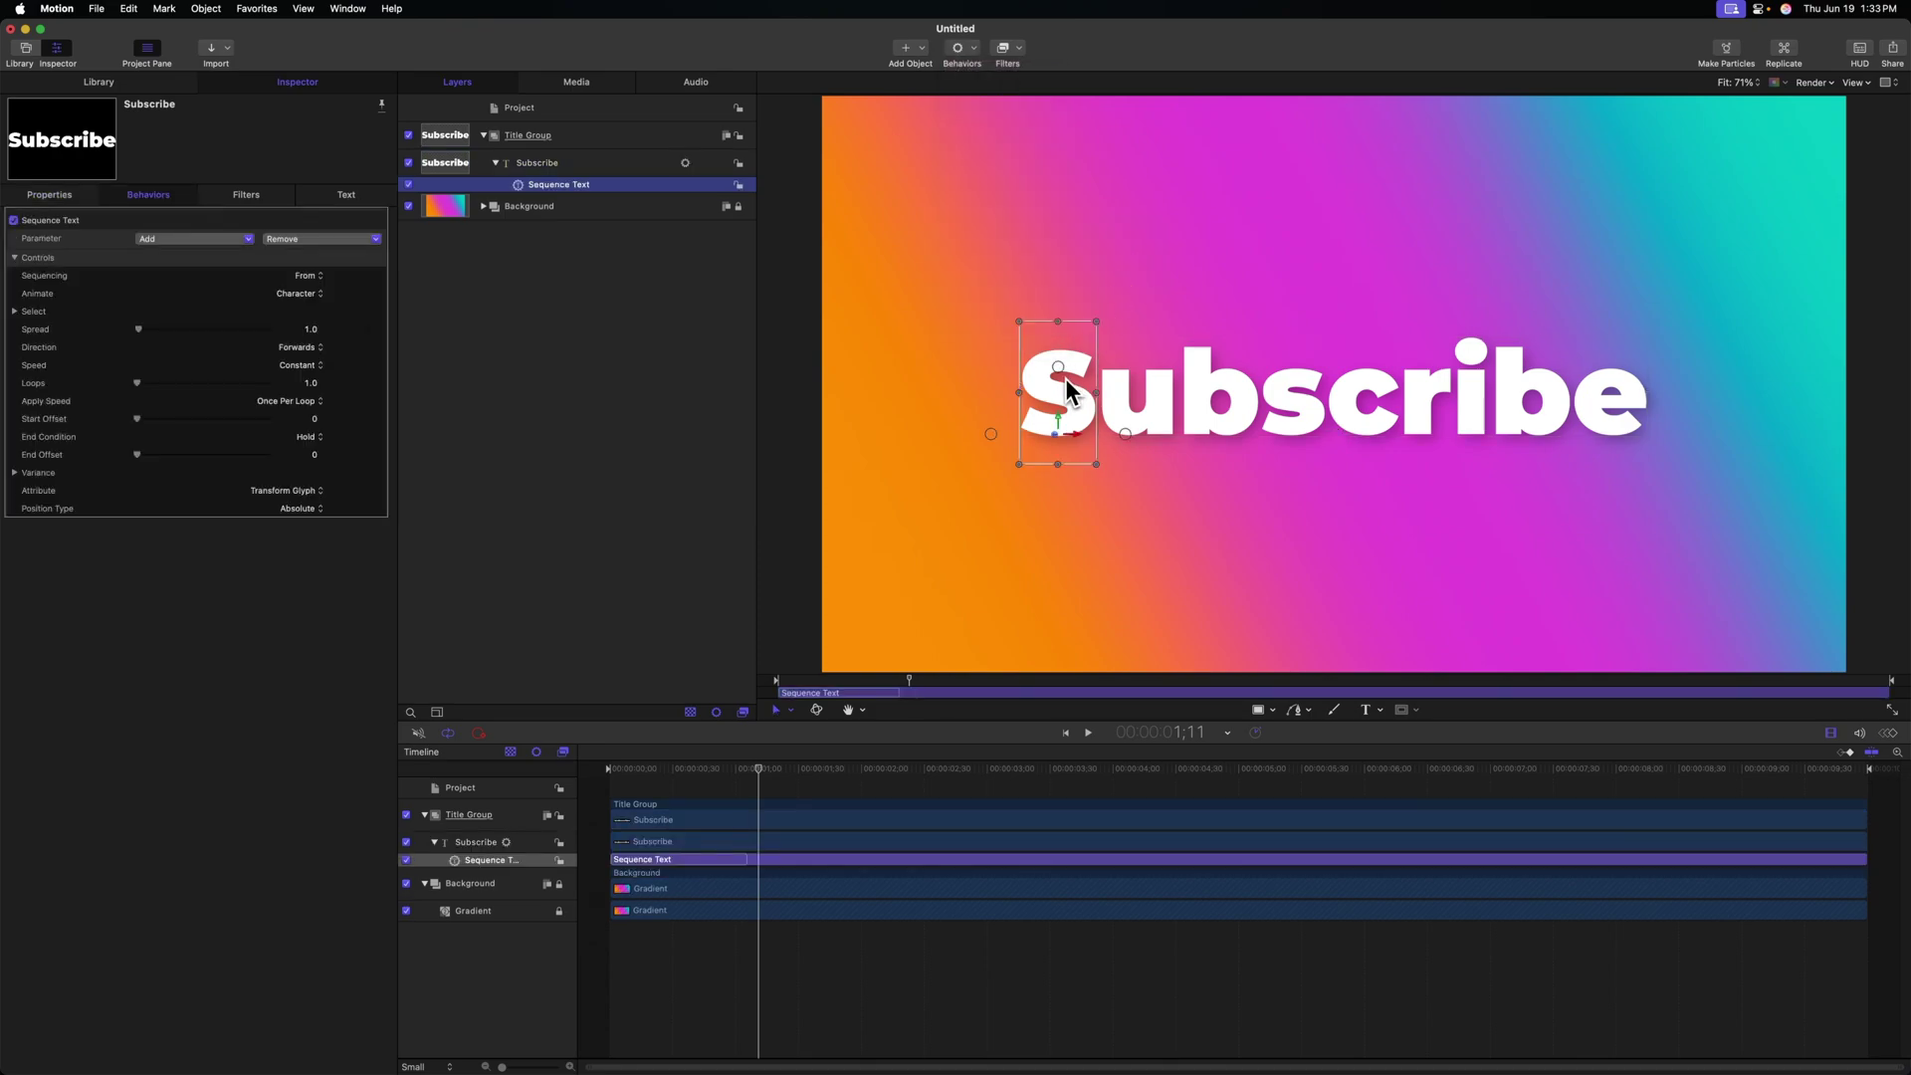
# - Add Face Blur to the Sequence Text's animated parameters
pyautogui.click(192, 240)
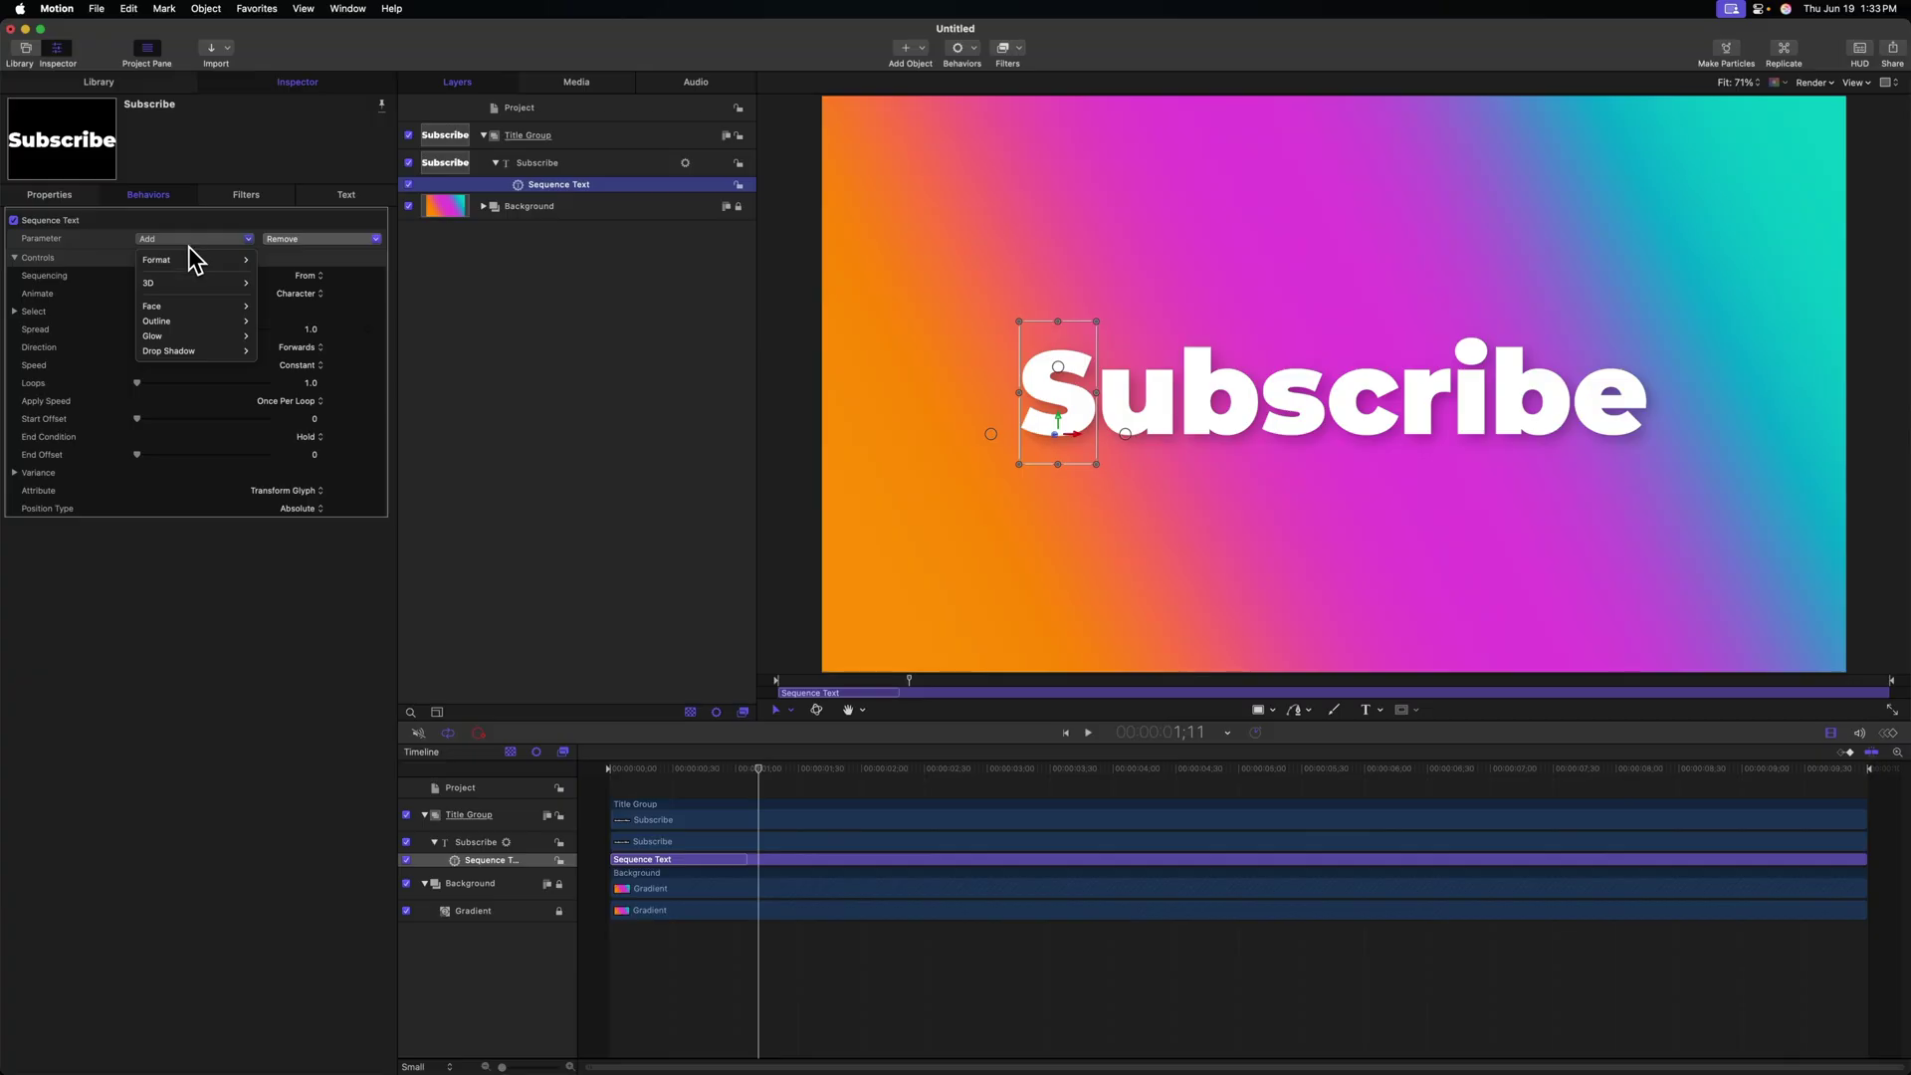
pyautogui.moveTo(183, 263)
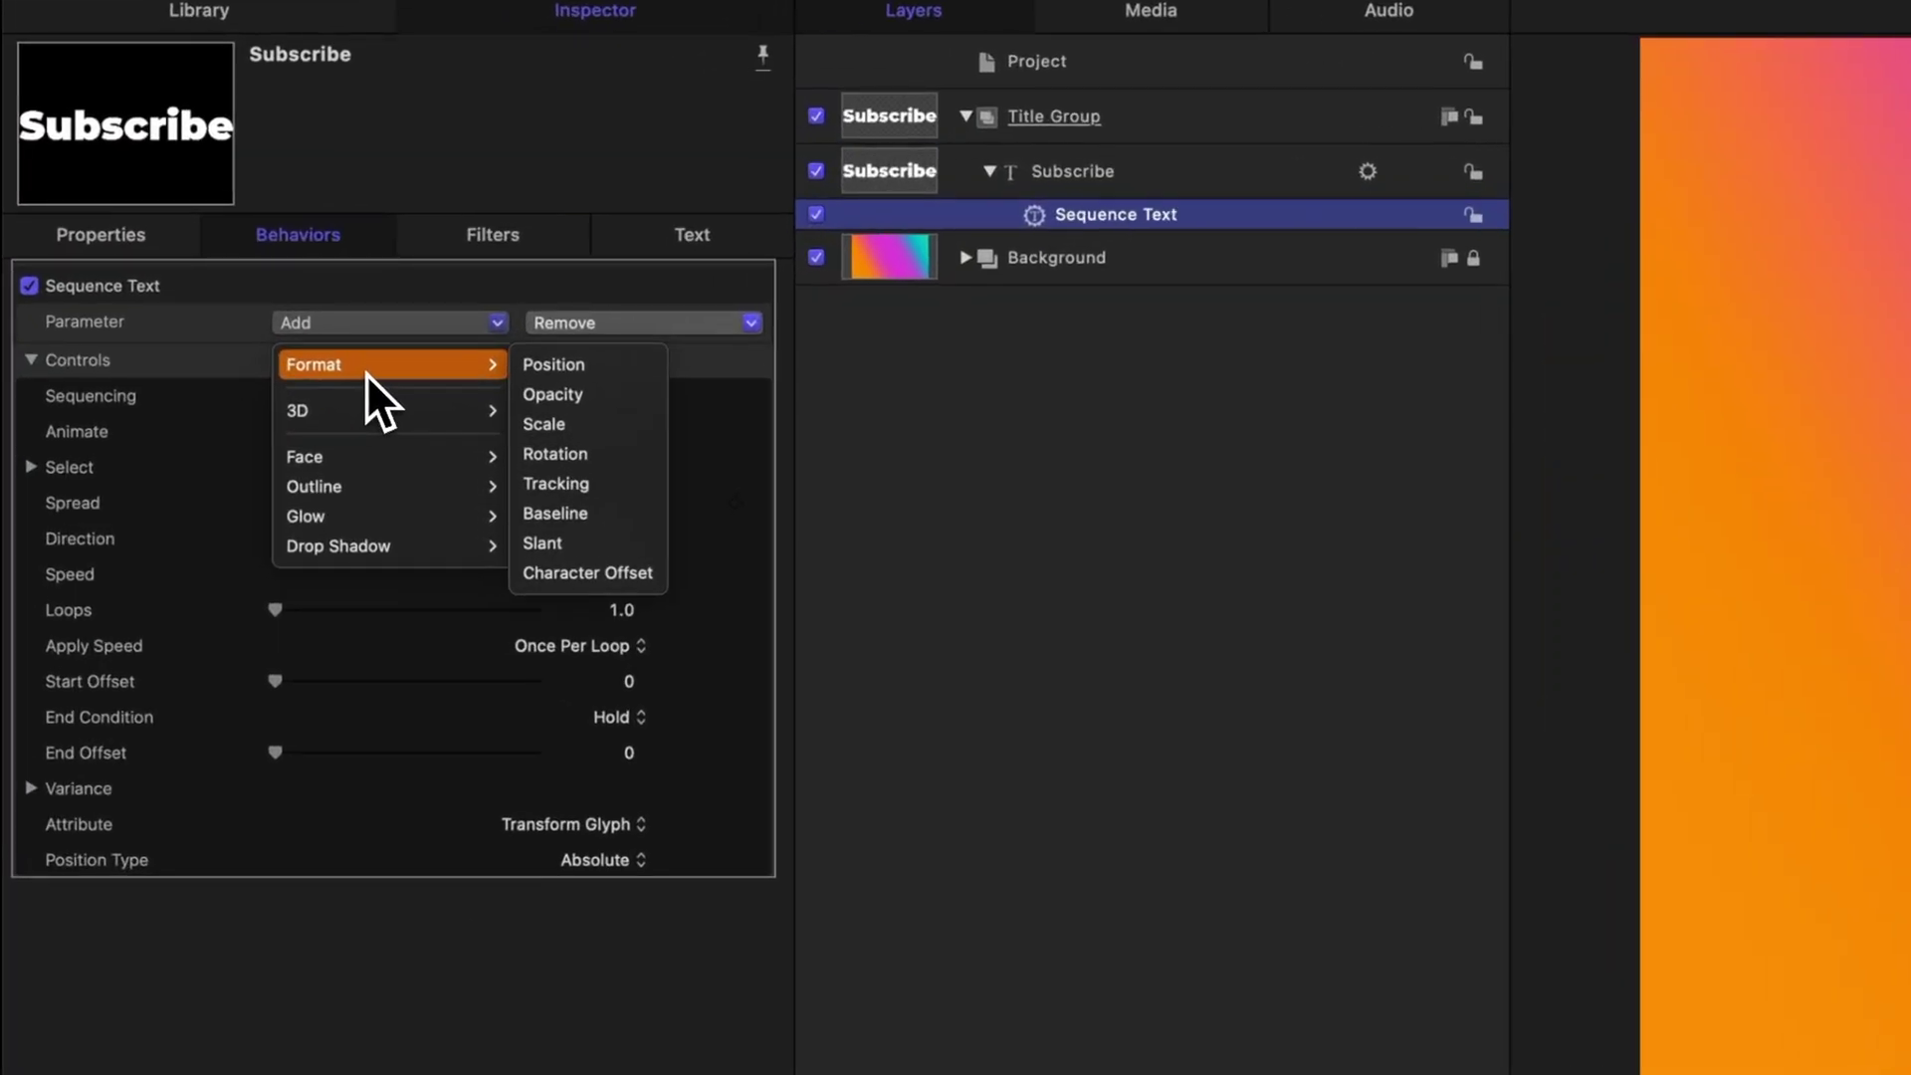
pyautogui.moveTo(409, 458)
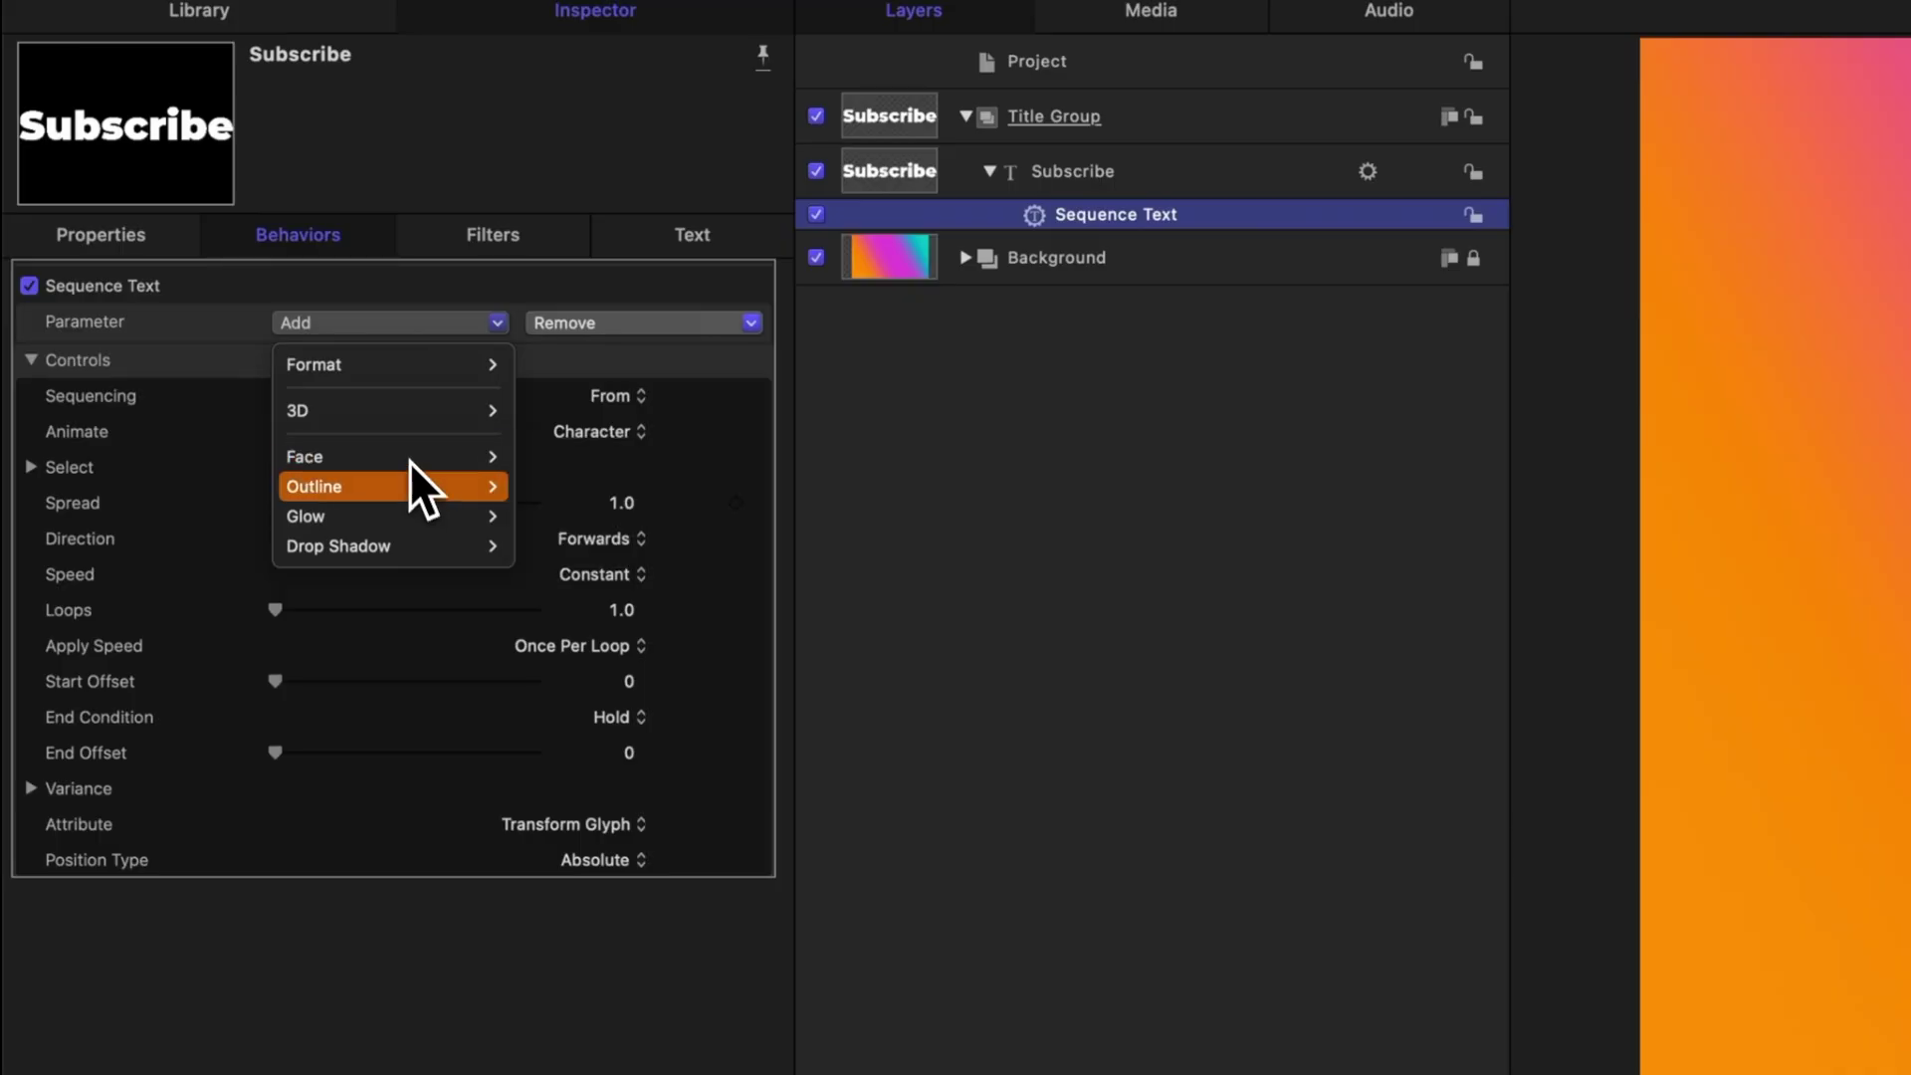
pyautogui.moveTo(408, 517)
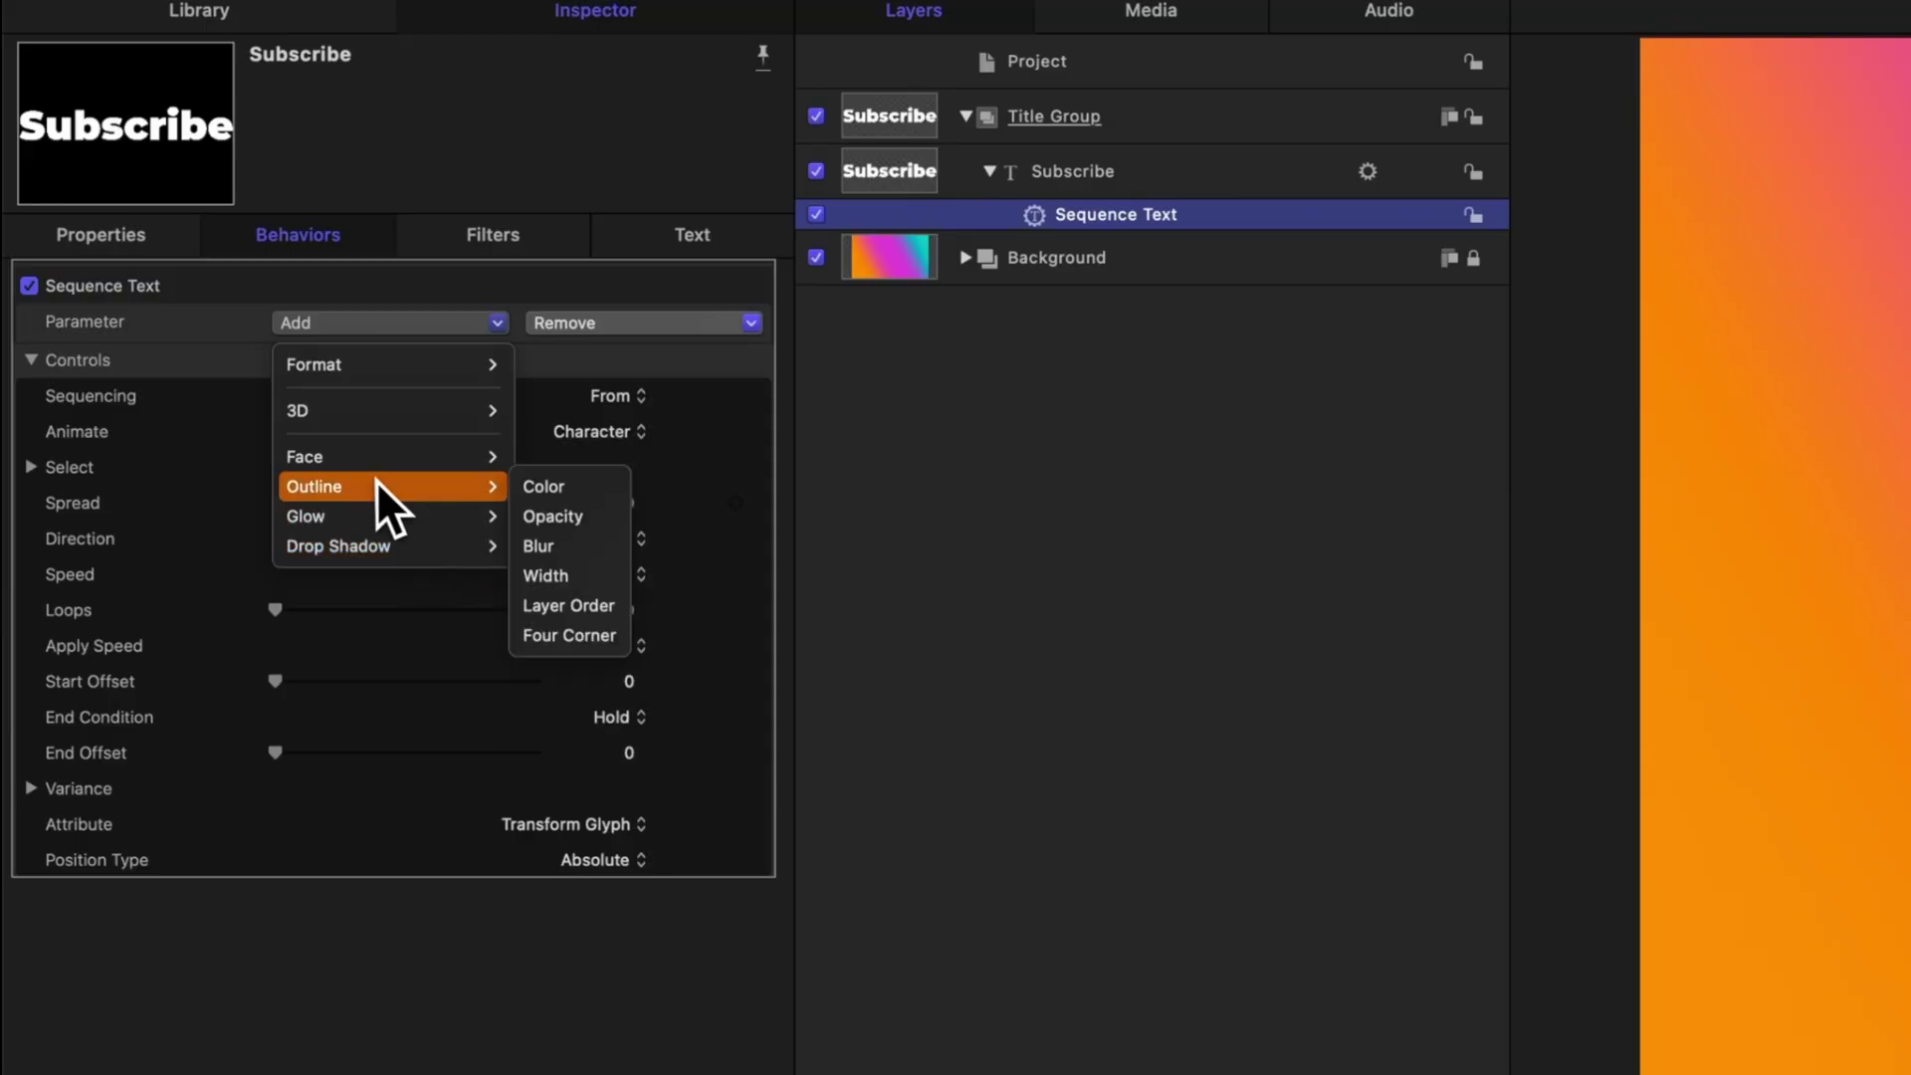
pyautogui.click(568, 517)
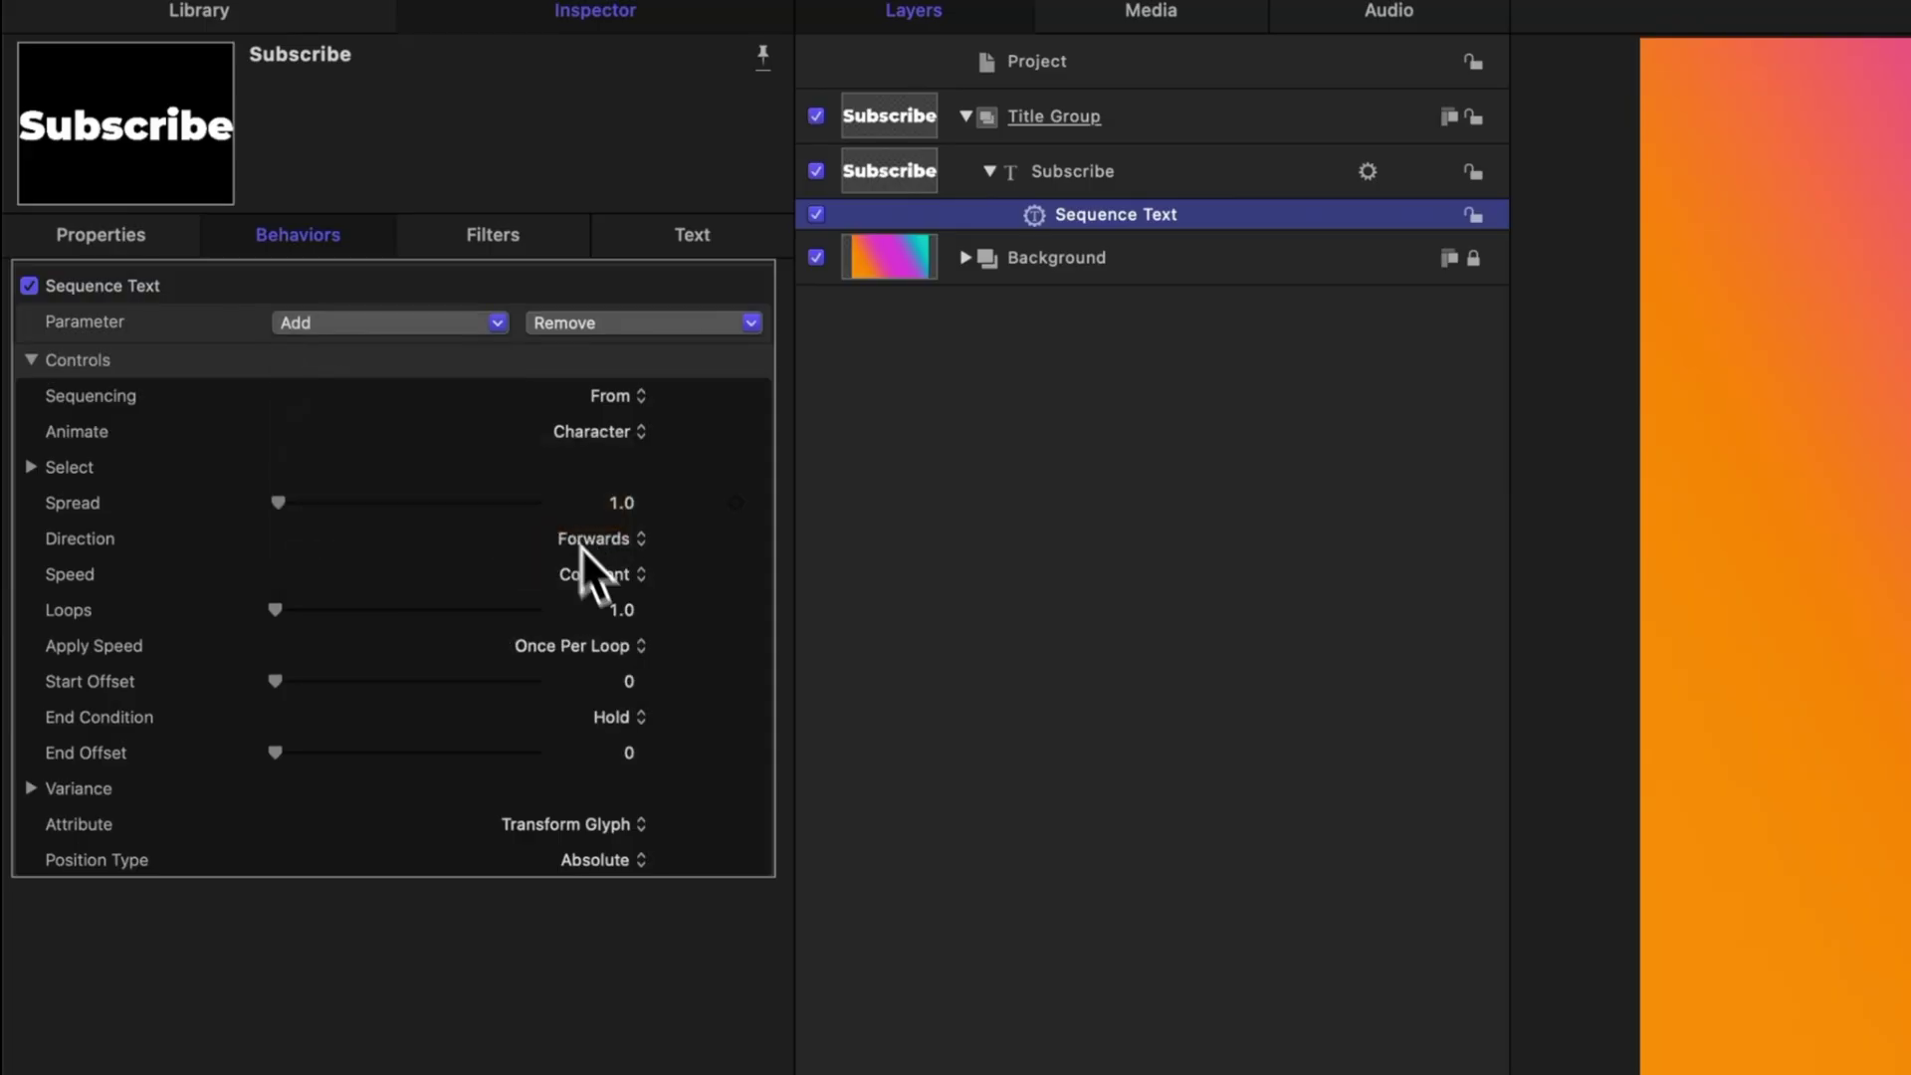
# - Give the Subscribe text a red outline in the text Appearance settings
pyautogui.click(1120, 182)
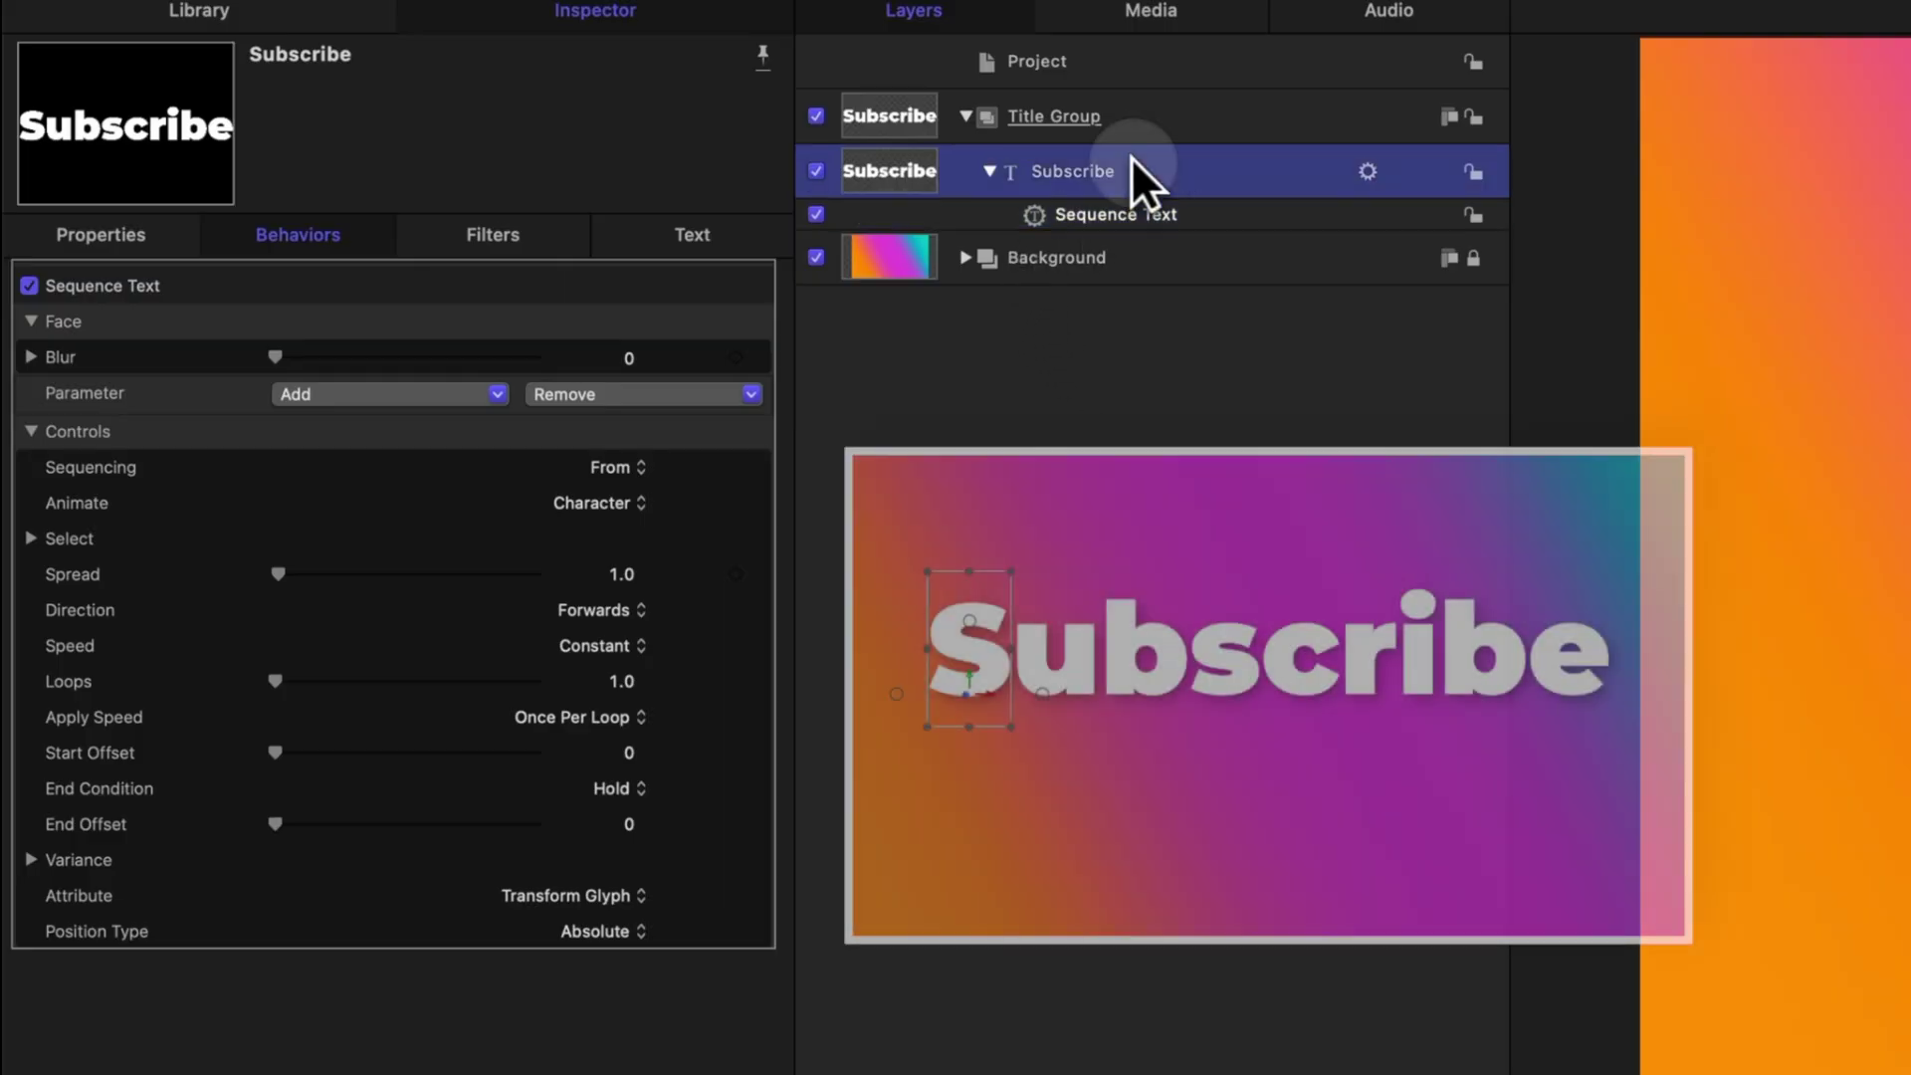
pyautogui.click(627, 223)
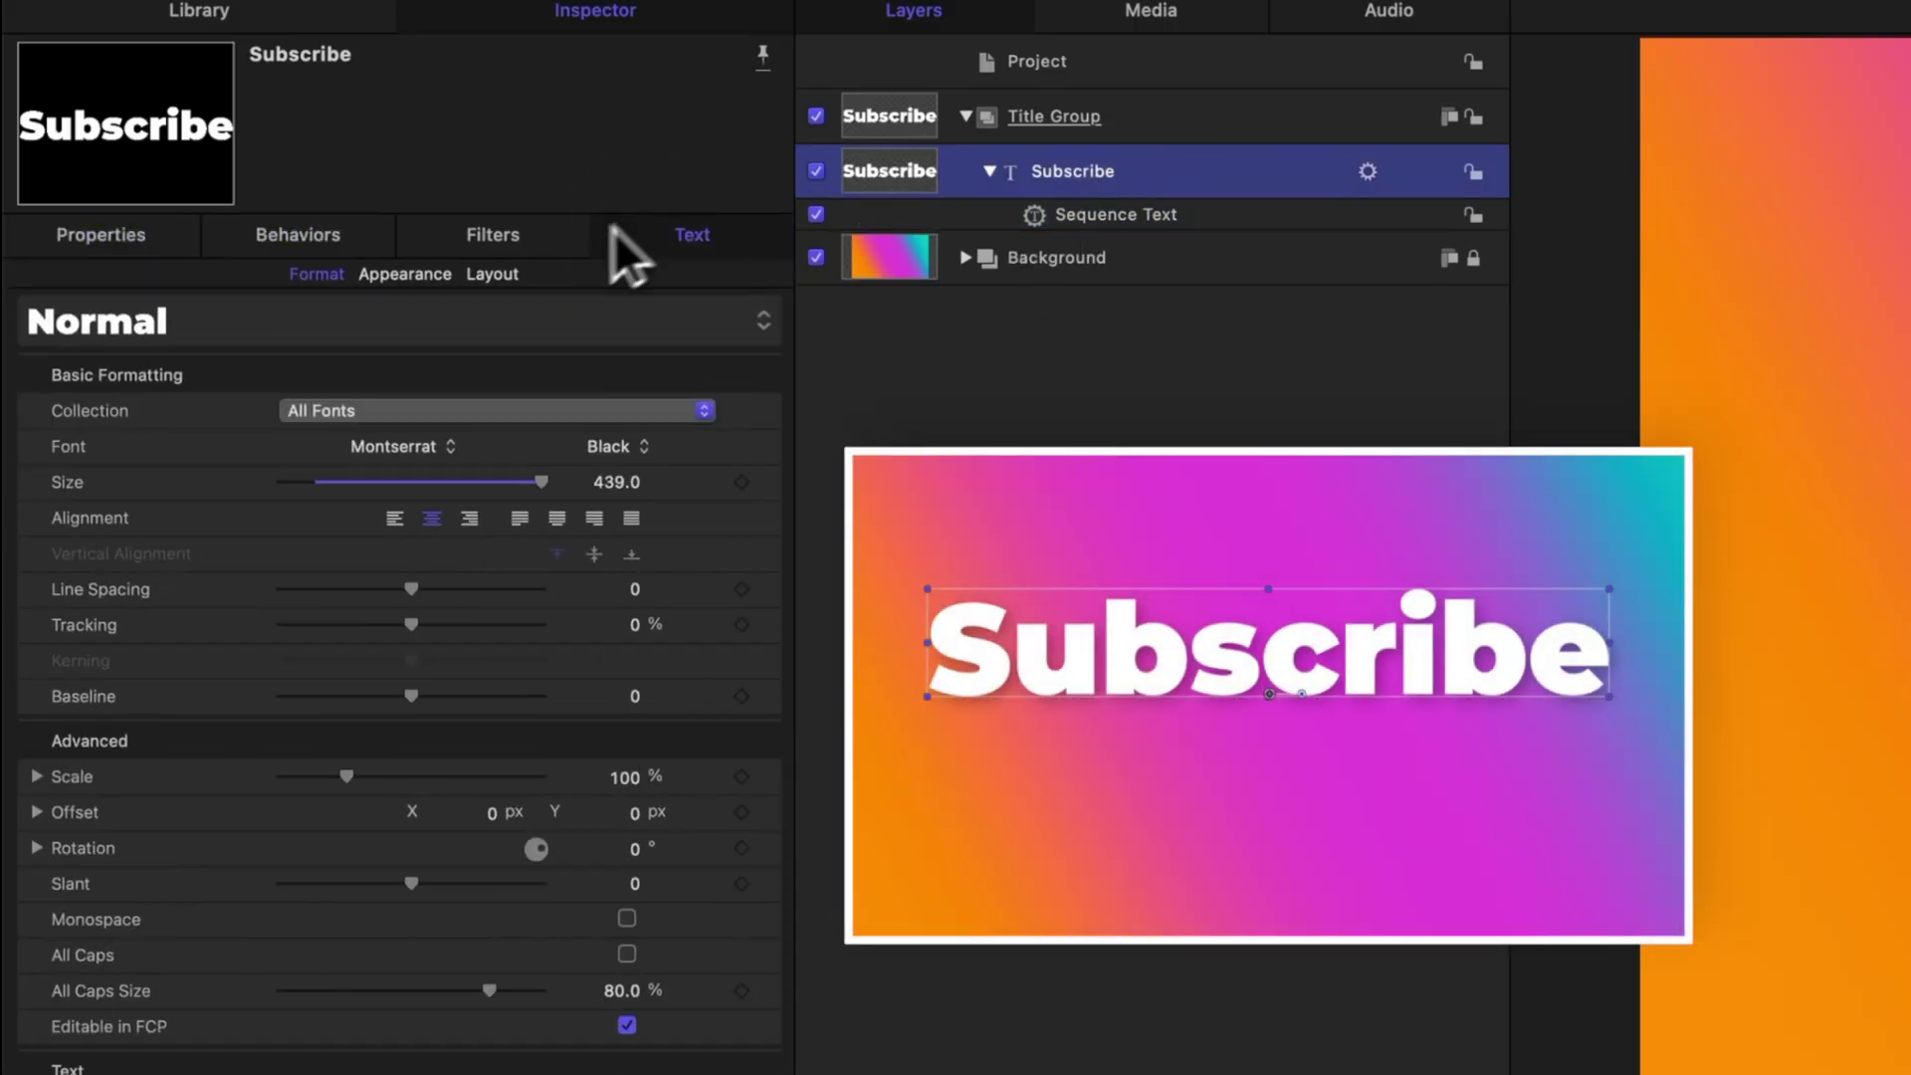
pyautogui.click(403, 275)
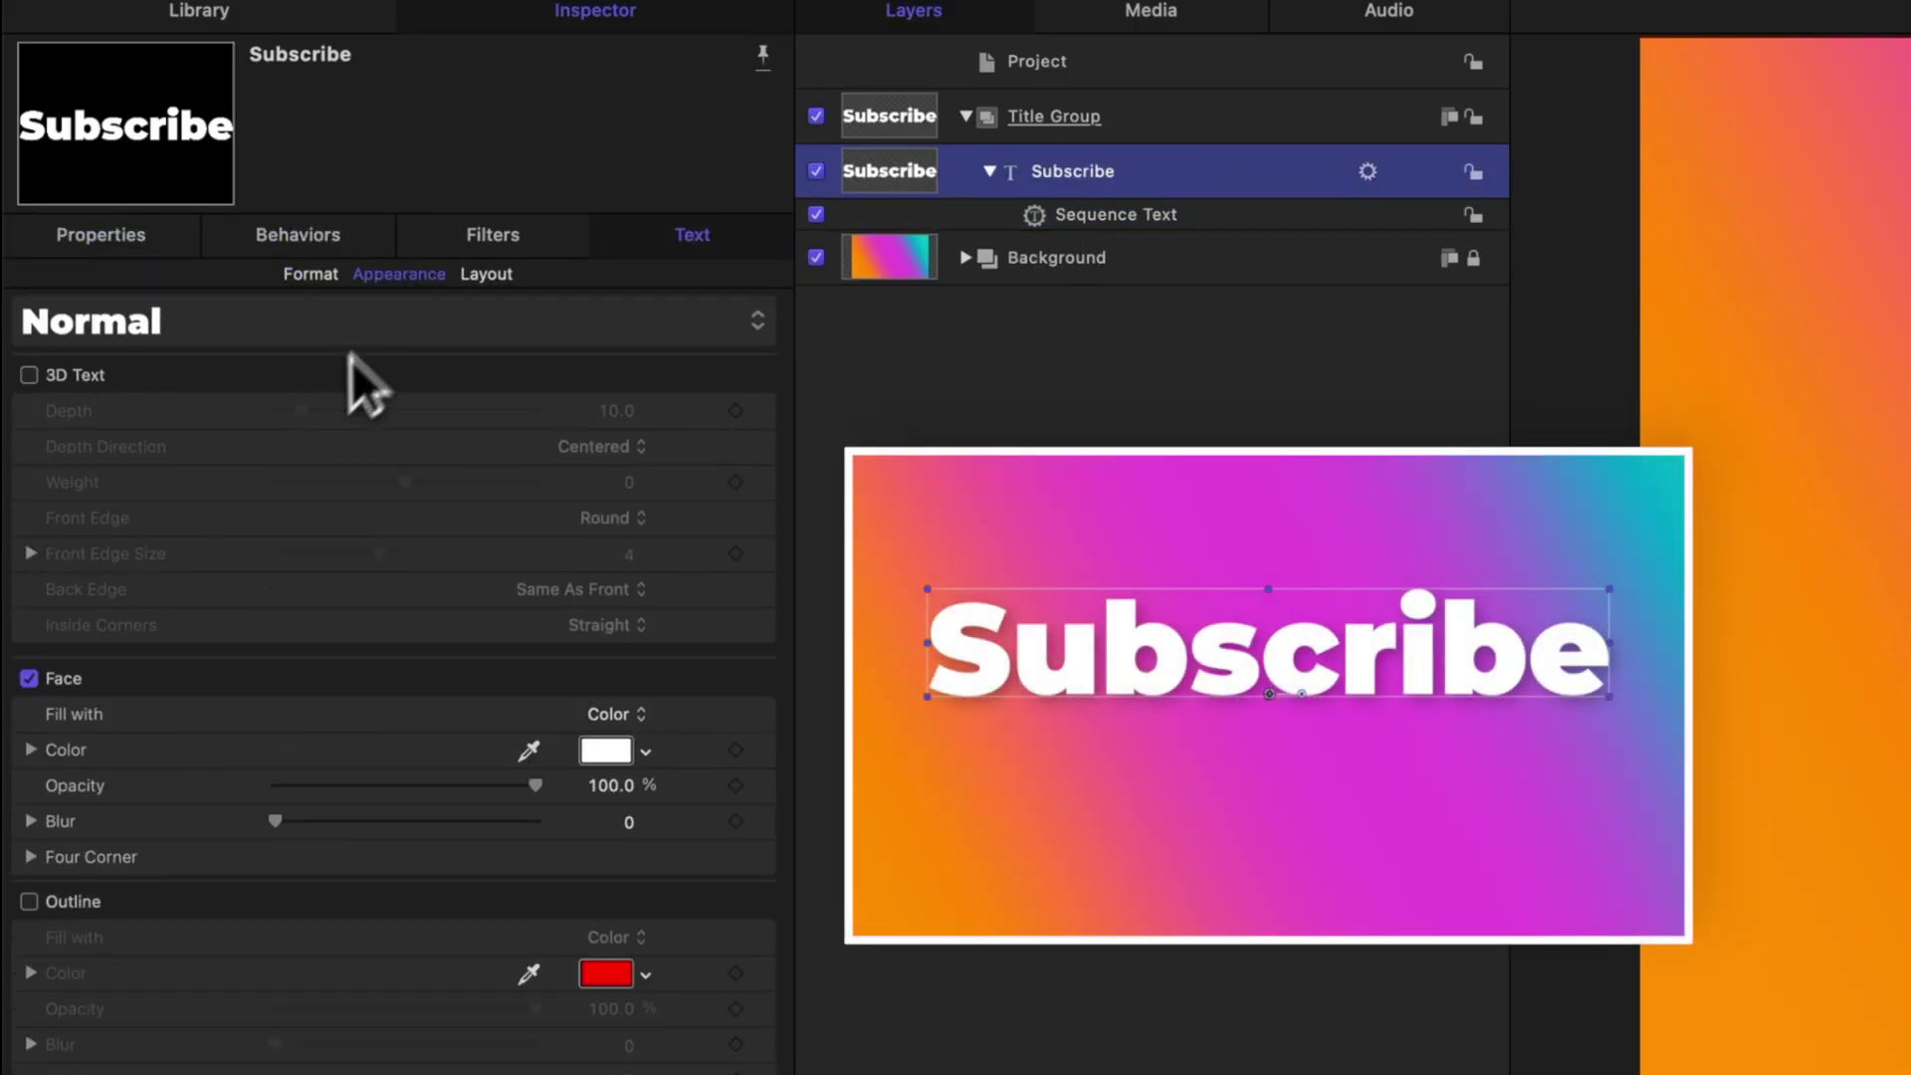
pyautogui.click(29, 901)
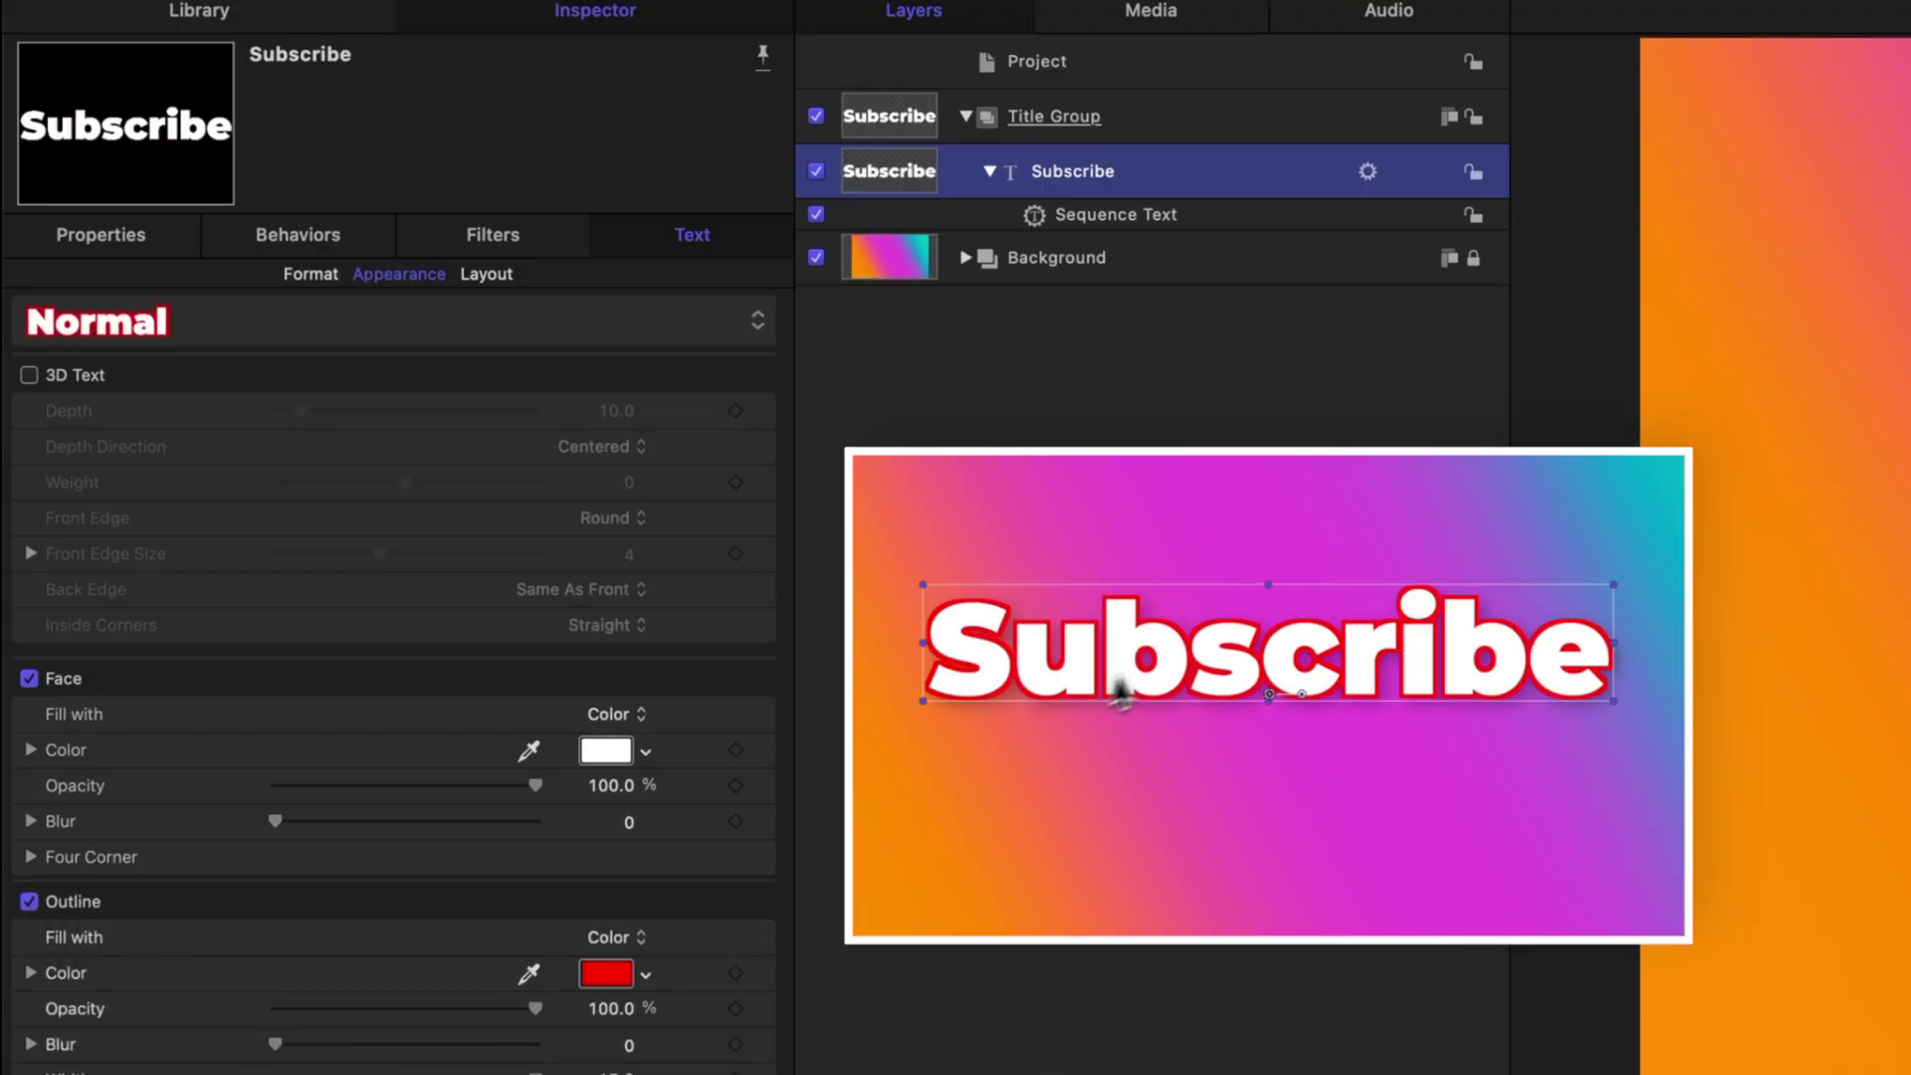
# - Back in Sequence Text, raise the letters' starting Face Blur to 375
pyautogui.click(1065, 219)
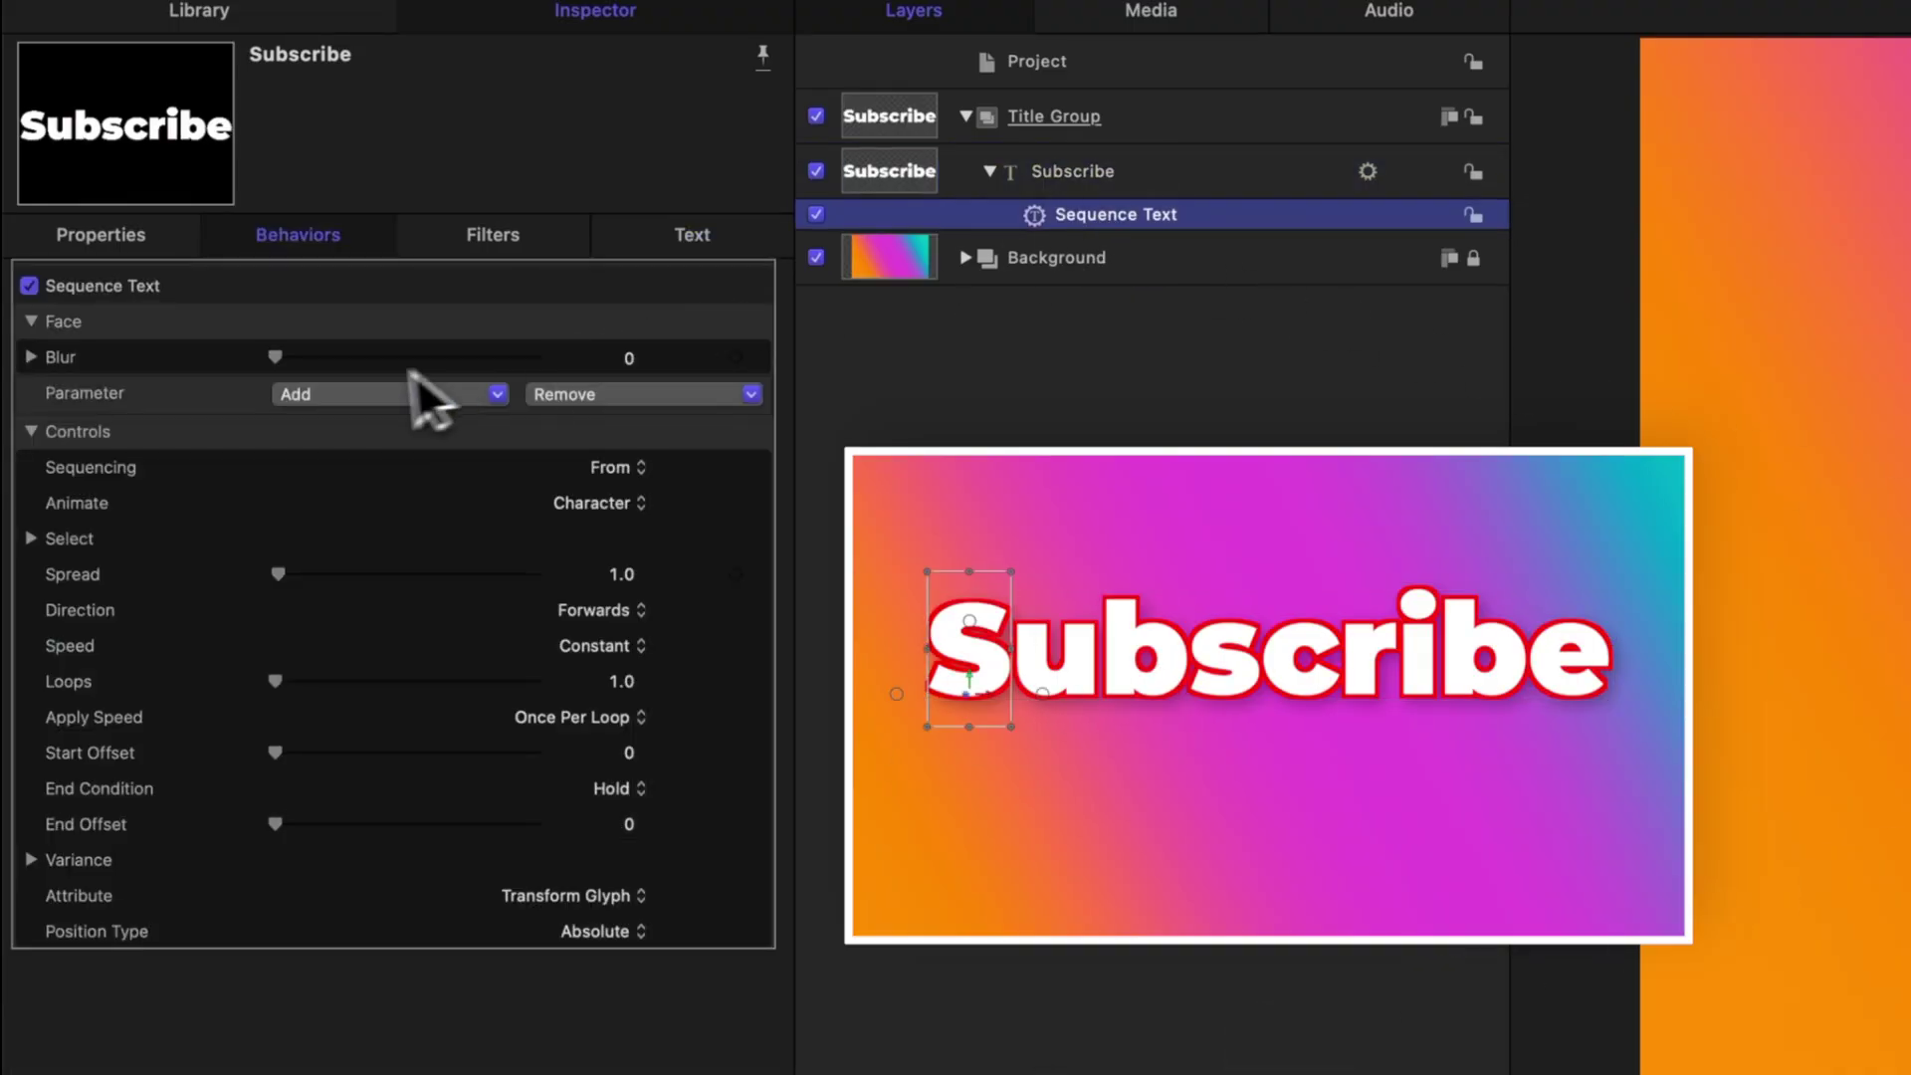
pyautogui.moveTo(274, 358); pyautogui.dragTo(1016, 373)
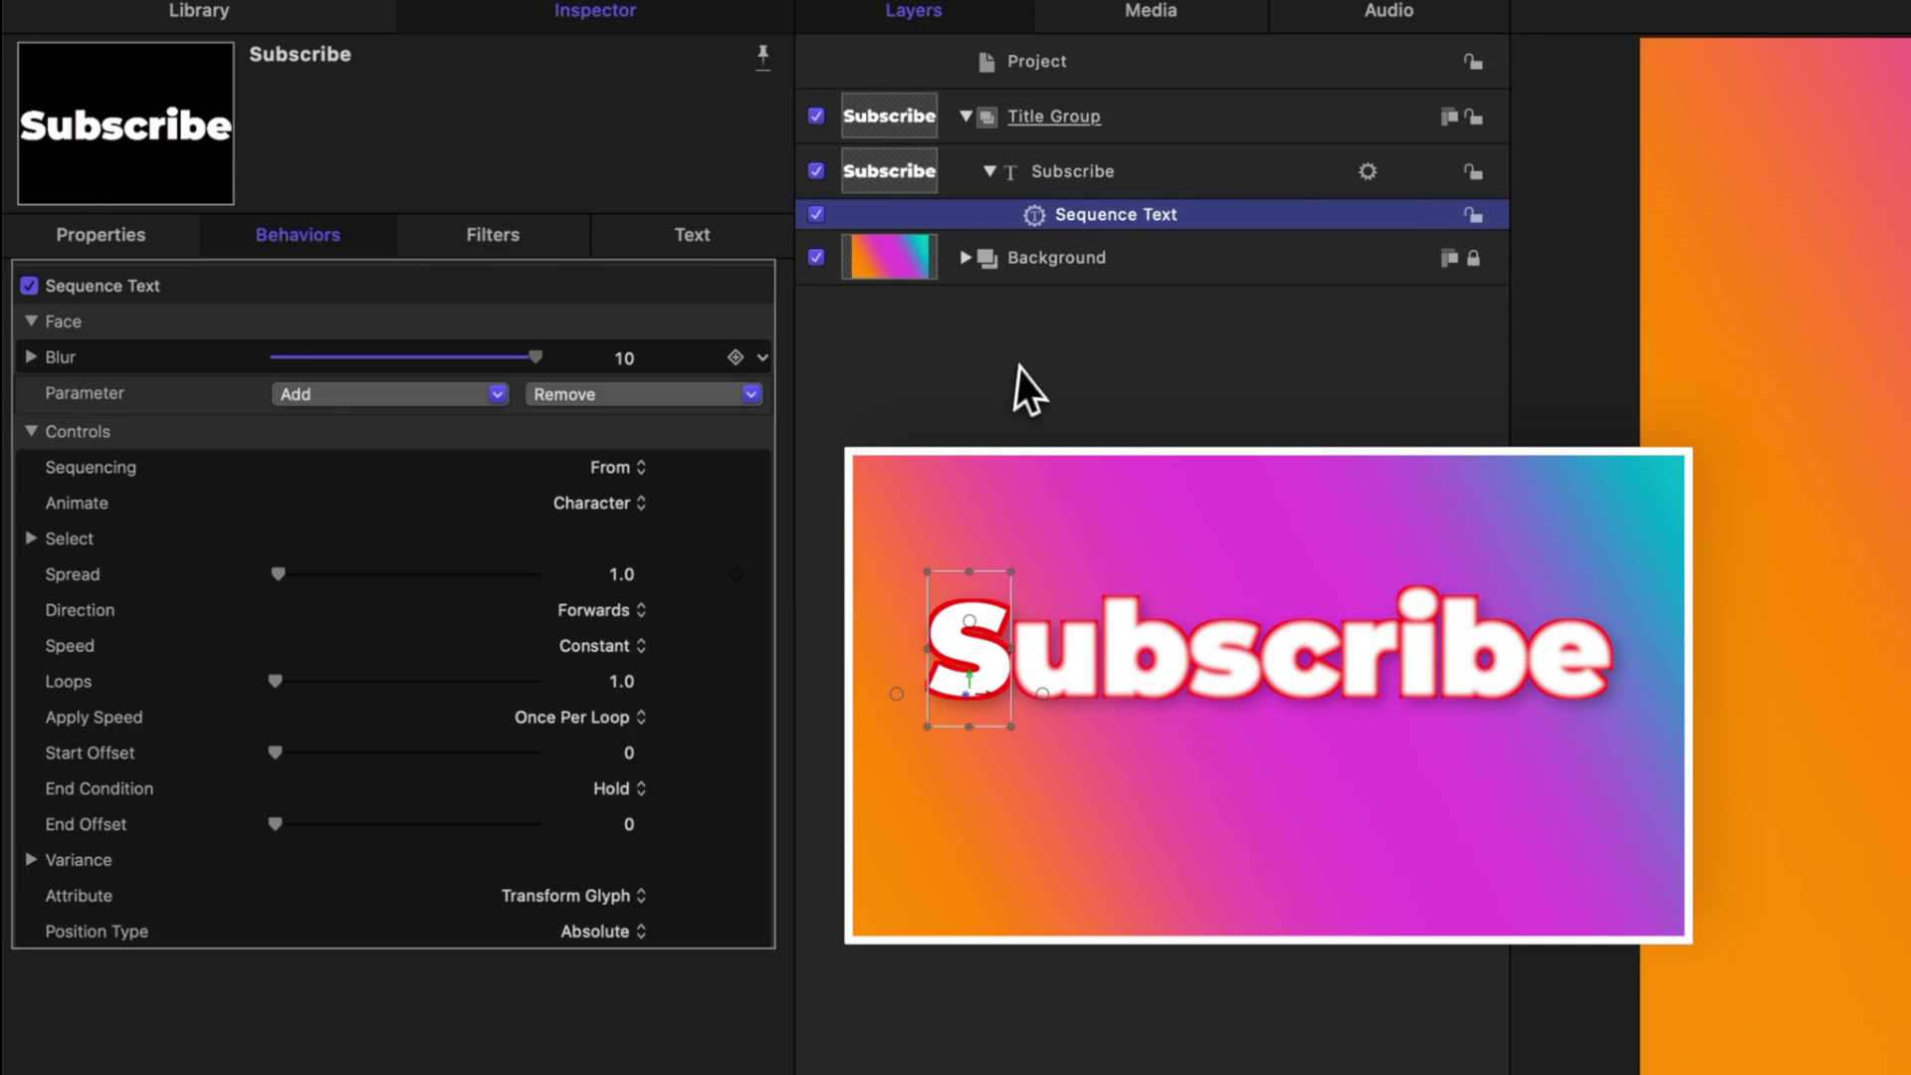
pyautogui.click(635, 358)
pyautogui.write('375')
pyautogui.press('Return')
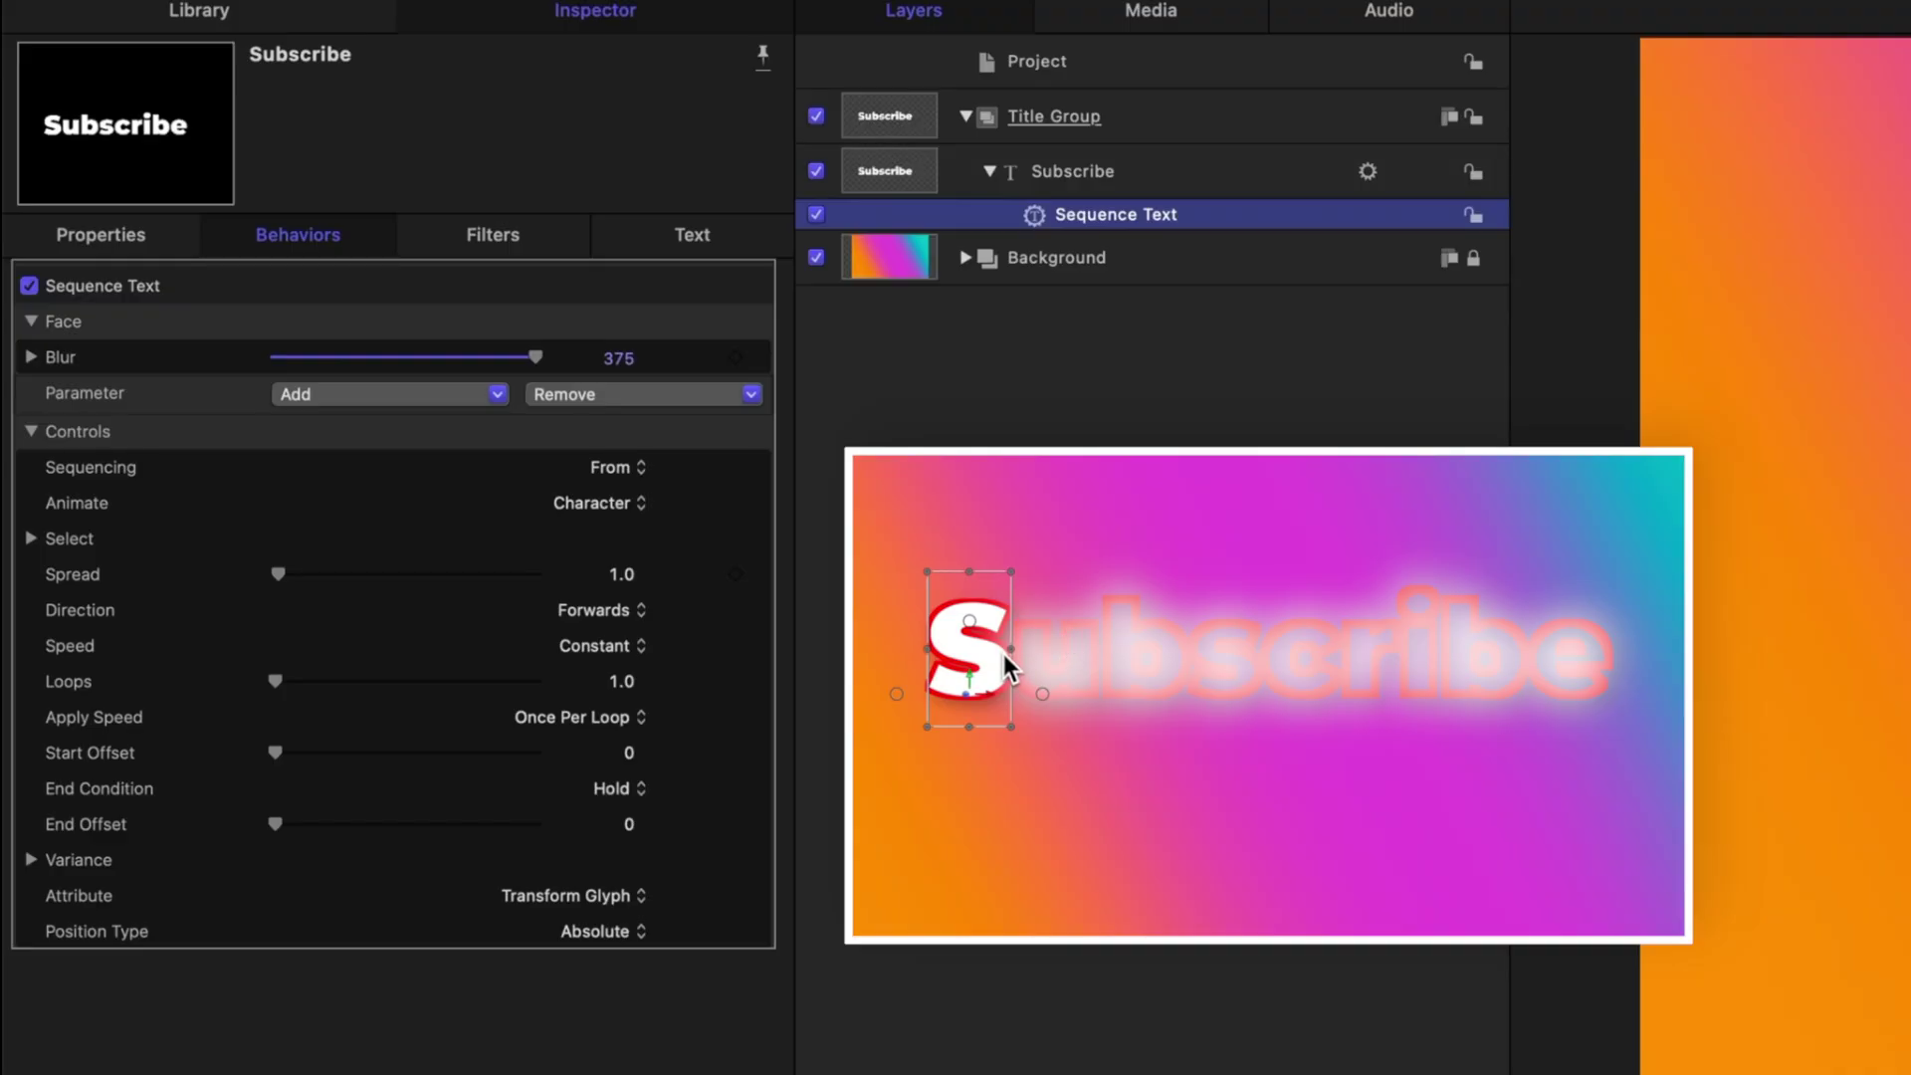
# - Add Outline Blur to the Sequence Text parameters and increase its amount
pyautogui.click(389, 399)
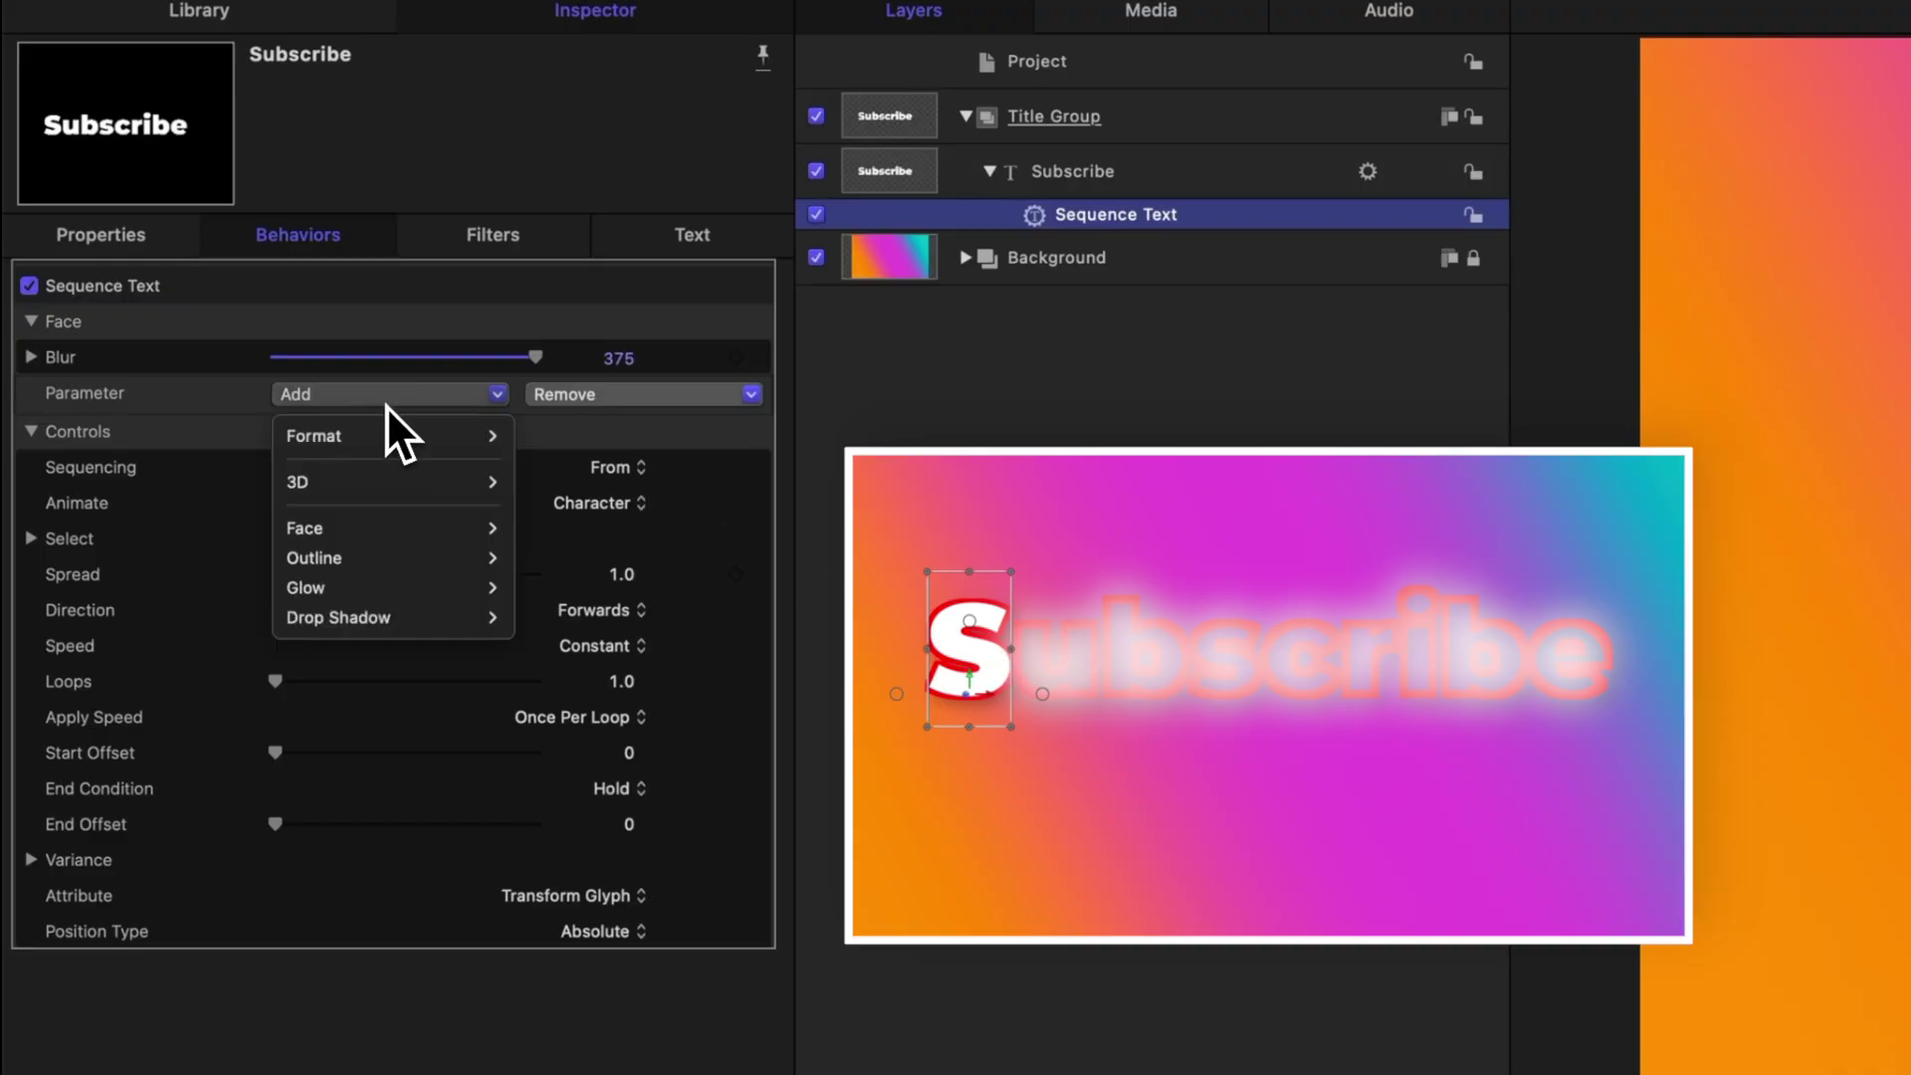
pyautogui.moveTo(409, 587)
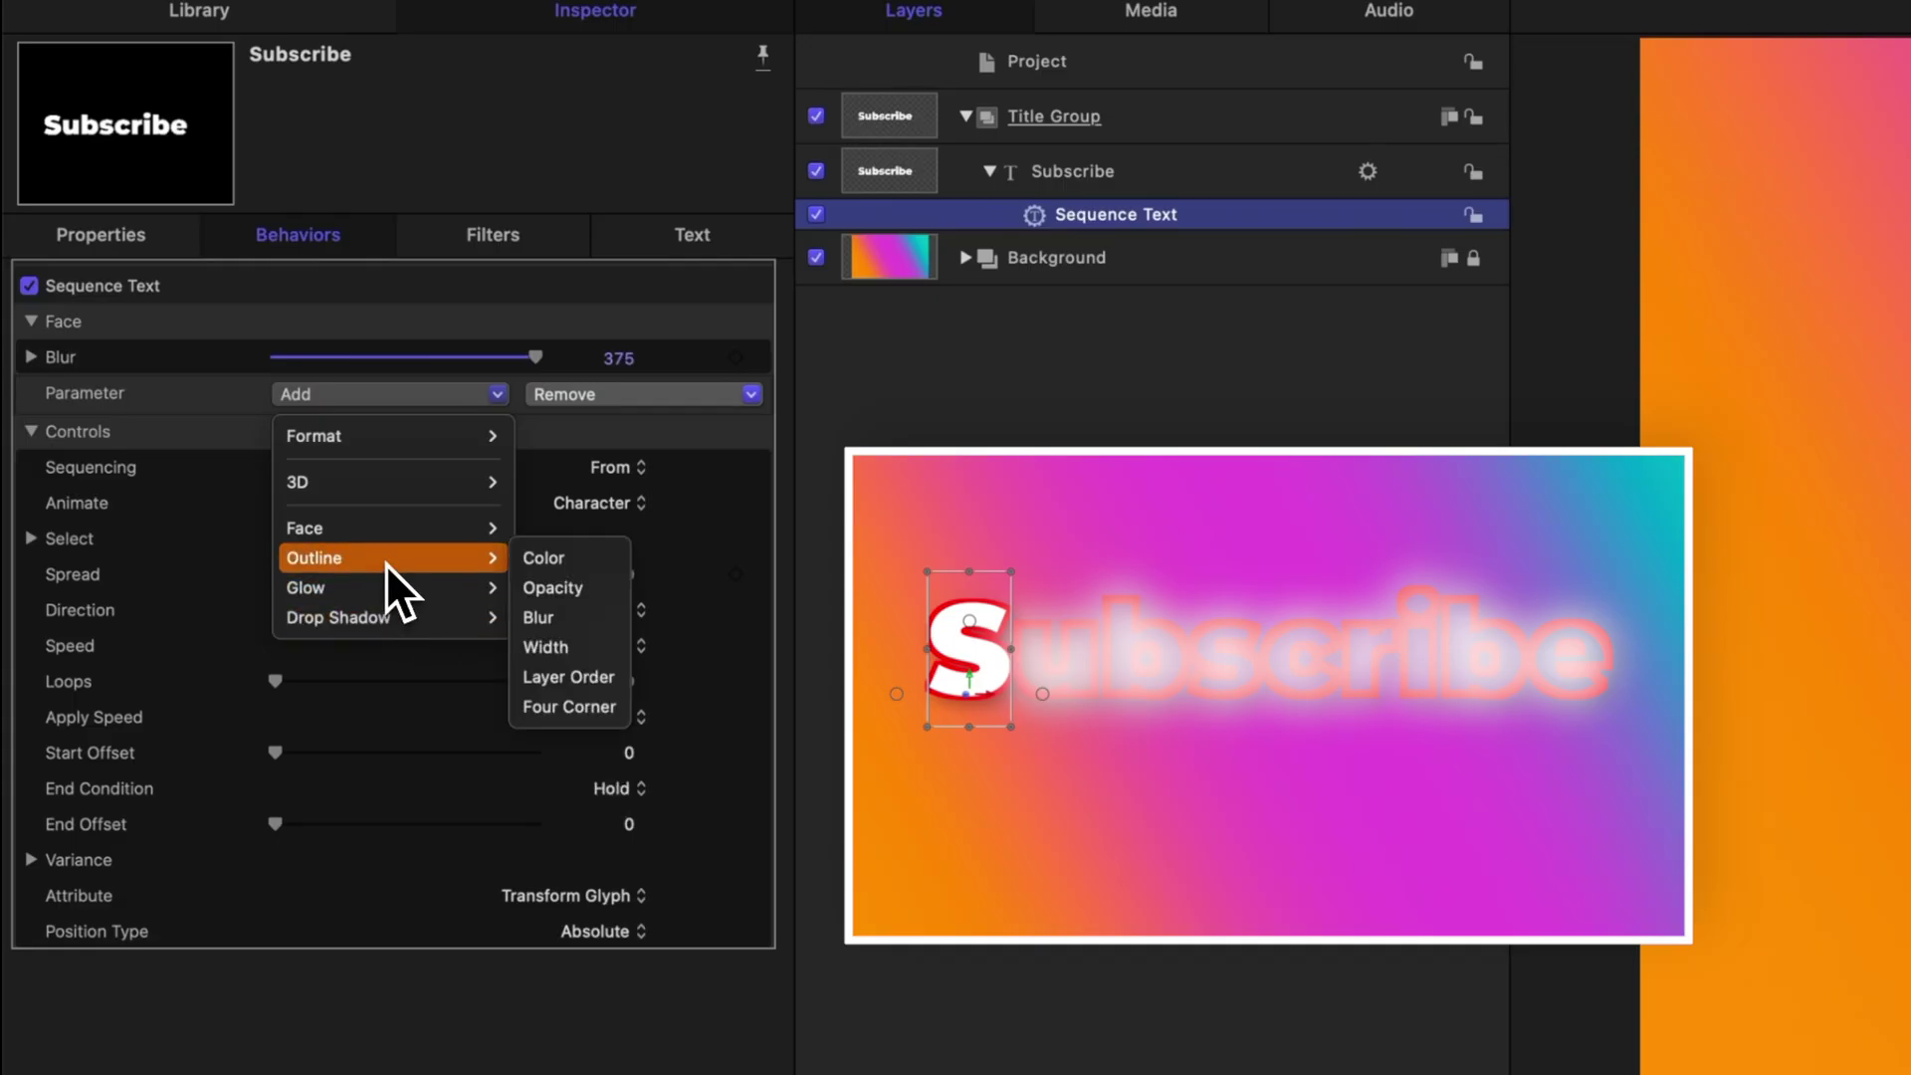
pyautogui.click(581, 617)
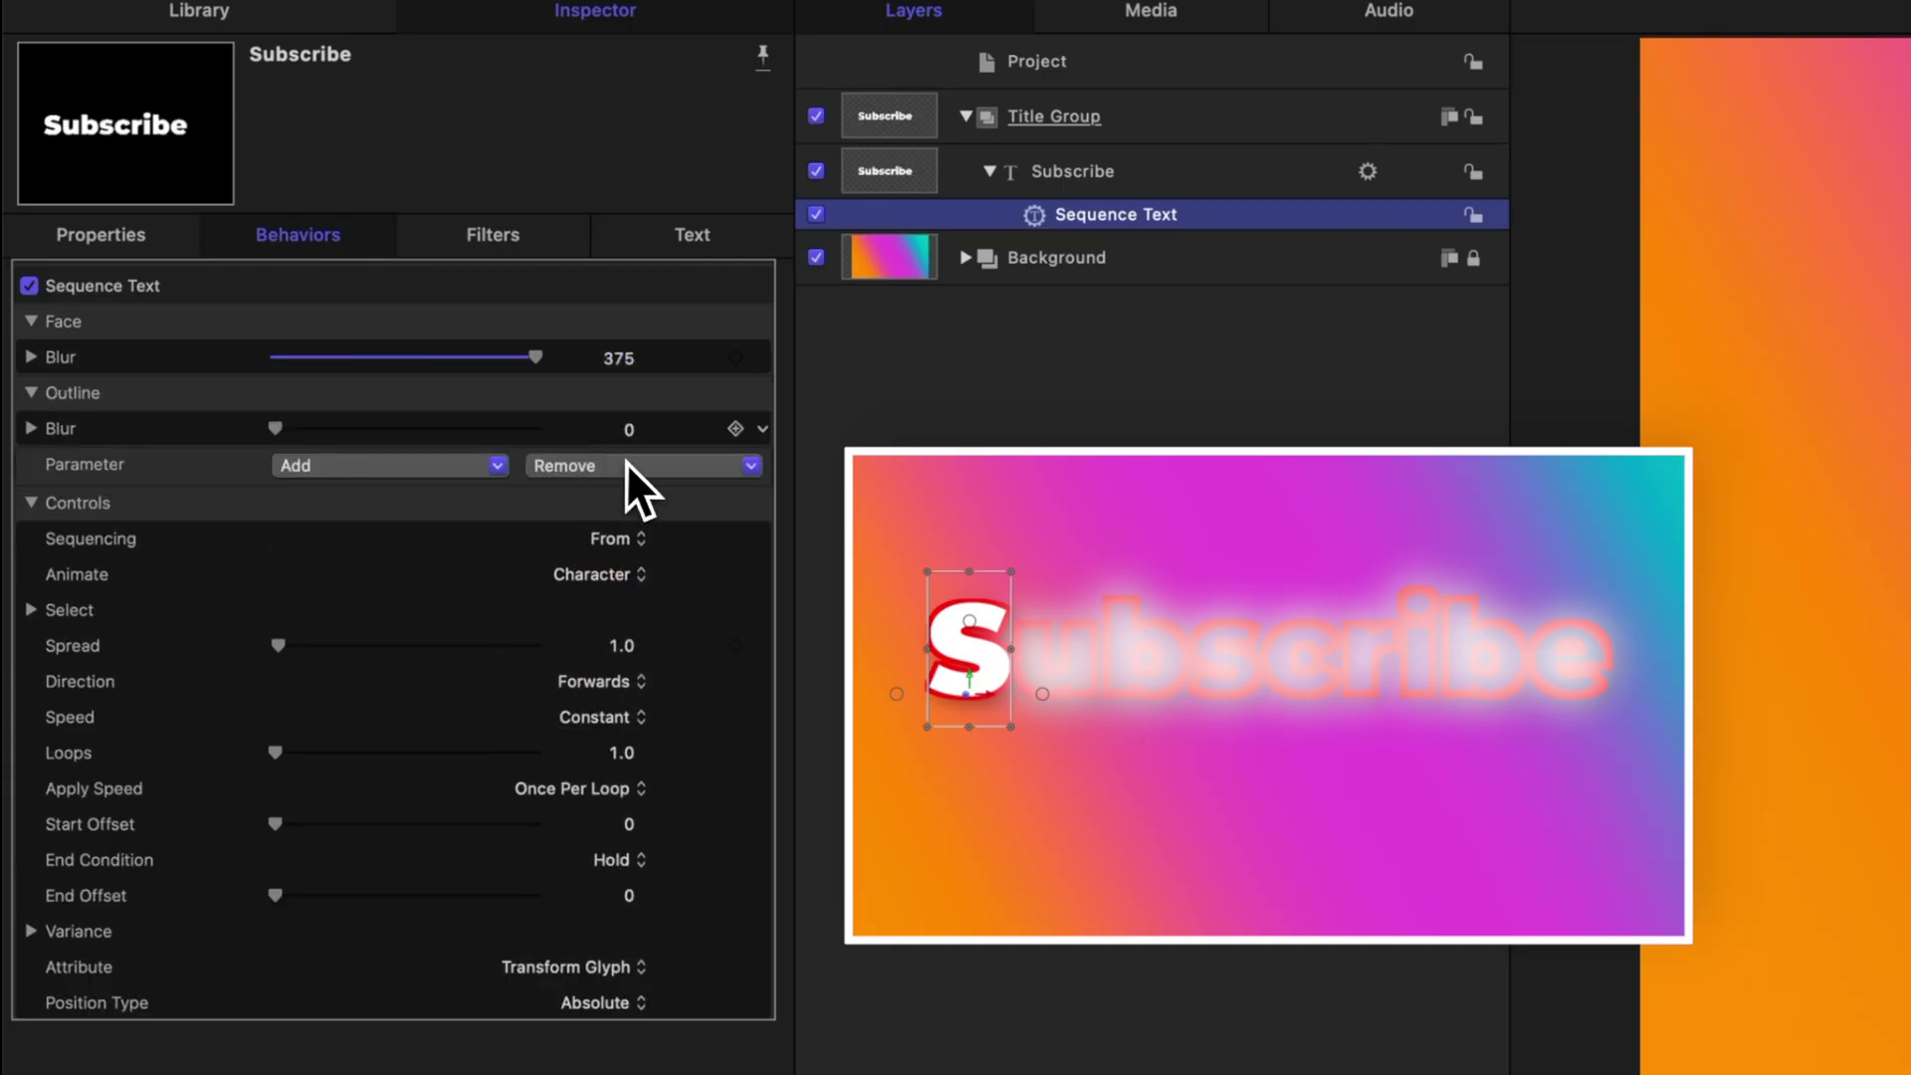
pyautogui.moveTo(631, 434); pyautogui.dragTo(630, 432)
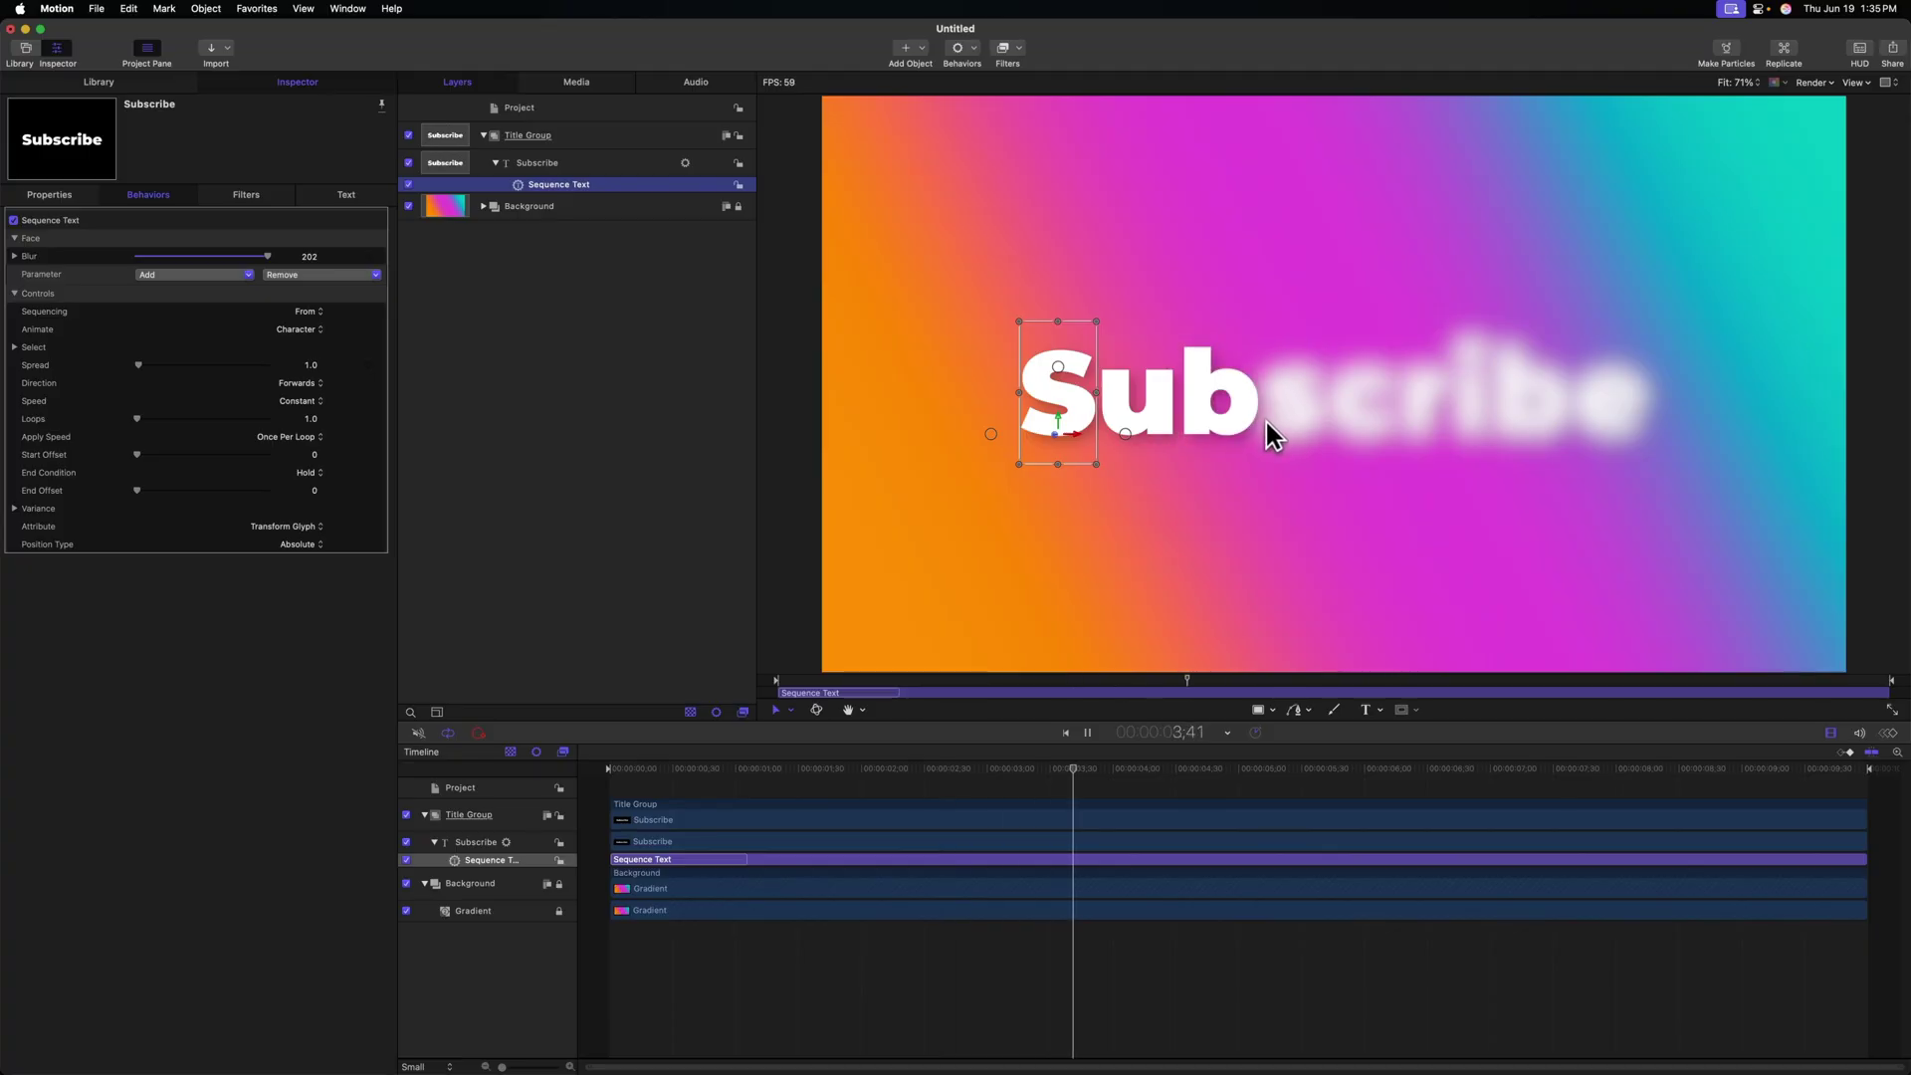
# - Shorten the letter animation to the first second, widen its spread, and set Direction to Random
pyautogui.press('space')
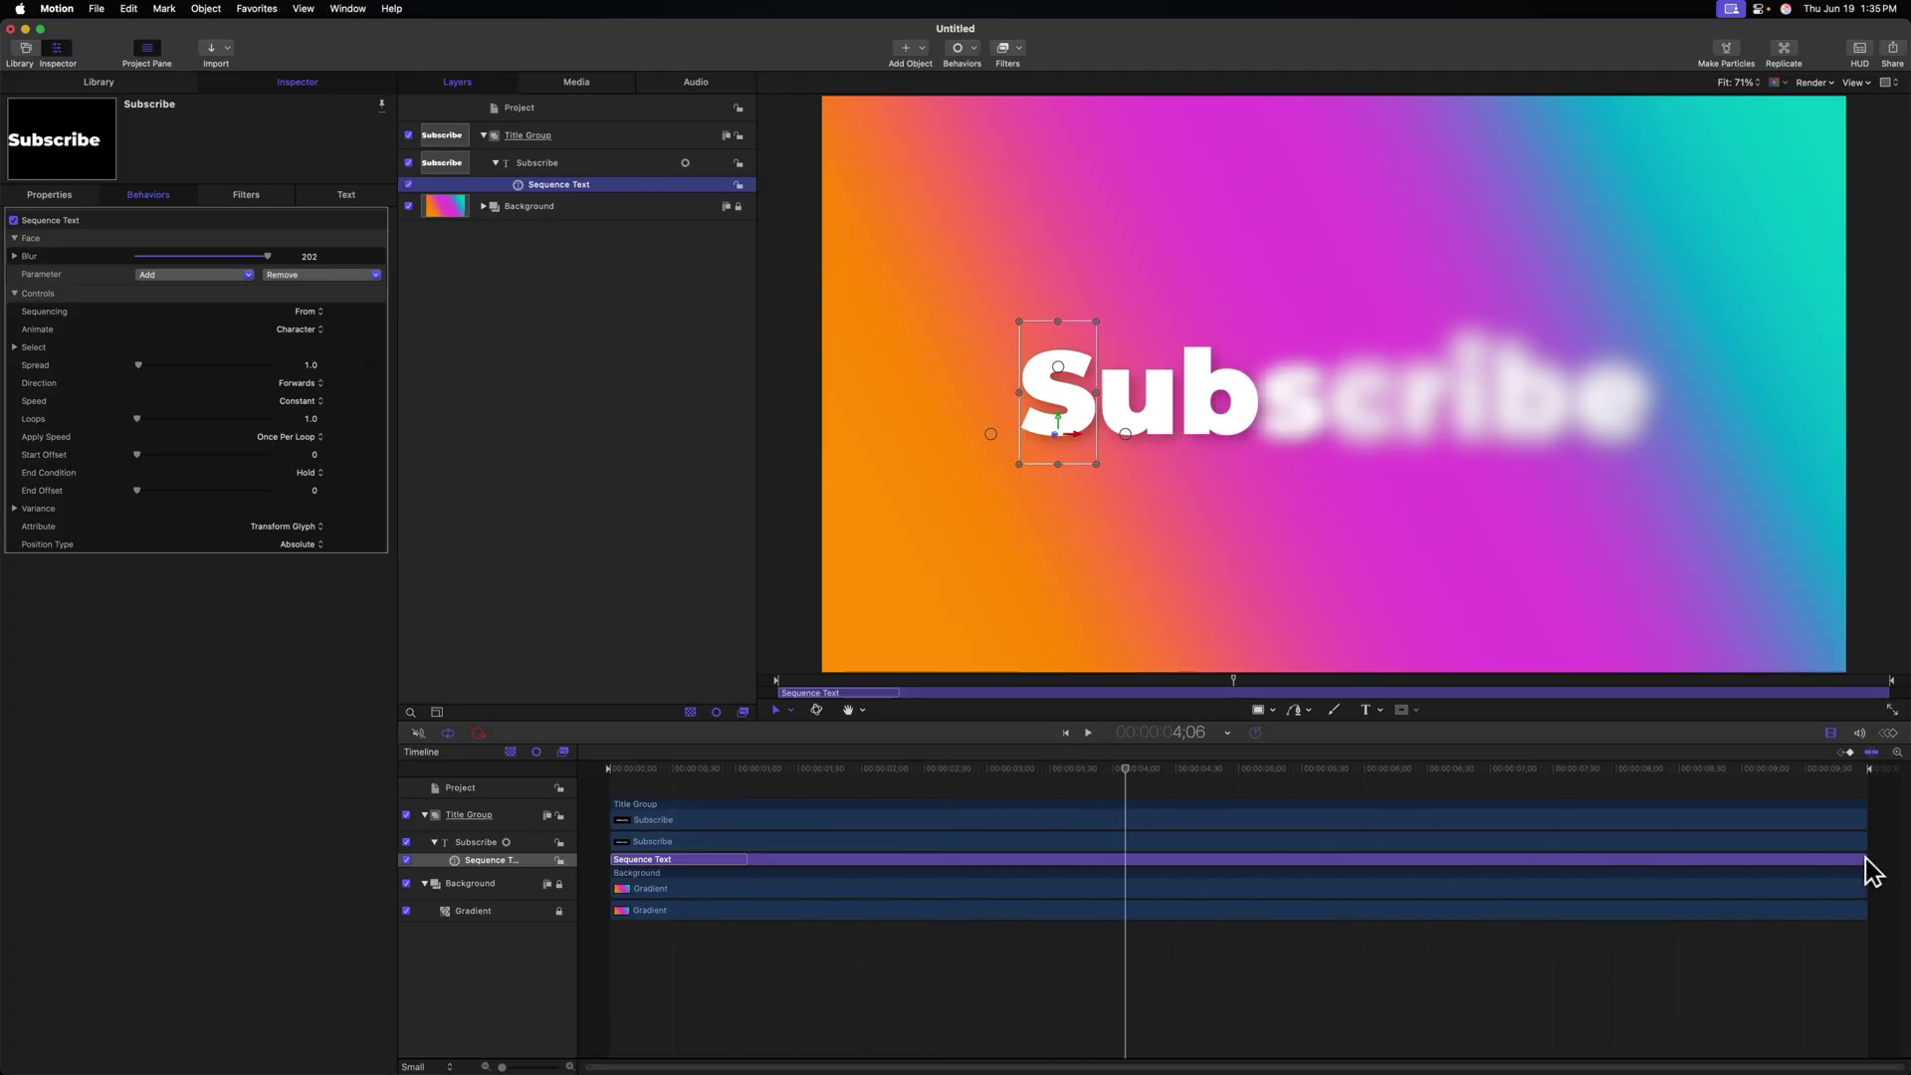
pyautogui.moveTo(1867, 871); pyautogui.dragTo(734, 821)
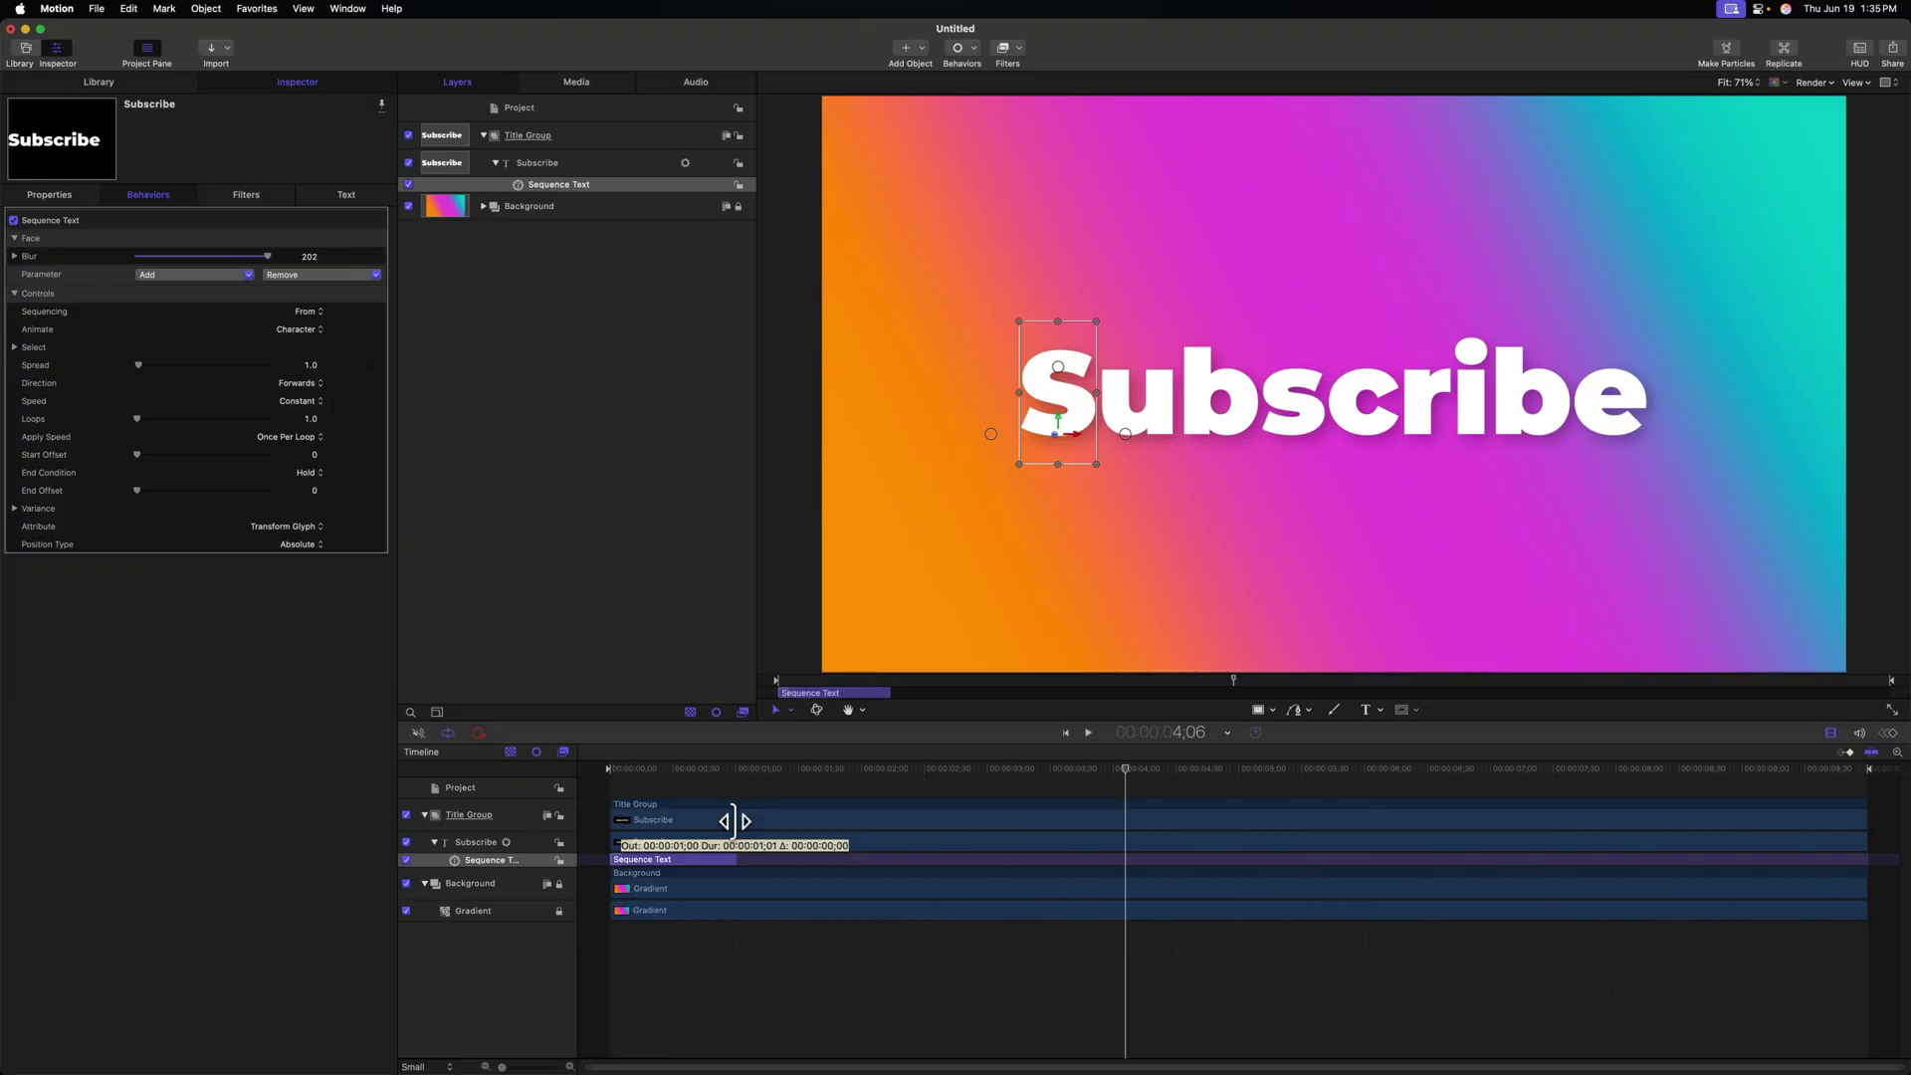
pyautogui.moveTo(138, 364); pyautogui.dragTo(174, 402)
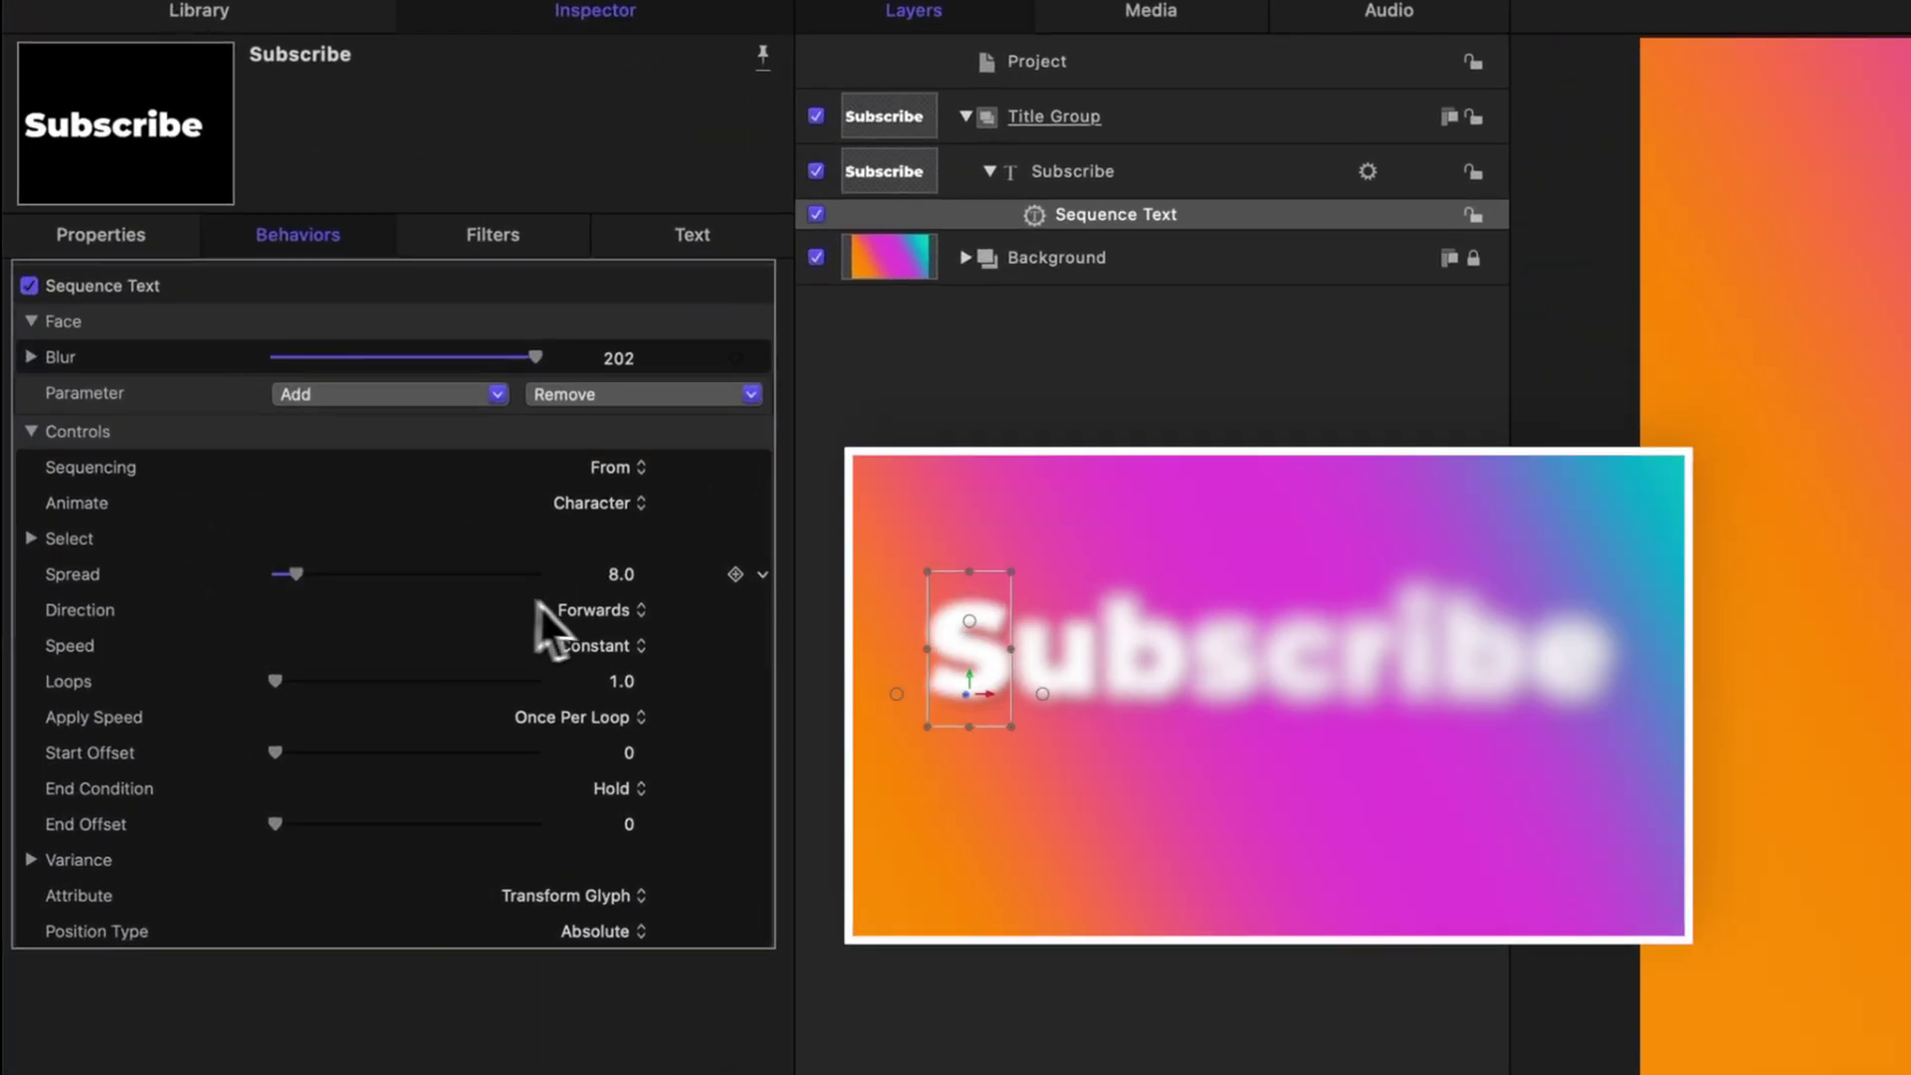
pyautogui.click(588, 609)
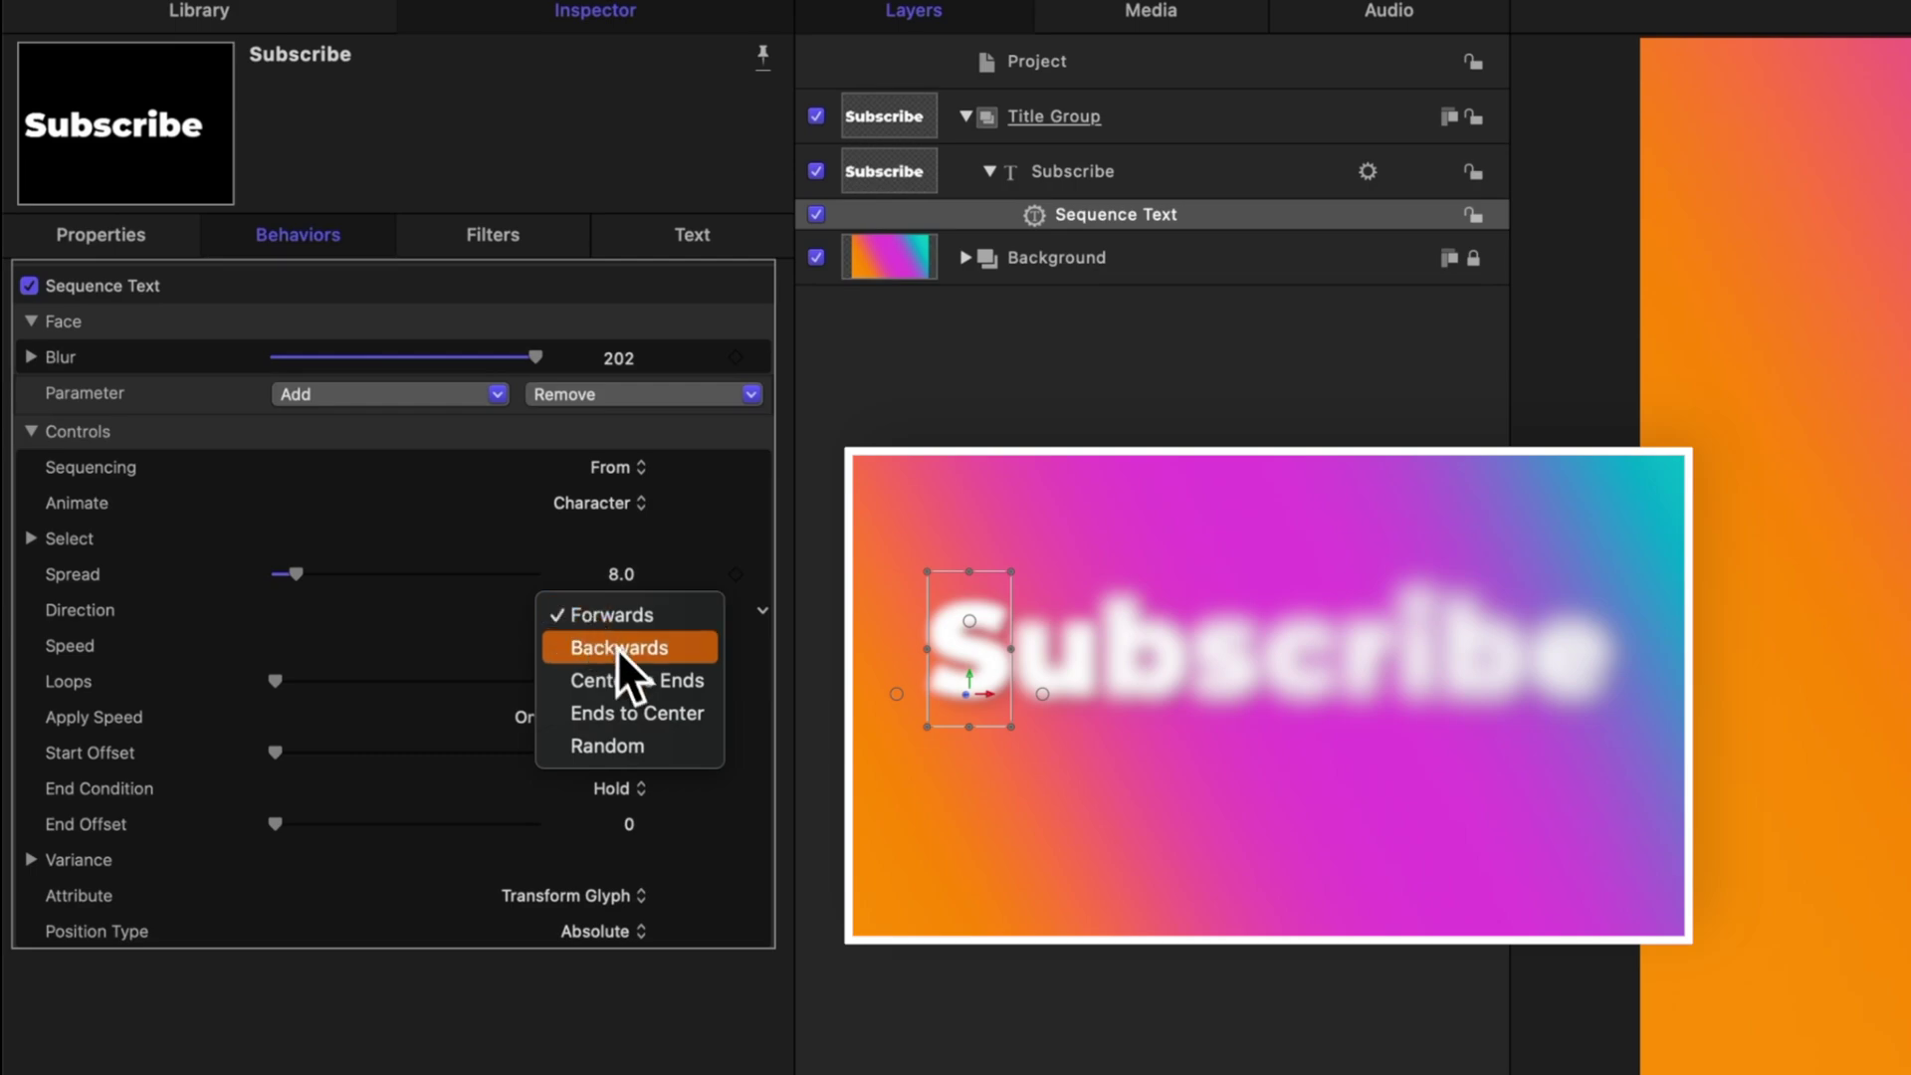
pyautogui.click(637, 745)
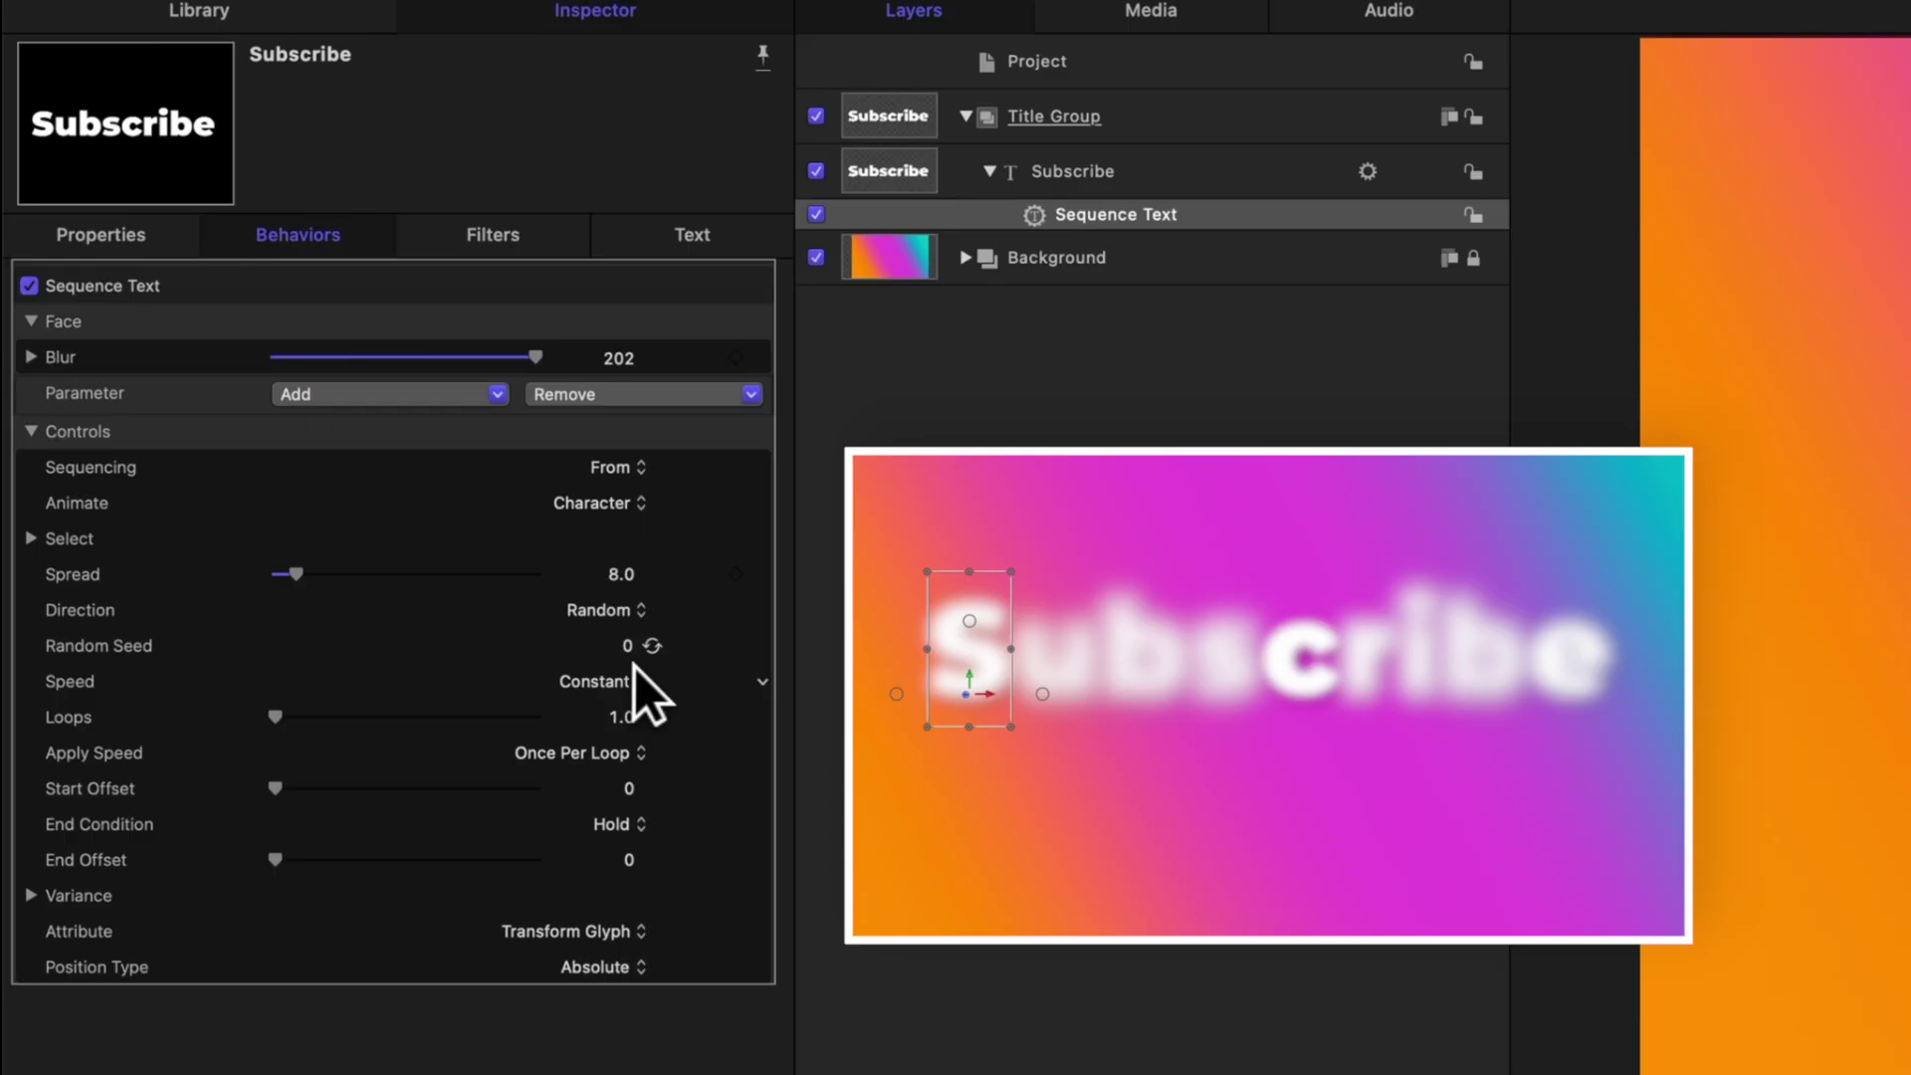
# - Set the sequence Speed to Ease Both, applied Per Object, and preview the unblurring letters
pyautogui.click(637, 681)
pyautogui.click(642, 797)
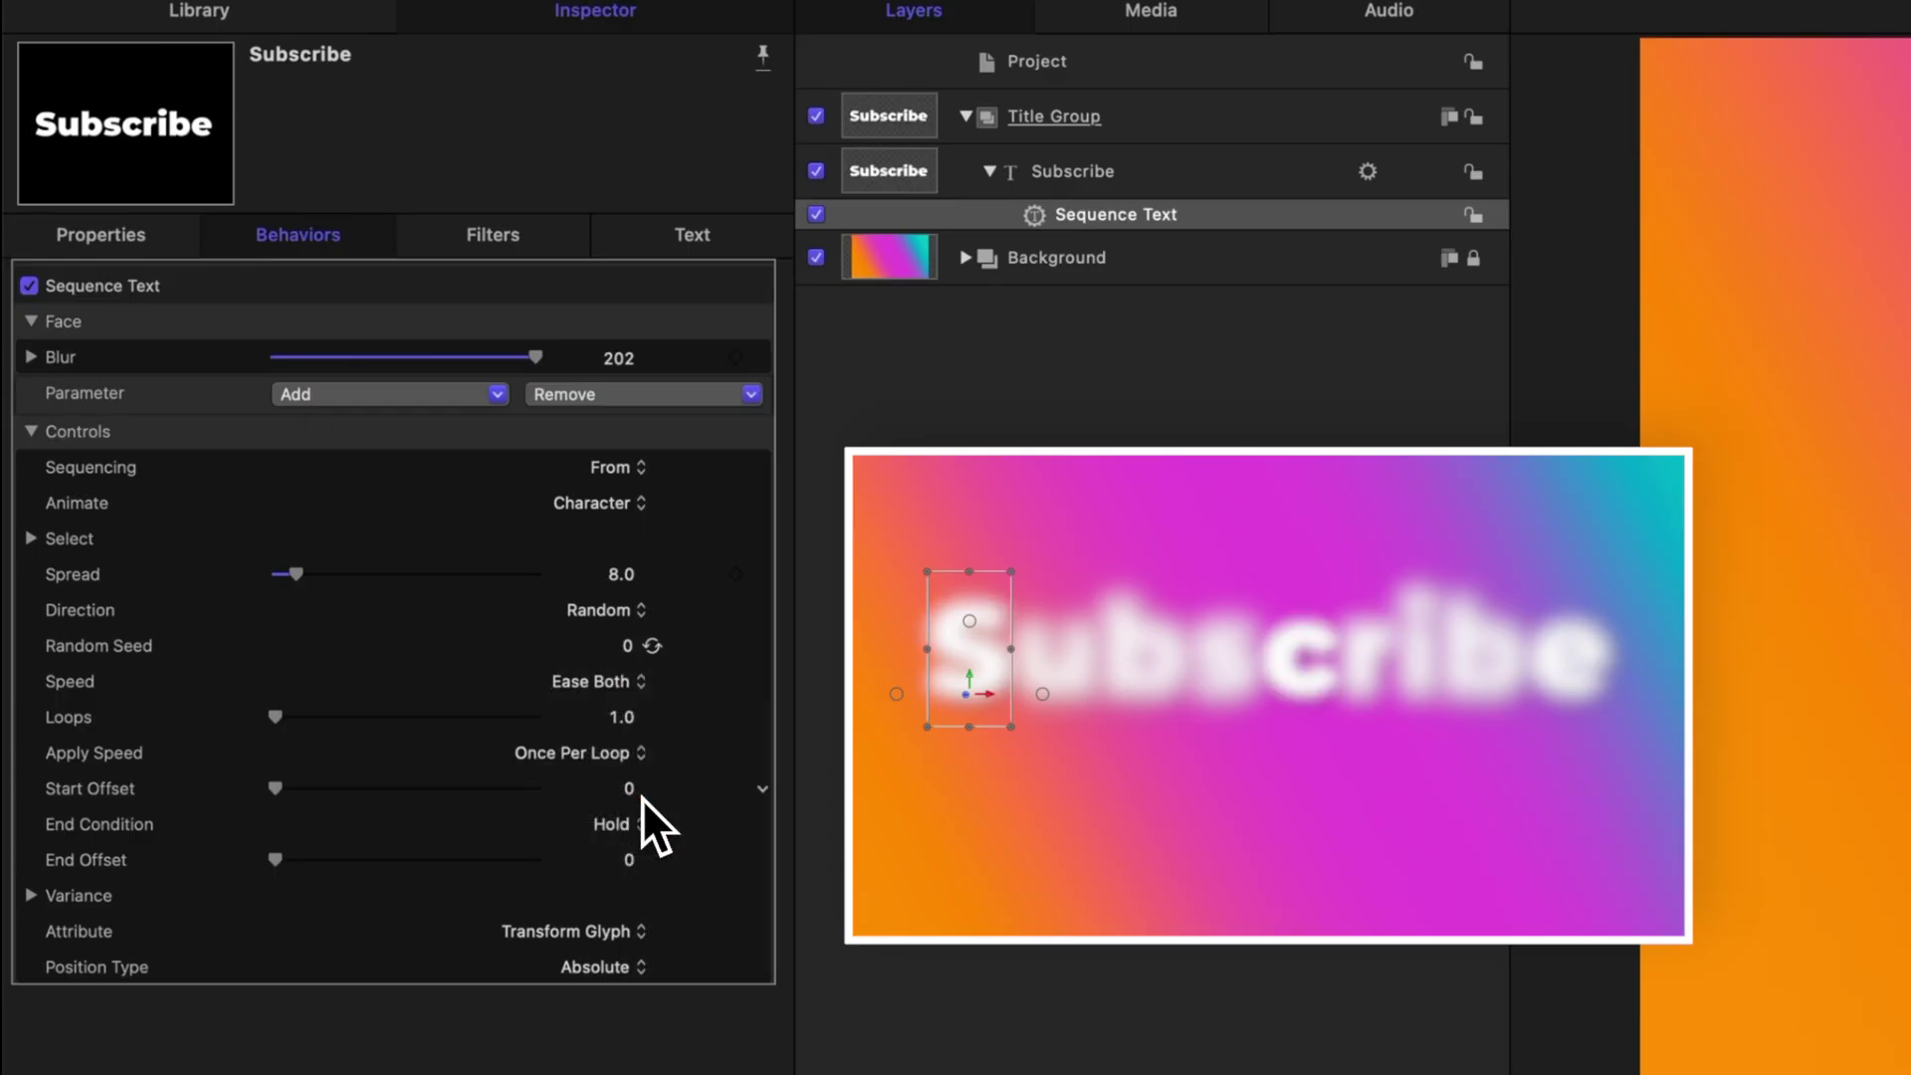
pyautogui.click(537, 751)
pyautogui.click(572, 822)
pyautogui.press('space')
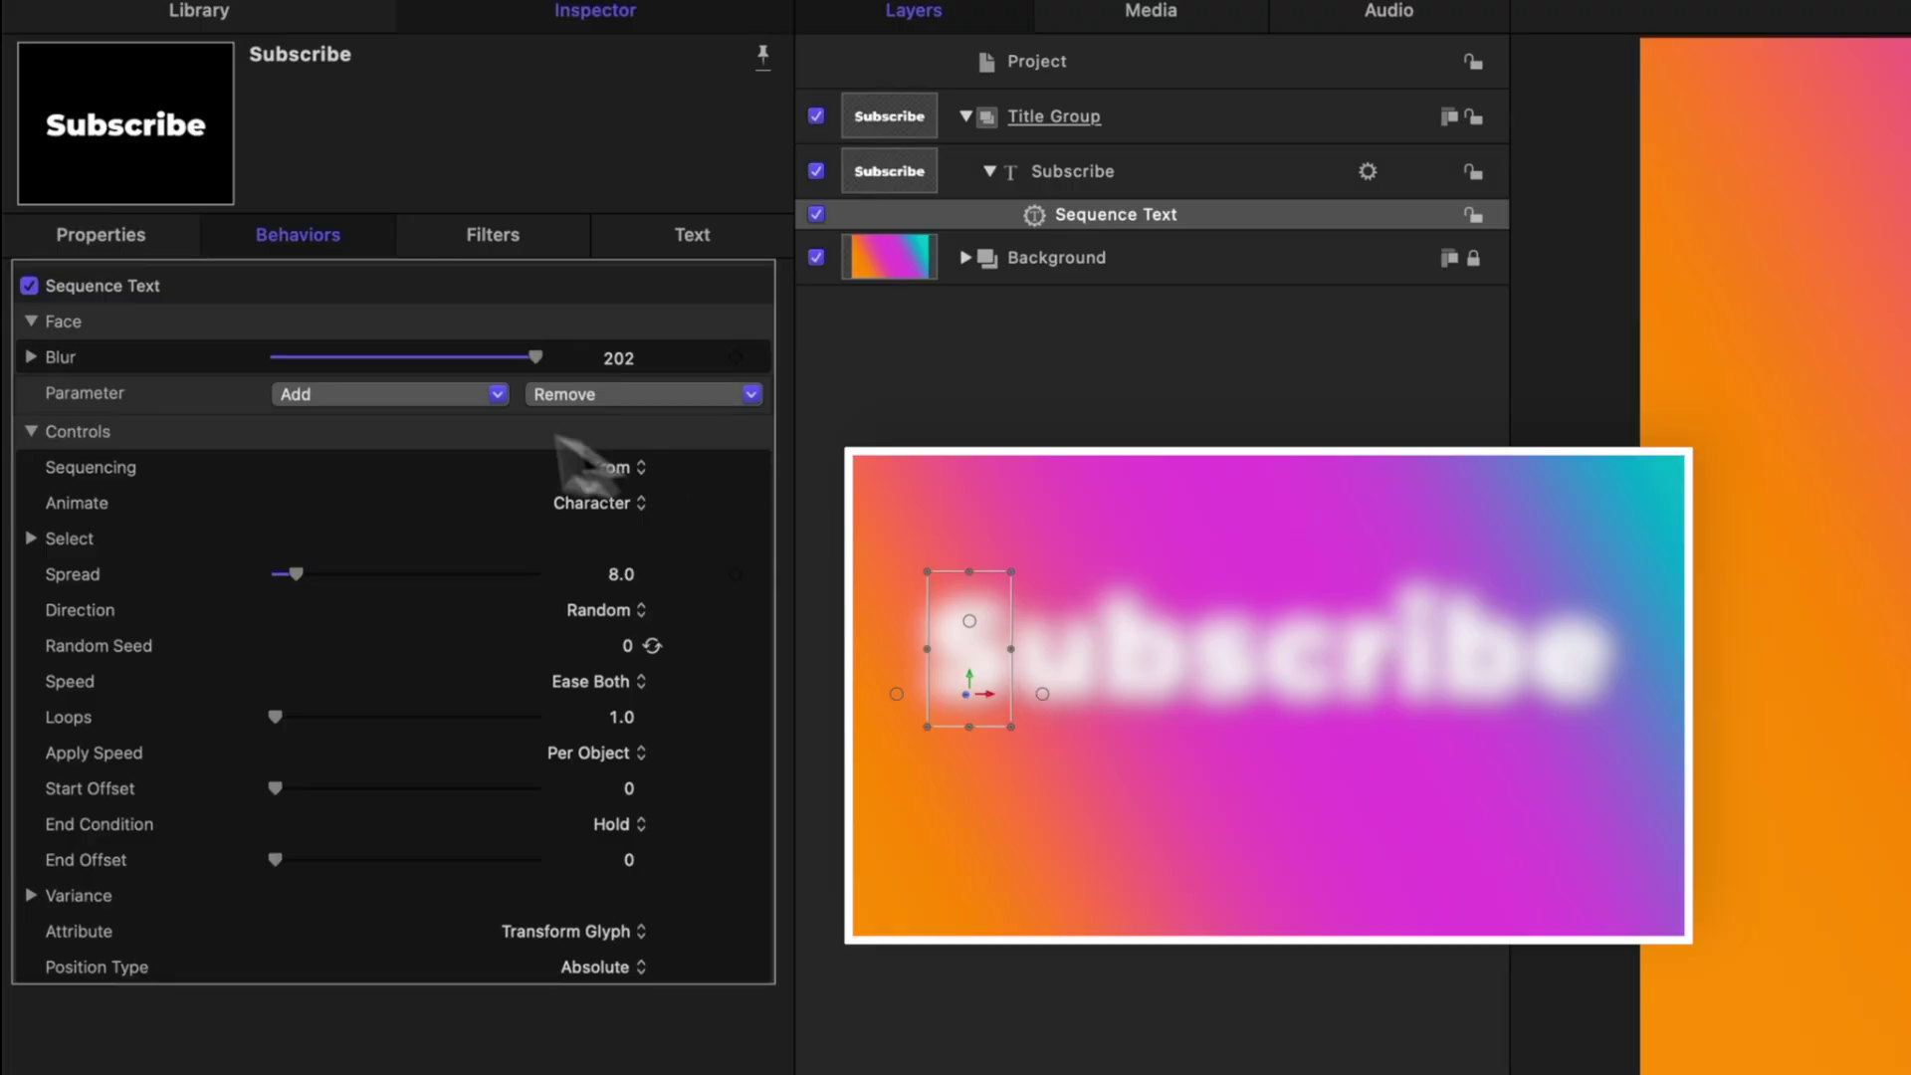
pyautogui.click(421, 399)
# - Add Opacity to the Sequence Text parameters at 0% and preview the letters fading in
pyautogui.moveTo(427, 430)
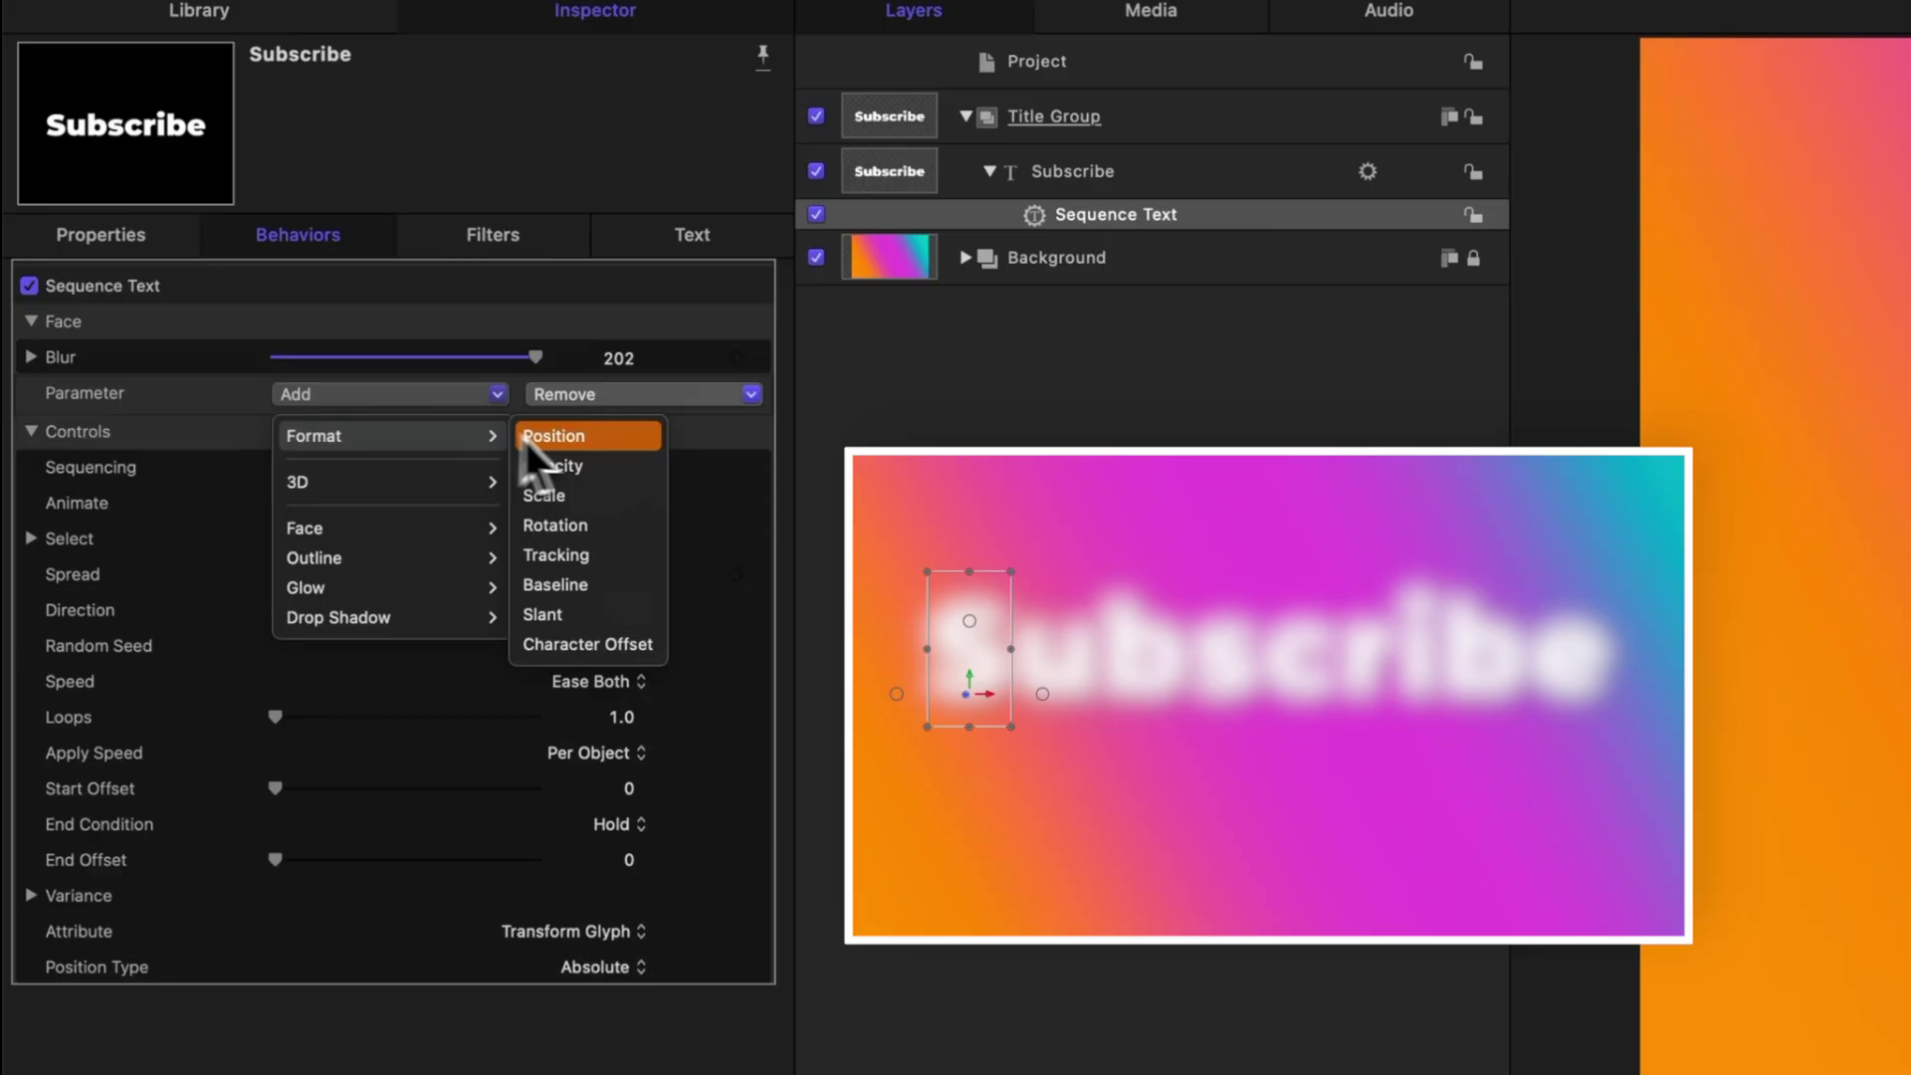
pyautogui.click(600, 470)
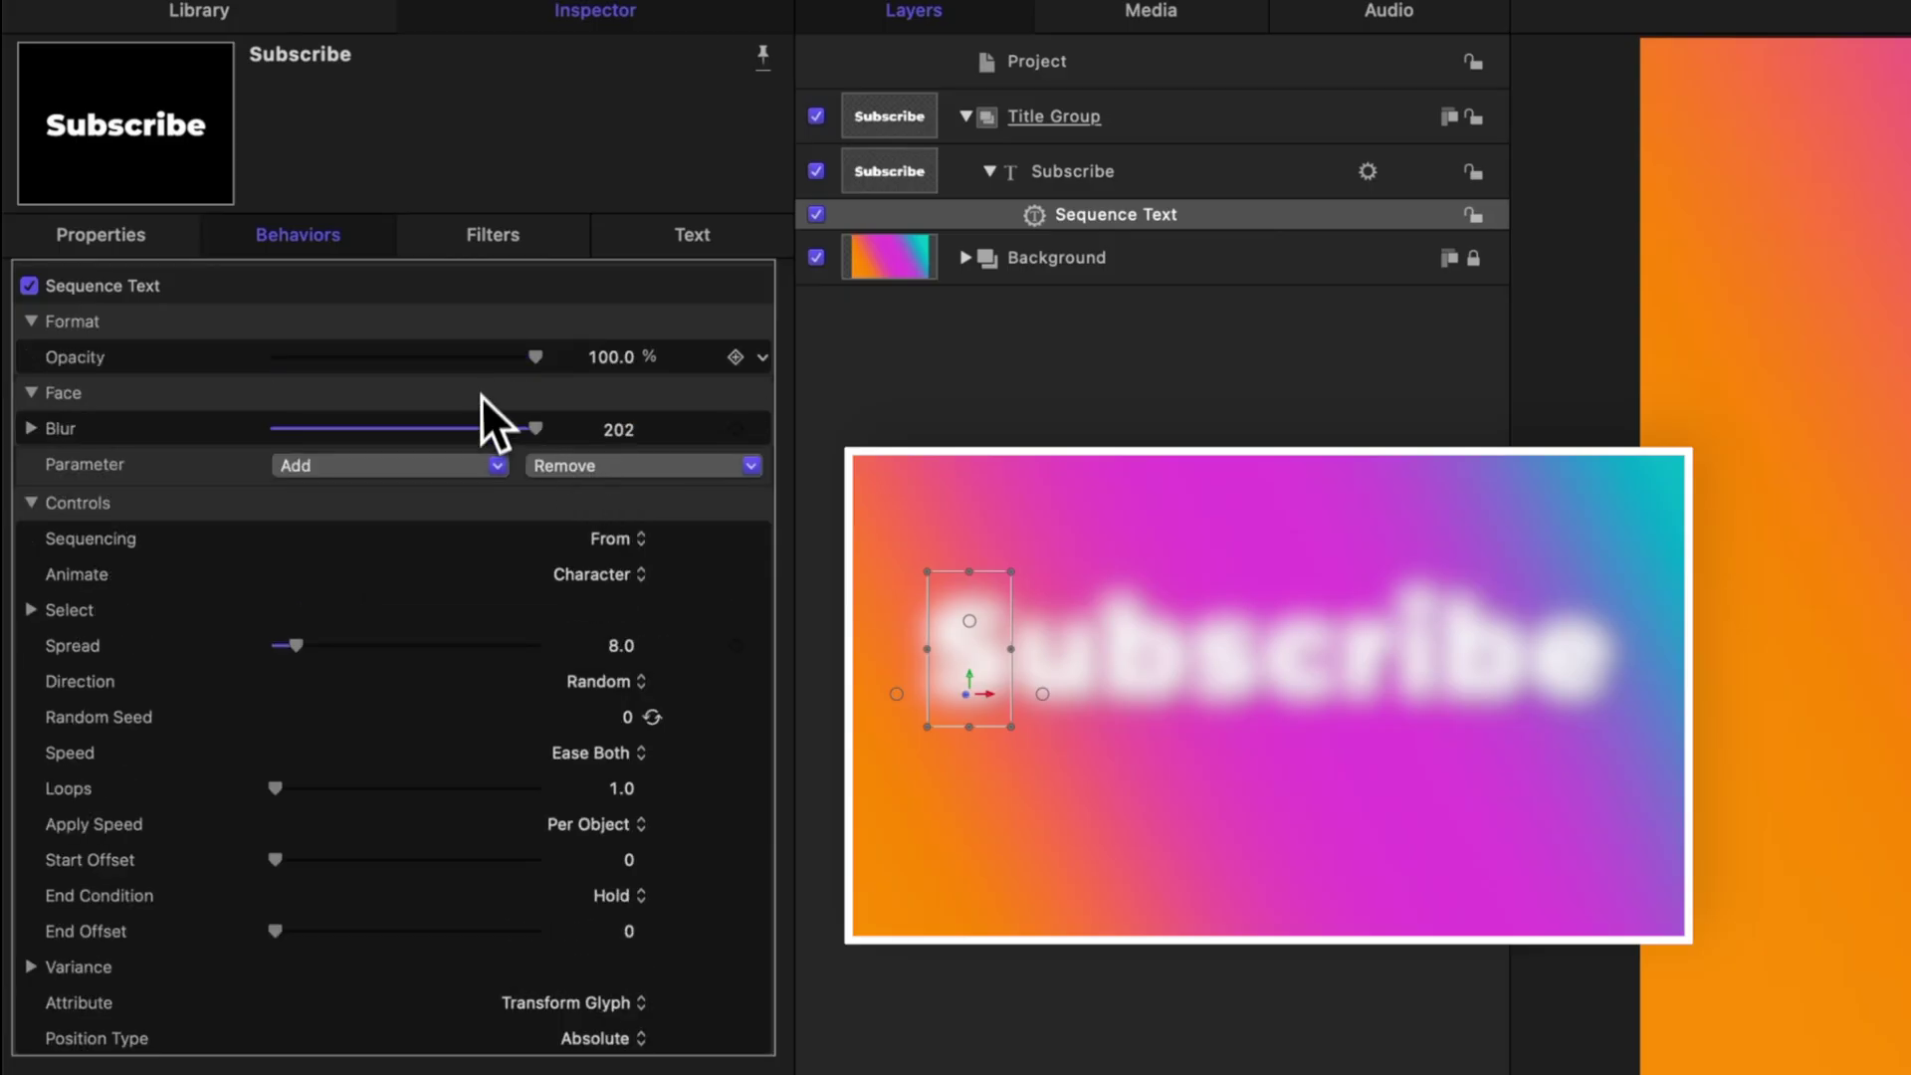
pyautogui.moveTo(488, 356); pyautogui.dragTo(275, 356)
pyautogui.press('space')
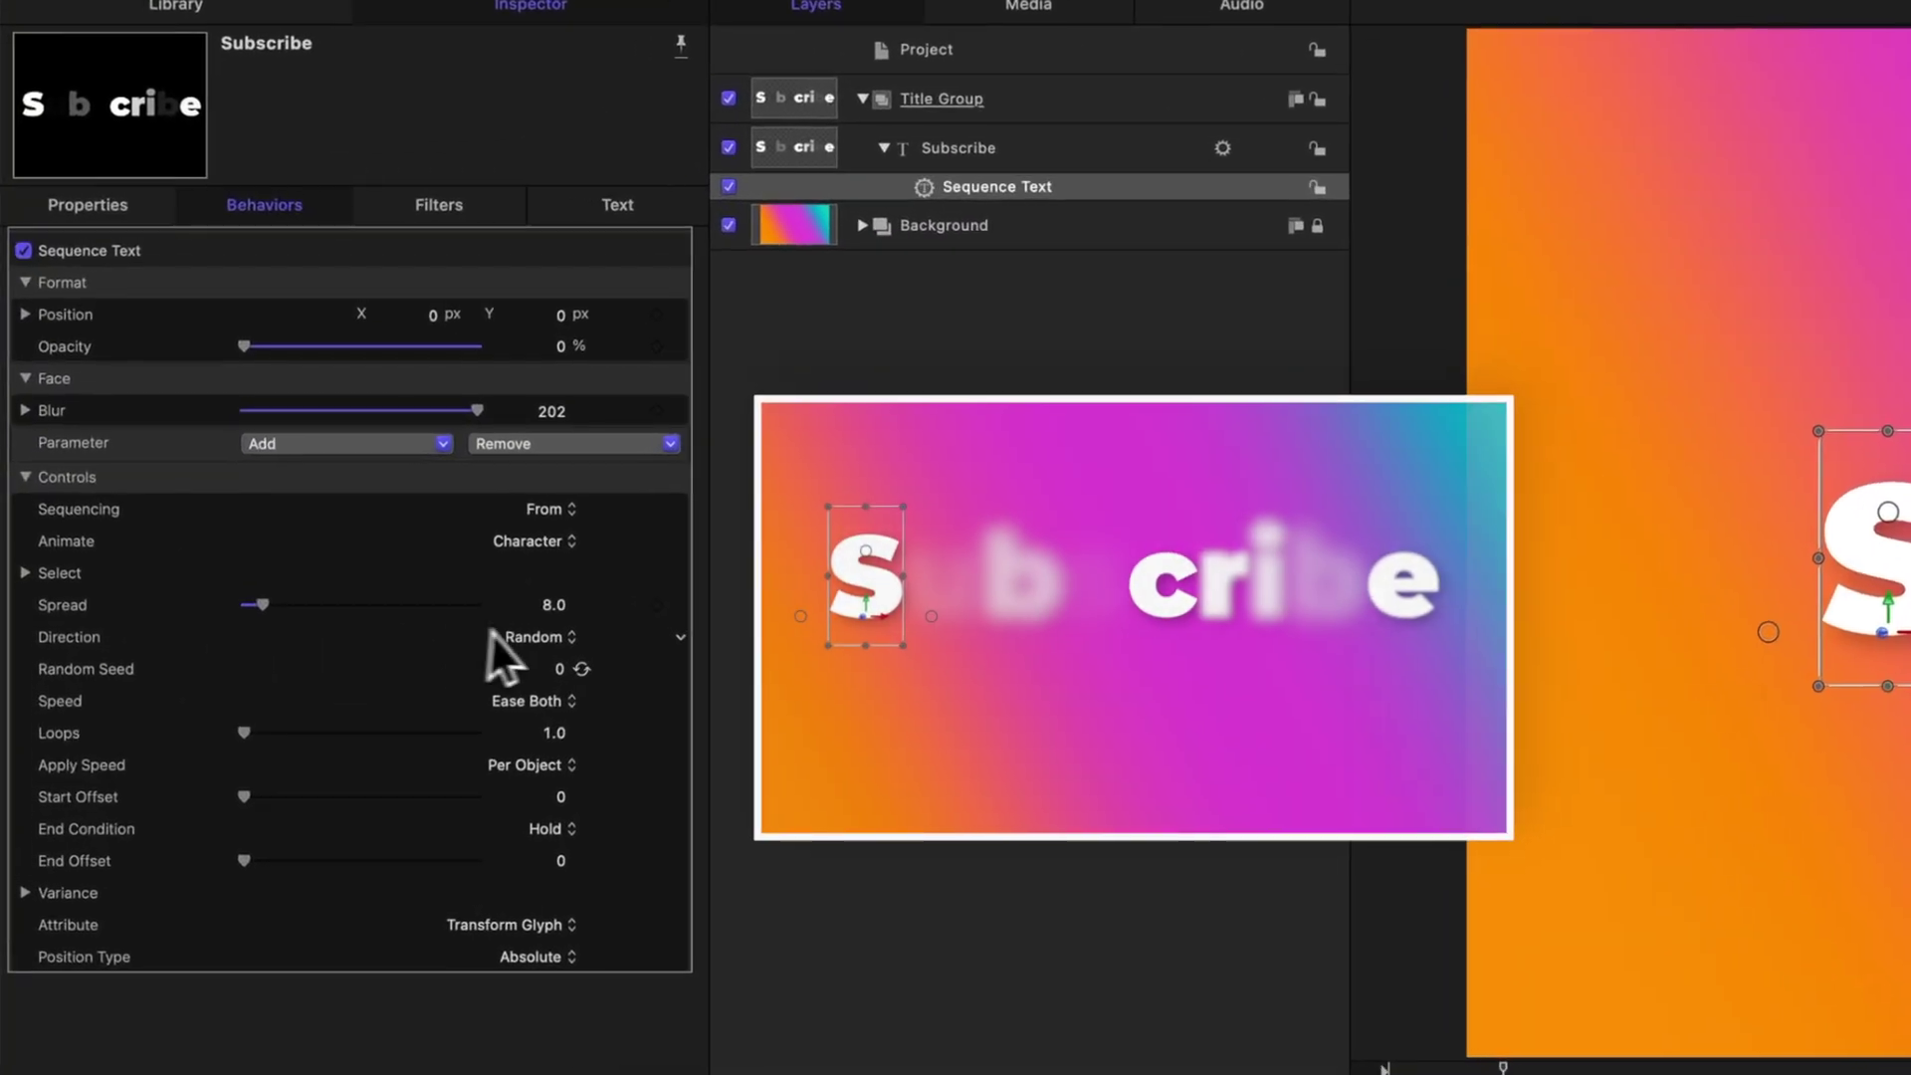
pyautogui.click(294, 437)
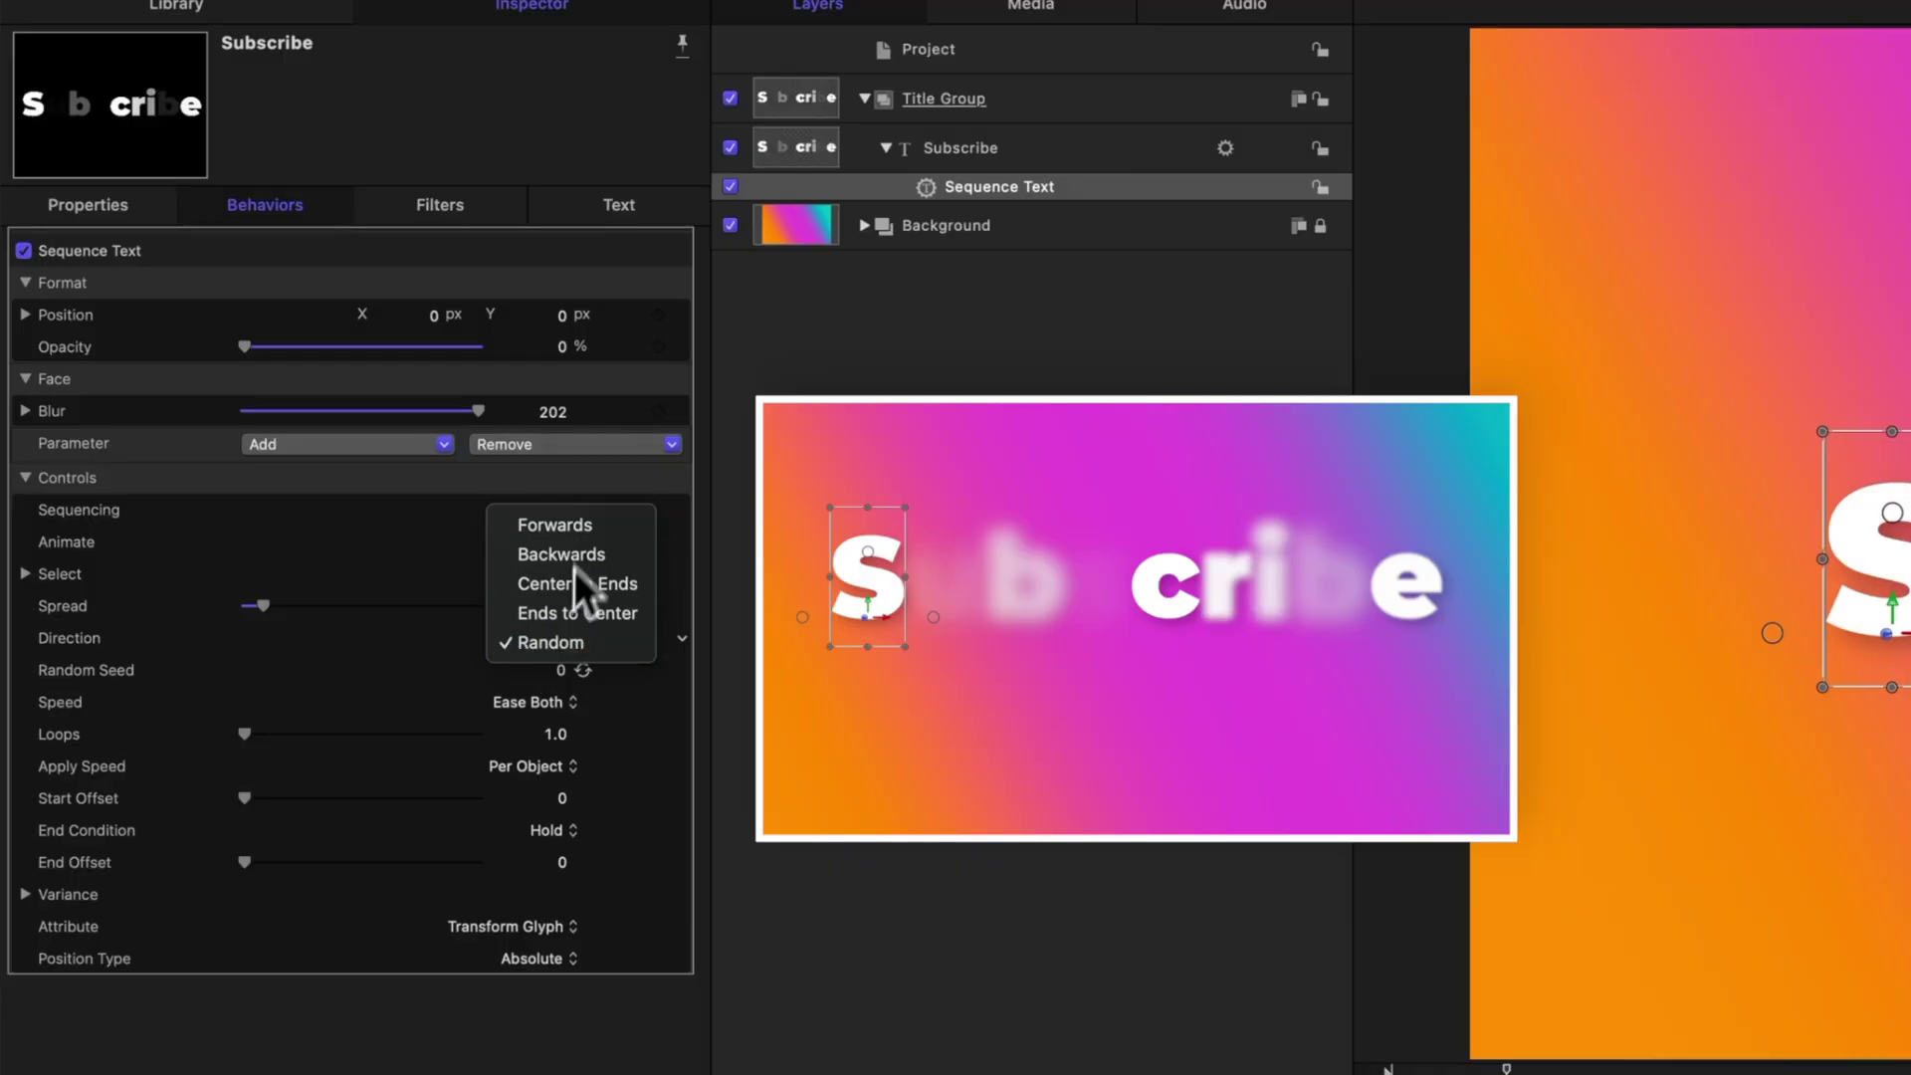
# - Set the sequence Direction to Forwards and add Tracking as an animated parameter
pyautogui.click(579, 524)
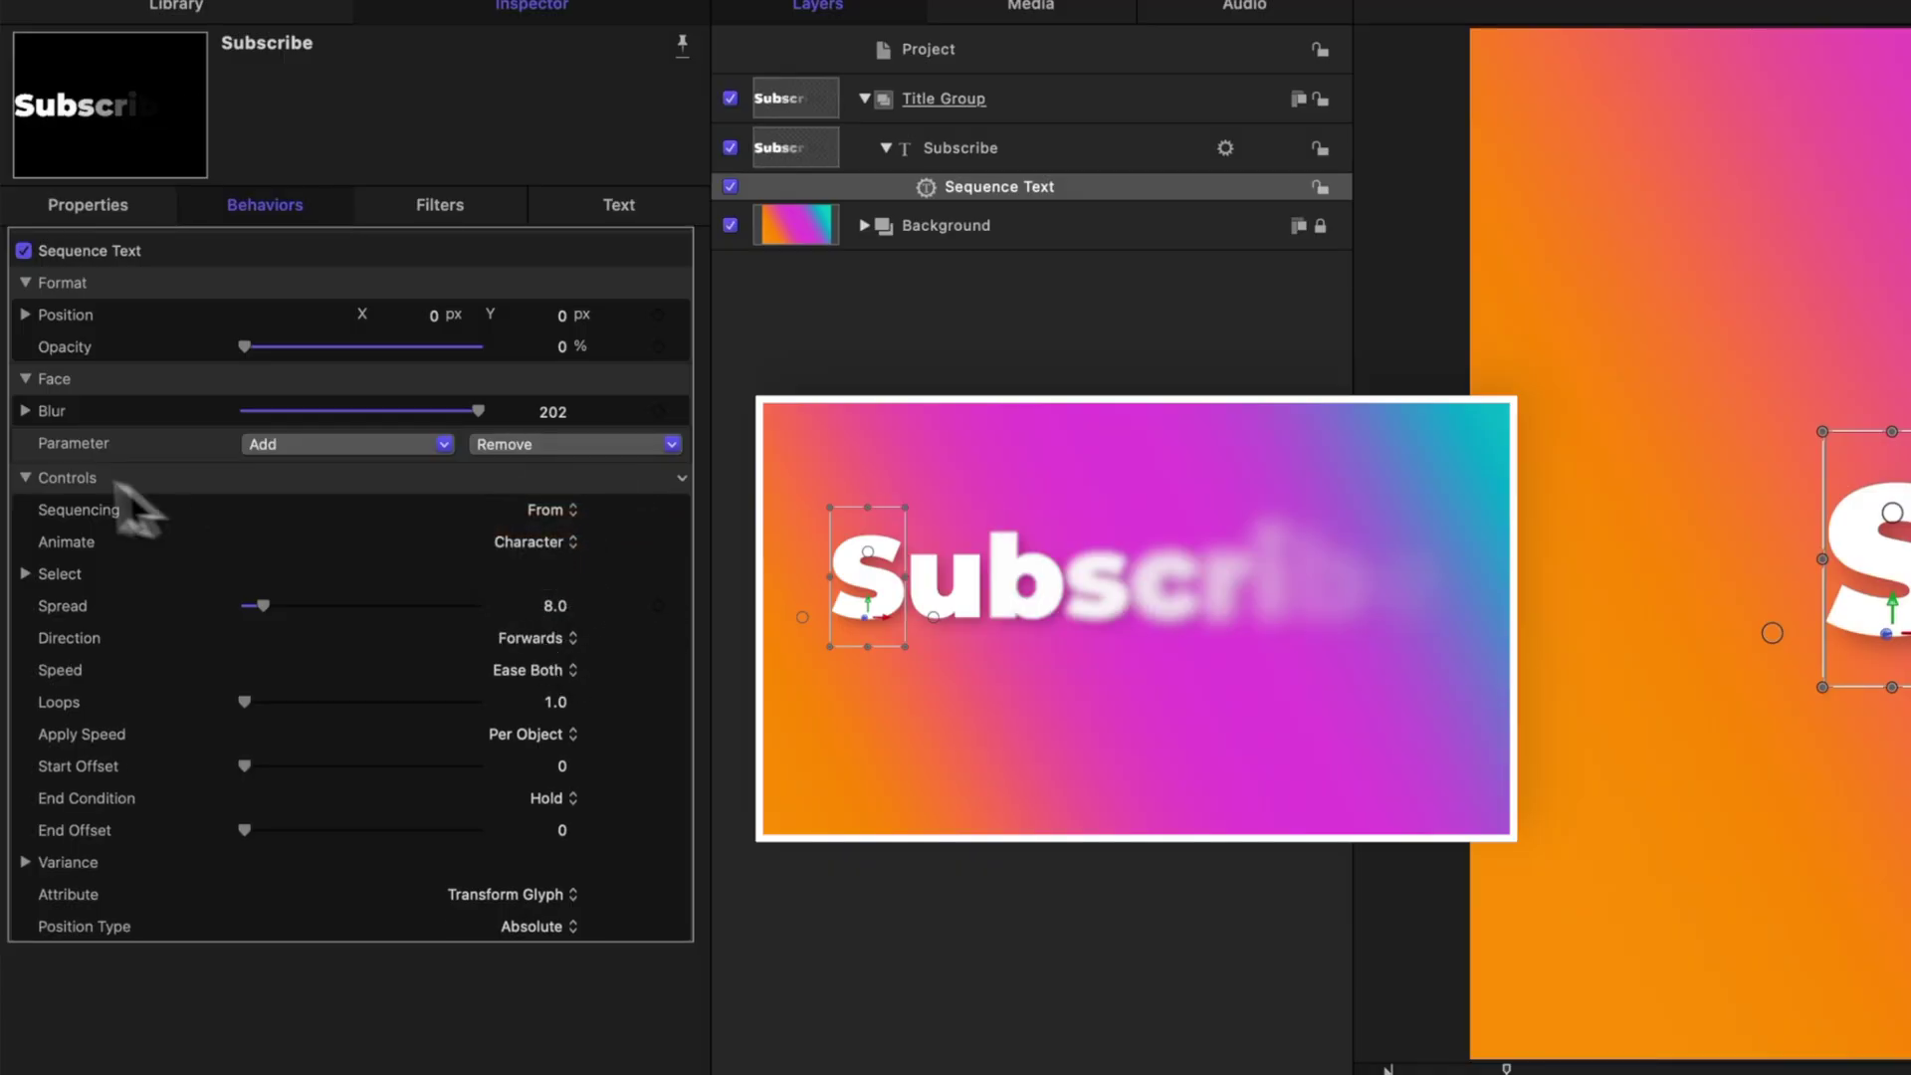
pyautogui.click(301, 443)
pyautogui.moveTo(342, 490)
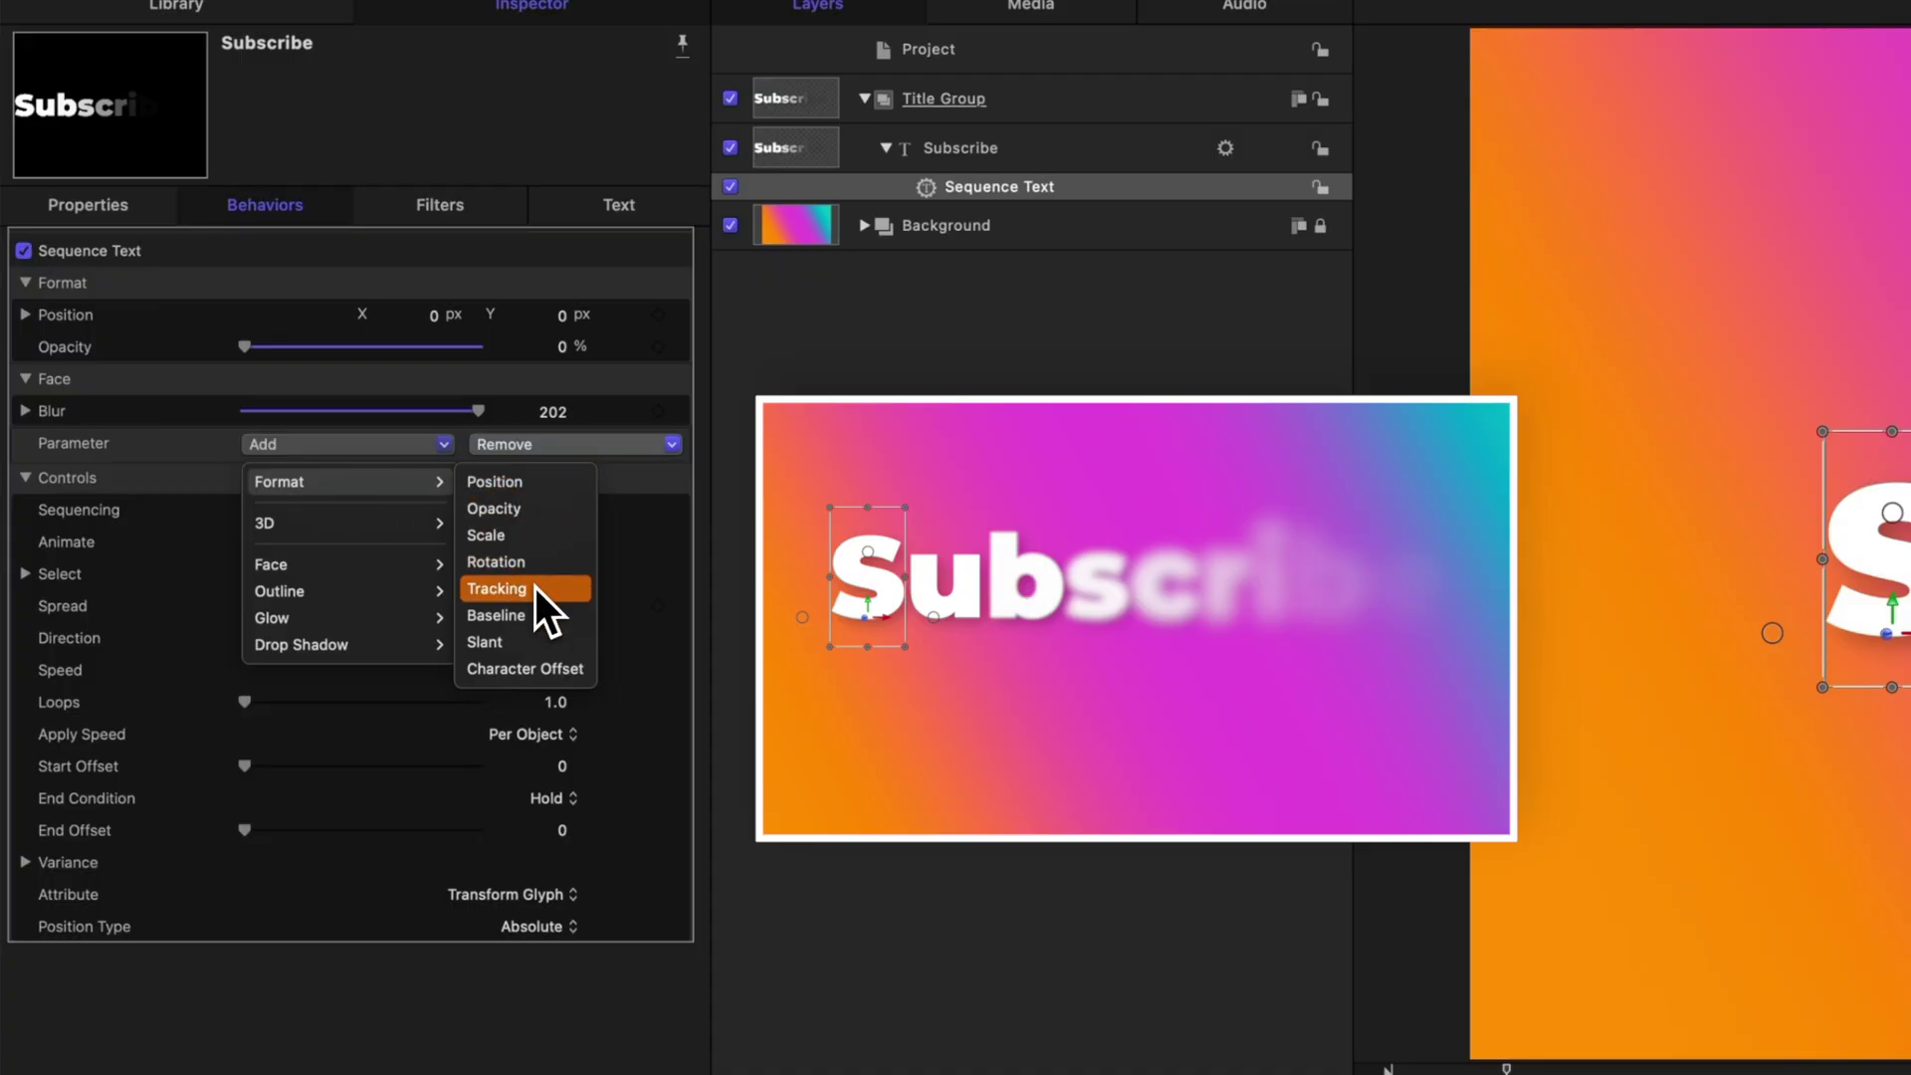
pyautogui.click(495, 589)
# - Set the animated Tracking value to -100%
pyautogui.moveTo(358, 379); pyautogui.dragTo(249, 406)
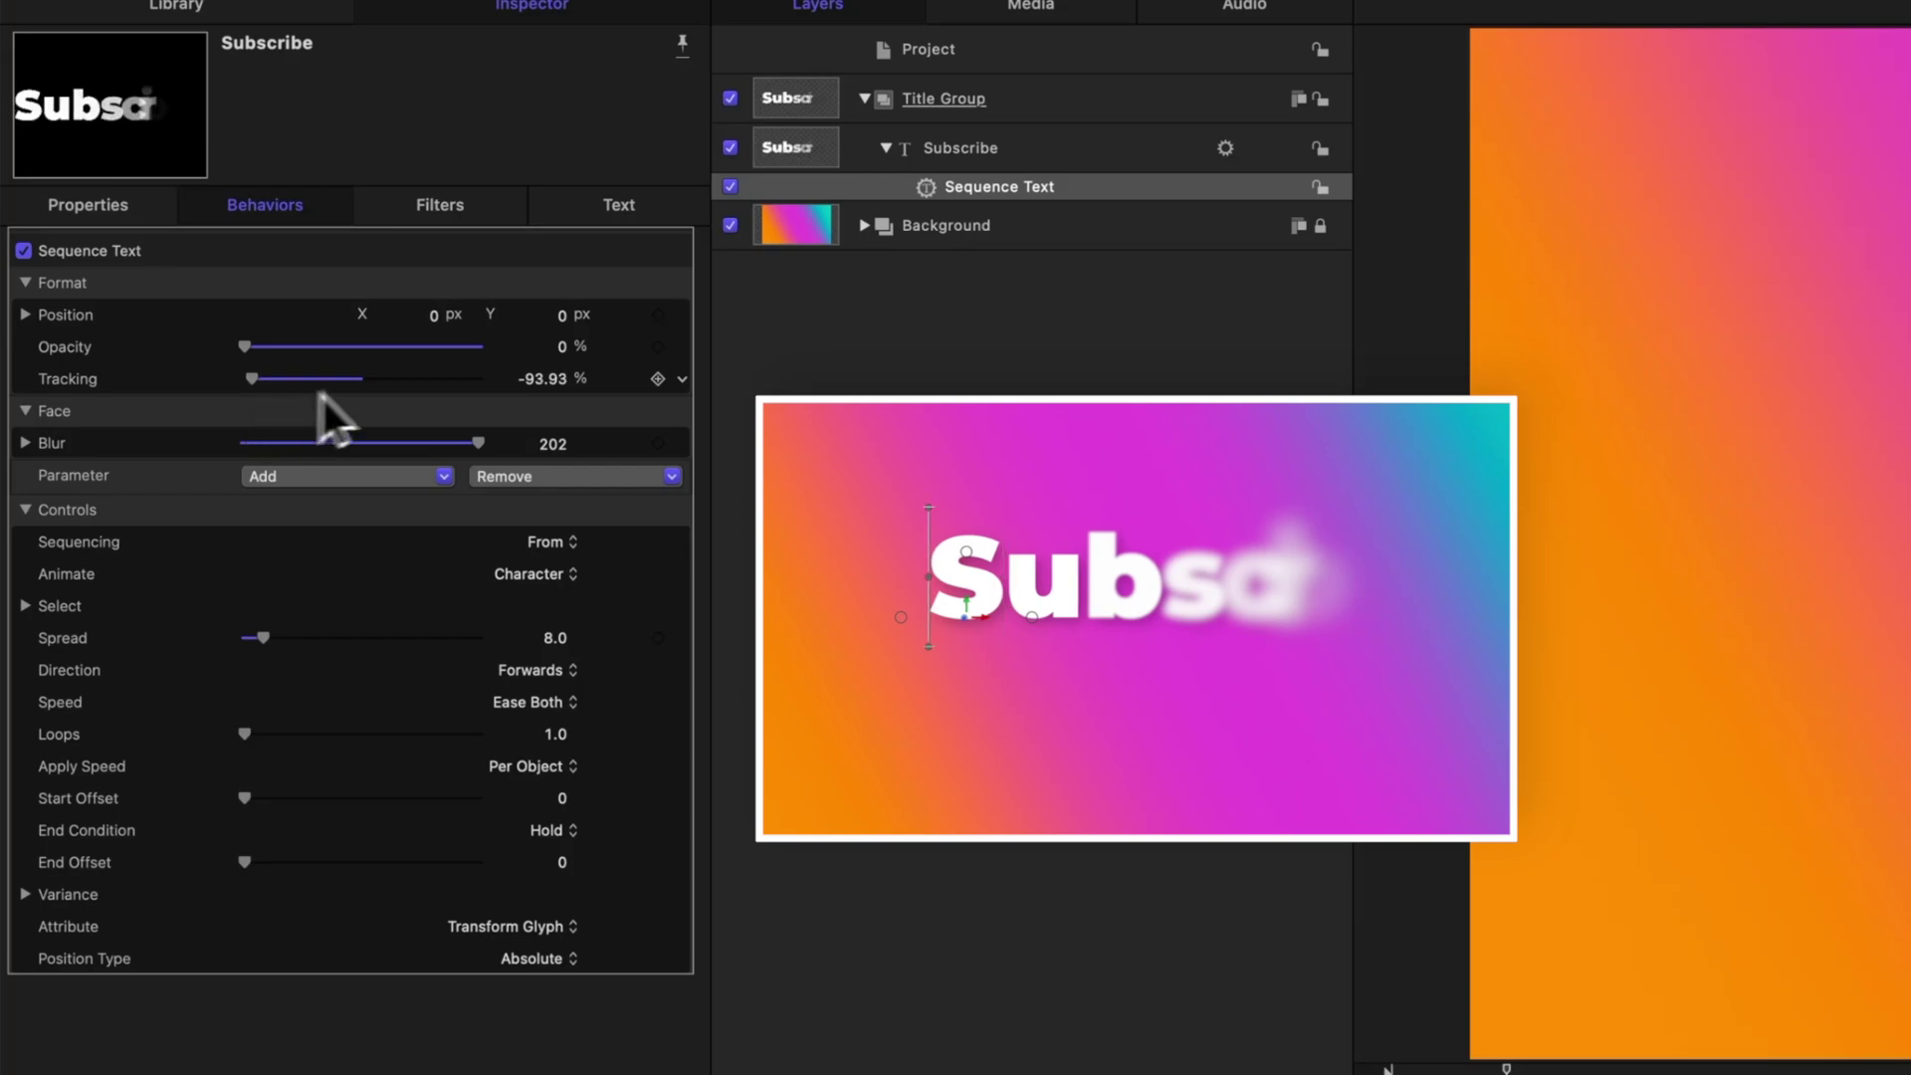
pyautogui.press('super+z')
pyautogui.write('-100')
pyautogui.press('Return')
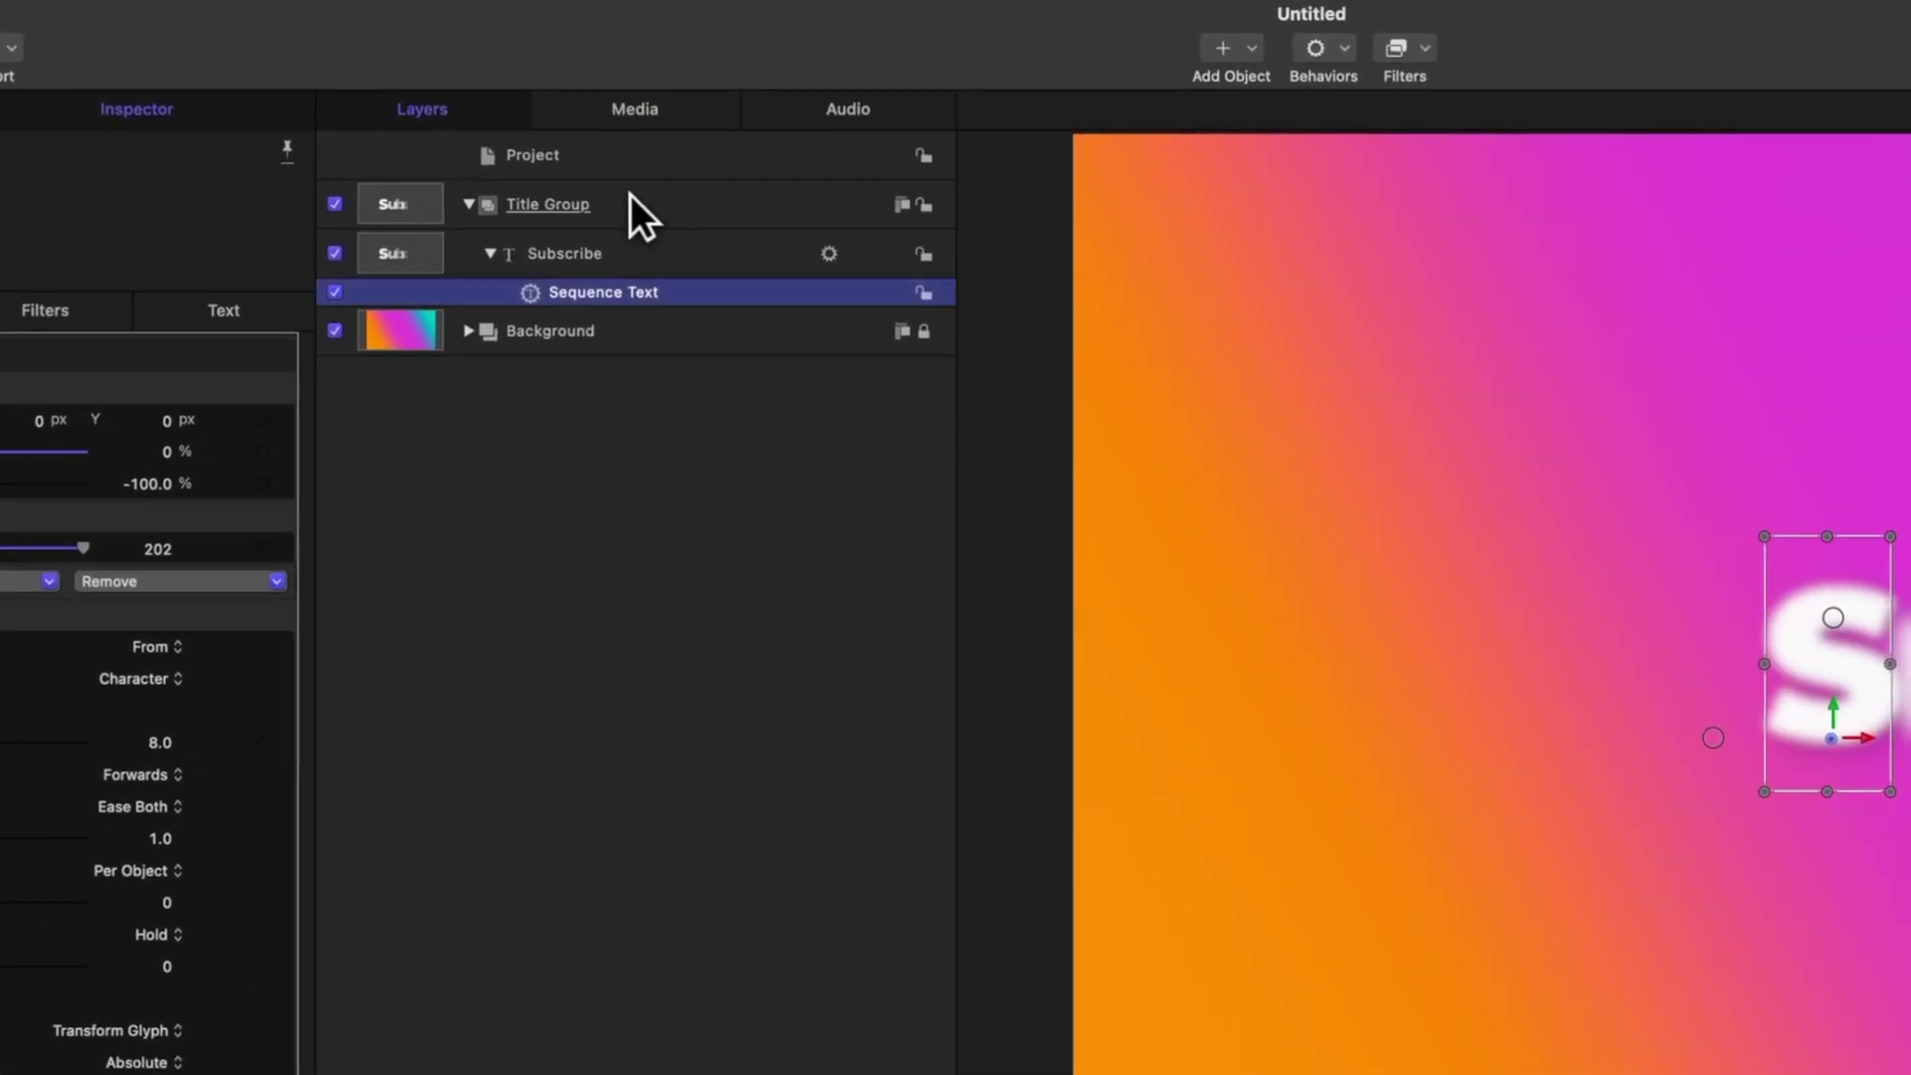
pyautogui.click(910, 120)
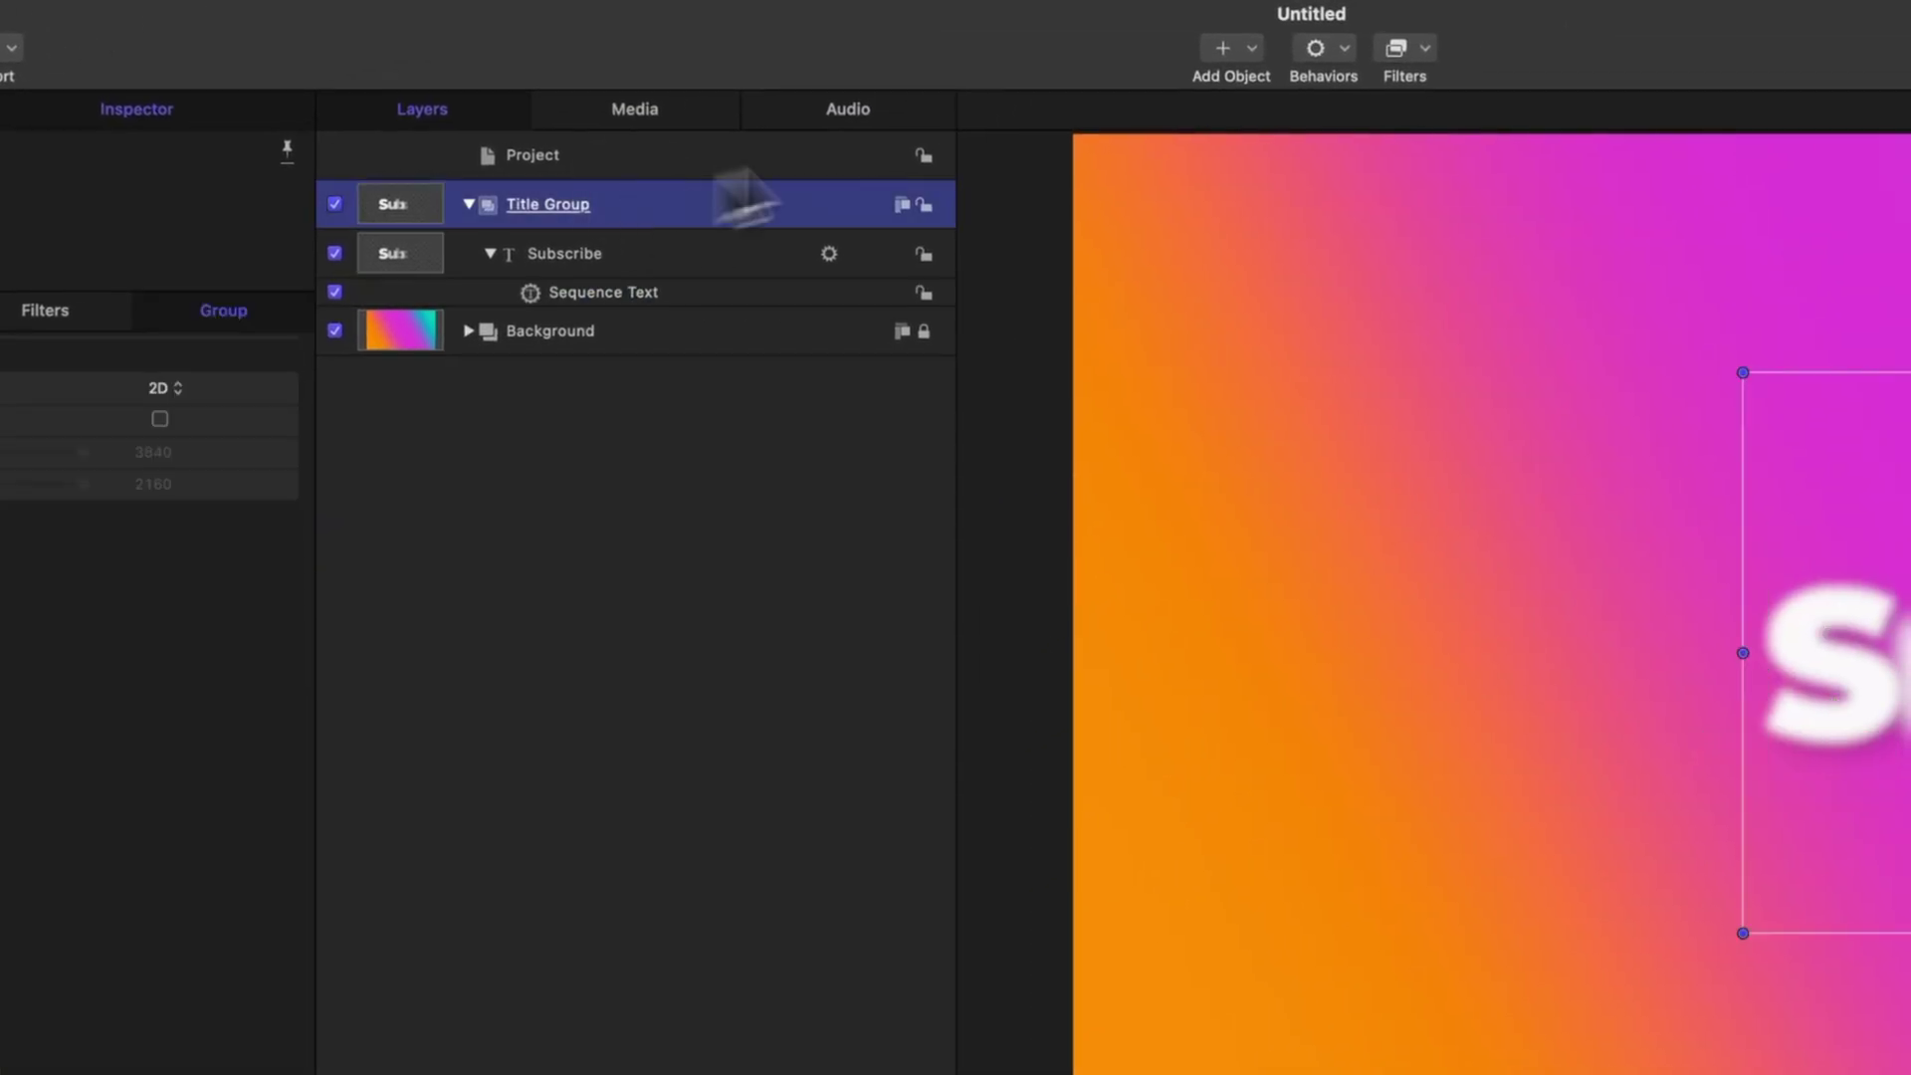
# - Add a Levels filter to the Title Group and expand its Histogram Opacity channel
pyautogui.click(1414, 46)
pyautogui.moveTo(1595, 211)
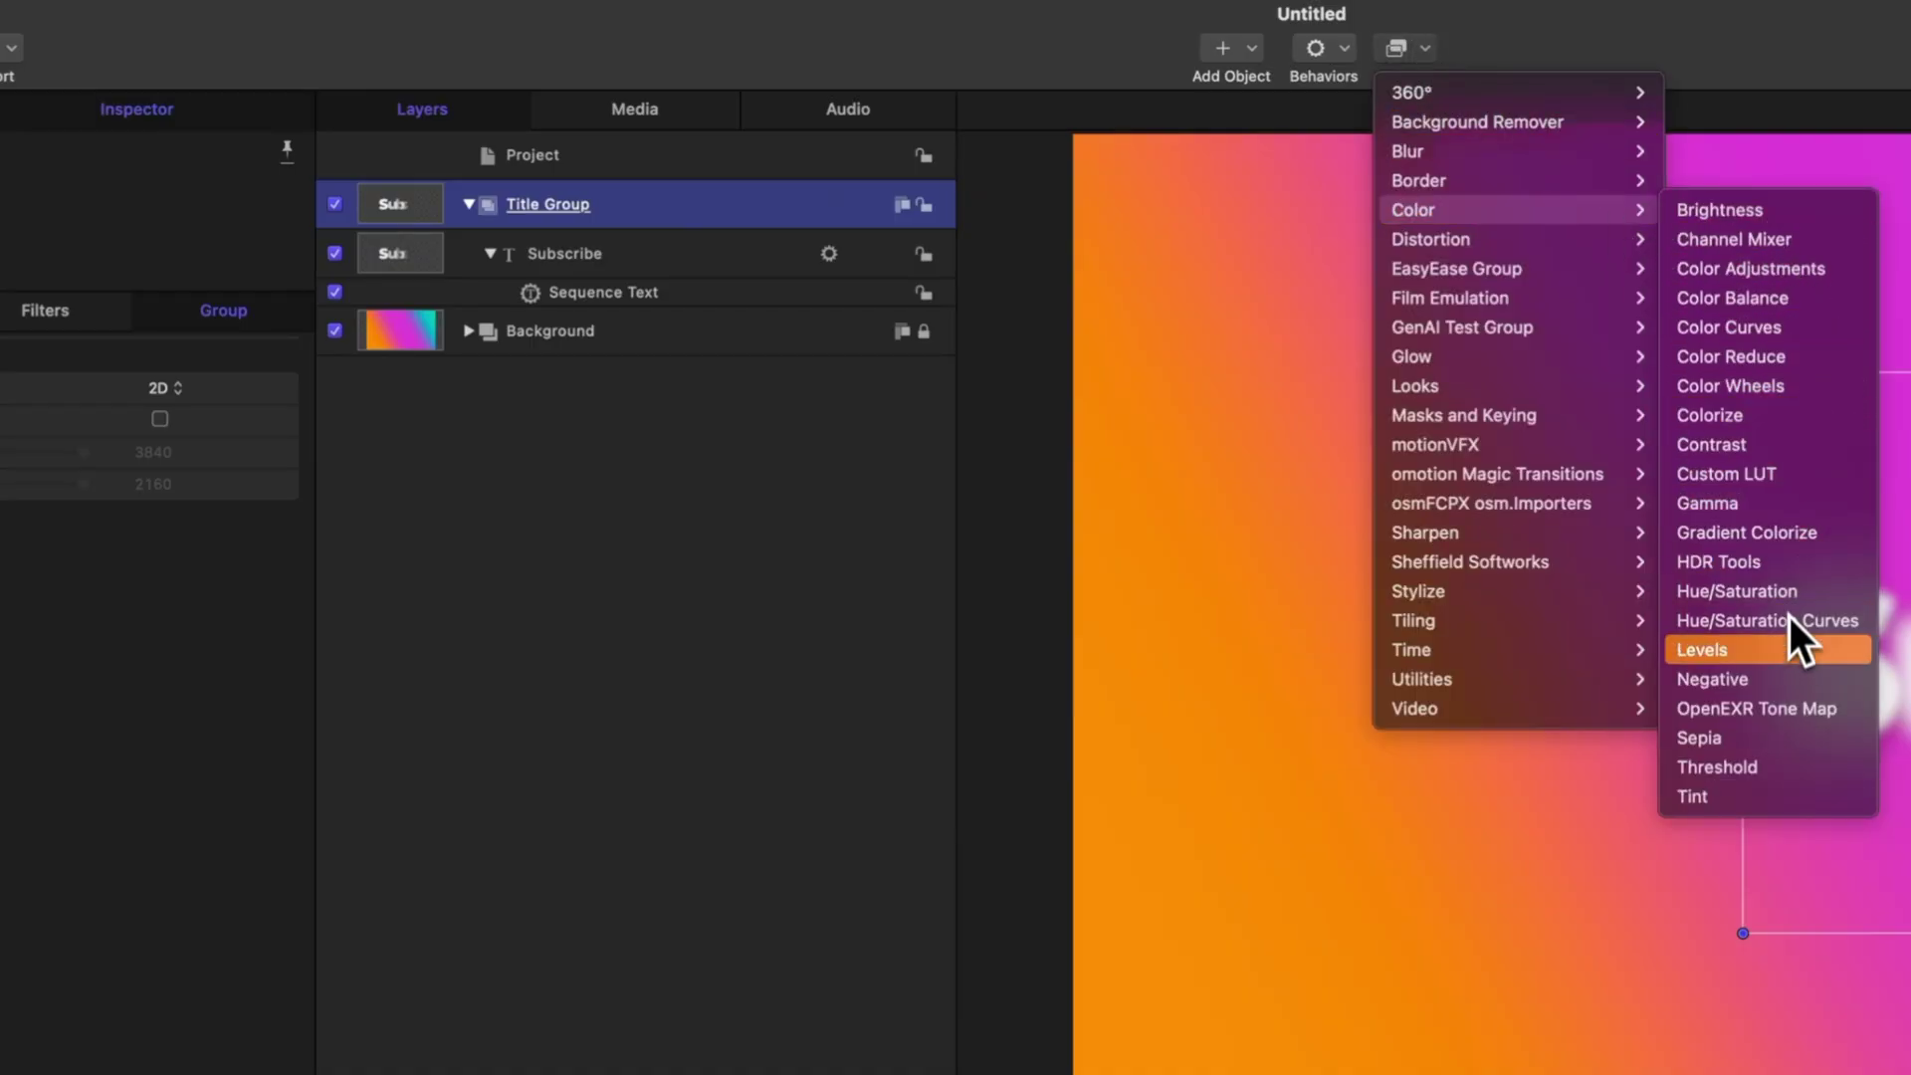
pyautogui.click(1790, 653)
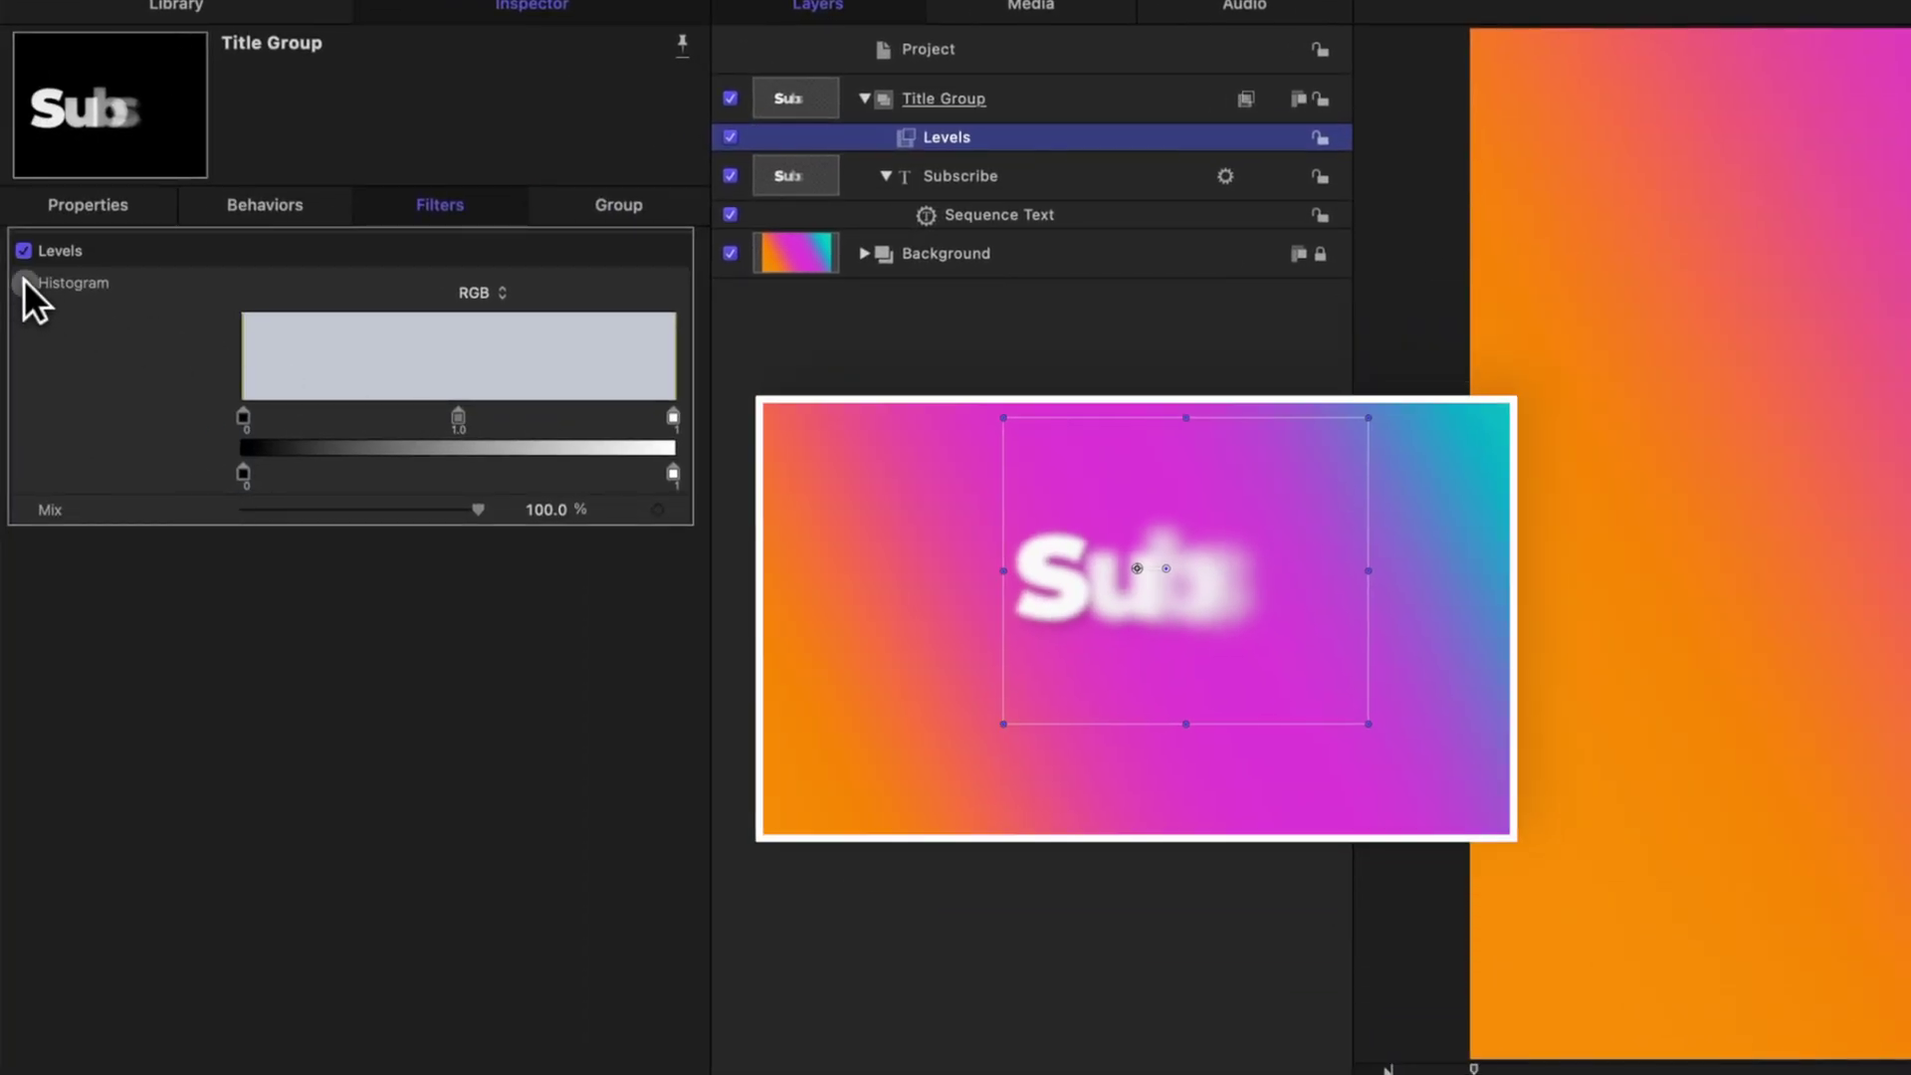
pyautogui.click(24, 281)
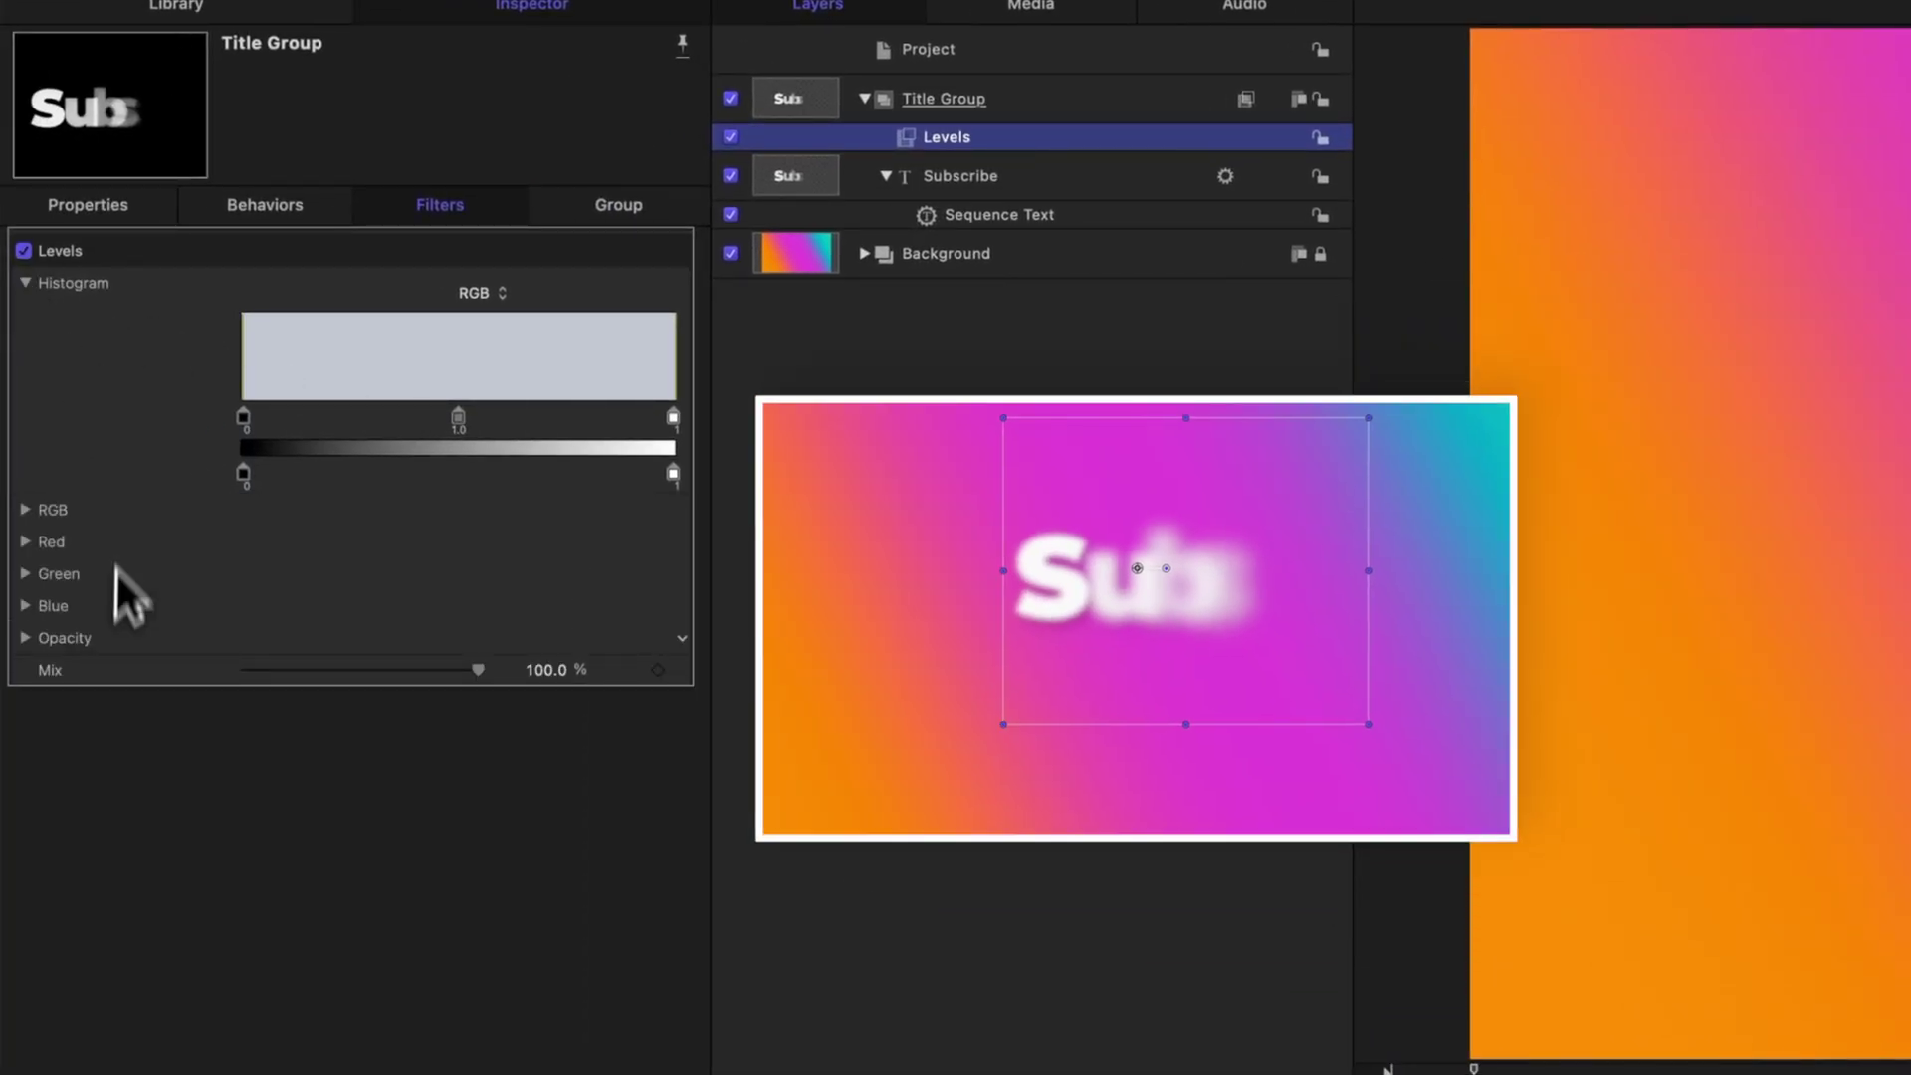
pyautogui.click(116, 629)
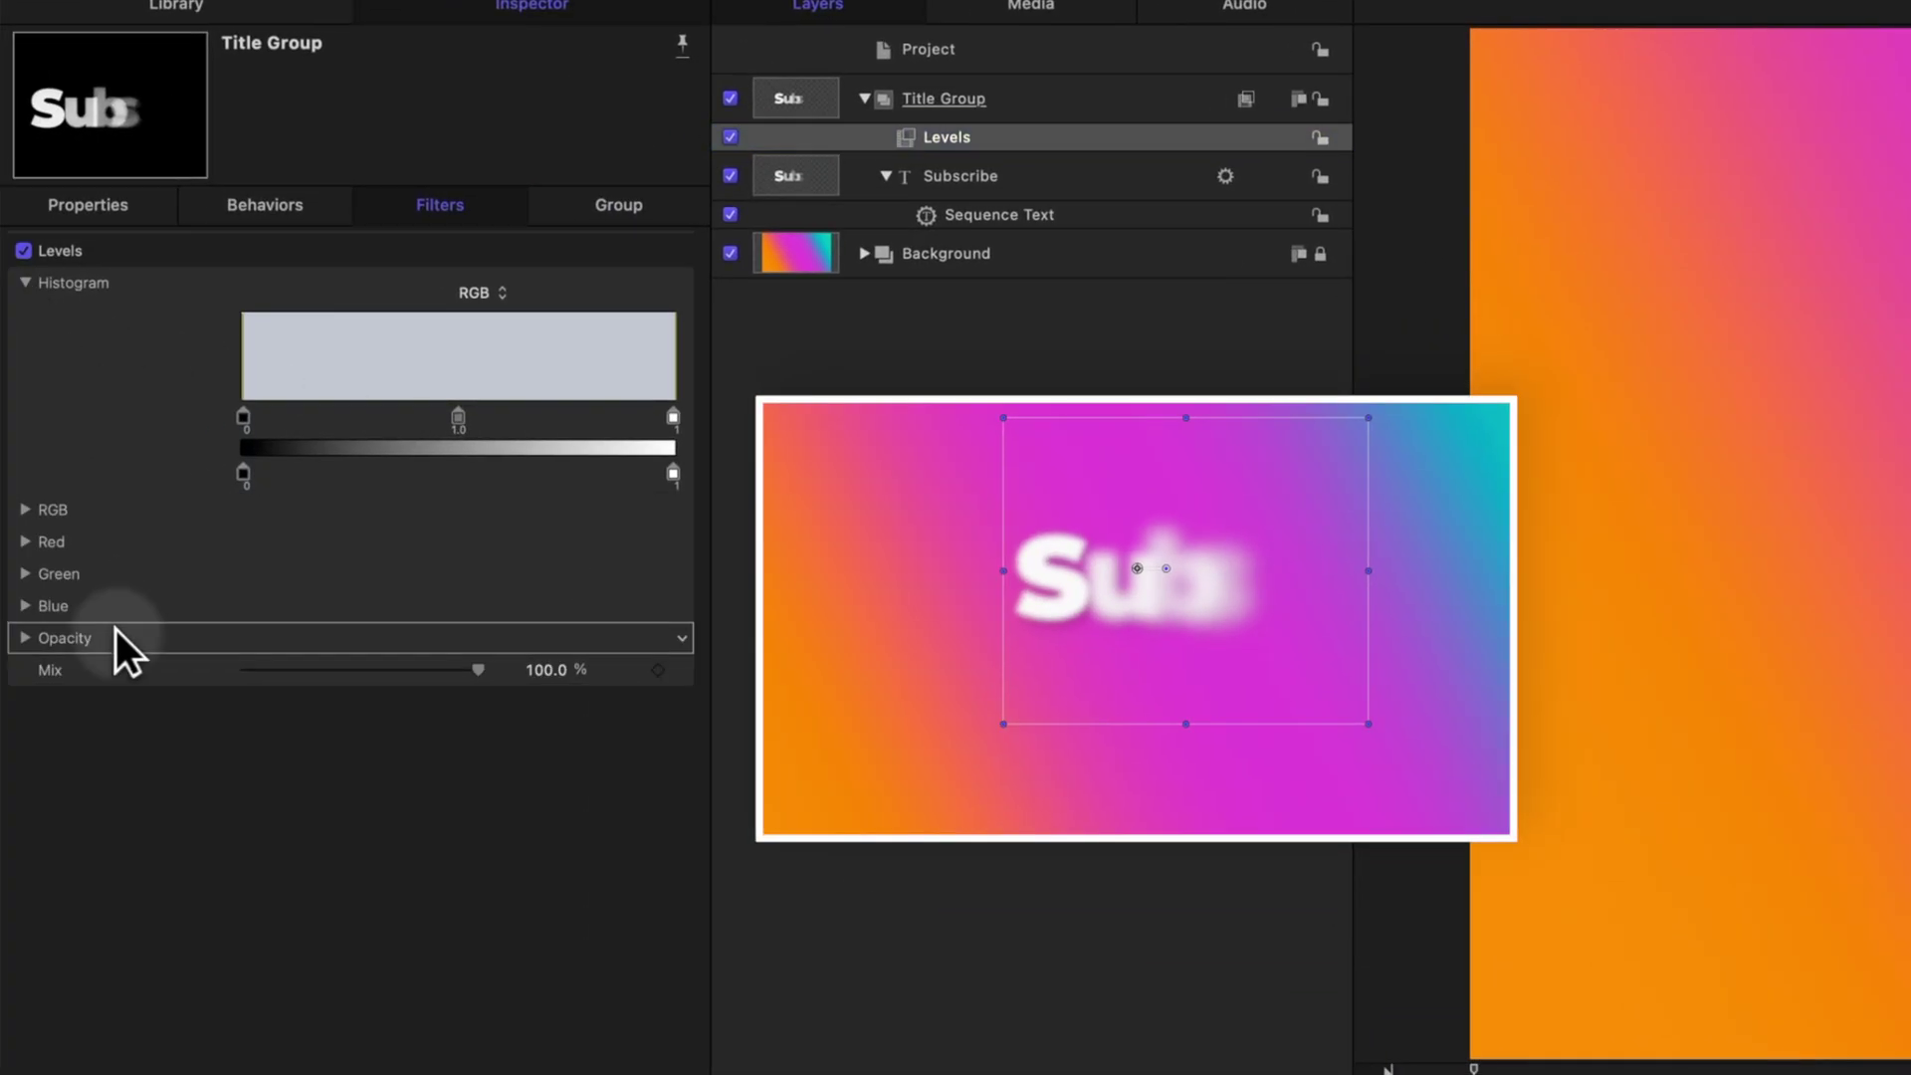
pyautogui.click(27, 638)
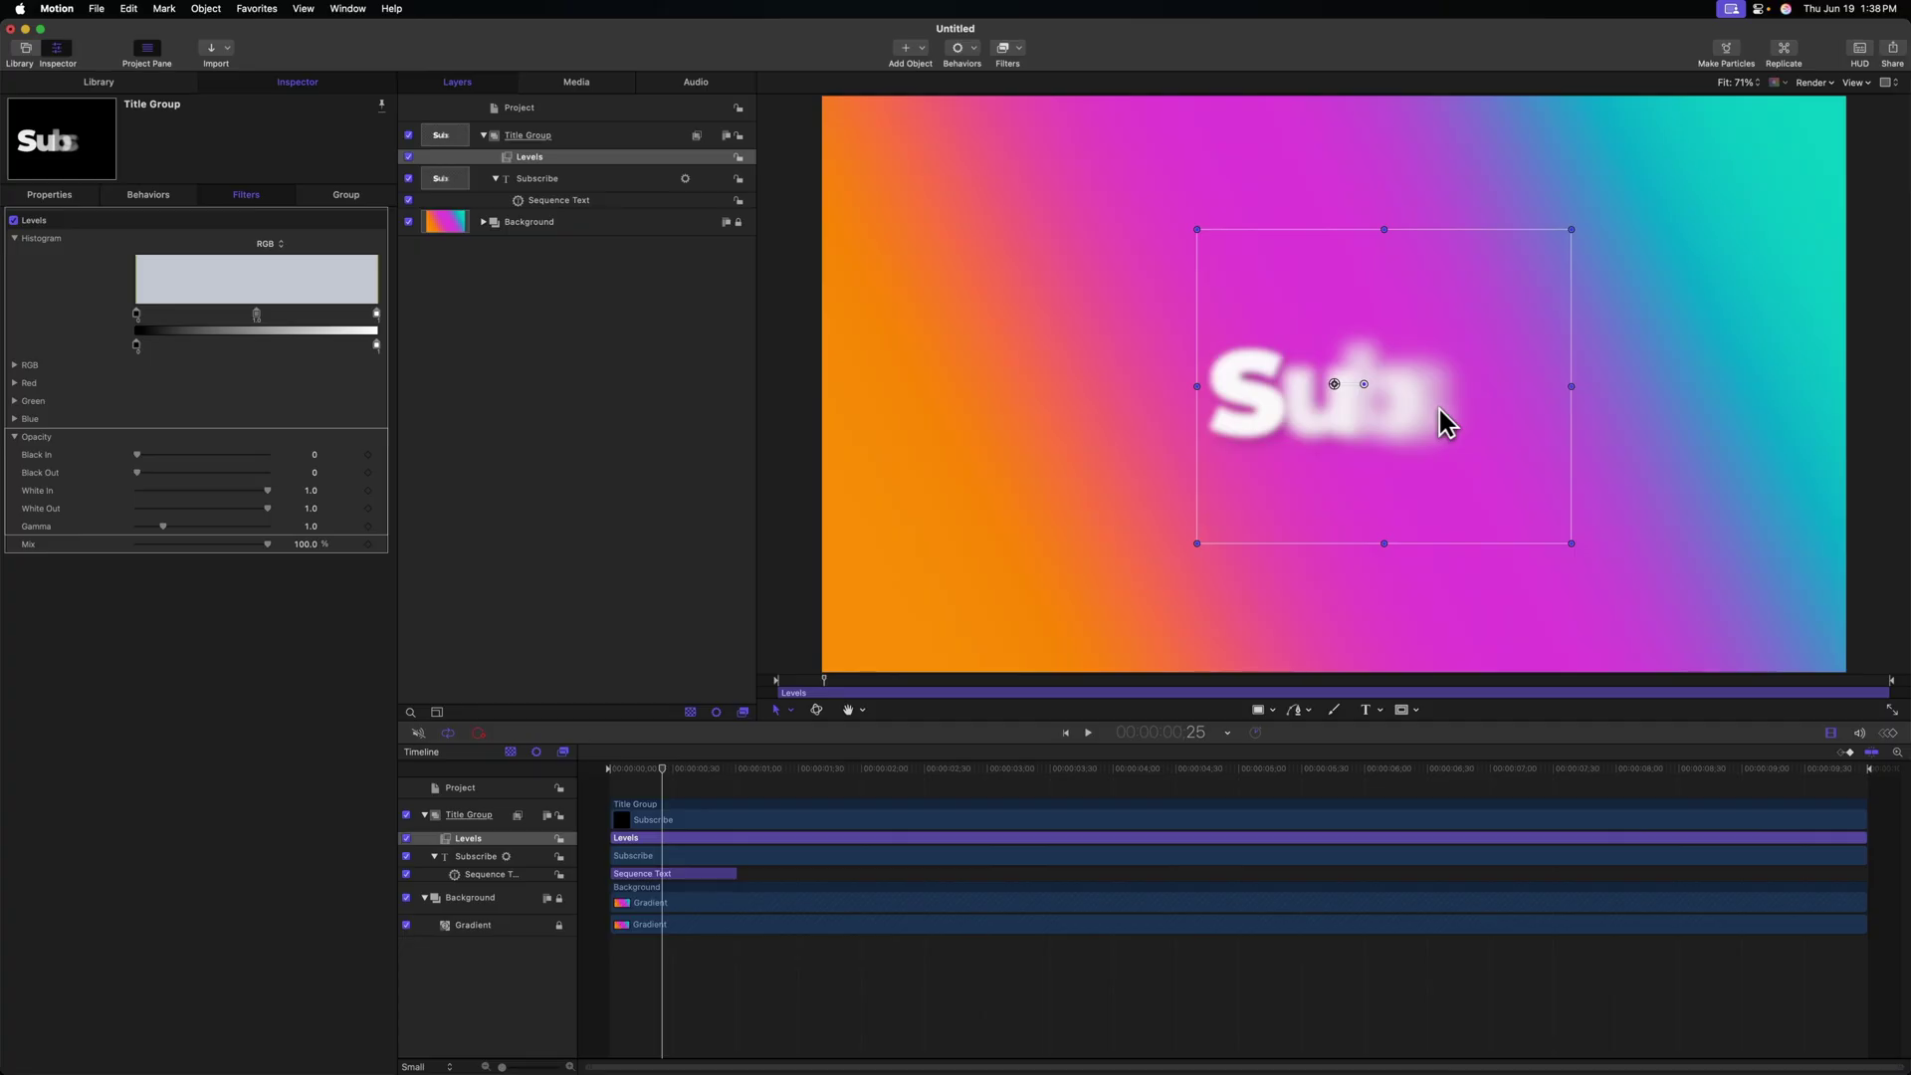
# - Set the Levels opacity Black In to 0.2 and White In to 0.21
pyautogui.moveTo(1359, 384); pyautogui.dragTo(259, 380)
pyautogui.moveTo(139, 454)
pyautogui.mouseDown()
pyautogui.moveTo(196, 457)
pyautogui.moveTo(116, 461)
pyautogui.mouseUp()
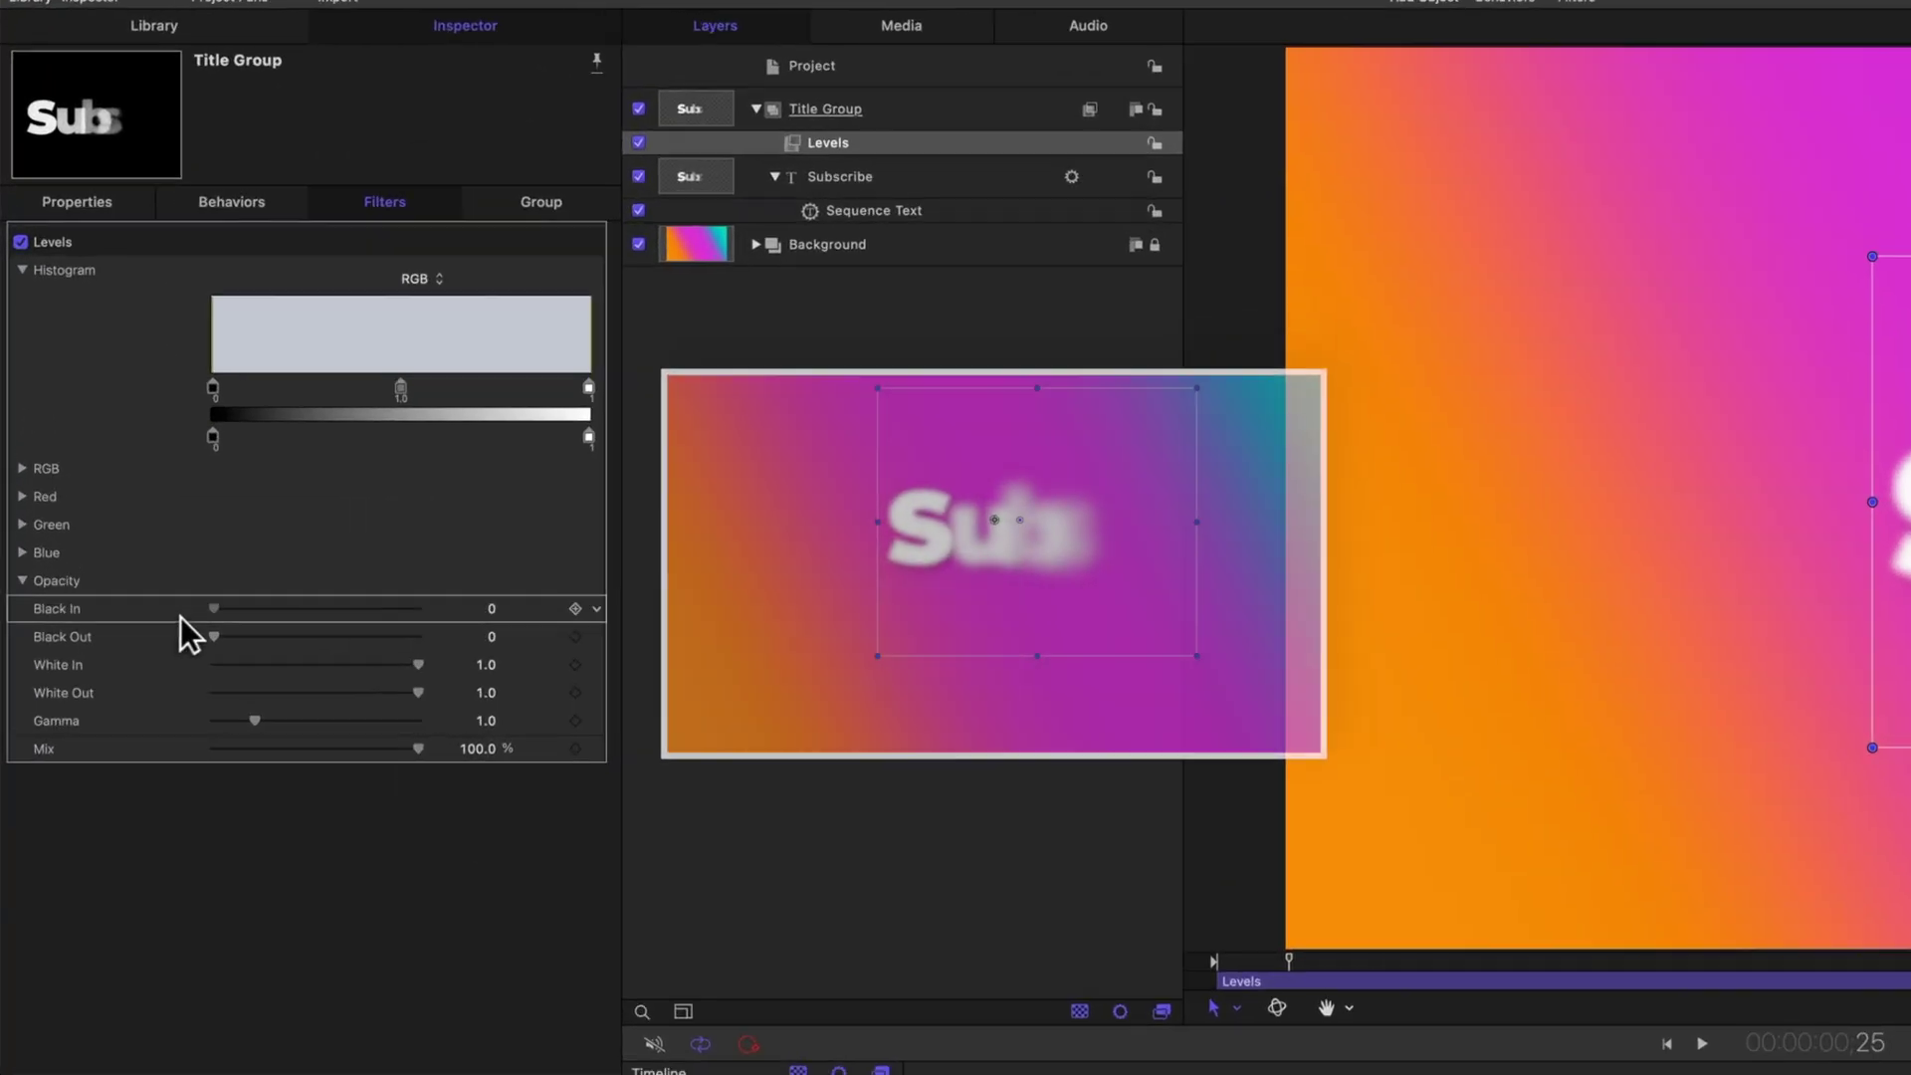
pyautogui.moveTo(208, 615); pyautogui.dragTo(286, 619)
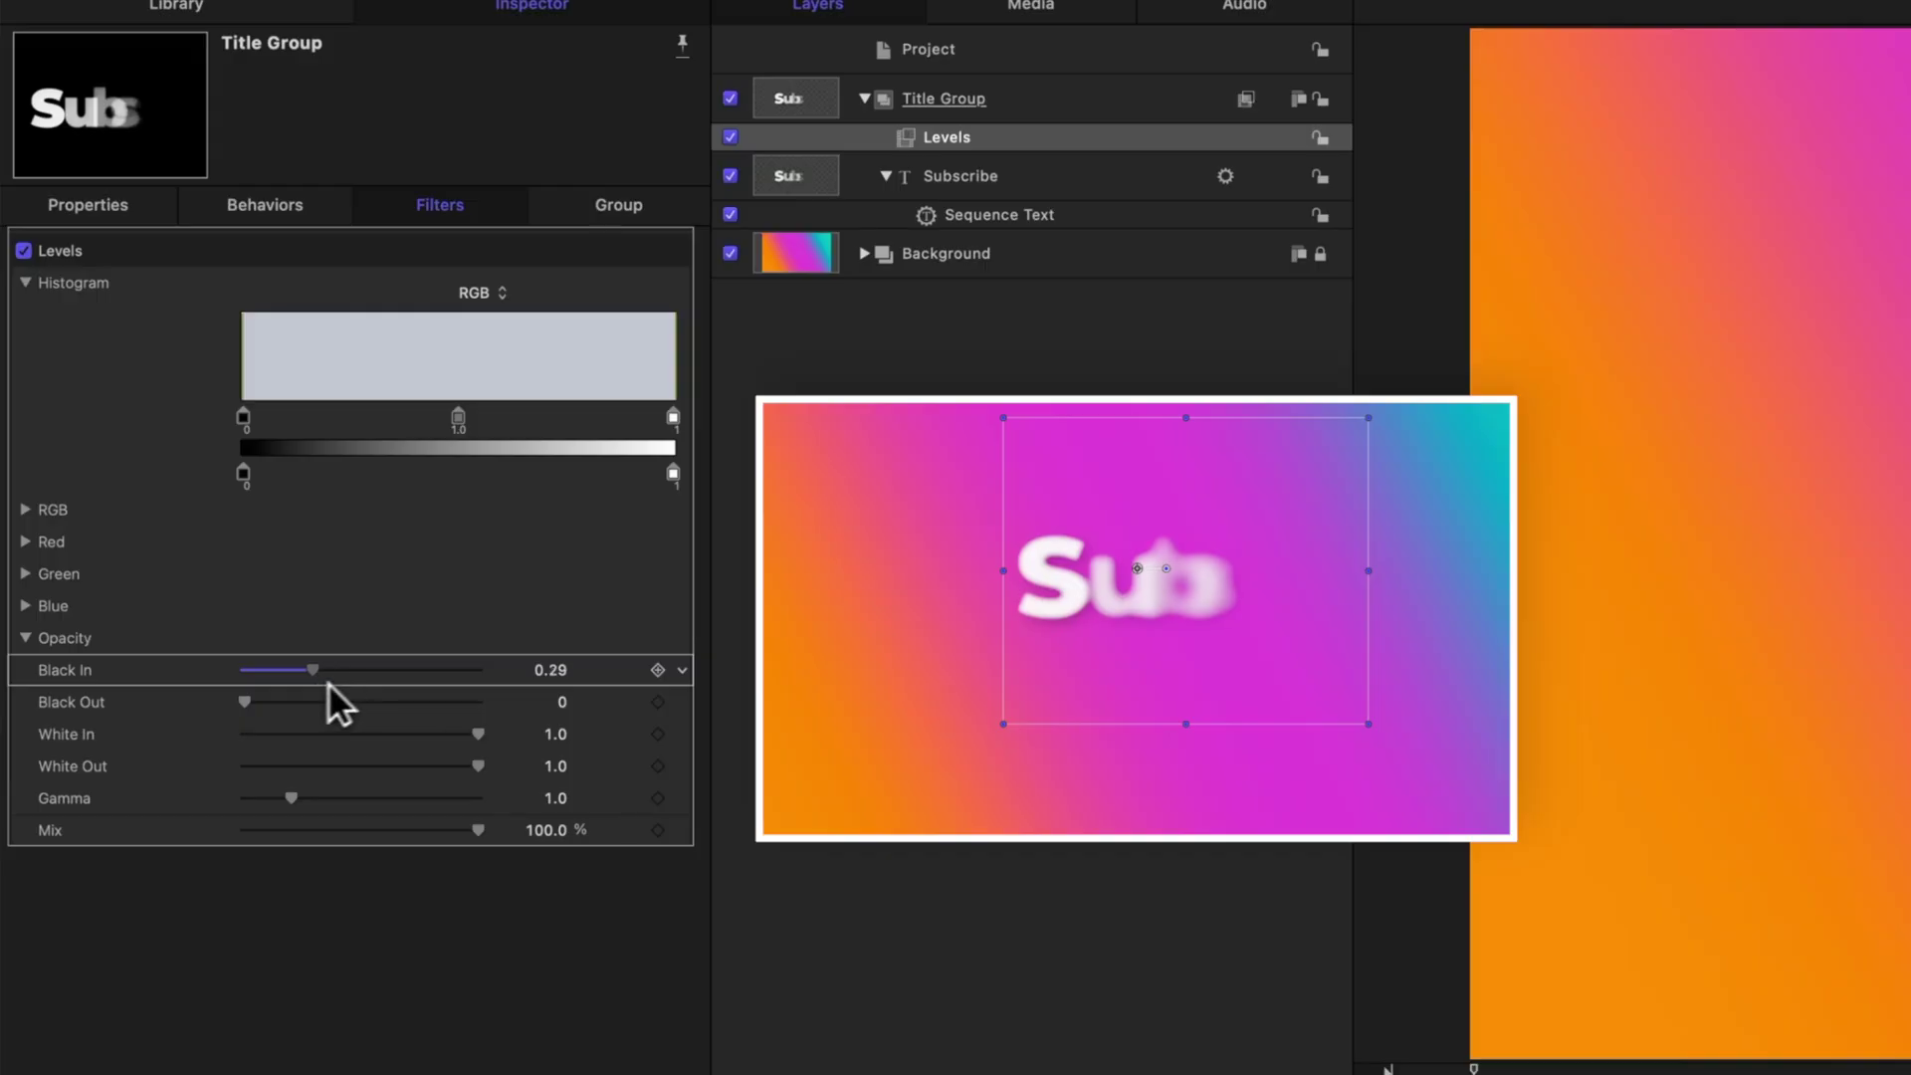
pyautogui.moveTo(328, 683); pyautogui.dragTo(240, 713)
pyautogui.click(562, 670)
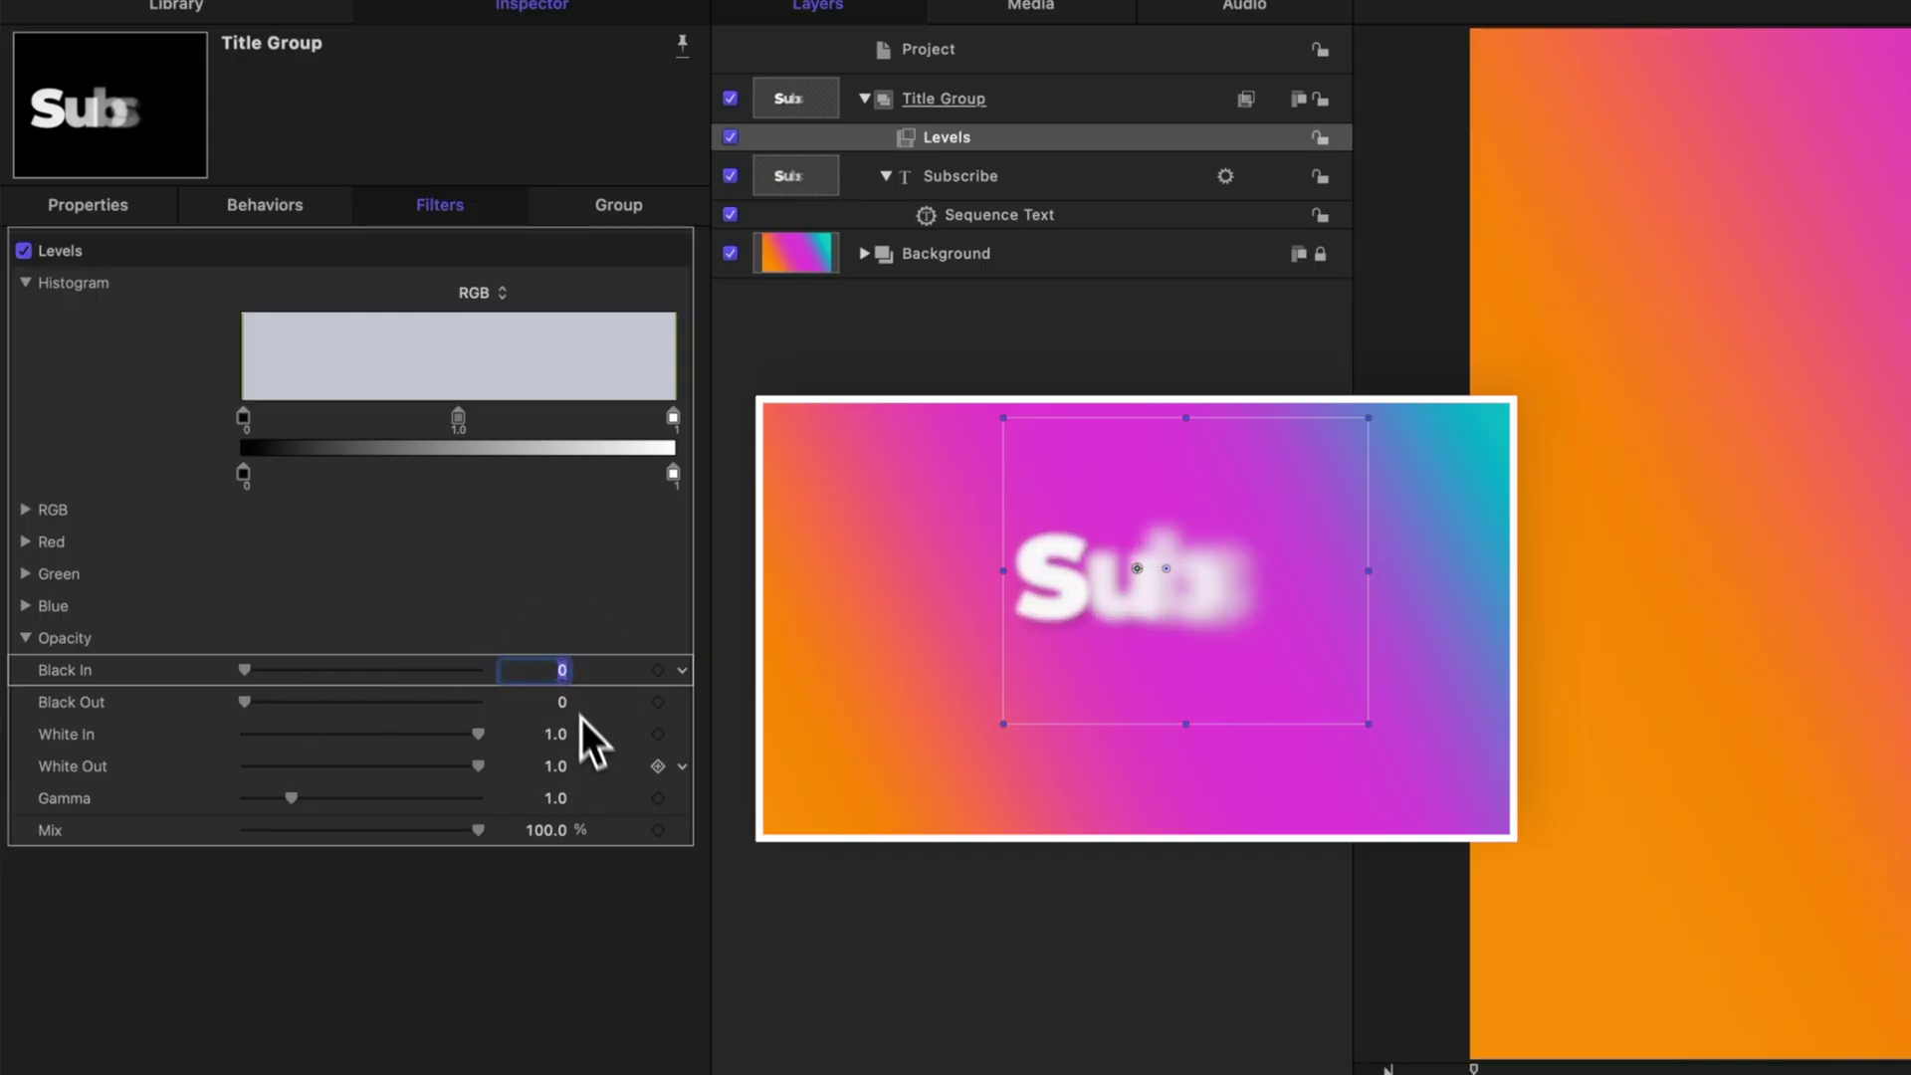
pyautogui.write('0.2')
pyautogui.press('Return')
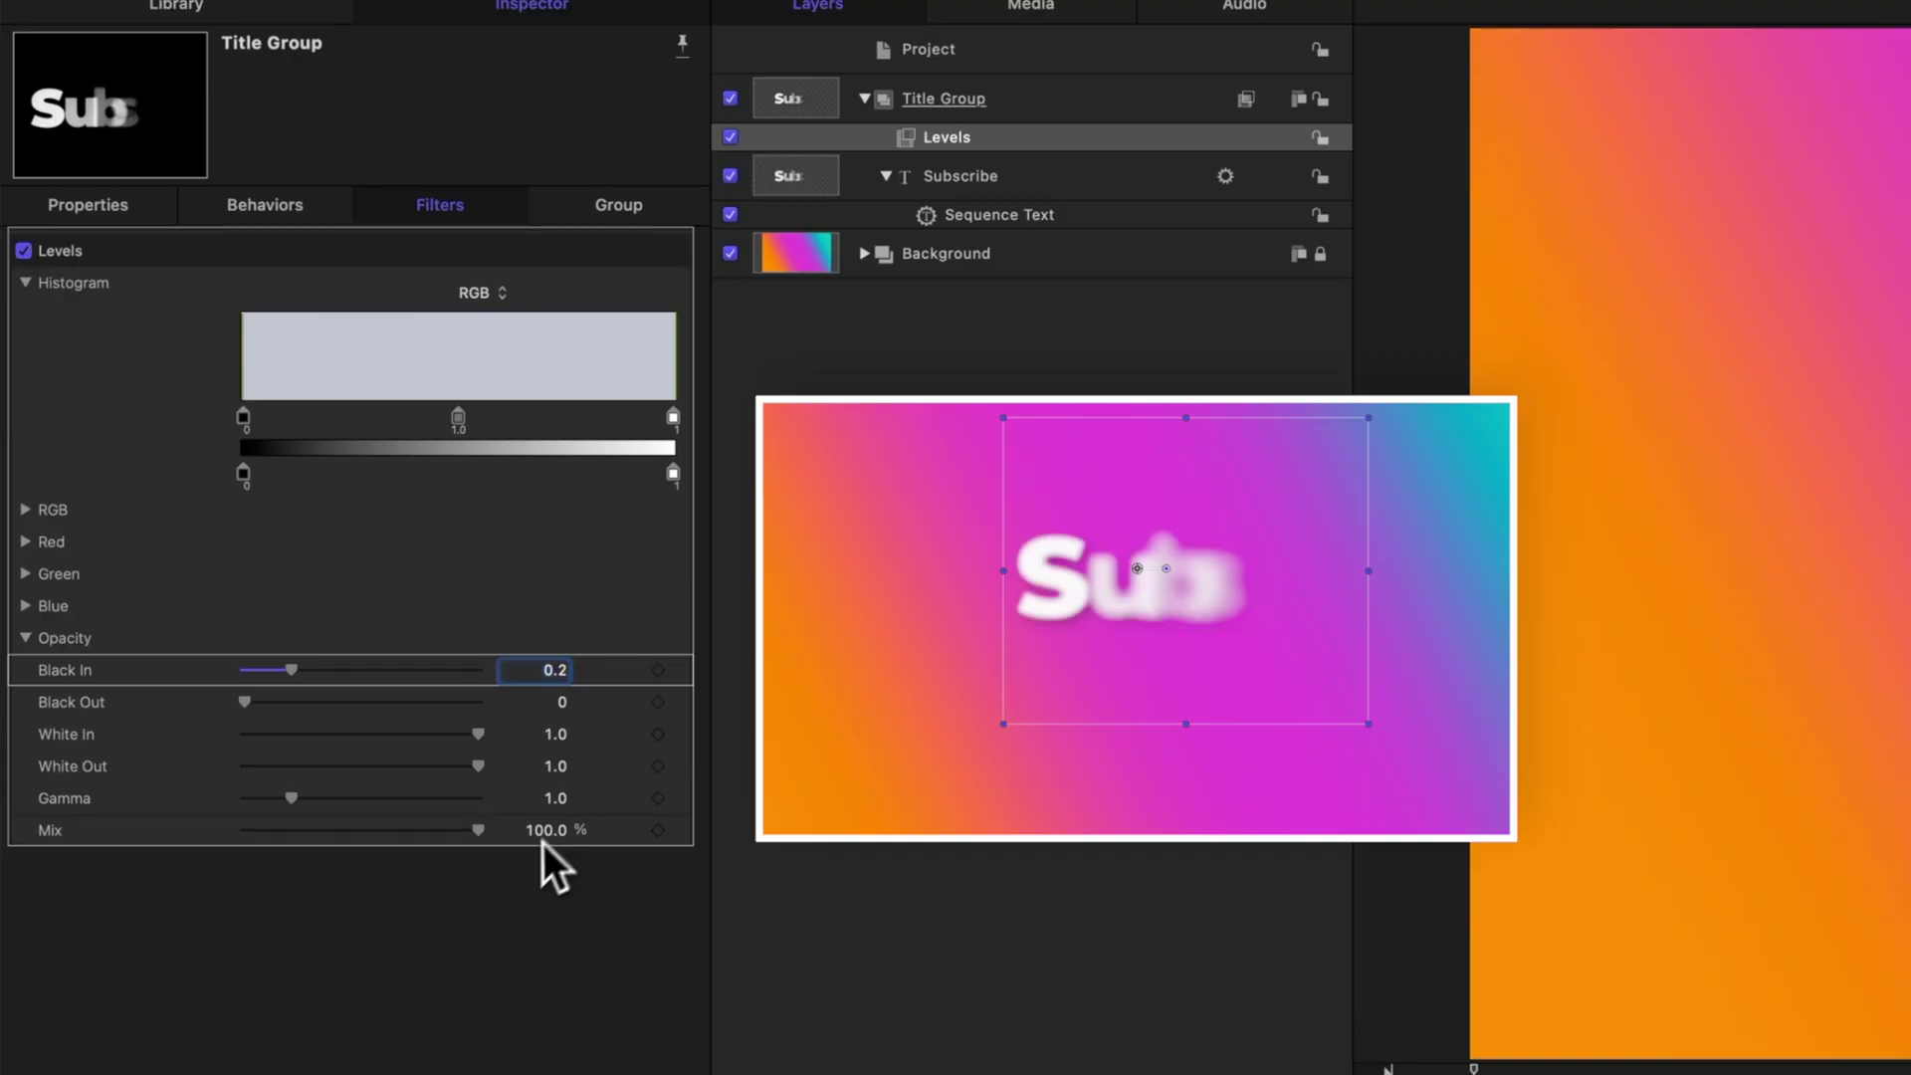
pyautogui.click(551, 737)
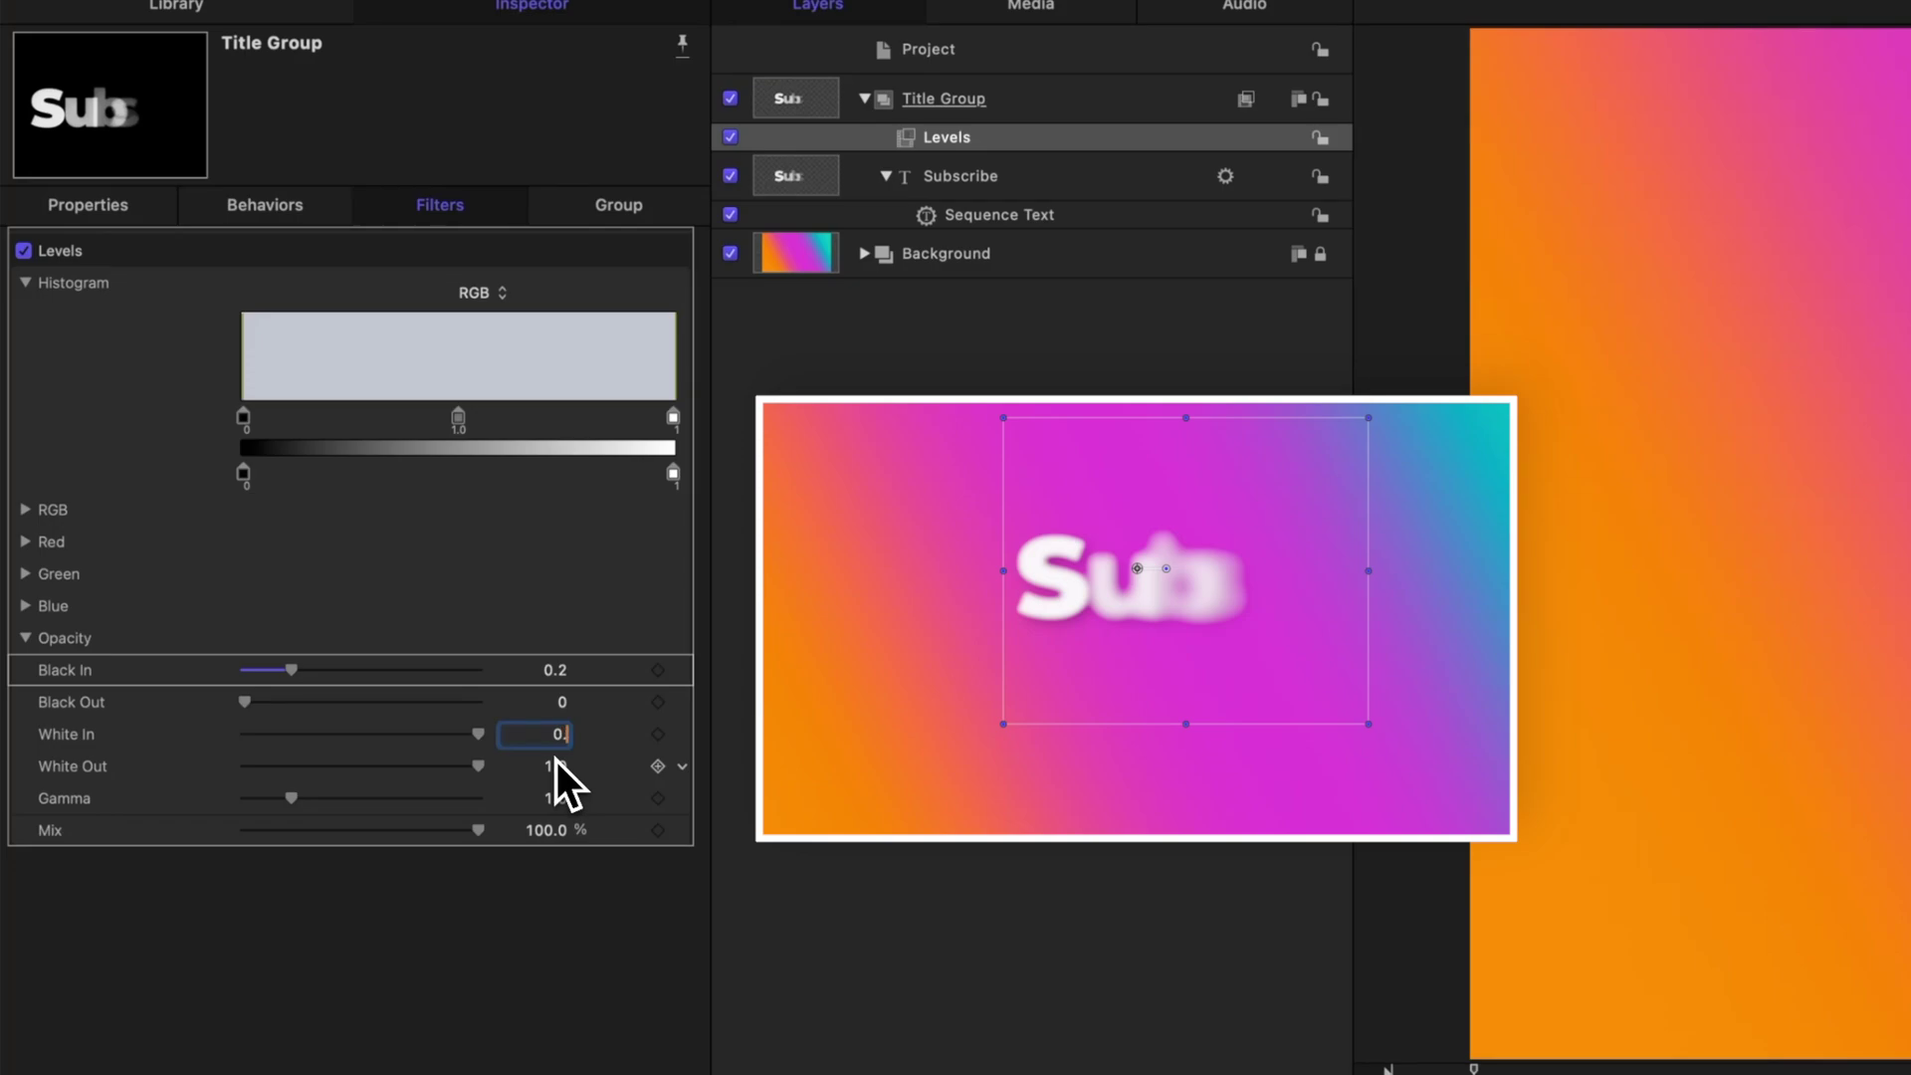
pyautogui.write('0.21')
pyautogui.press('Return')
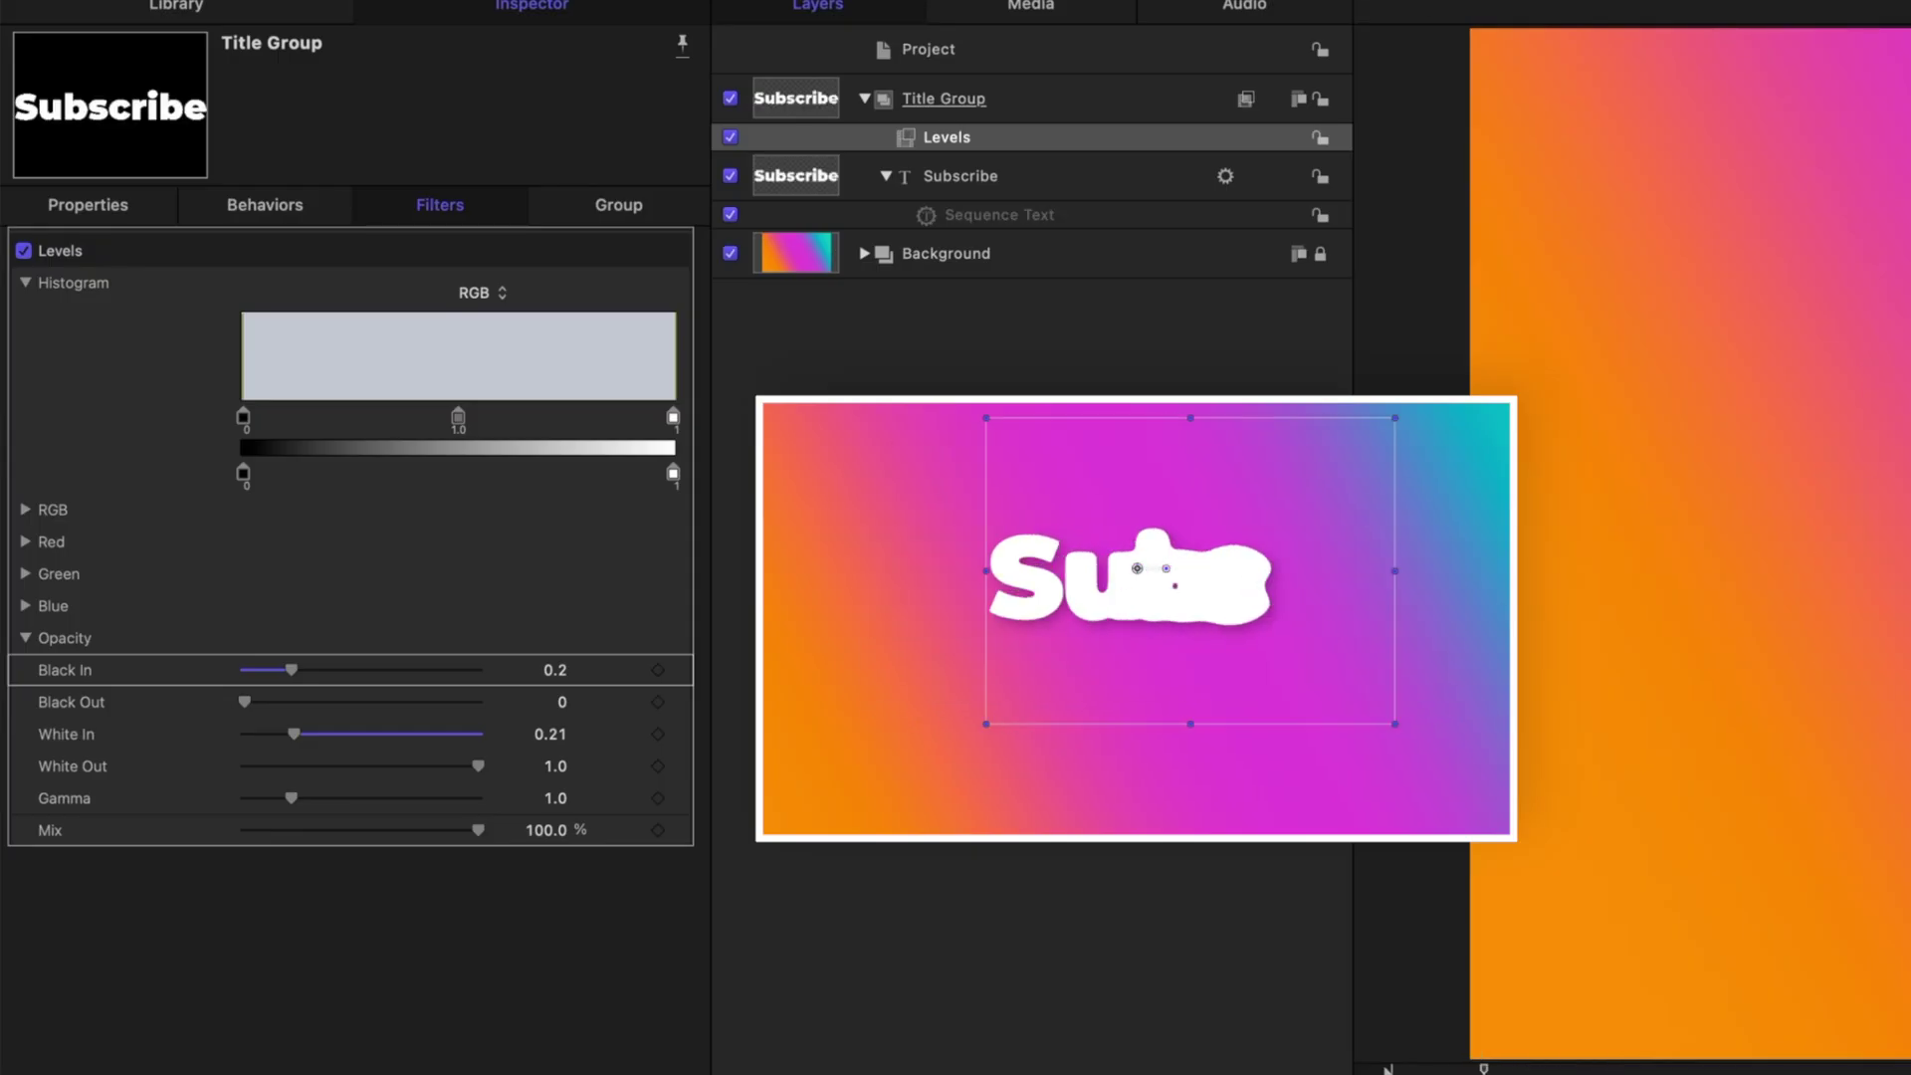
pyautogui.click(995, 213)
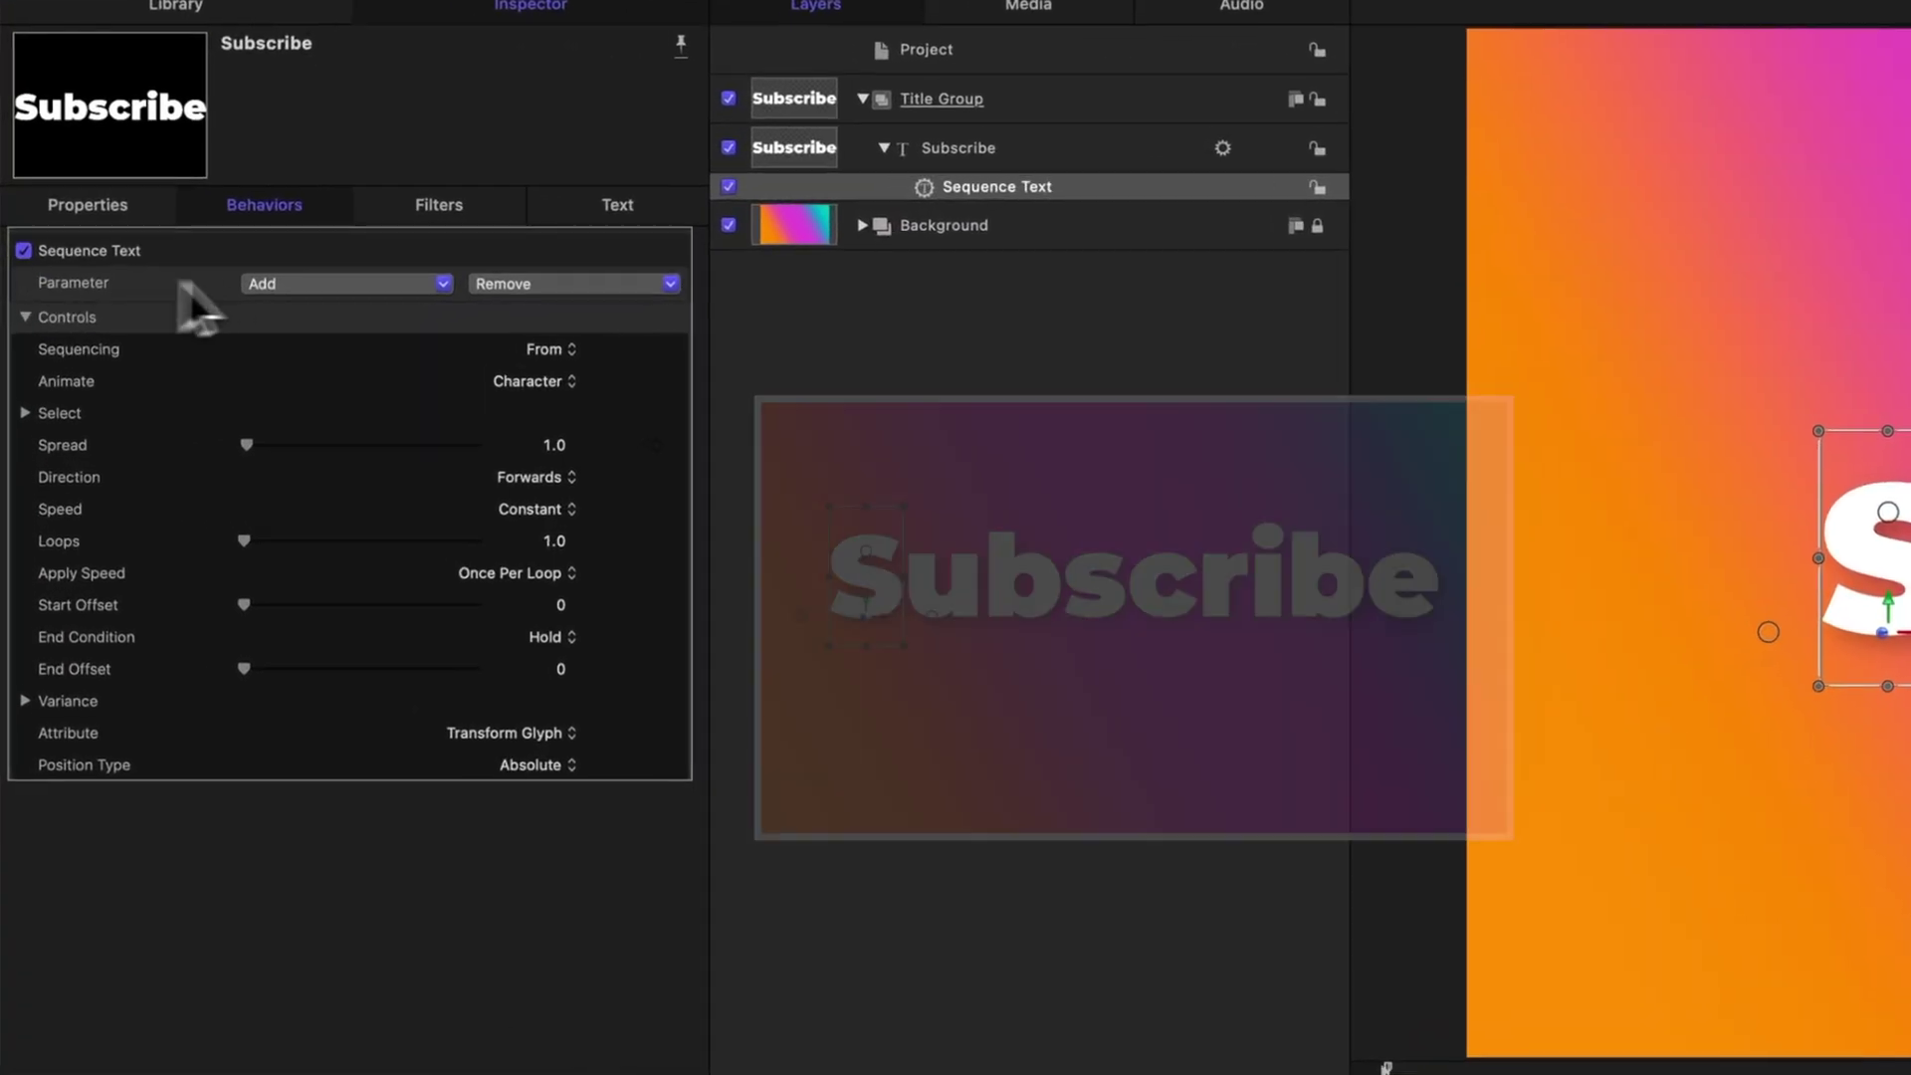
# - Add Scale to the Sequence Text parameters at 0% and preview the letters growing in
pyautogui.click(158, 241)
pyautogui.moveTo(299, 321)
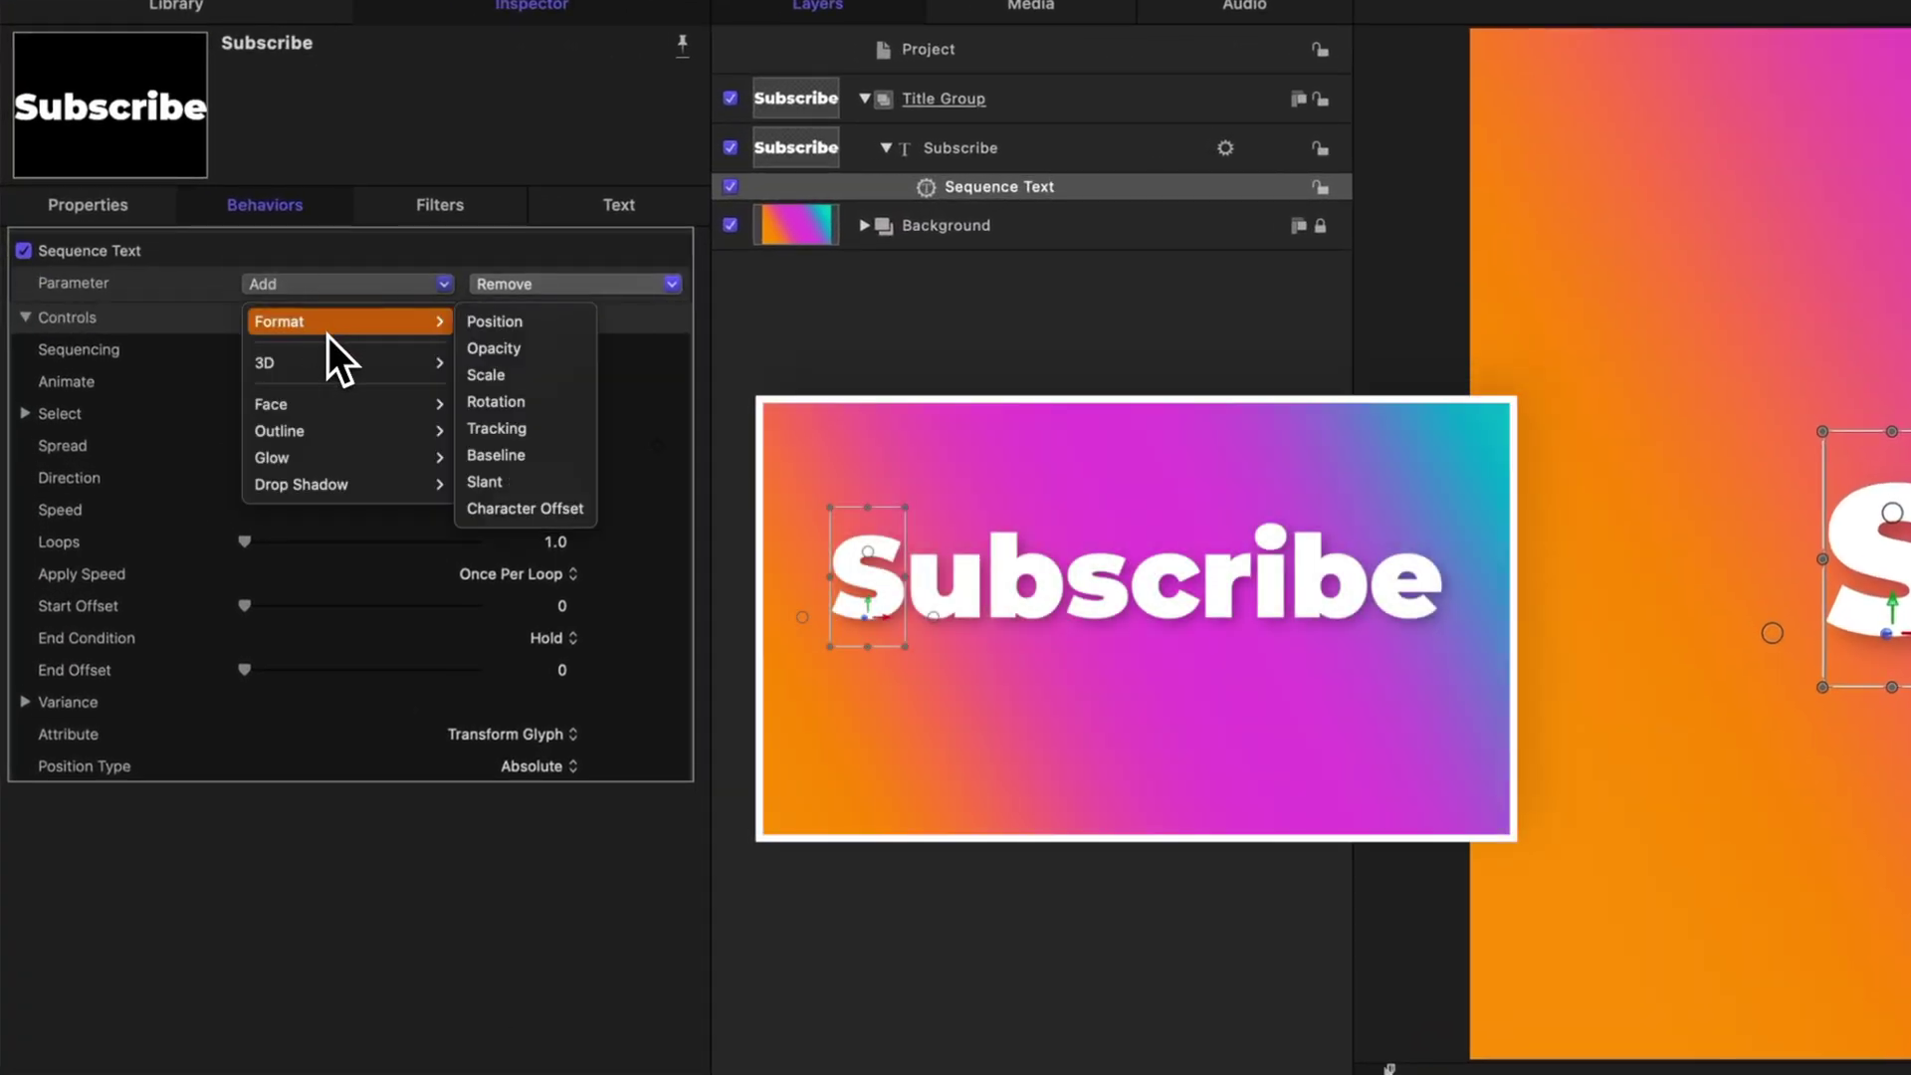
pyautogui.click(553, 381)
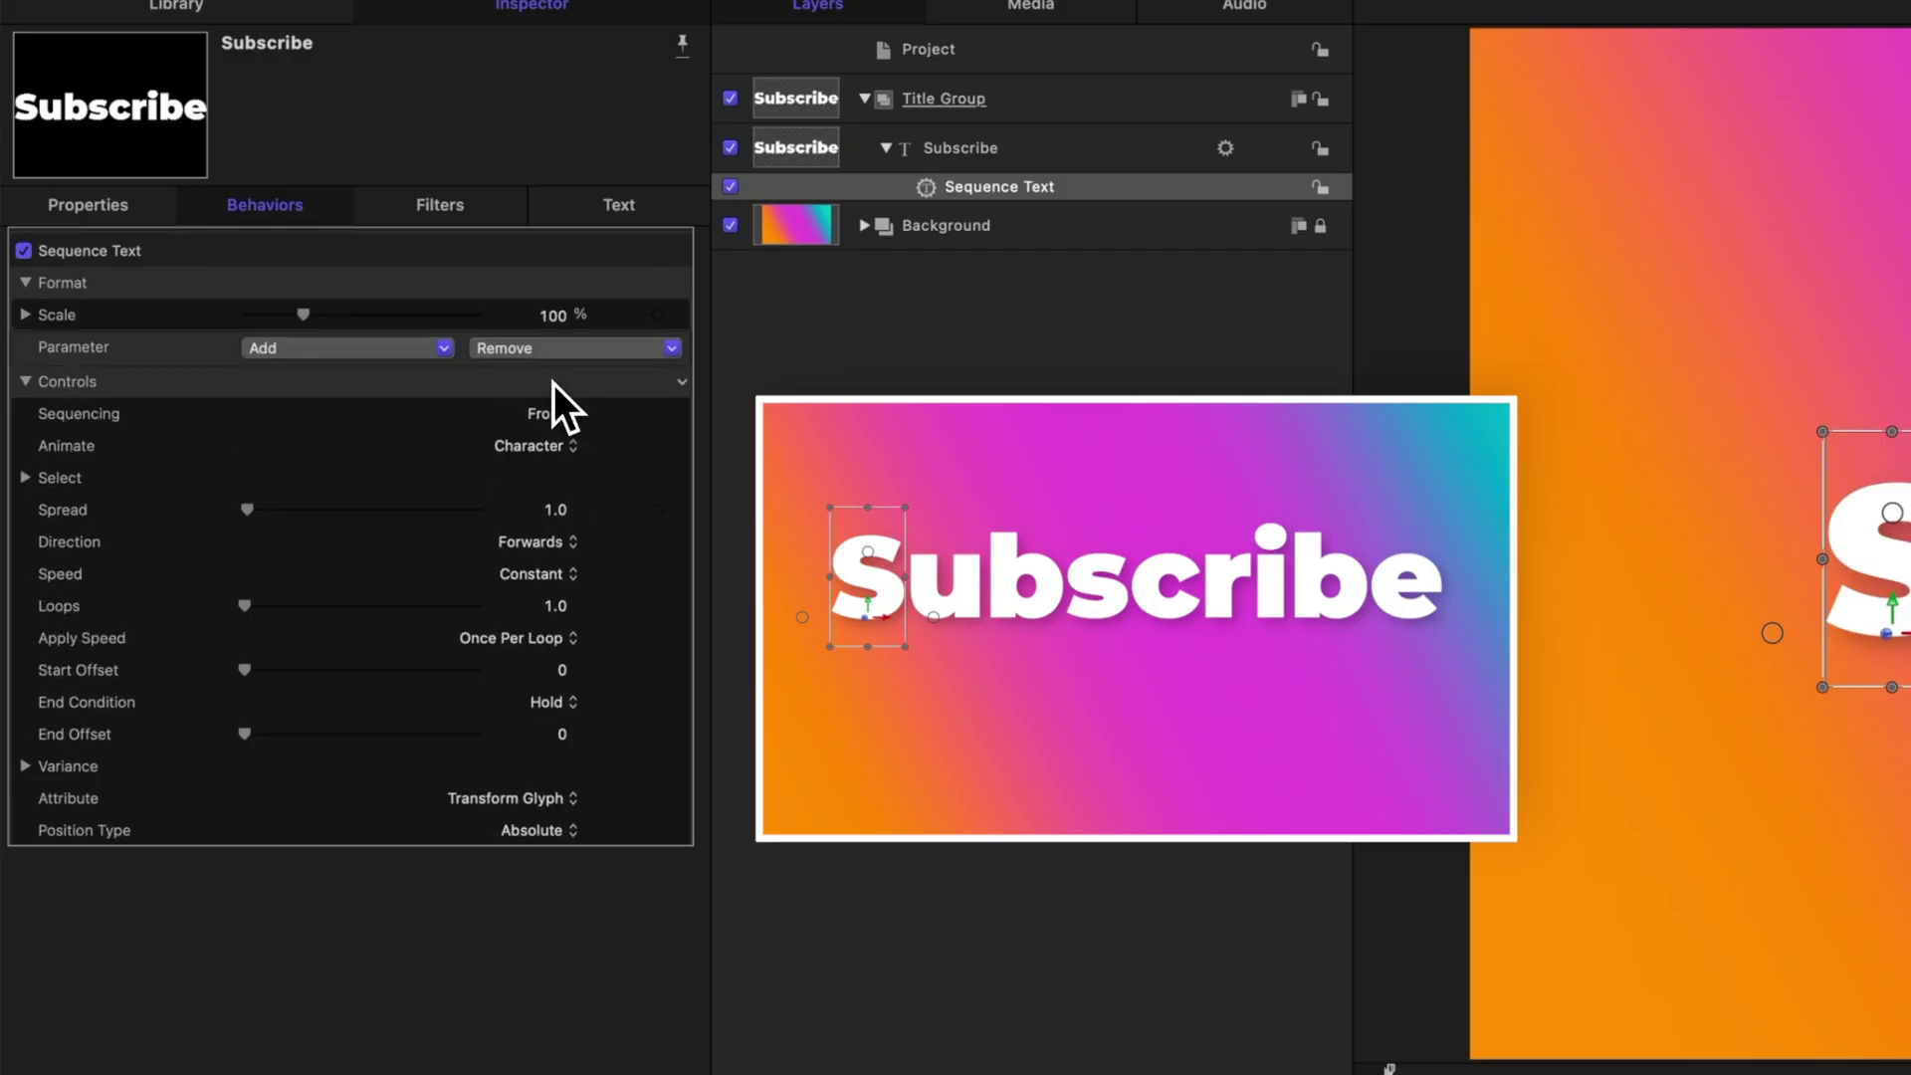
pyautogui.click(543, 317)
pyautogui.press('Return')
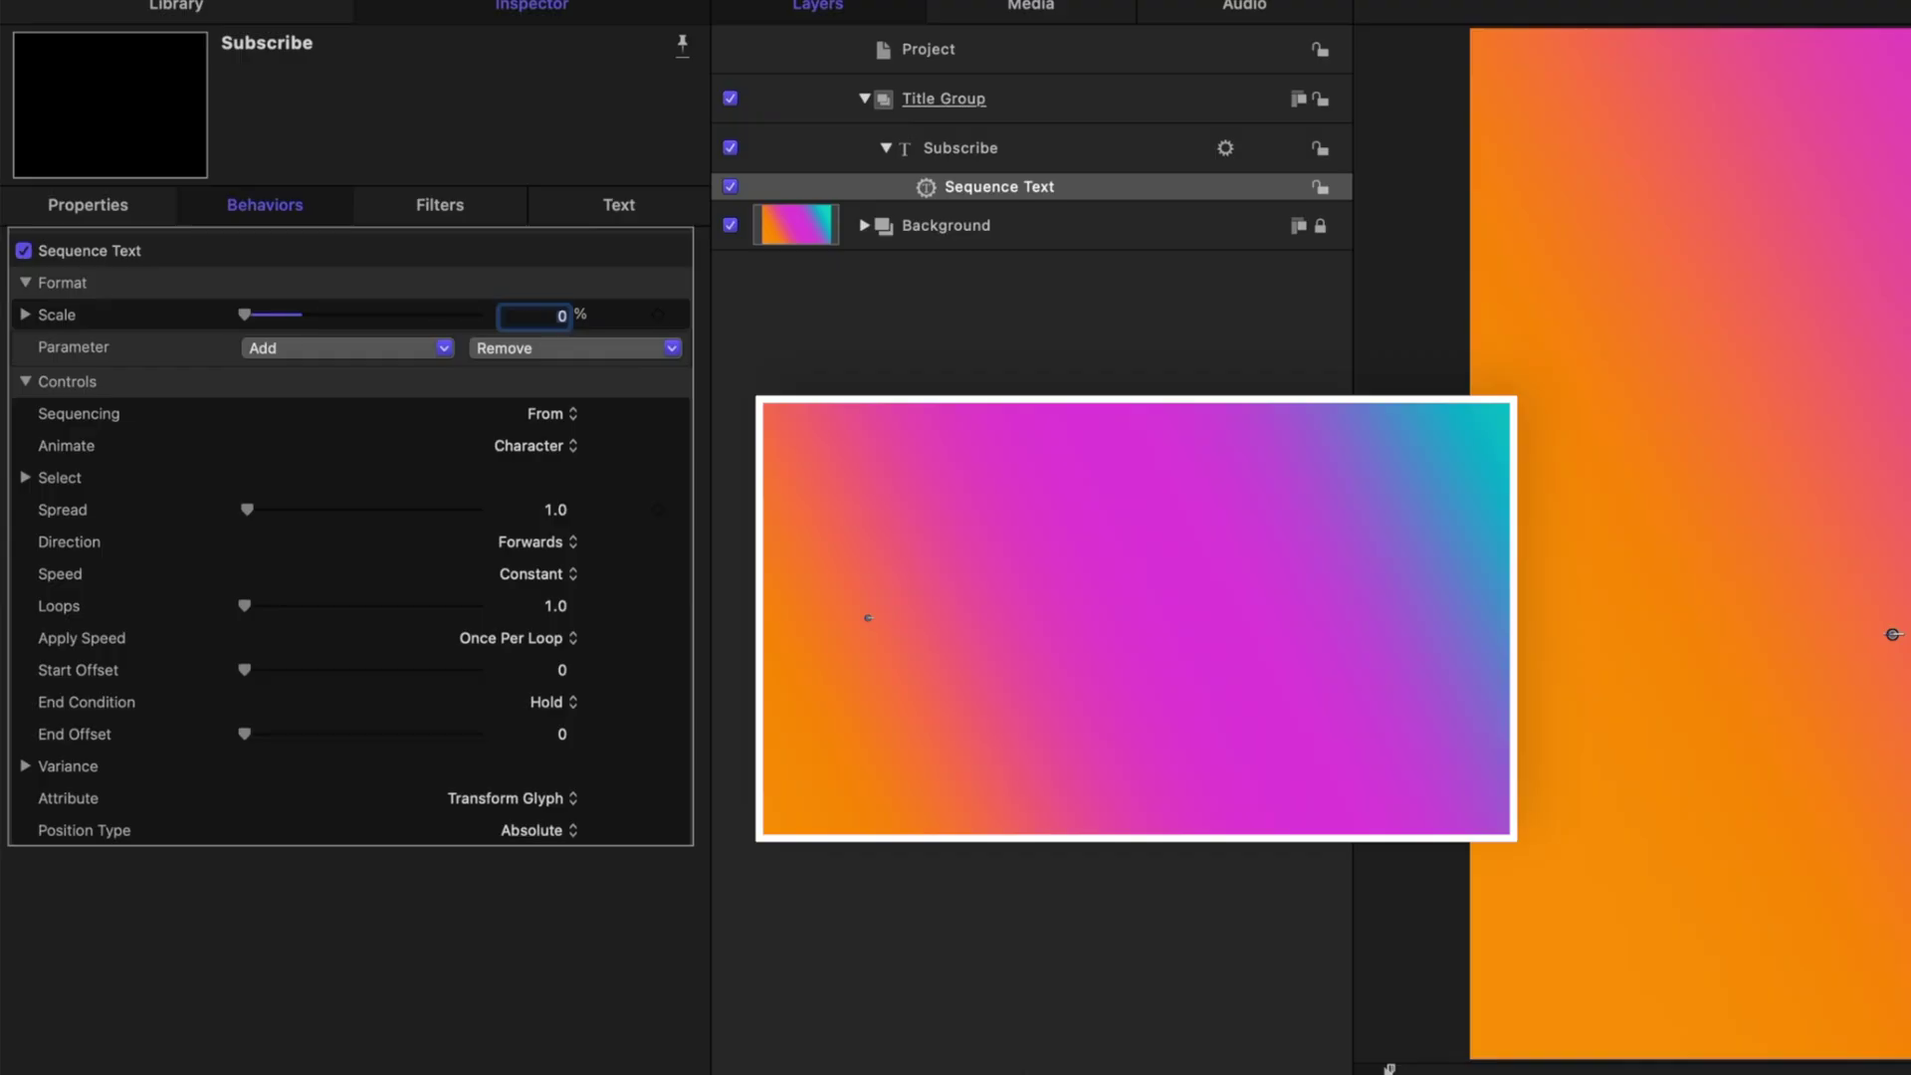
pyautogui.press('space')
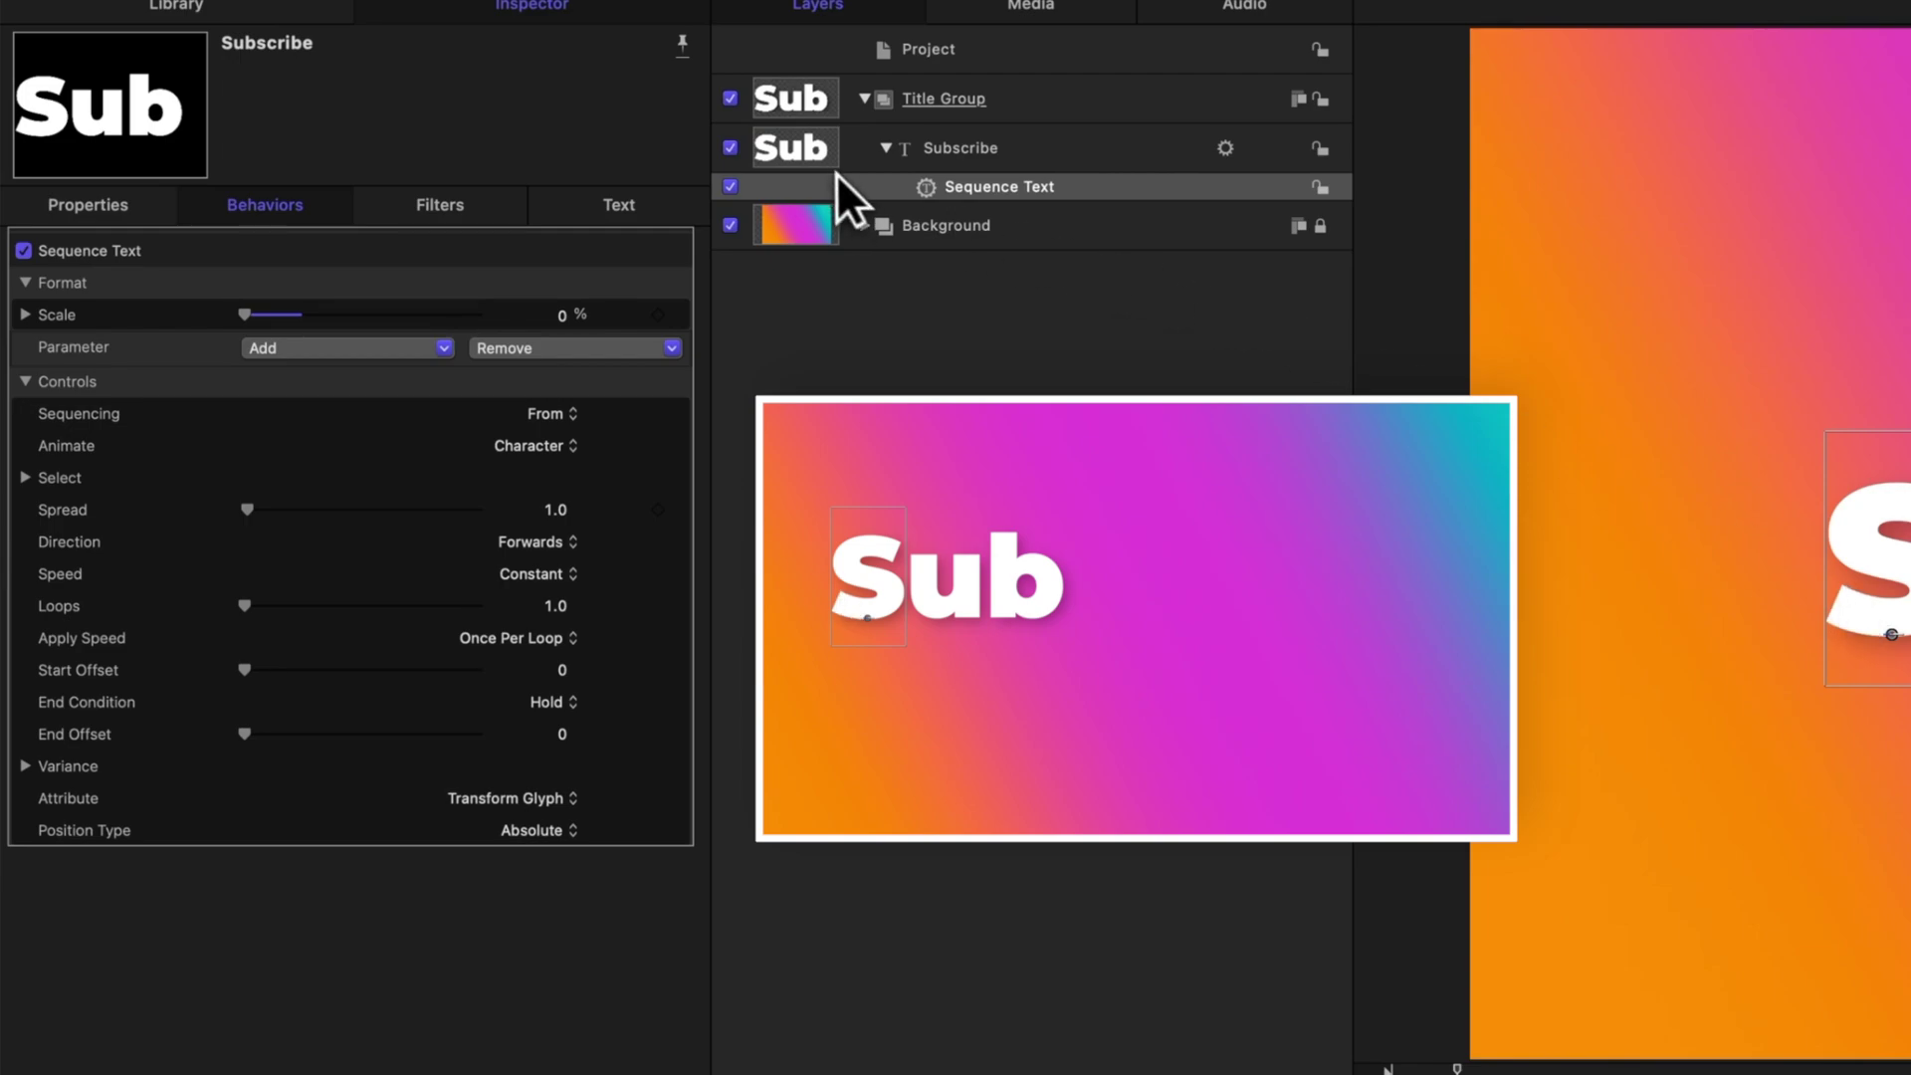
pyautogui.click(802, 140)
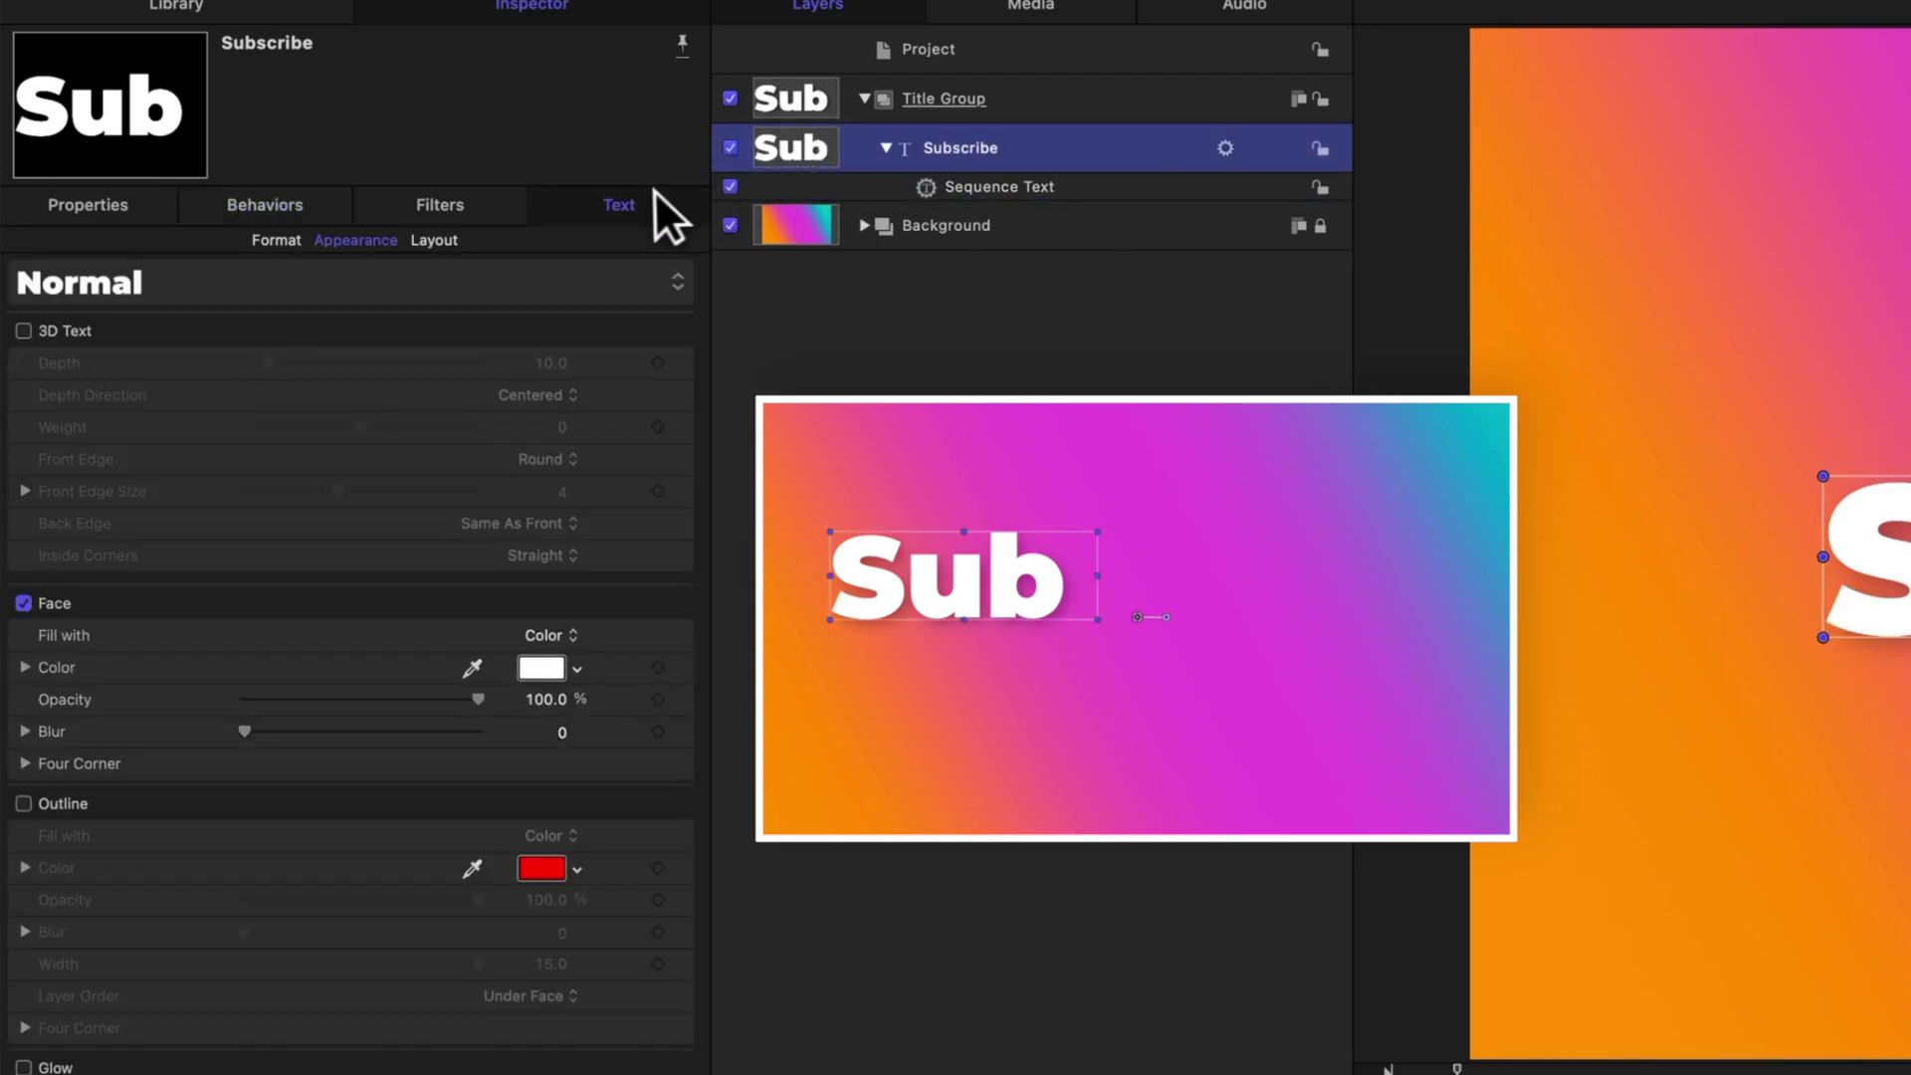
# - In the text Layout settings, set the glyph Anchor Position to Center
pyautogui.click(432, 237)
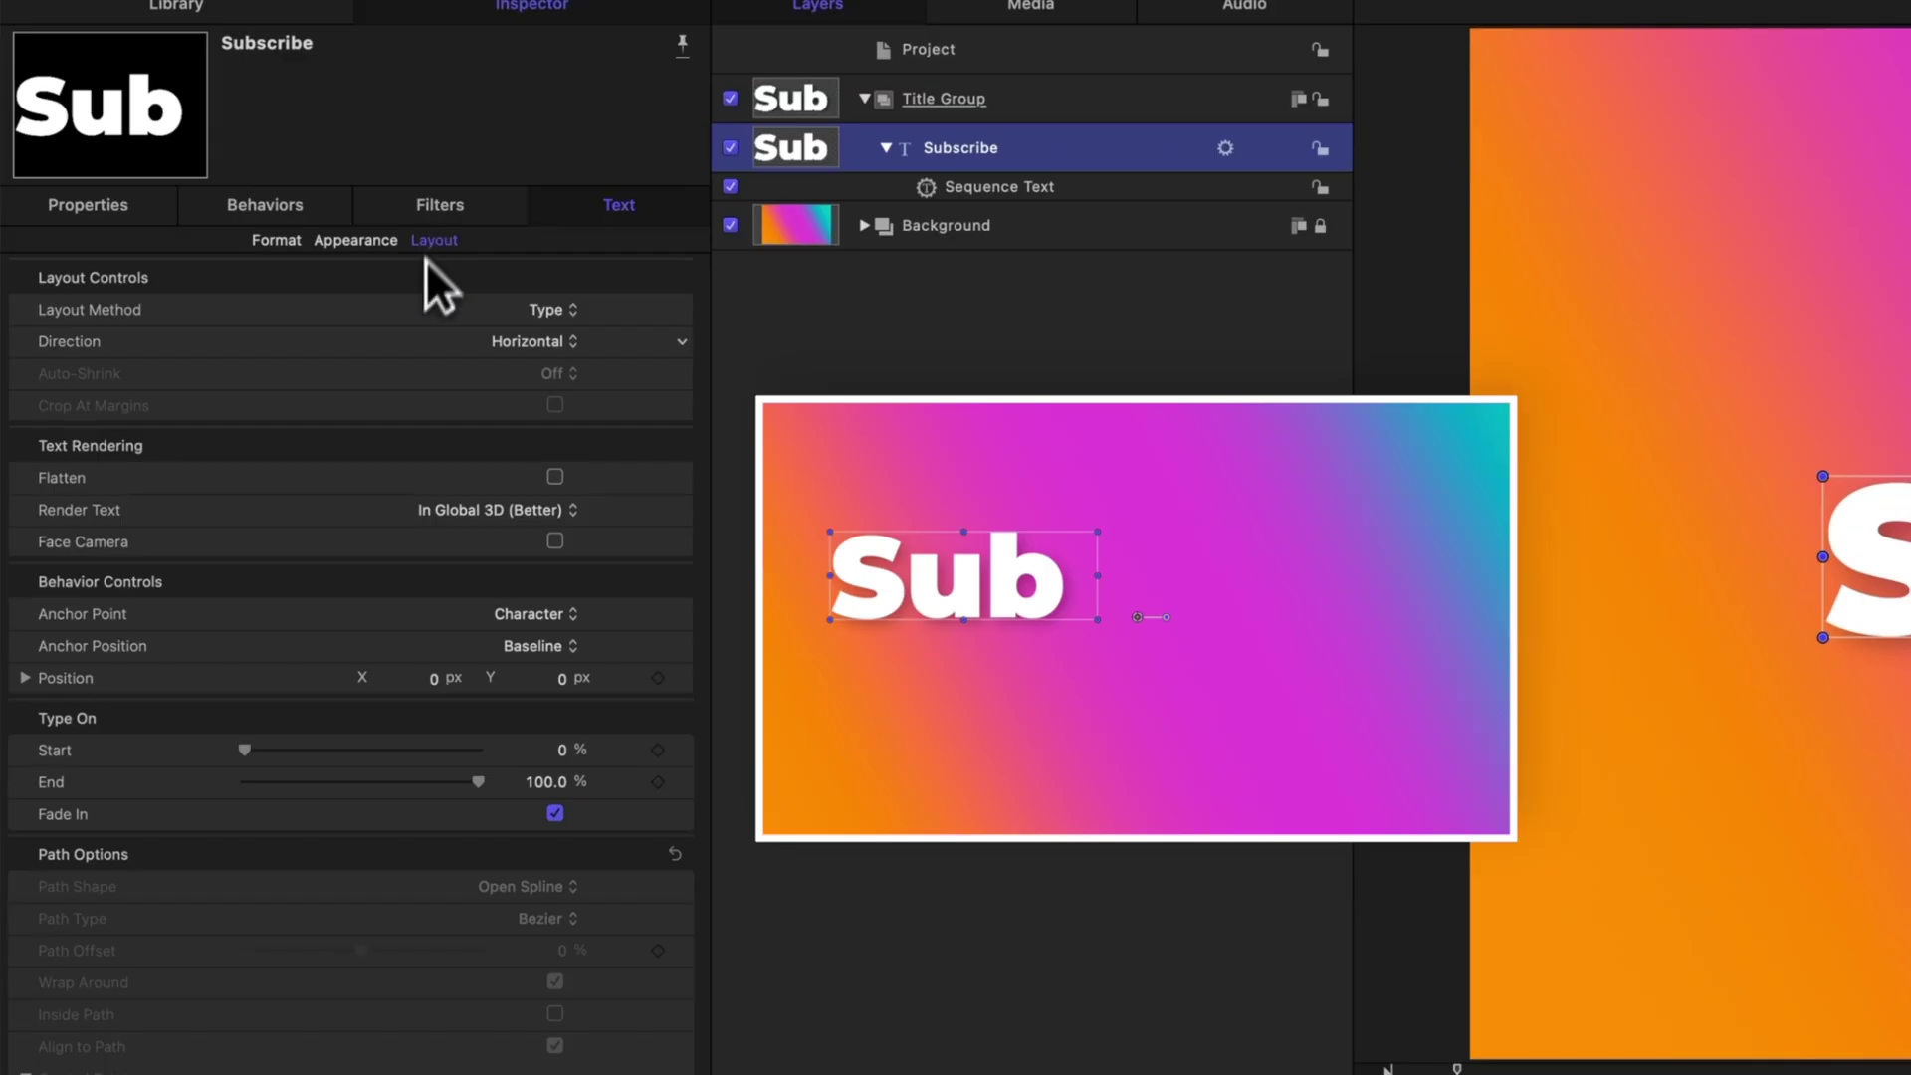
pyautogui.click(118, 617)
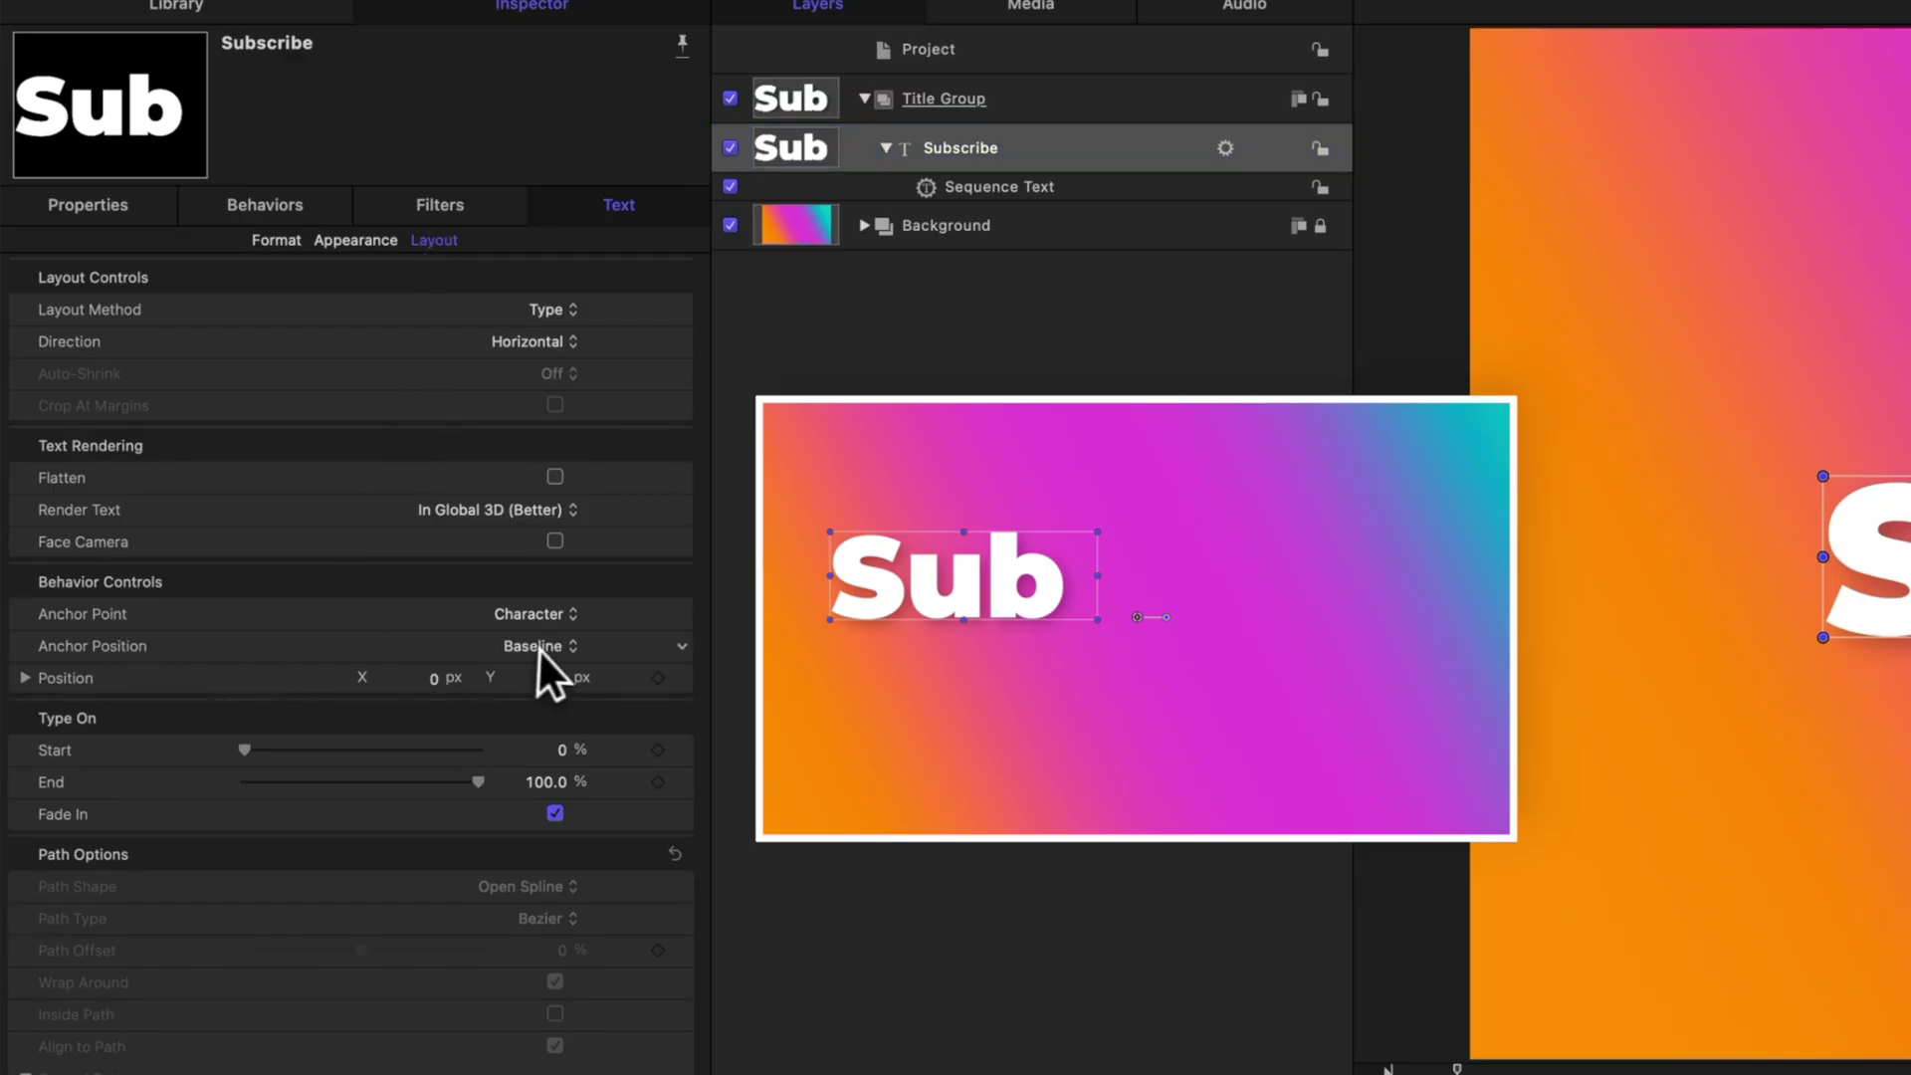
pyautogui.click(538, 648)
pyautogui.click(575, 678)
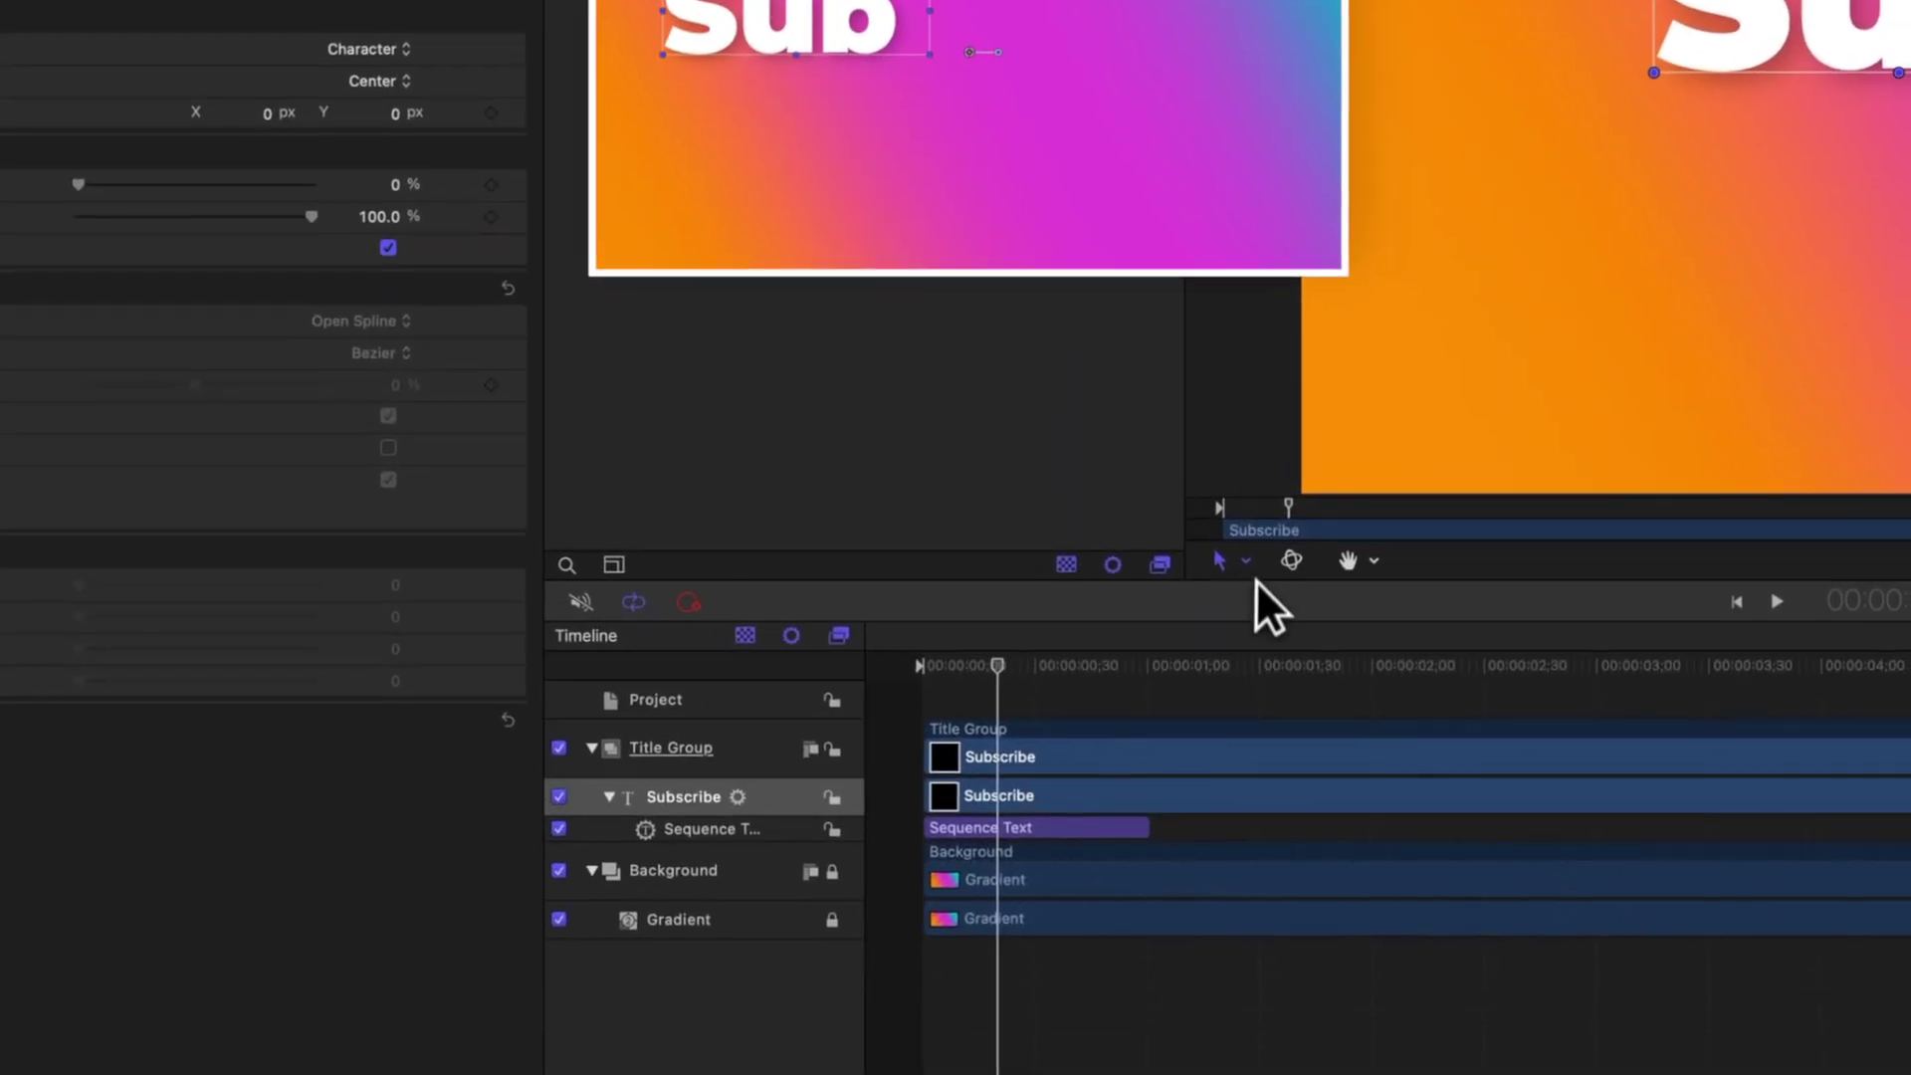
# - Switch to the Transform Glyph tool, keep the anchor at Center, and preview the animation
pyautogui.click(1253, 562)
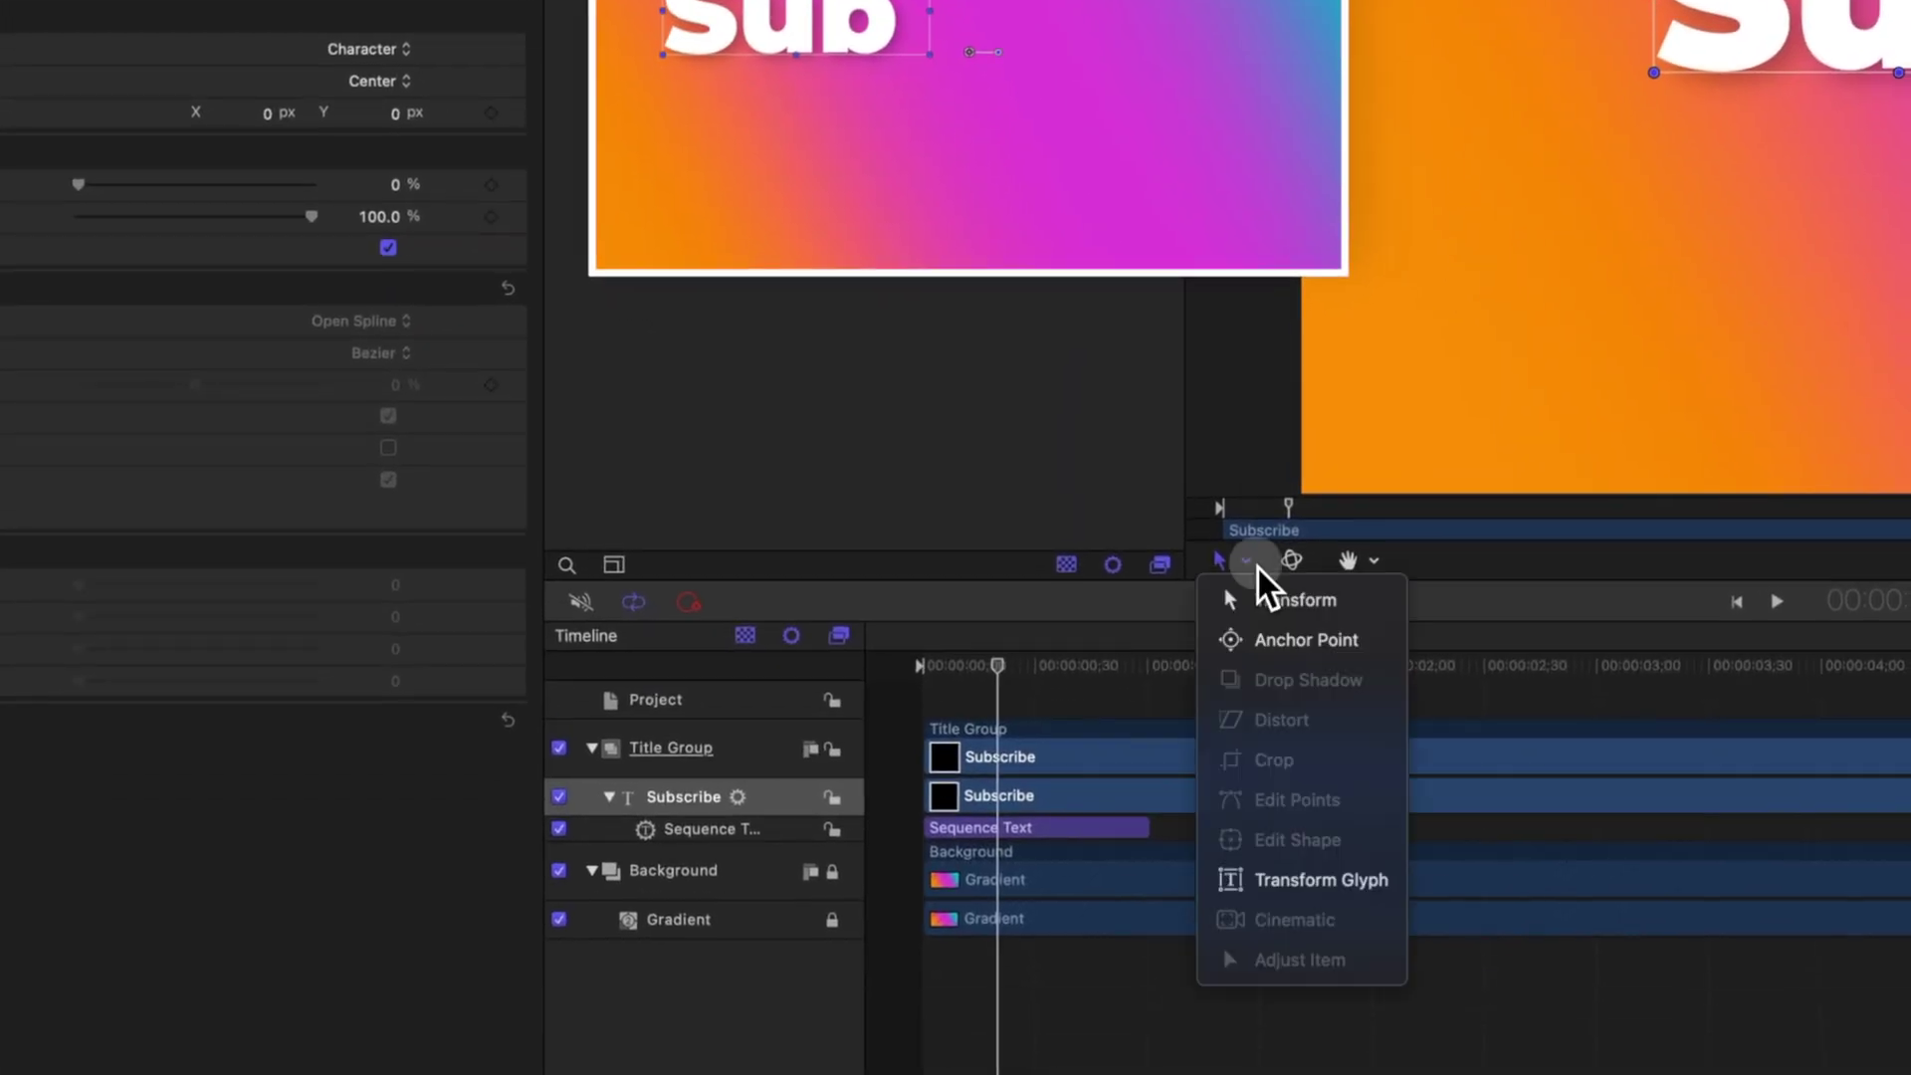
pyautogui.click(1332, 882)
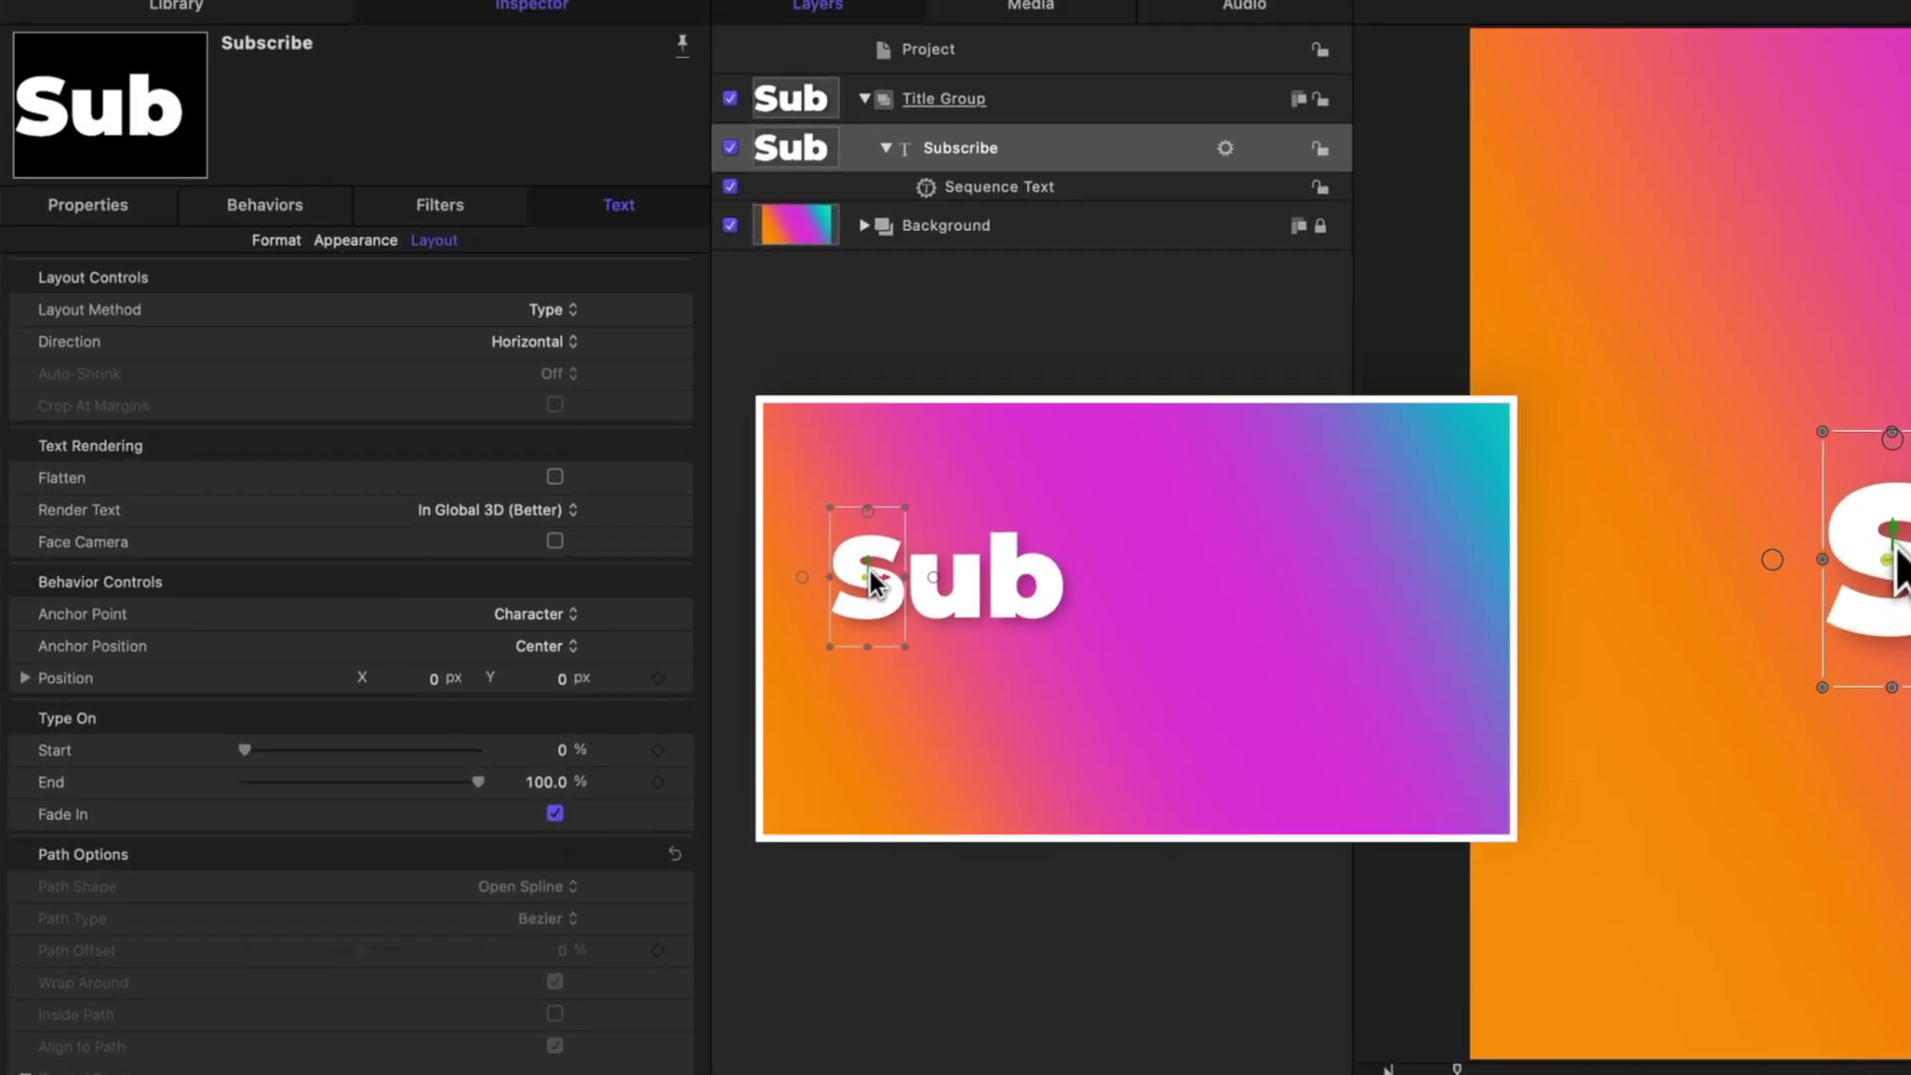
pyautogui.click(556, 643)
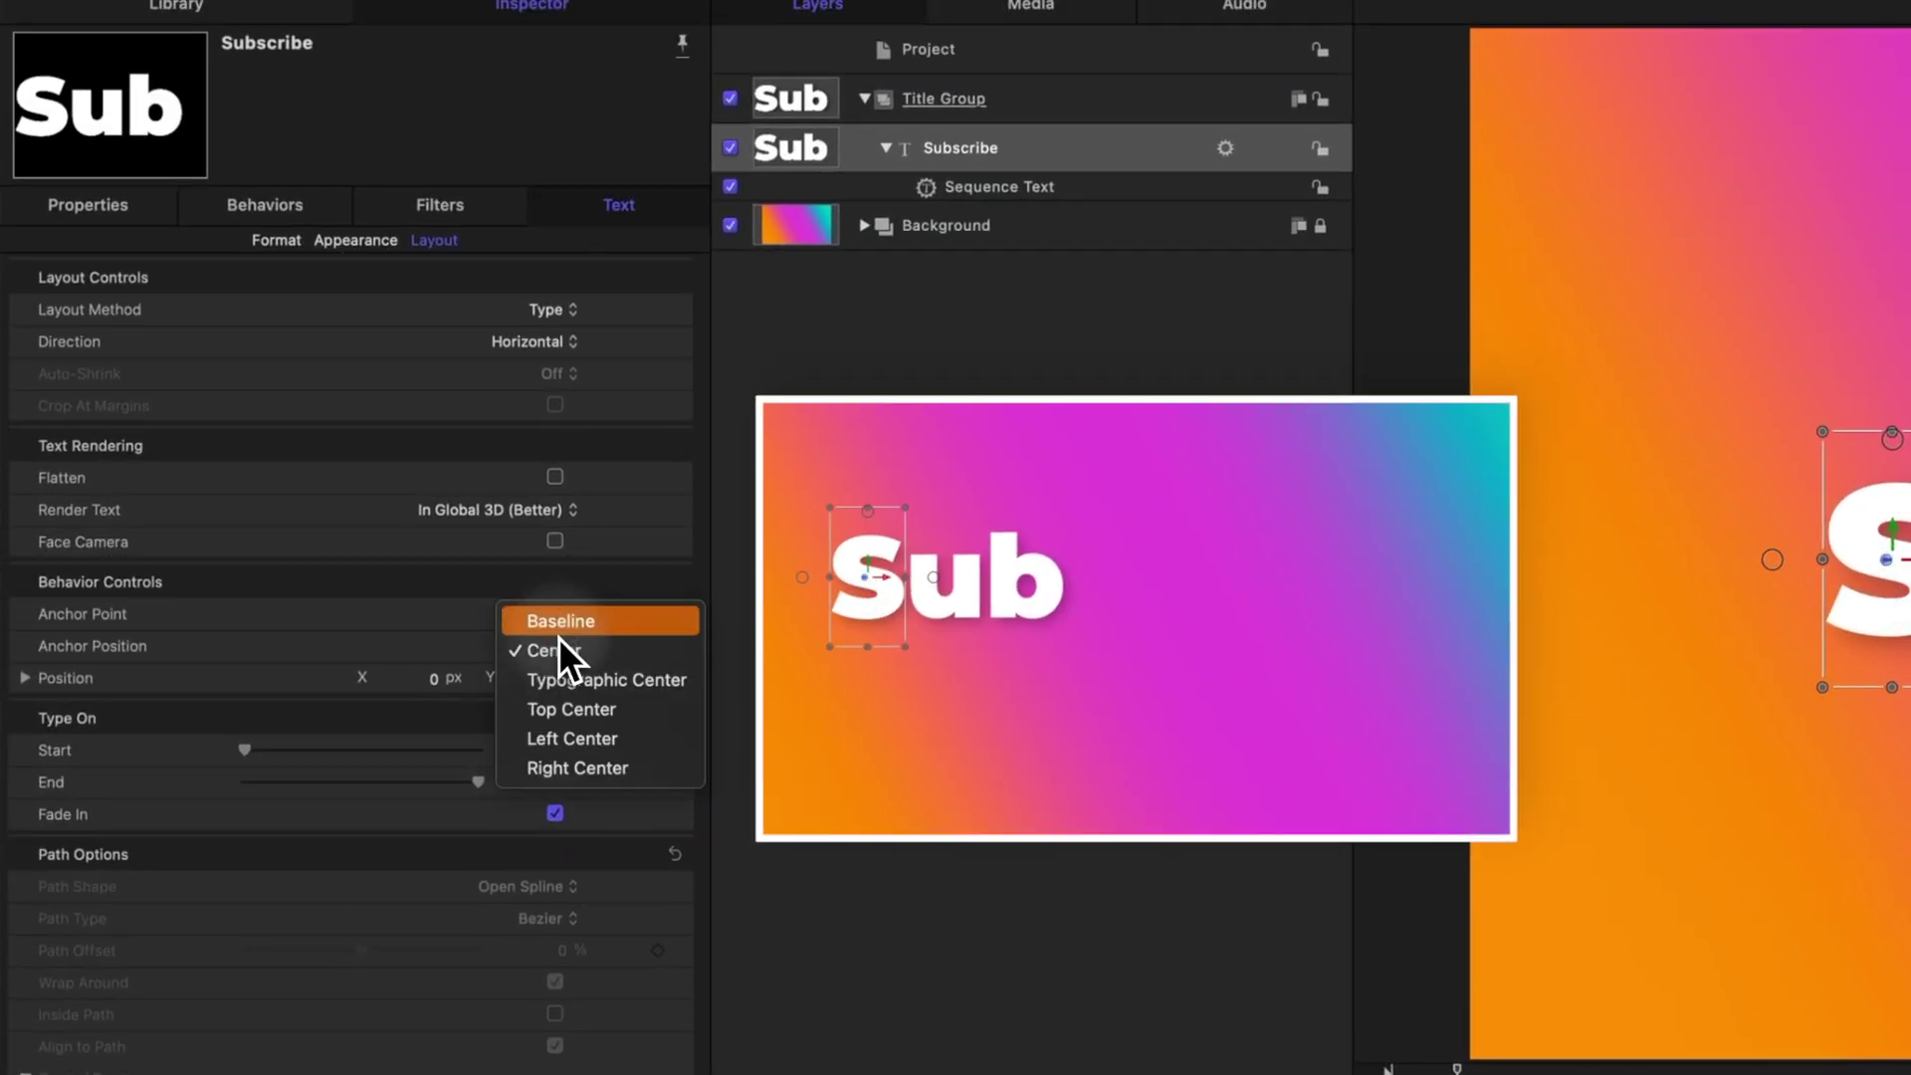
pyautogui.click(558, 625)
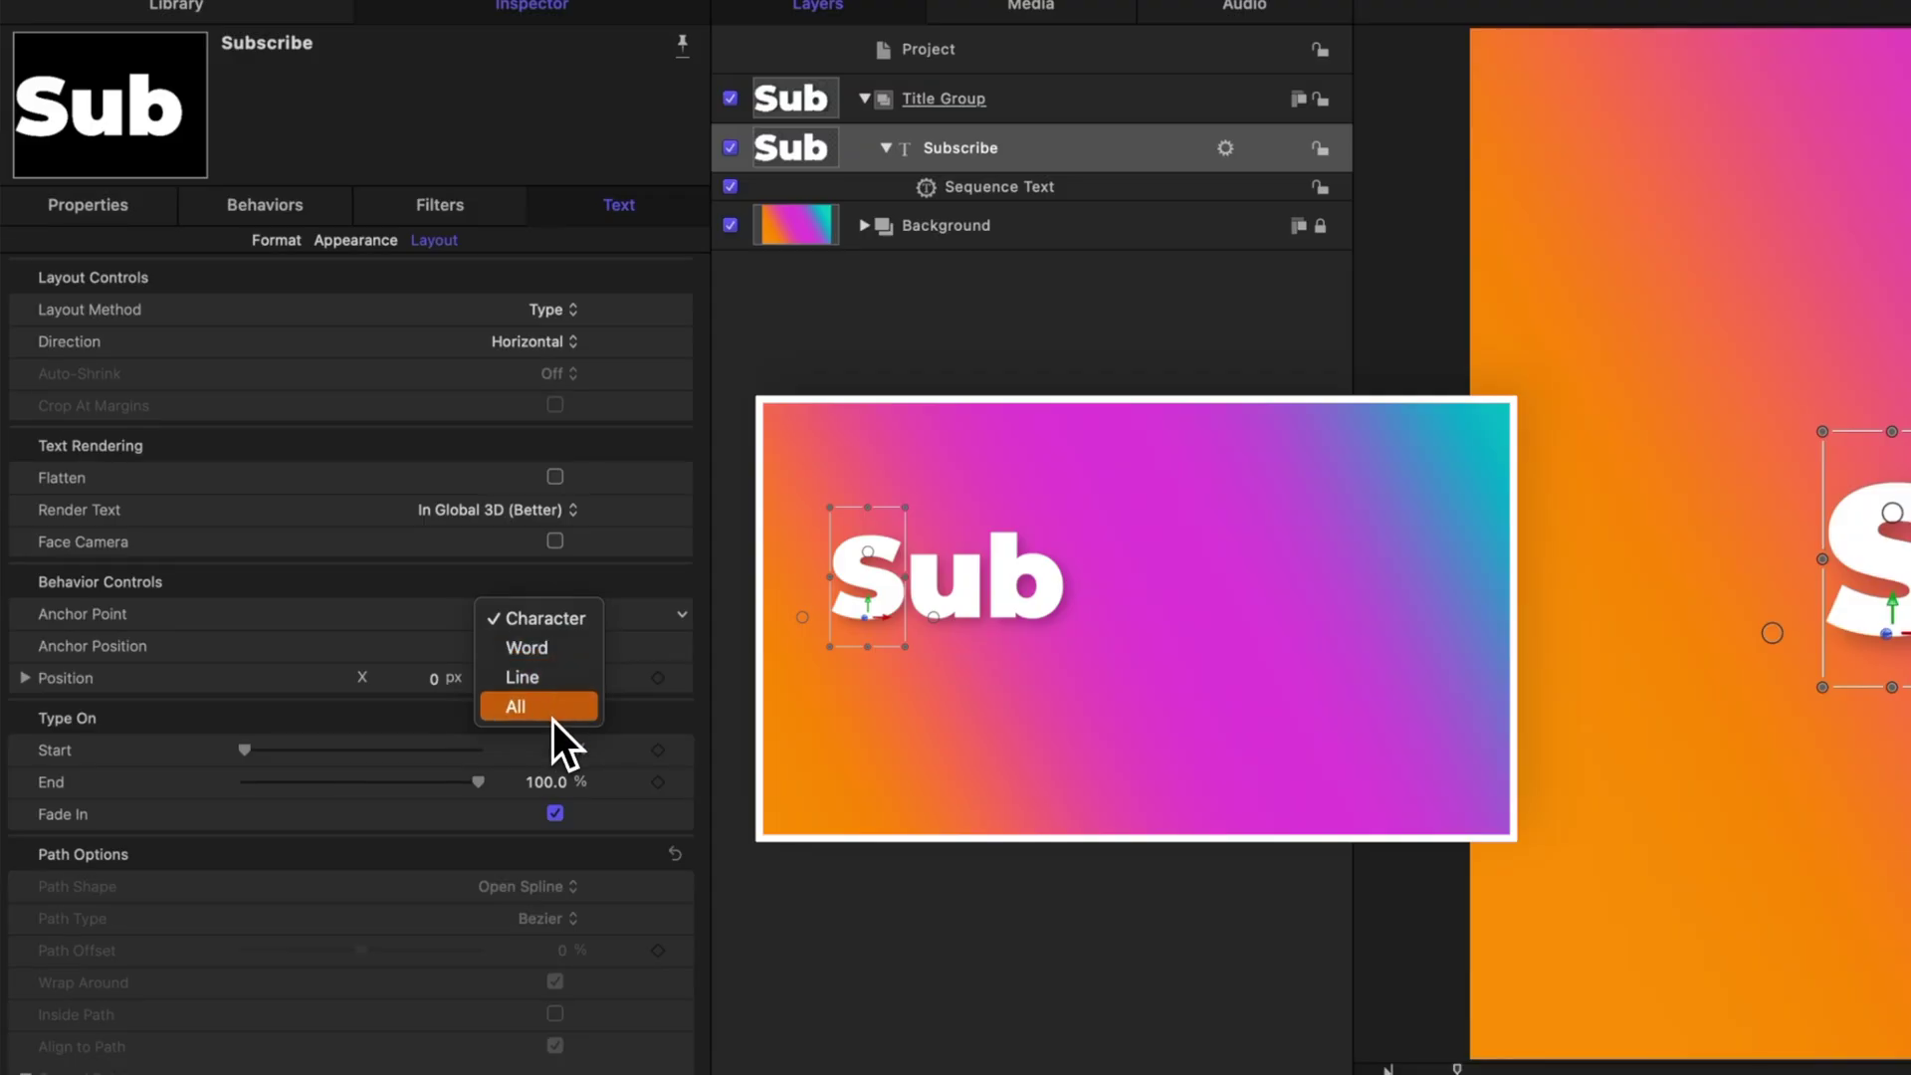
pyautogui.click(439, 619)
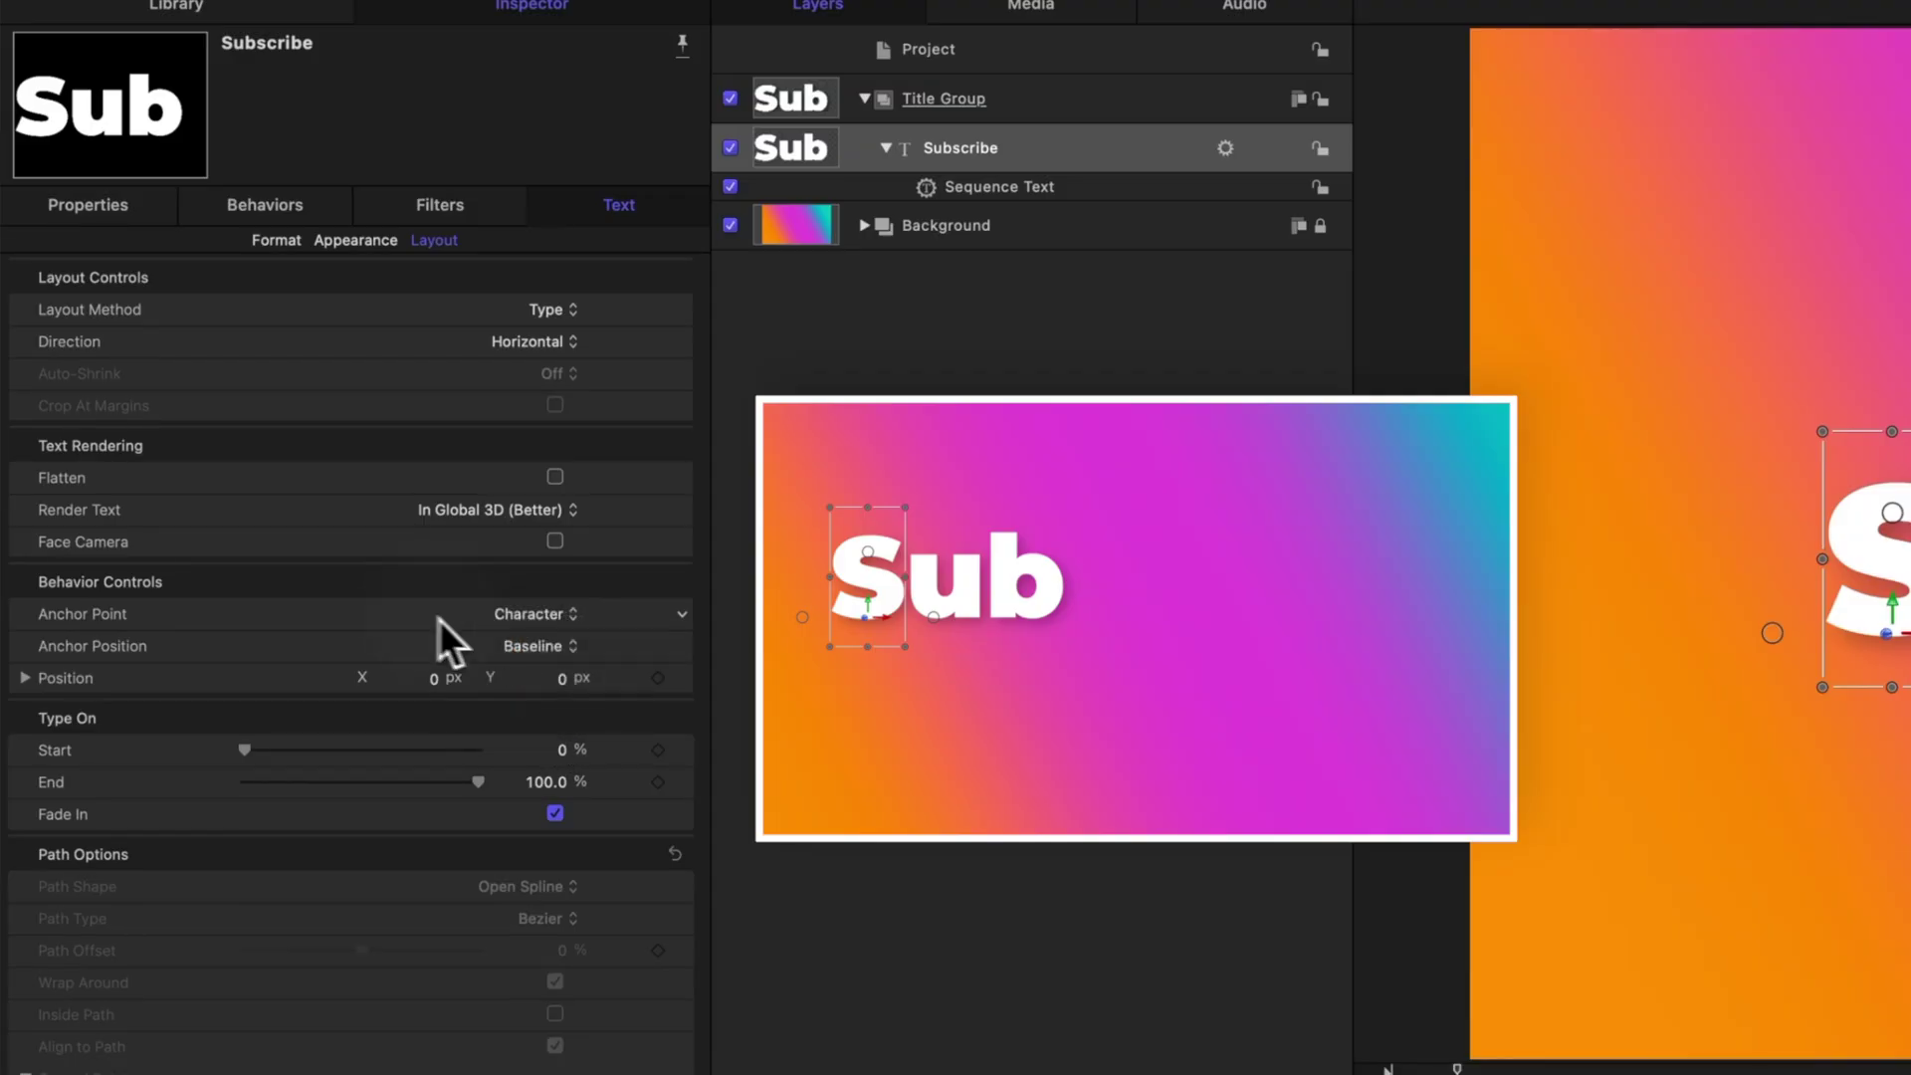
pyautogui.click(533, 646)
pyautogui.click(549, 677)
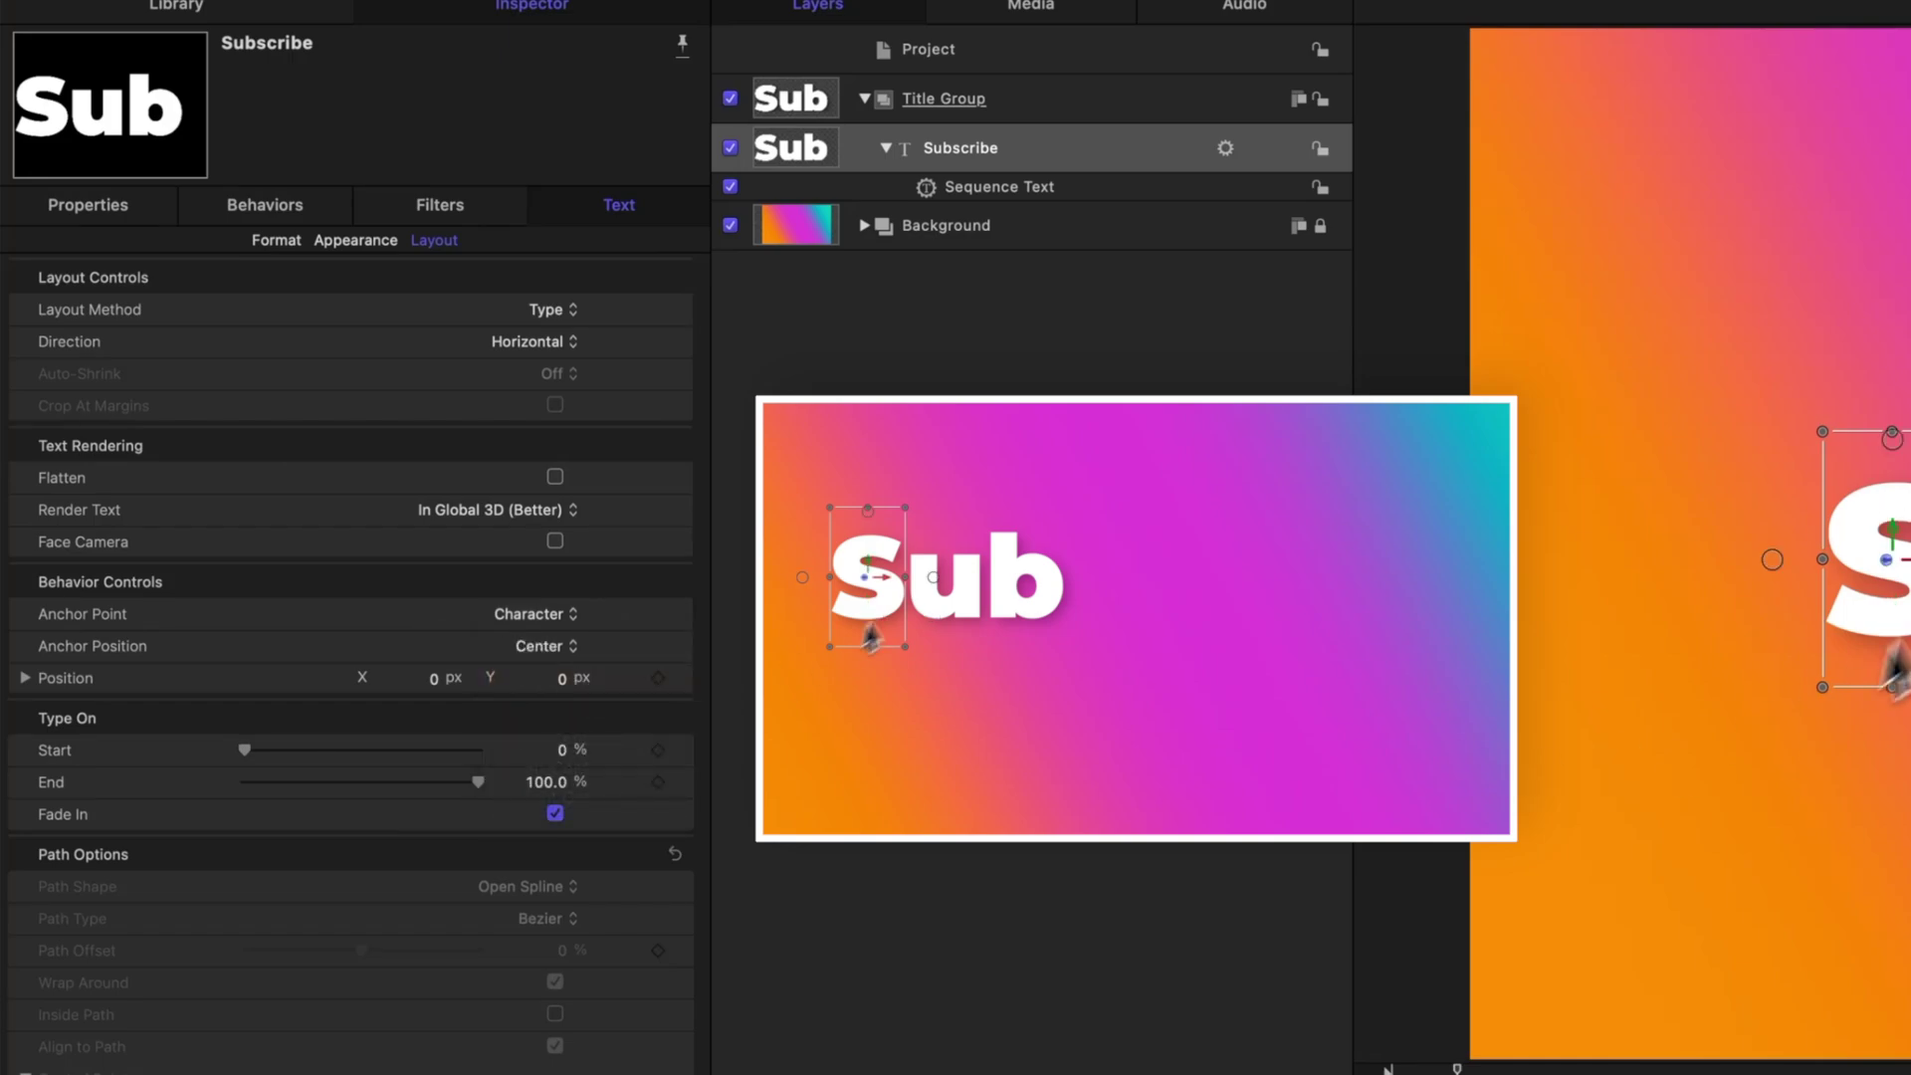
pyautogui.press('space')
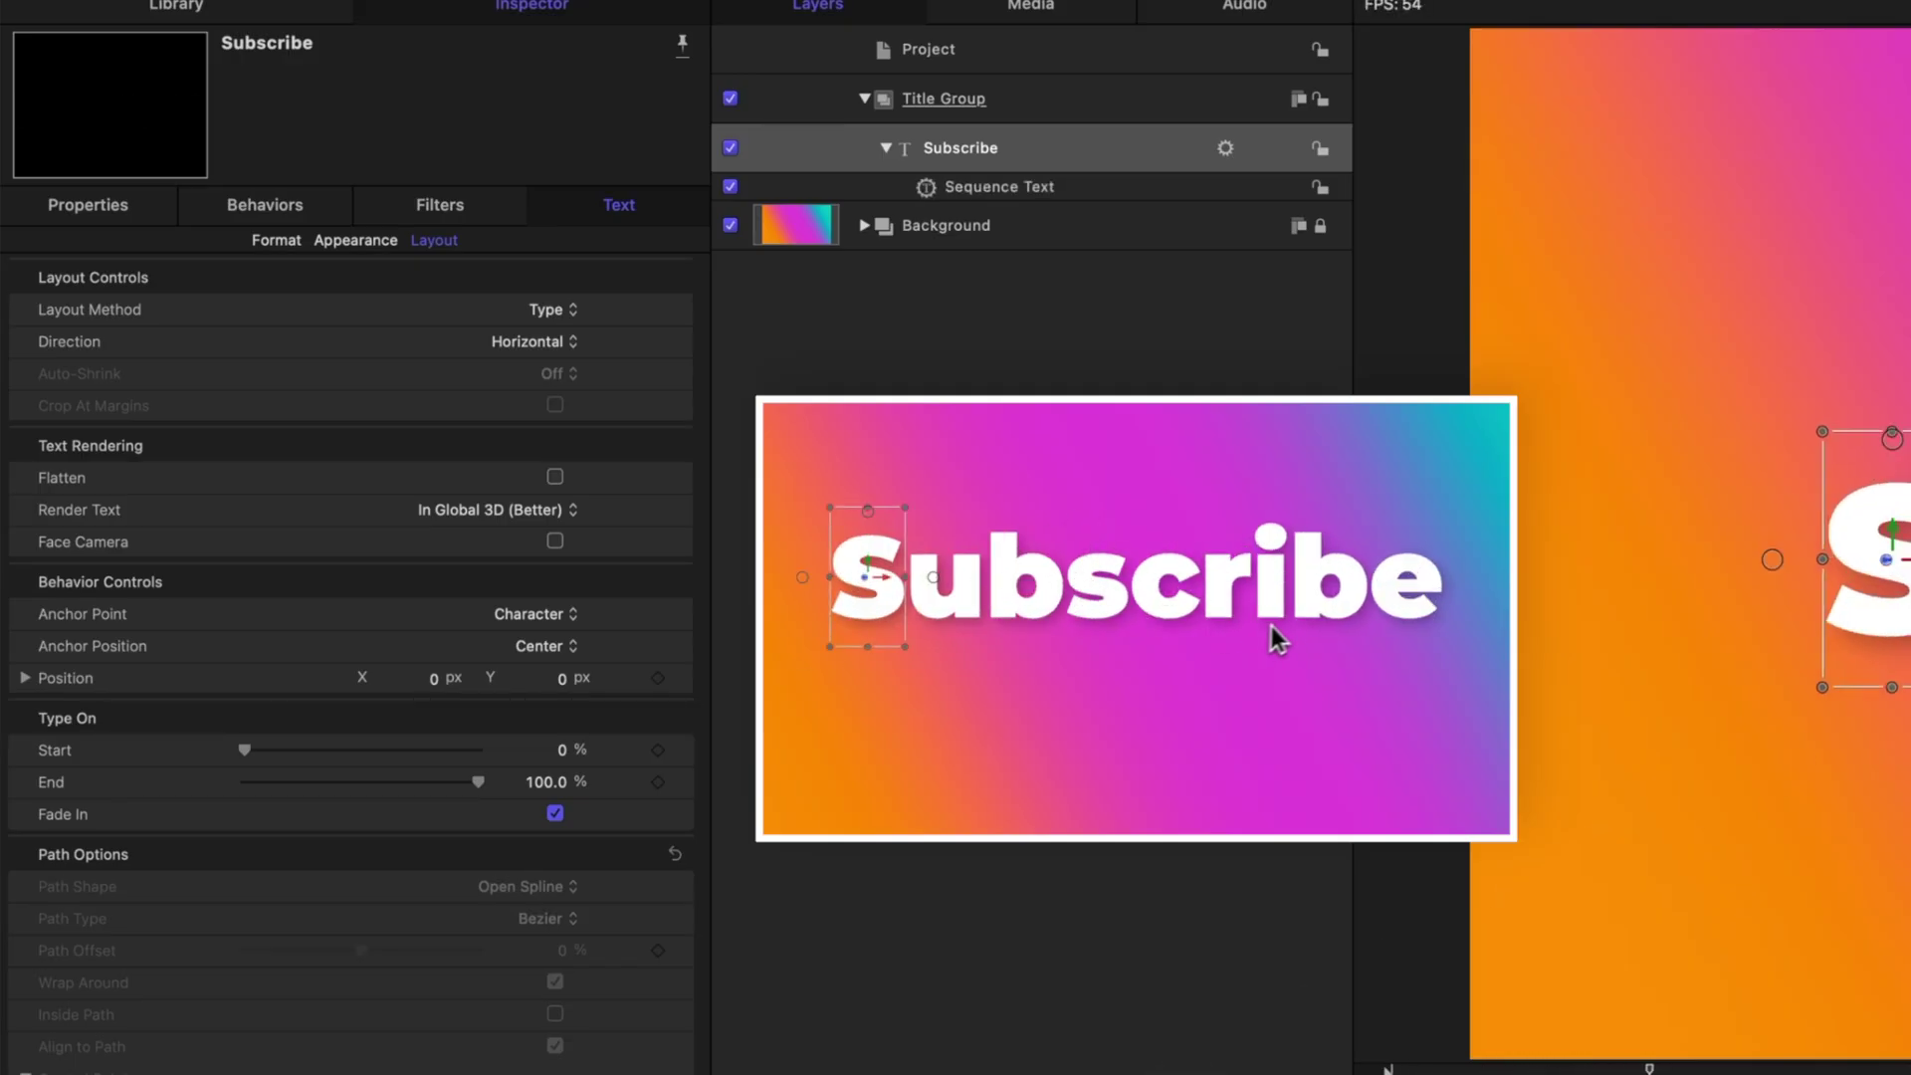
pyautogui.press('space')
pyautogui.click(986, 186)
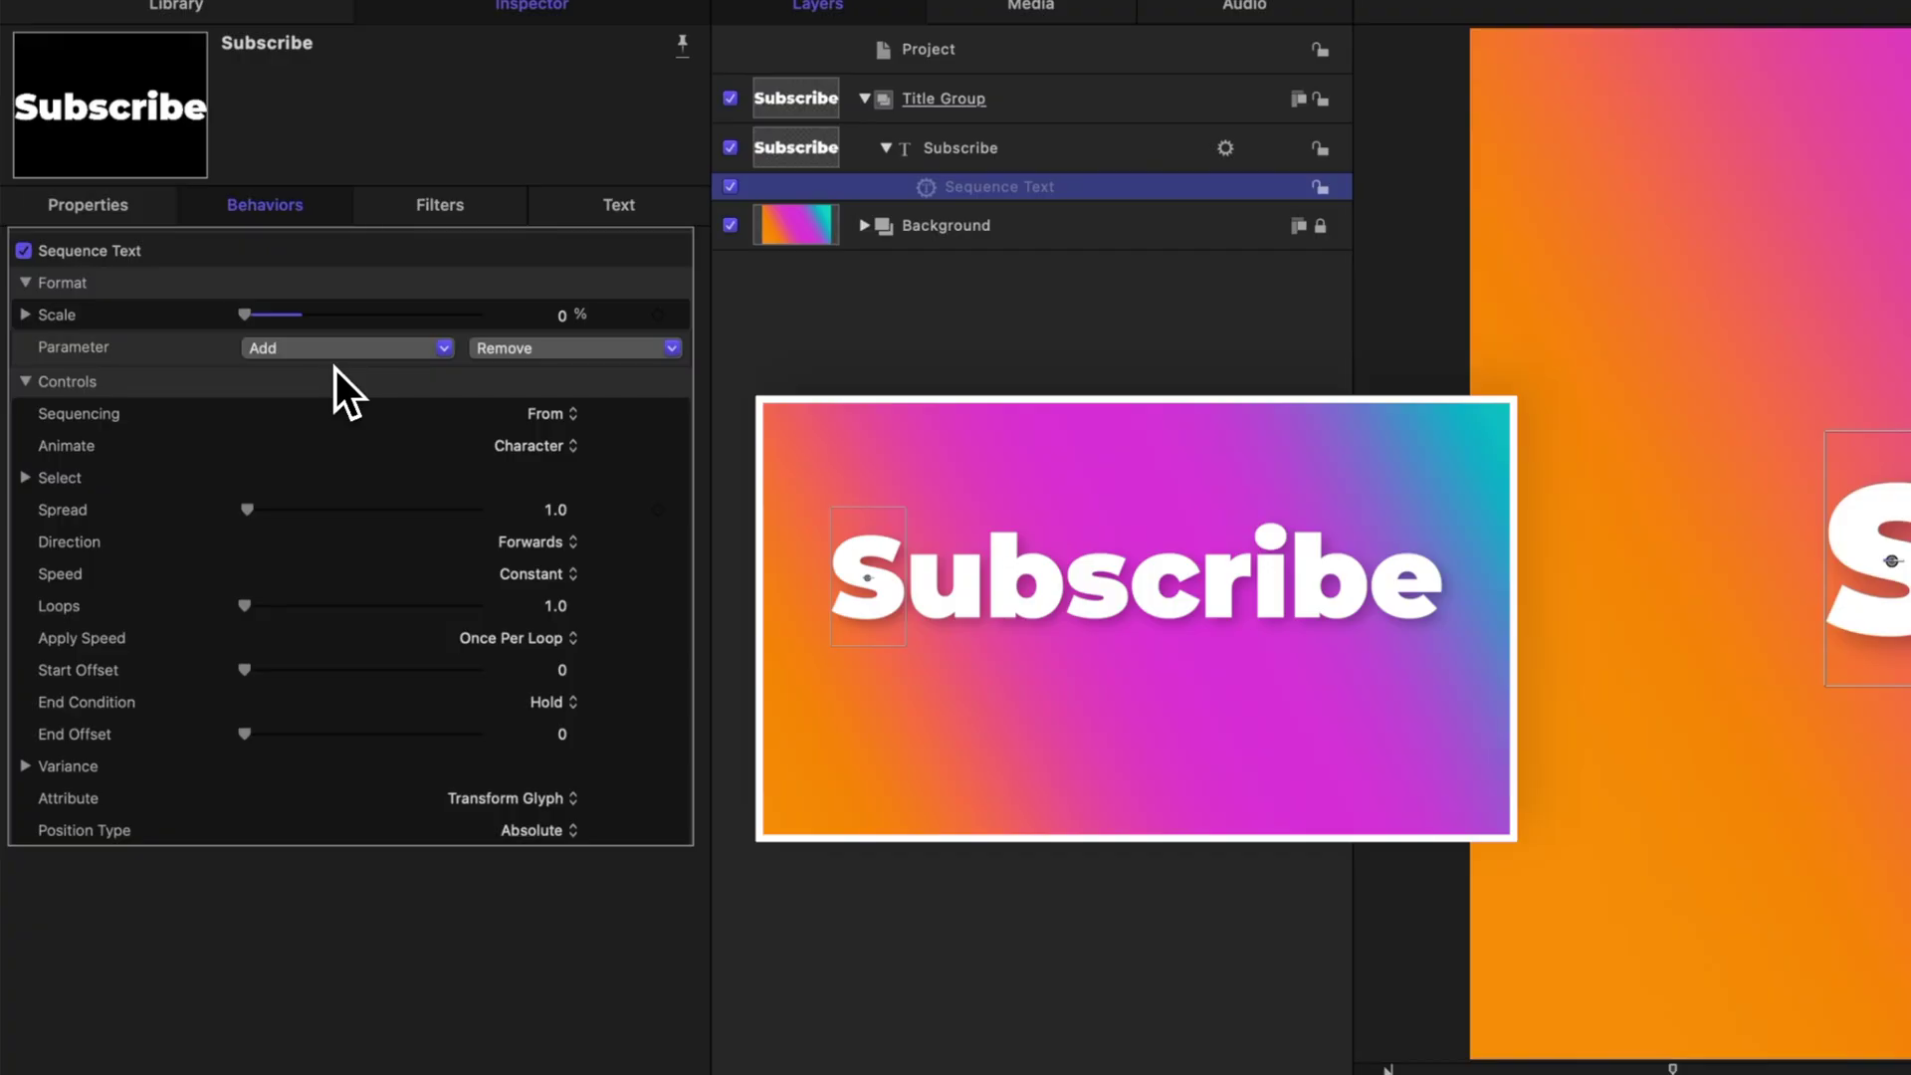
# - Add Rotation to the sequenced parameters at -90.0° and preview the twist
pyautogui.click(284, 347)
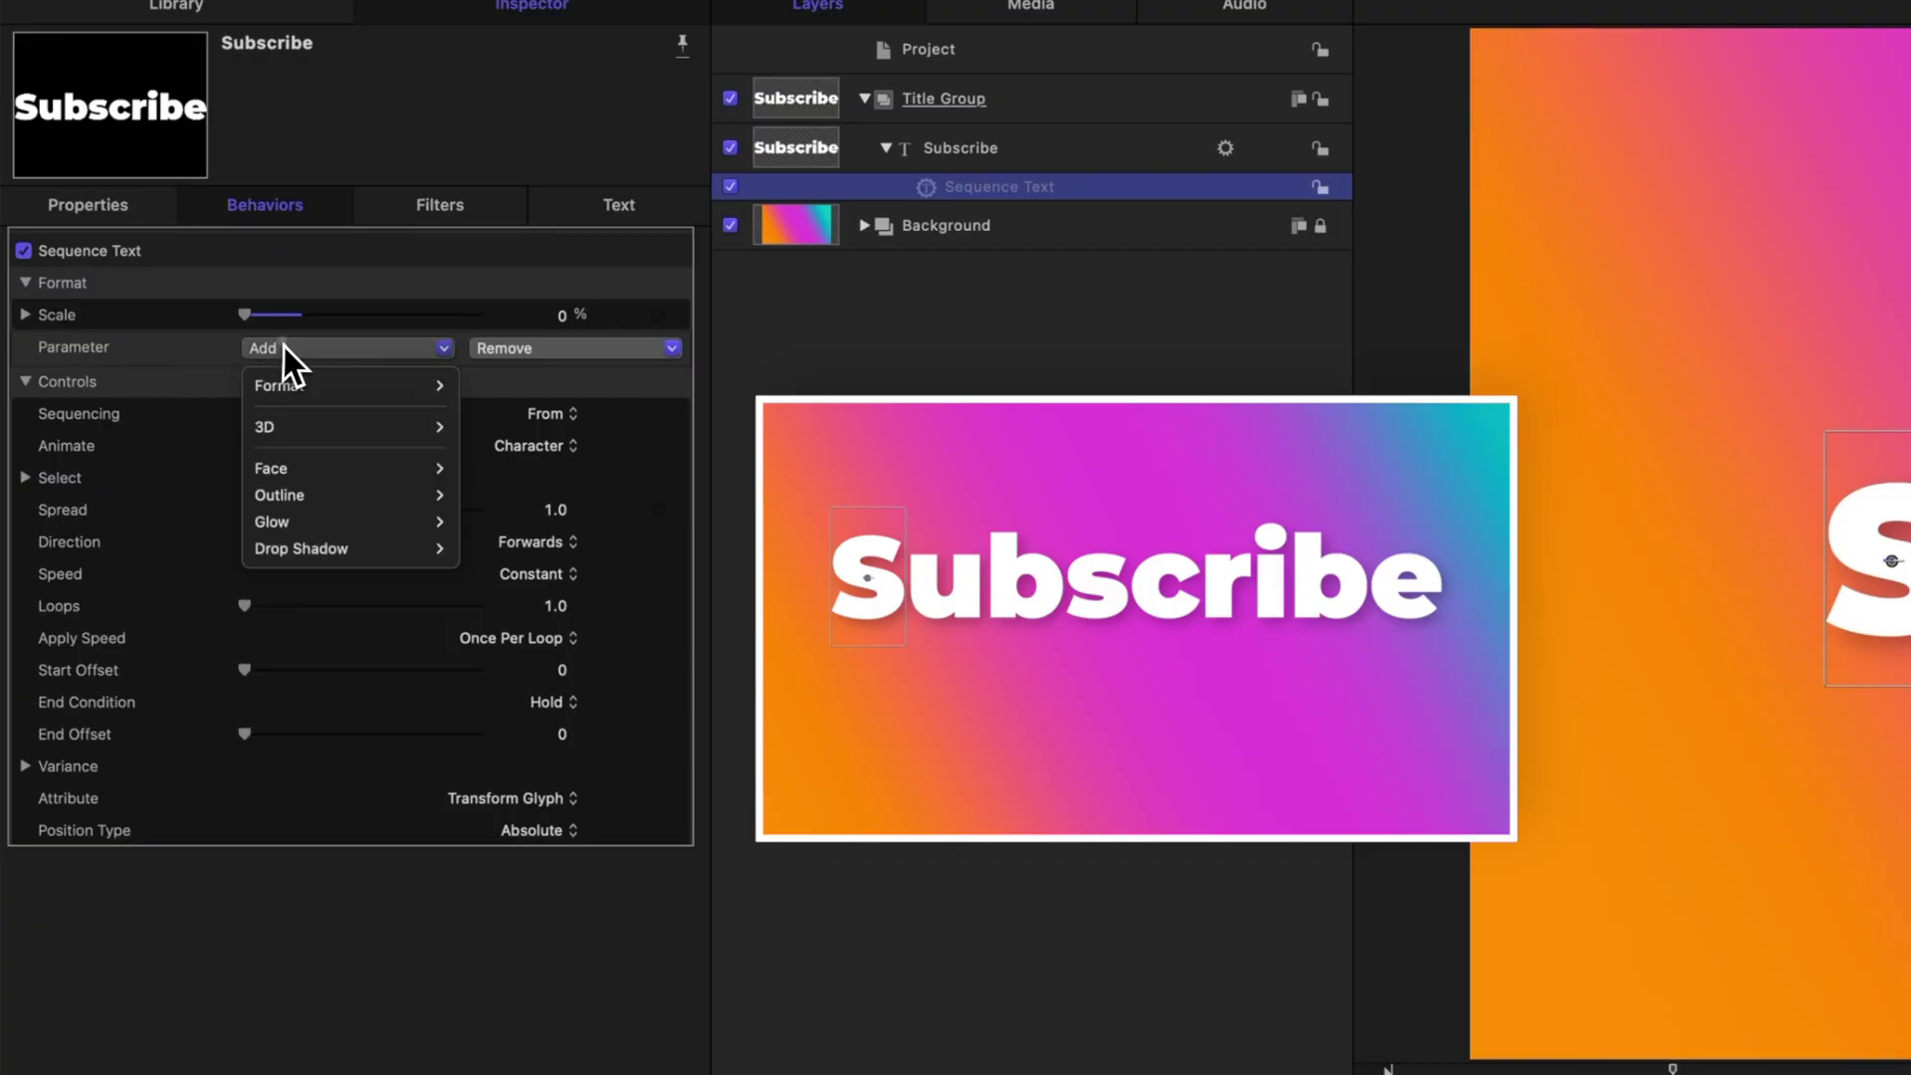
pyautogui.moveTo(315, 382)
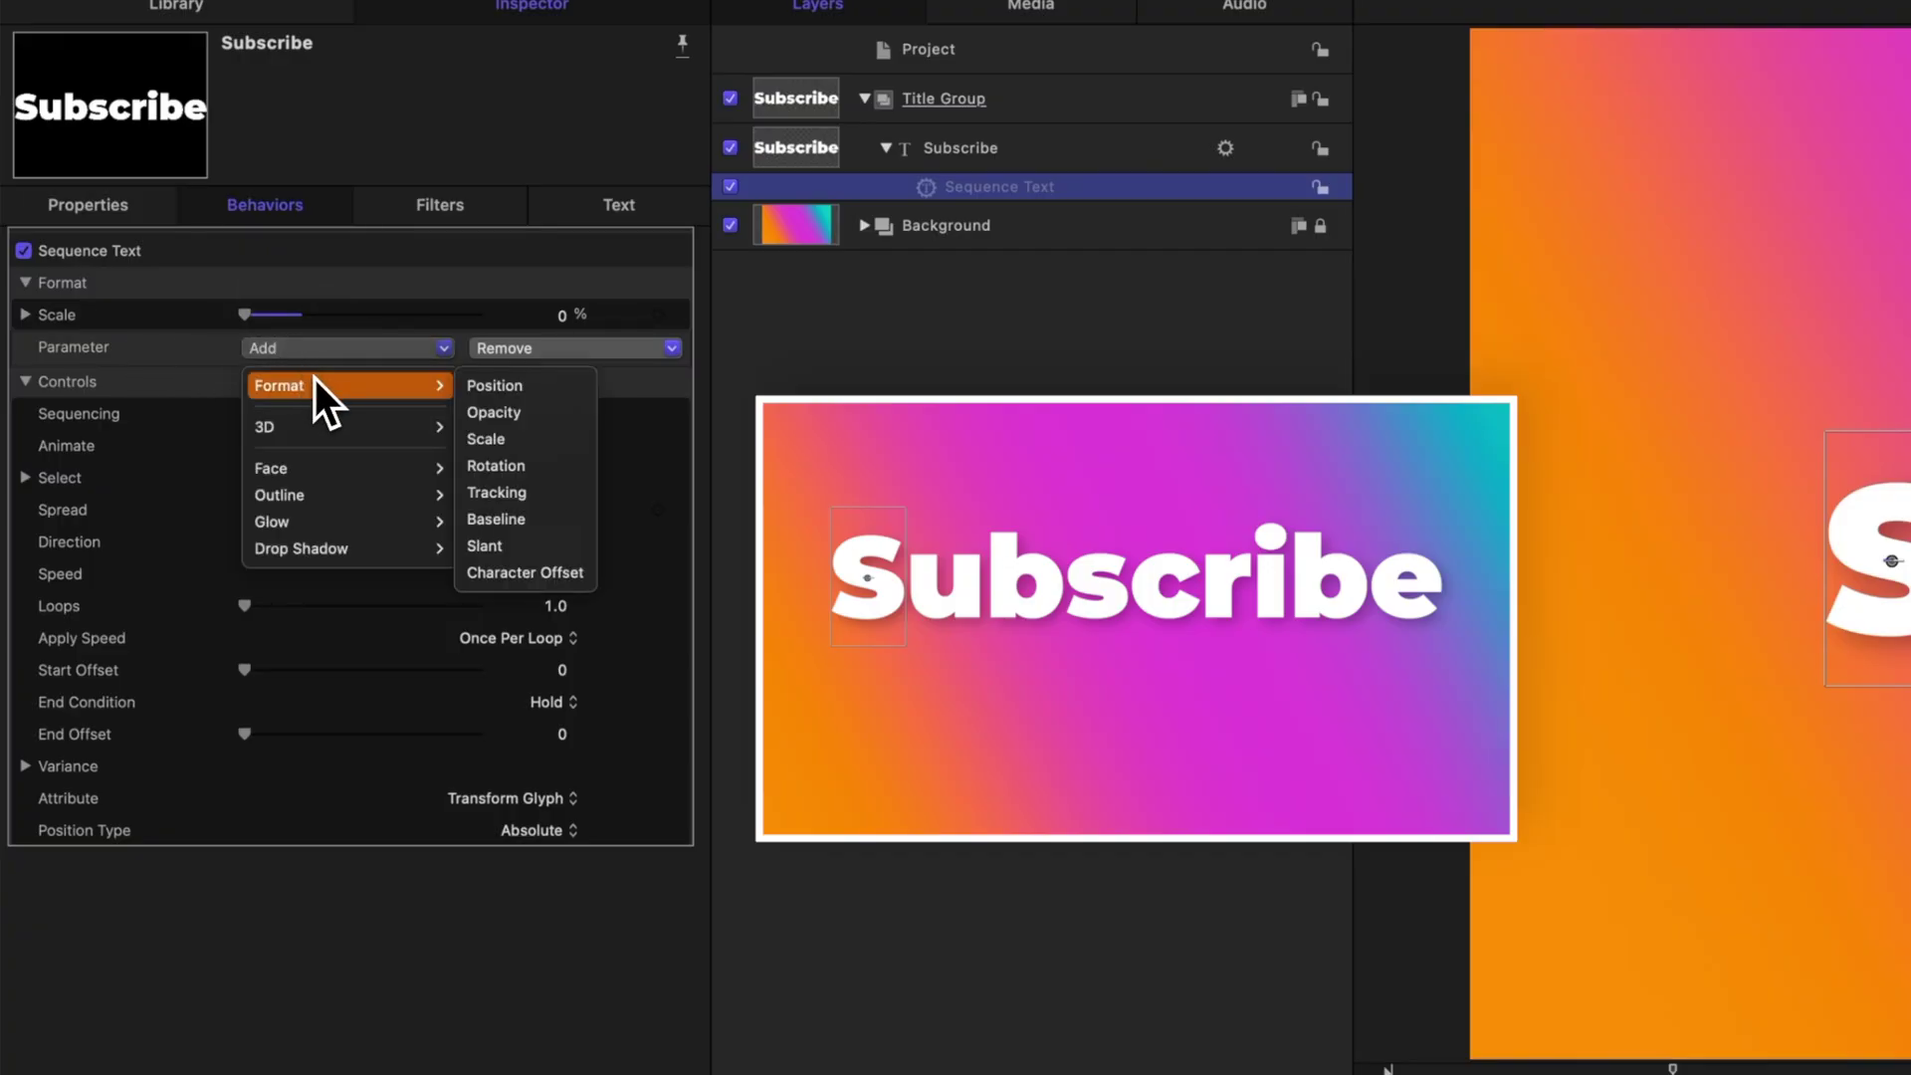
pyautogui.click(547, 464)
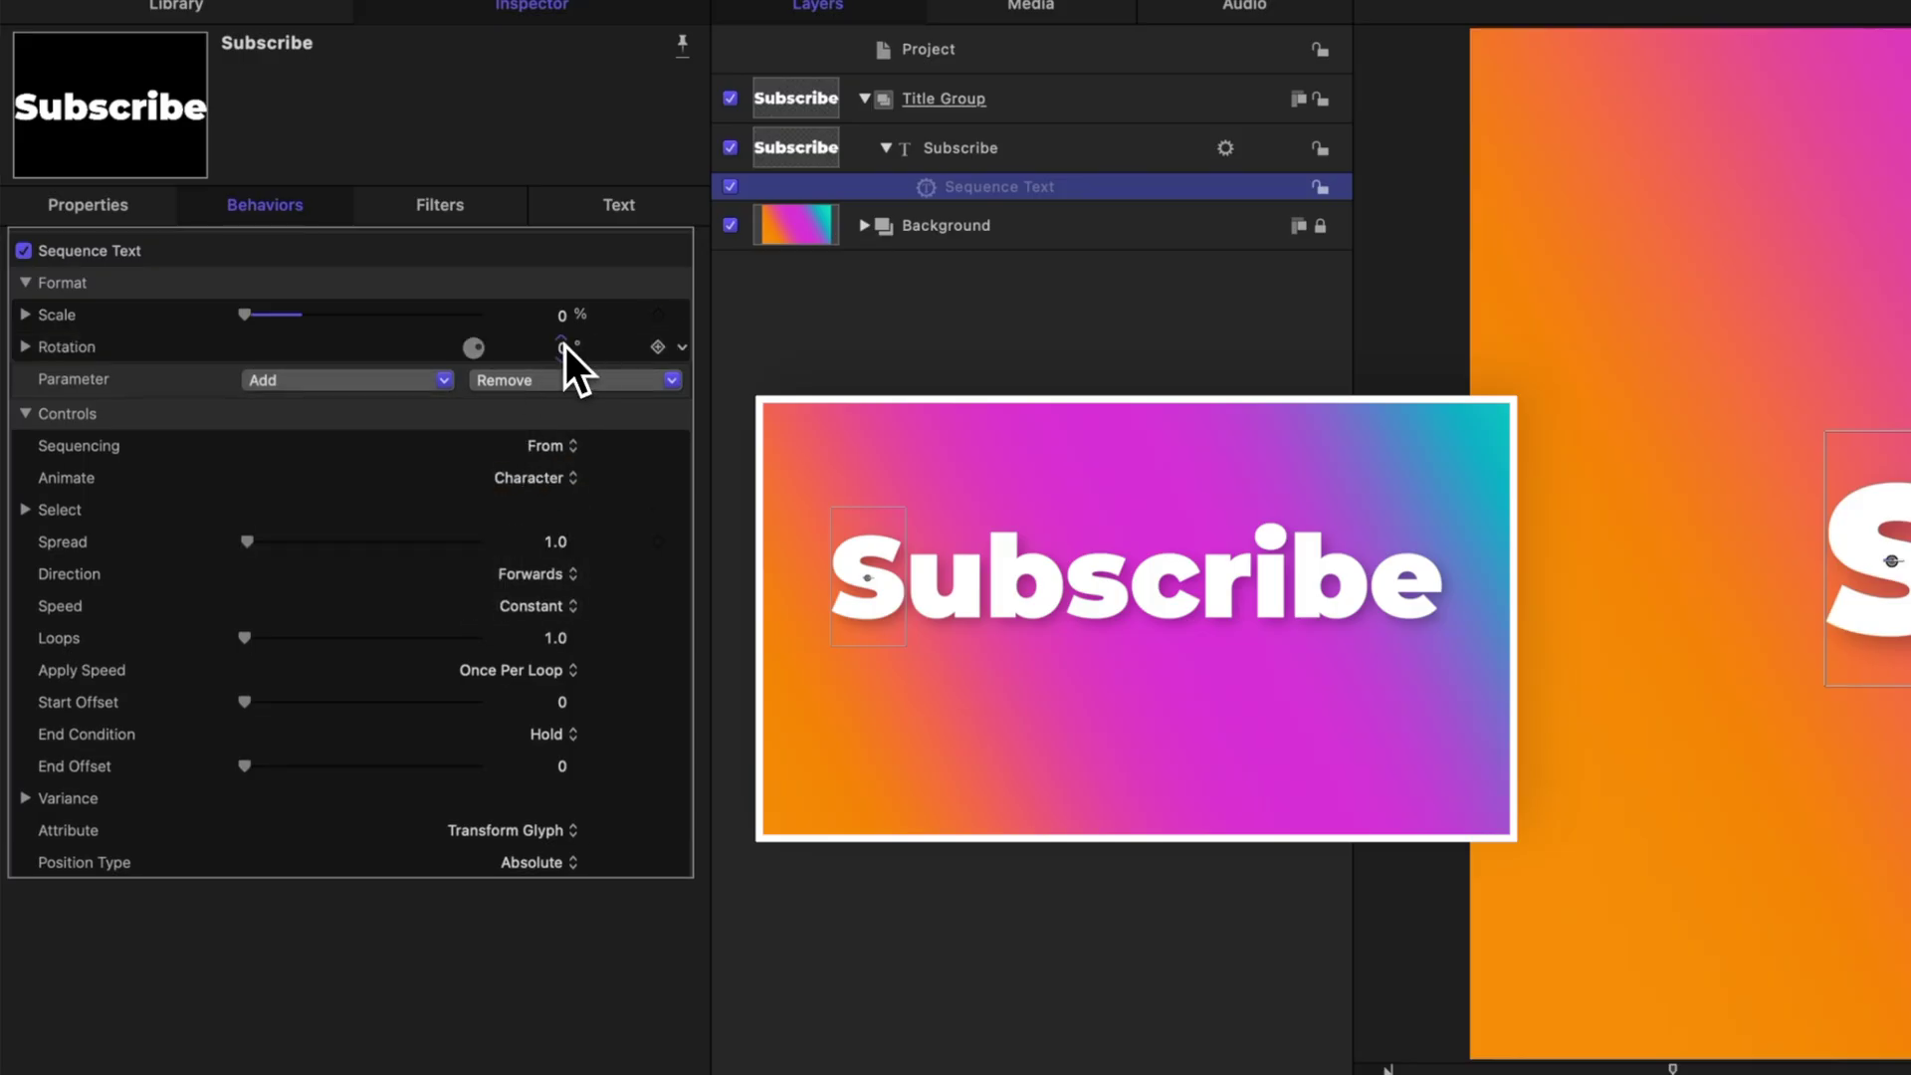
pyautogui.click(562, 347)
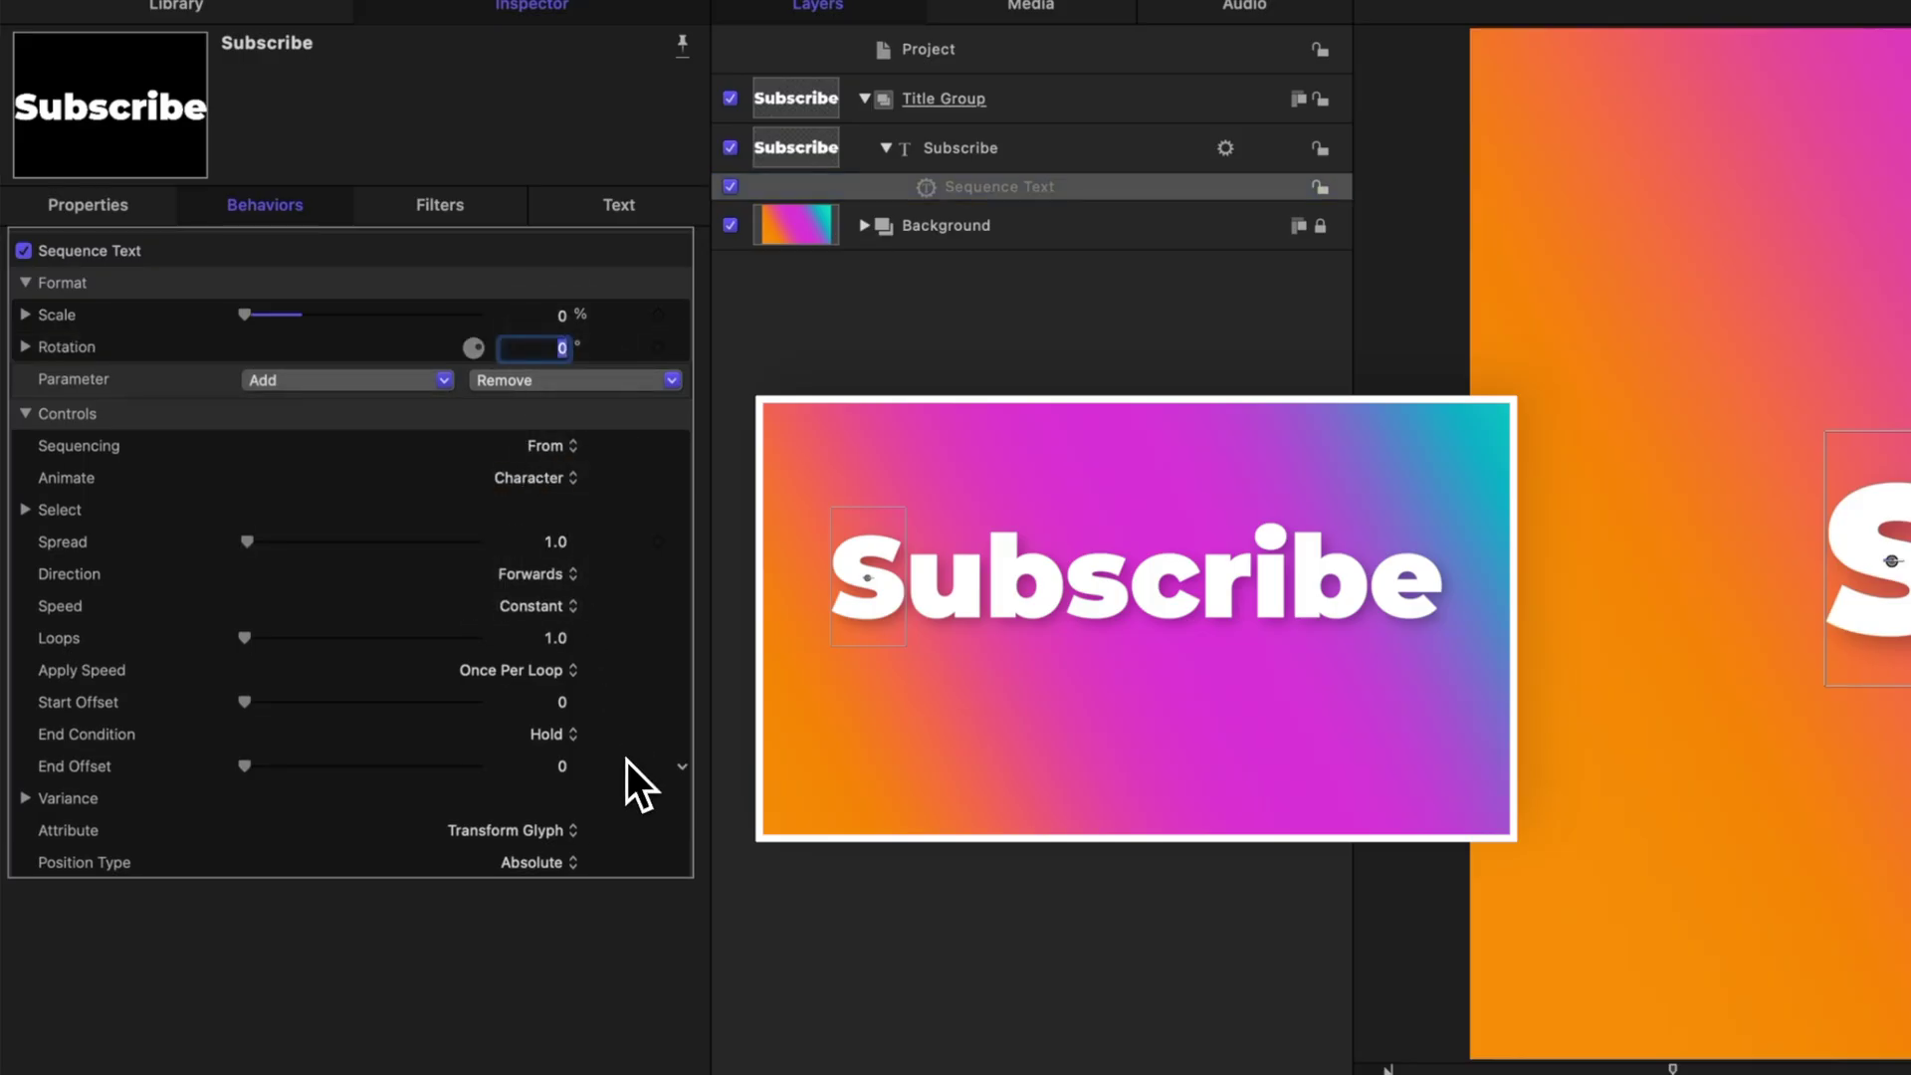
pyautogui.write('-90.0')
pyautogui.press('Return')
pyautogui.press('space')
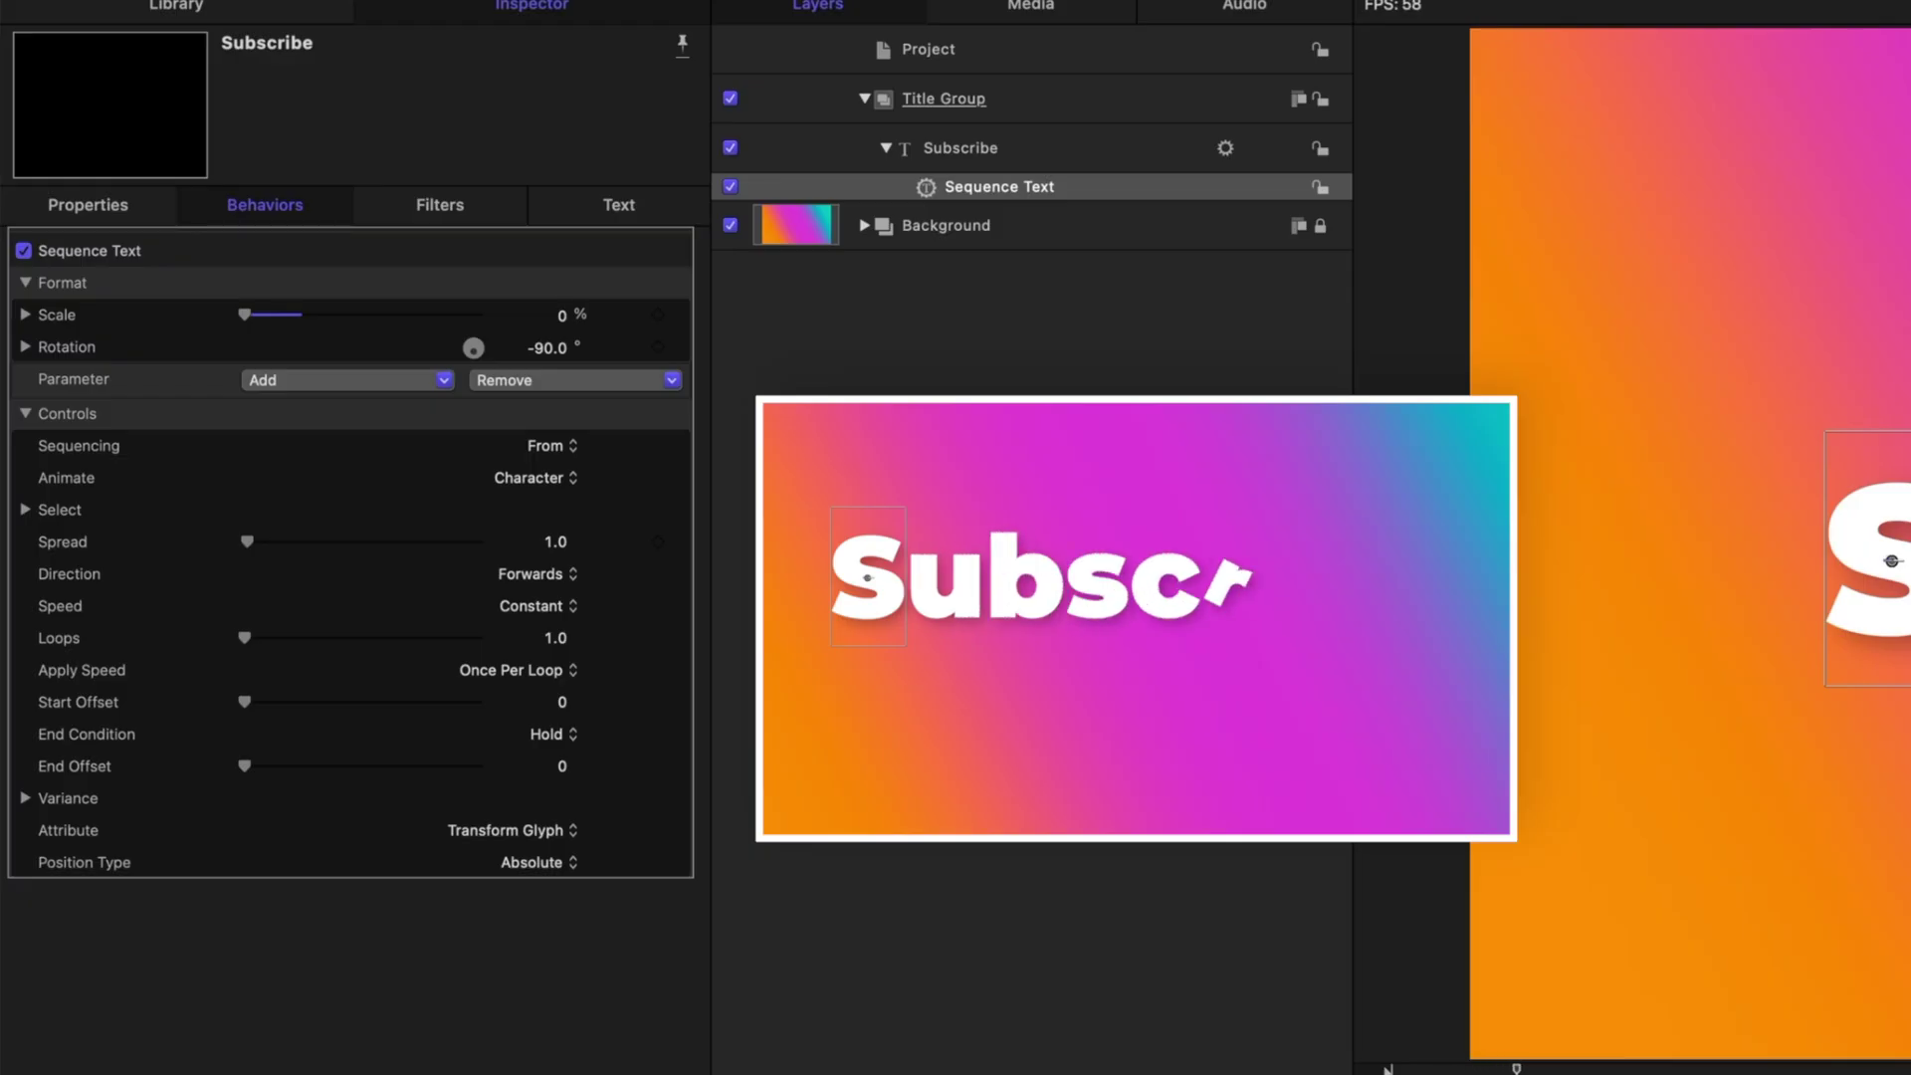
pyautogui.press('space')
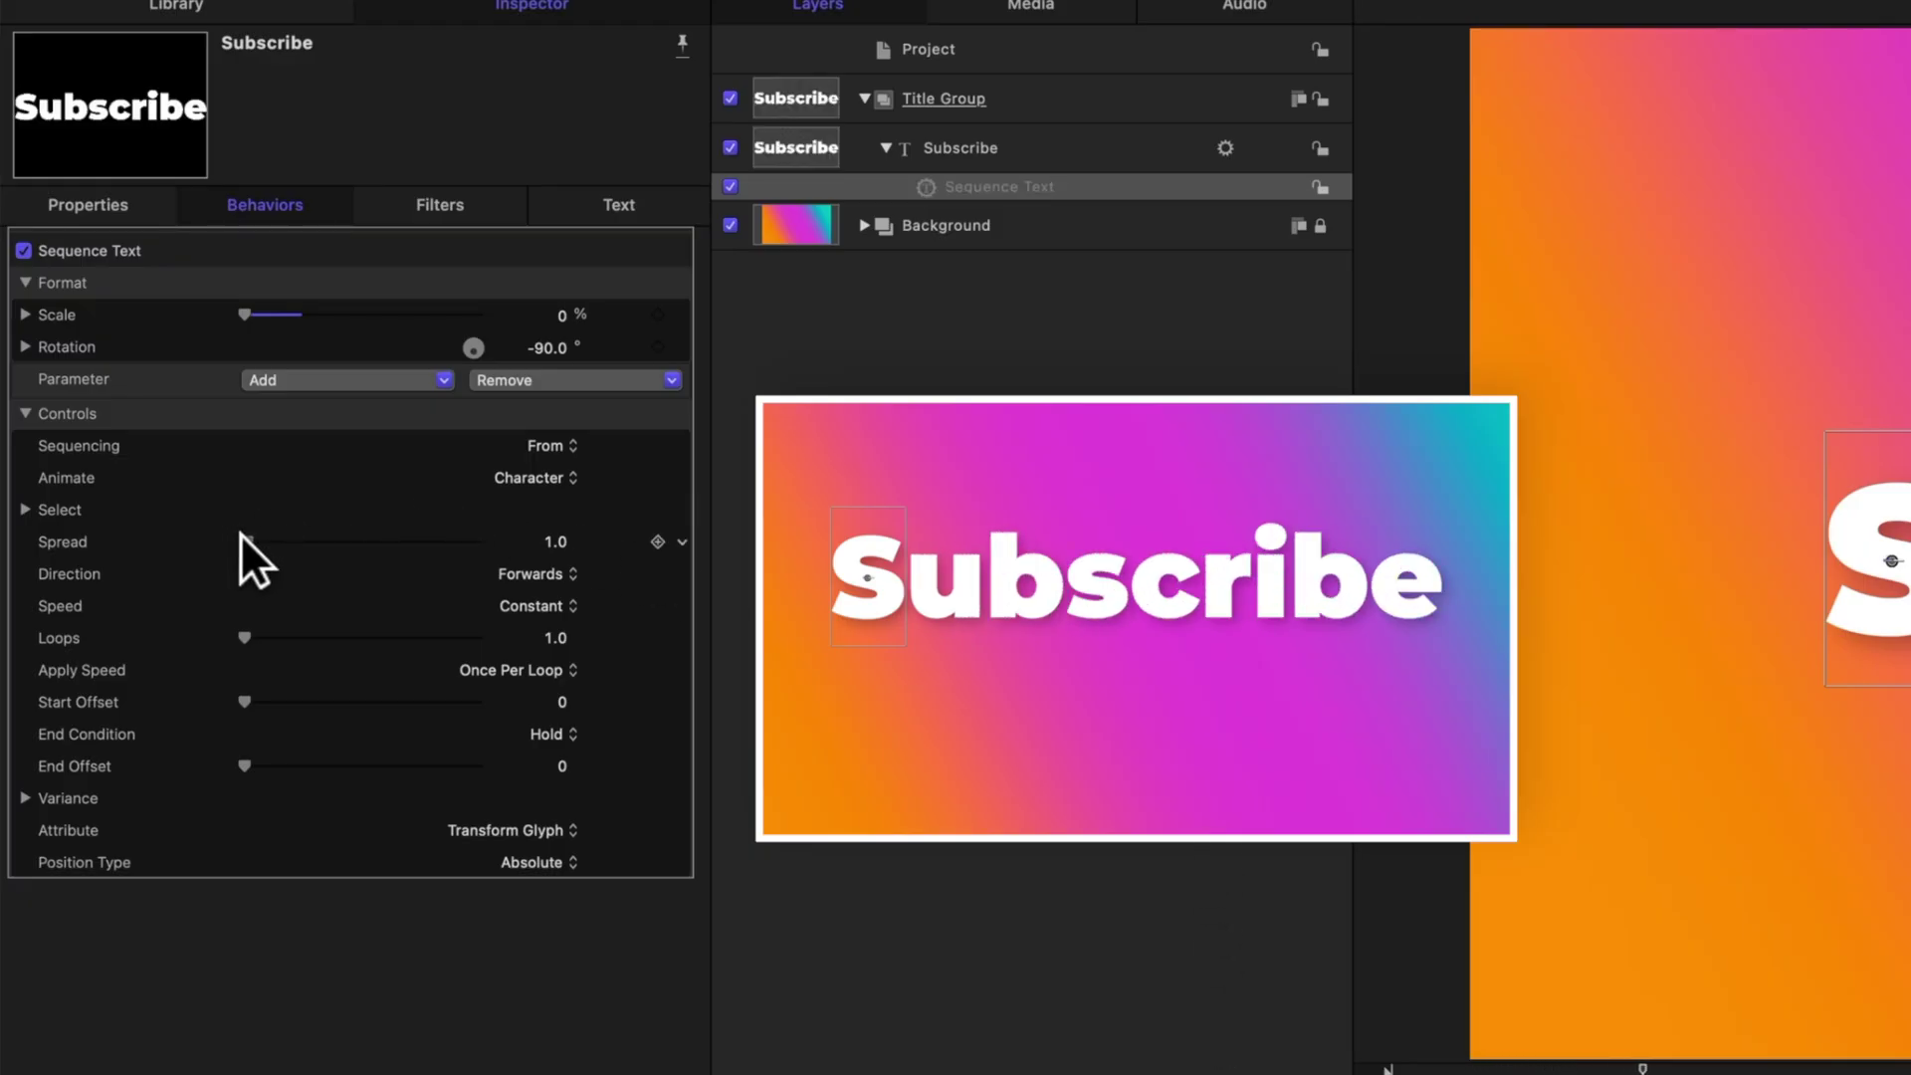
# - Set the sequence Spread to 5.0, Speed to Decelerate, and apply speed Per Object
pyautogui.moveTo(243, 536); pyautogui.dragTo(249, 533)
pyautogui.press('space')
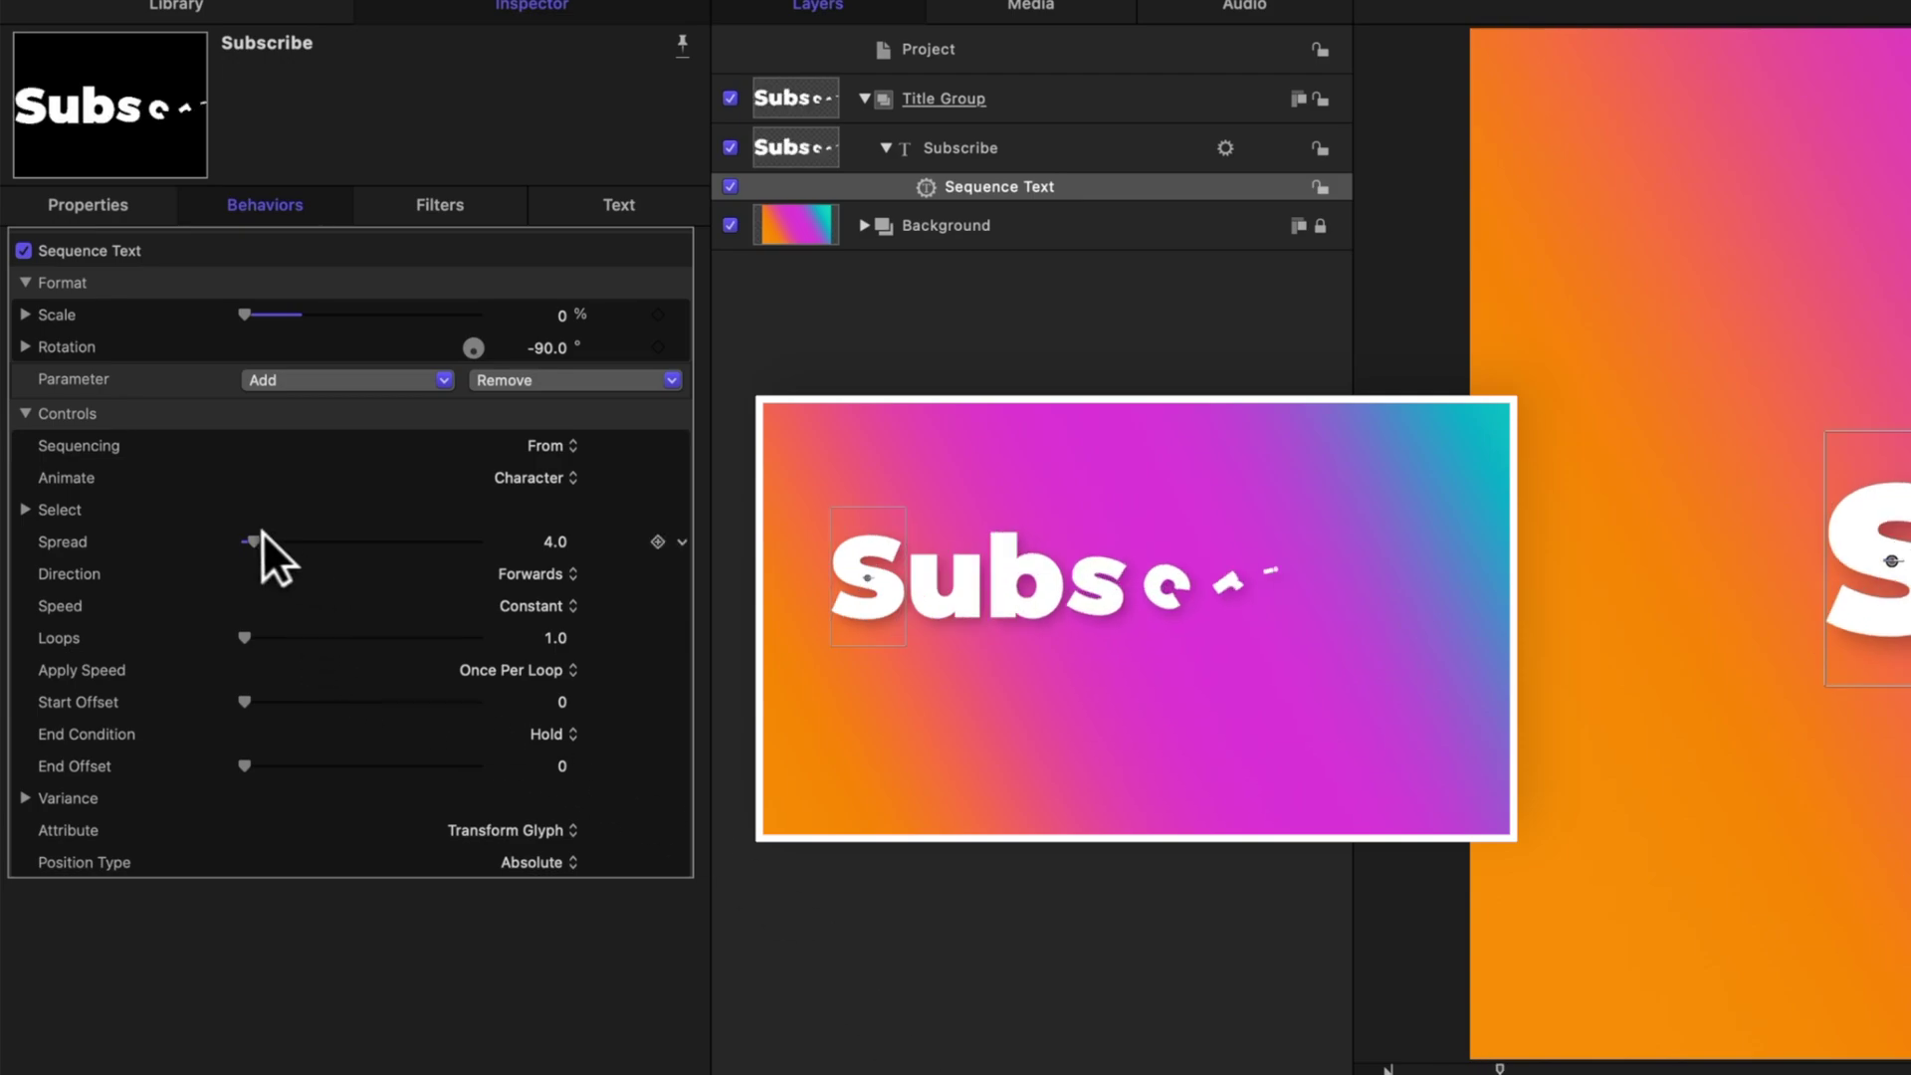
pyautogui.moveTo(261, 538); pyautogui.dragTo(266, 537)
pyautogui.click(559, 600)
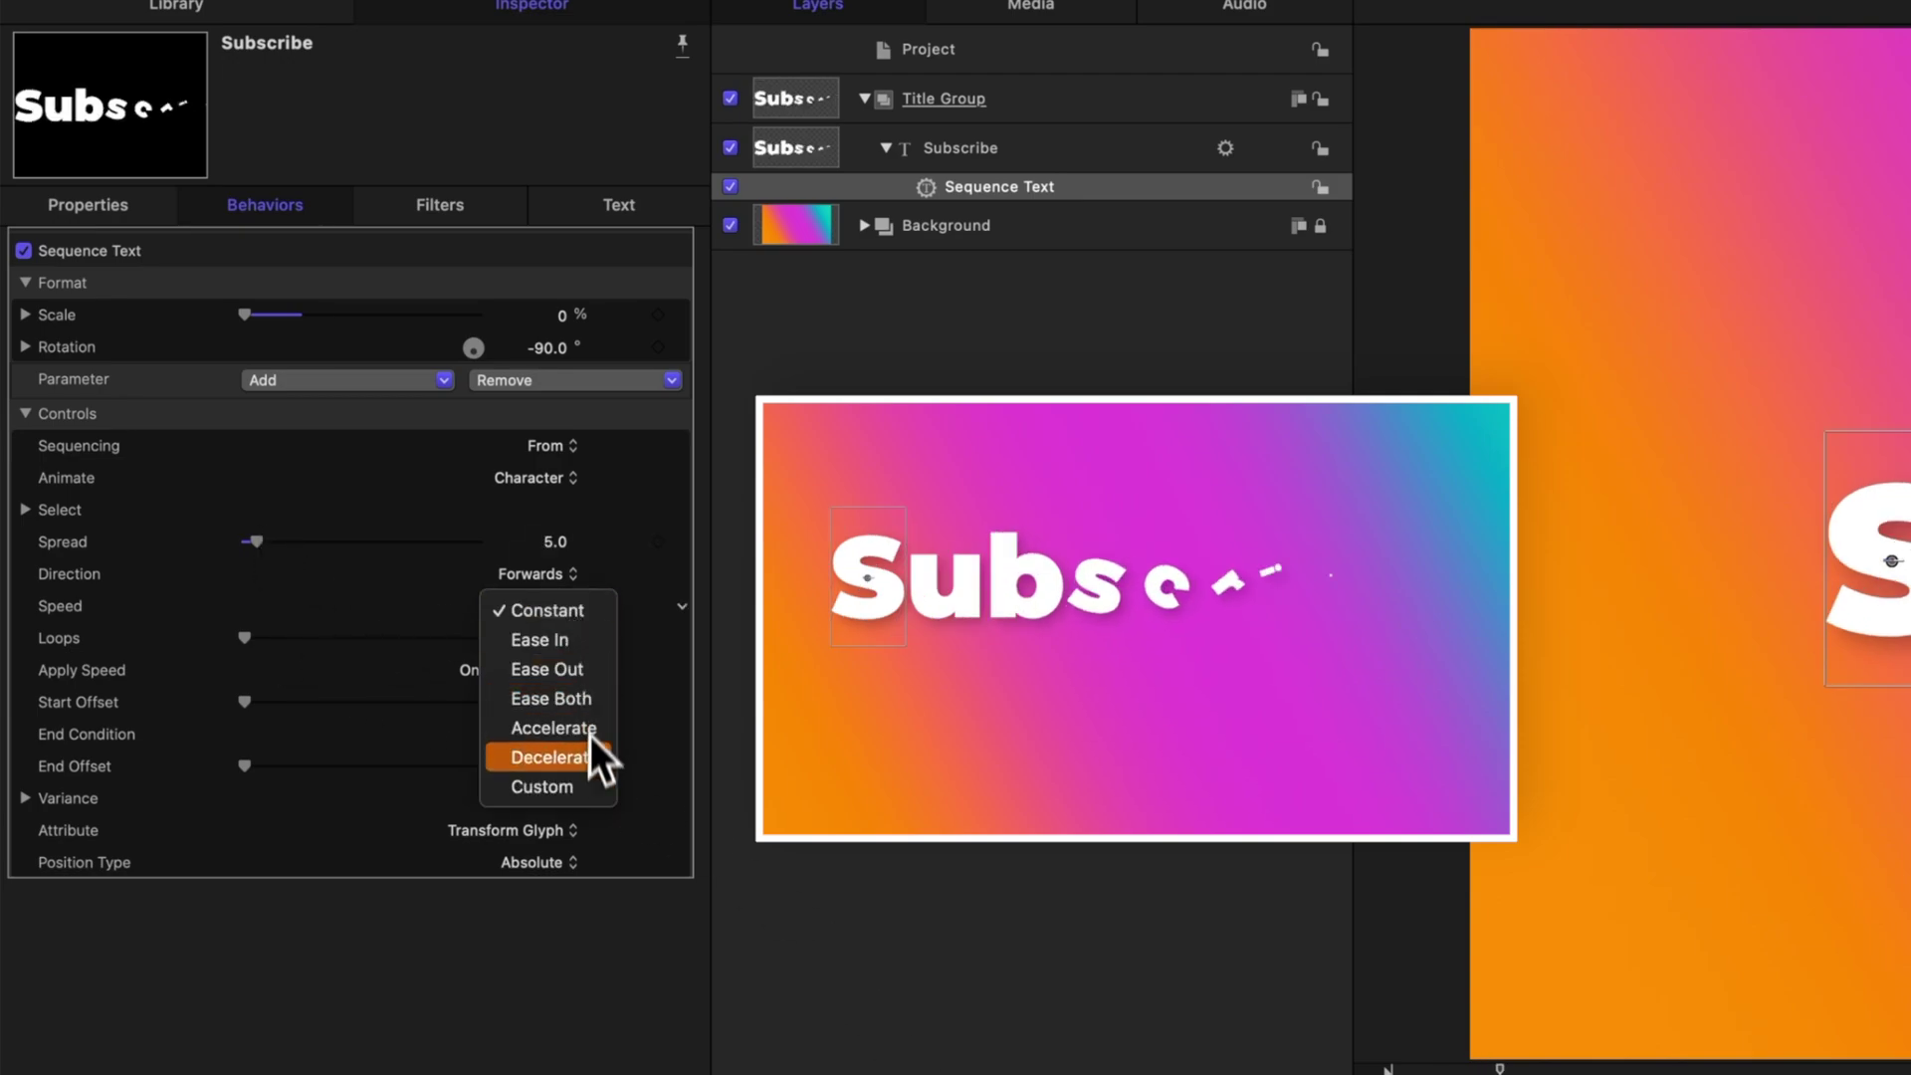
pyautogui.click(592, 760)
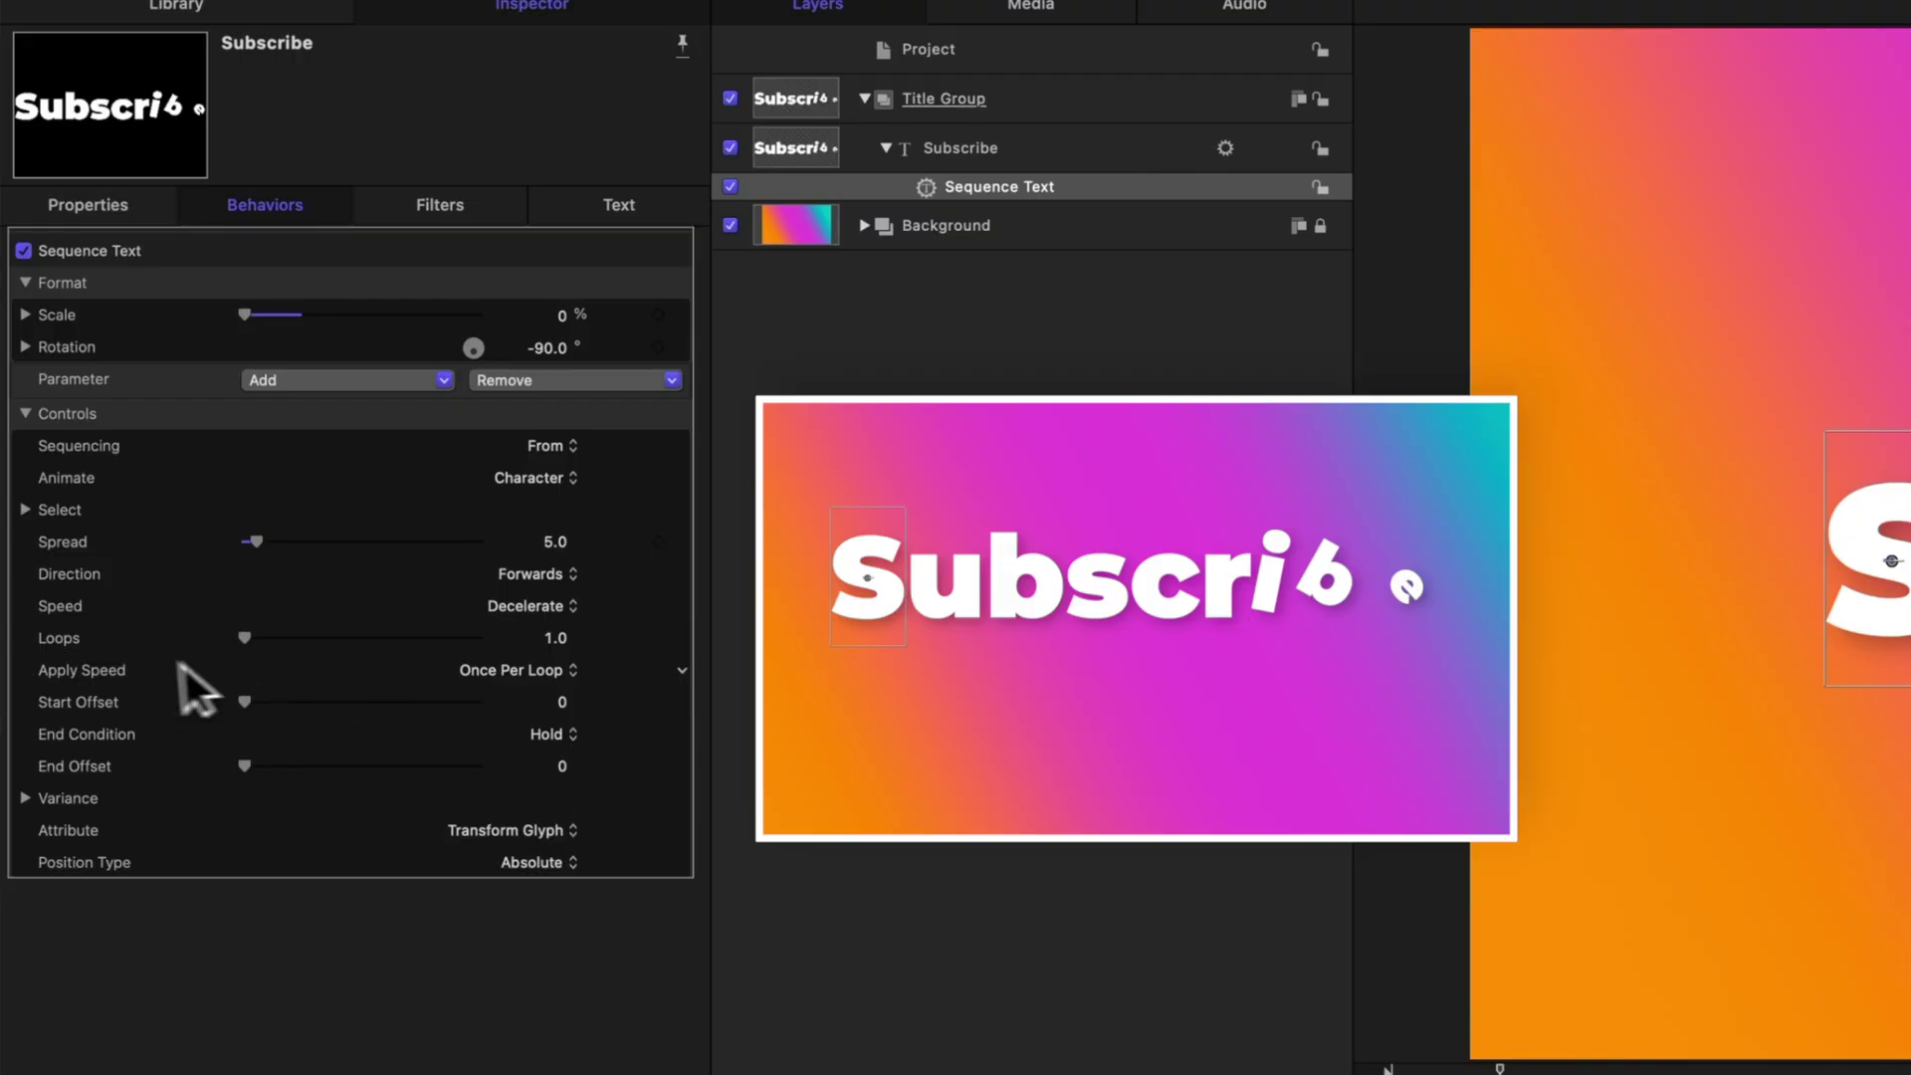
pyautogui.click(516, 672)
pyautogui.click(559, 734)
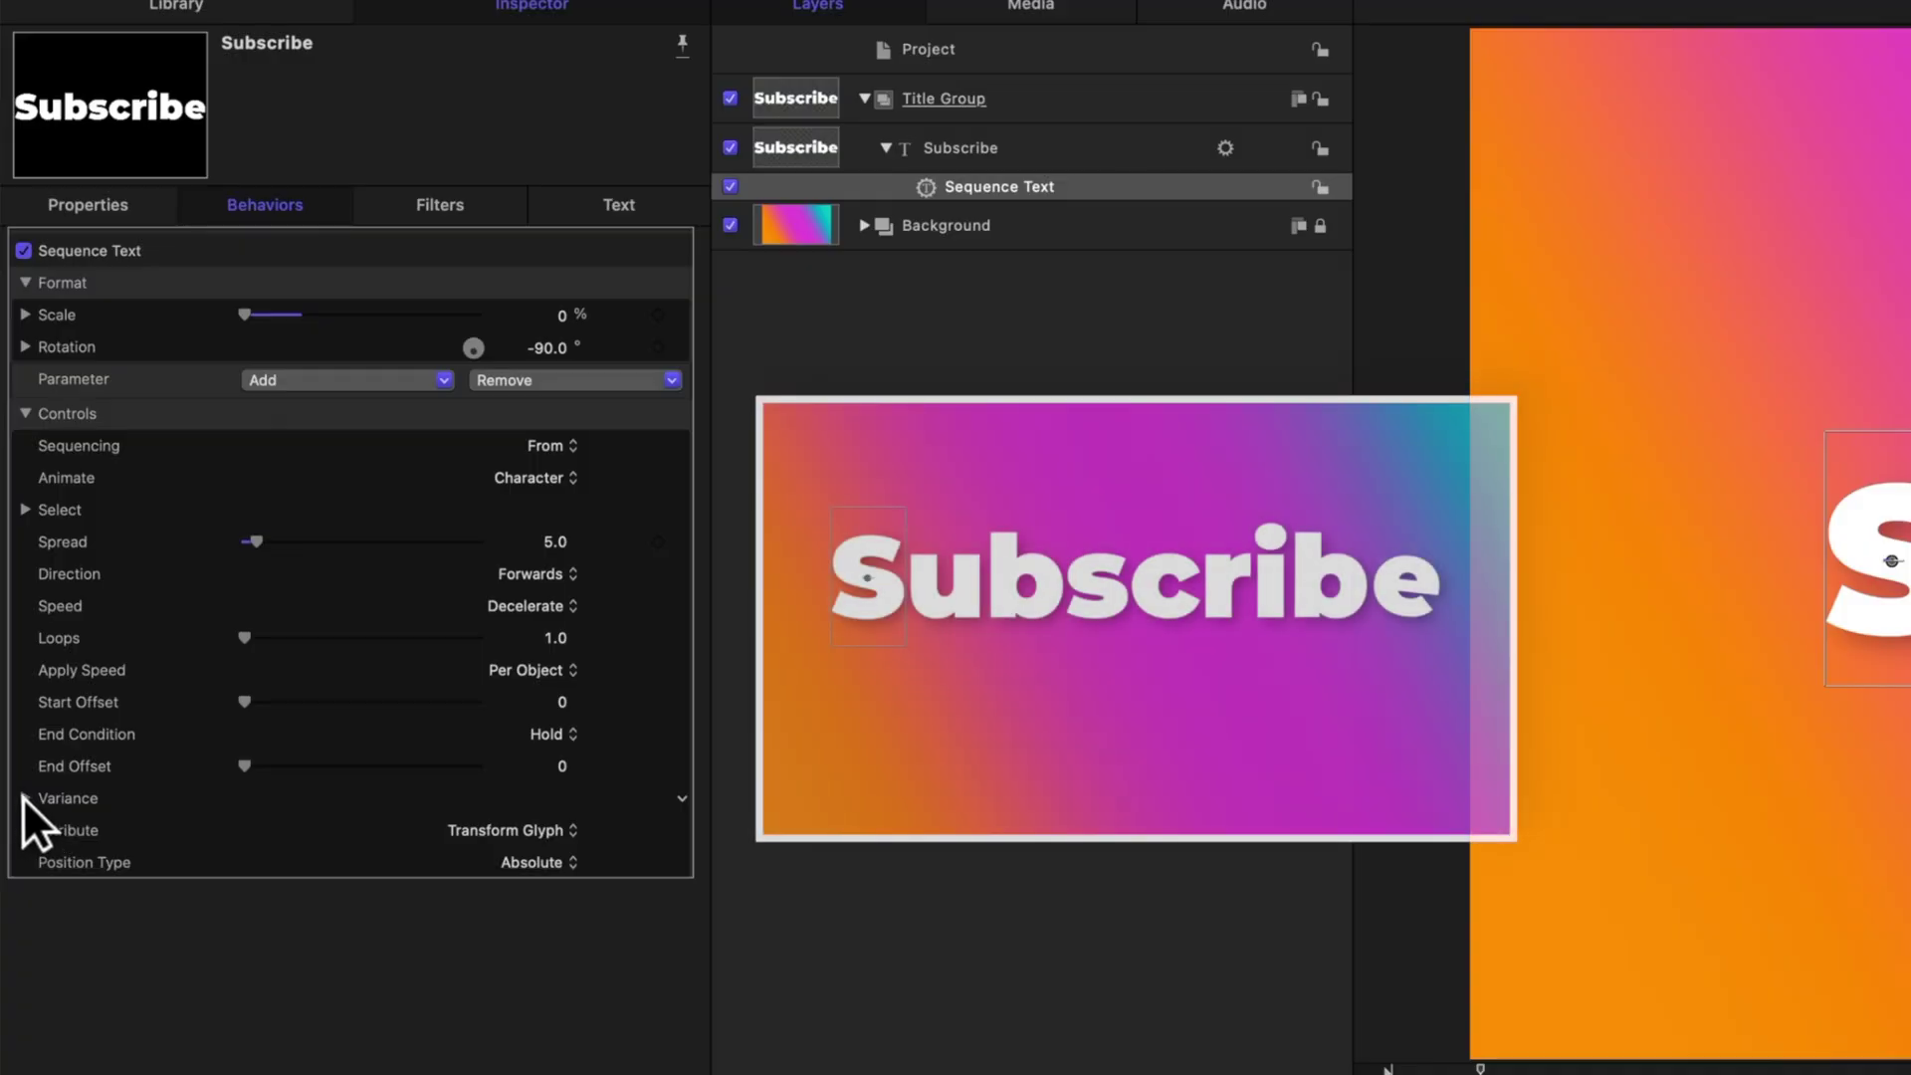
# - Expand Variance, raise it to 100%, and preview the uneven letter pop-in
pyautogui.click(19, 715)
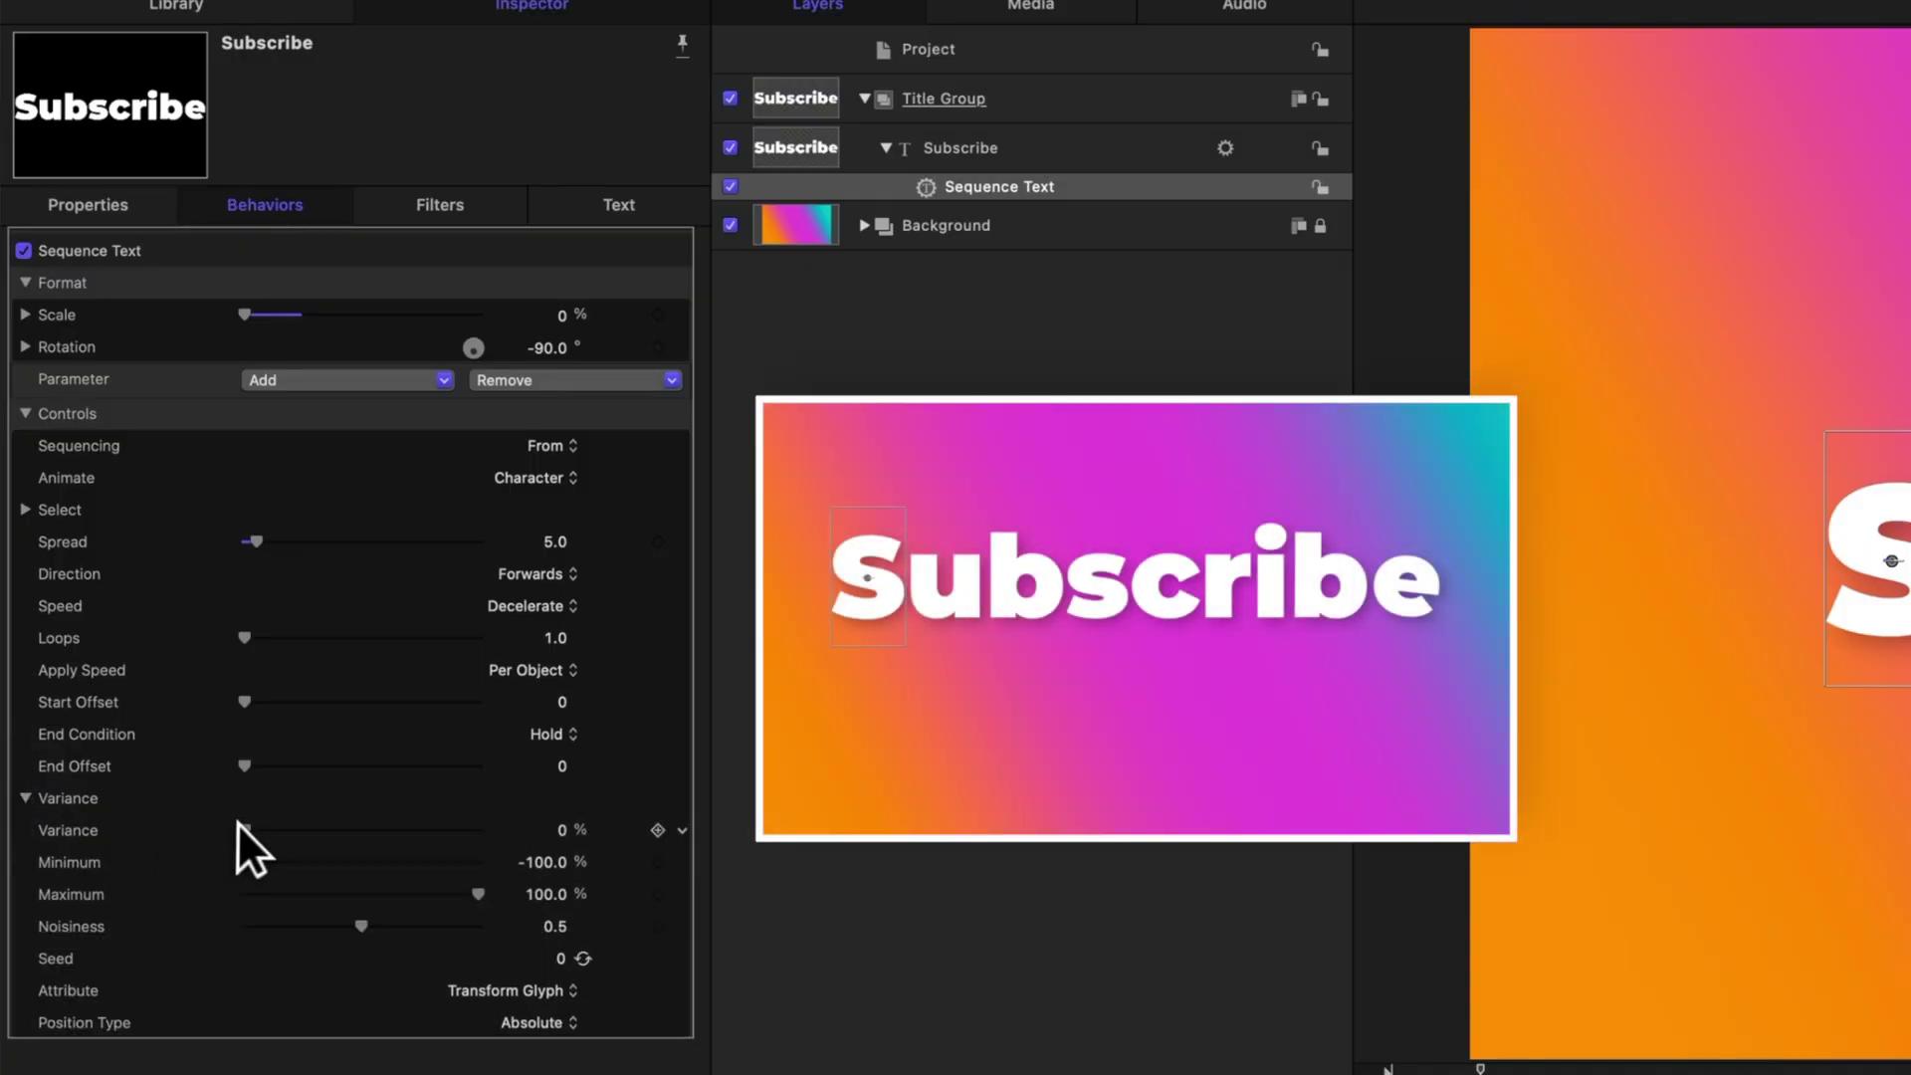
pyautogui.moveTo(239, 826); pyautogui.dragTo(532, 803)
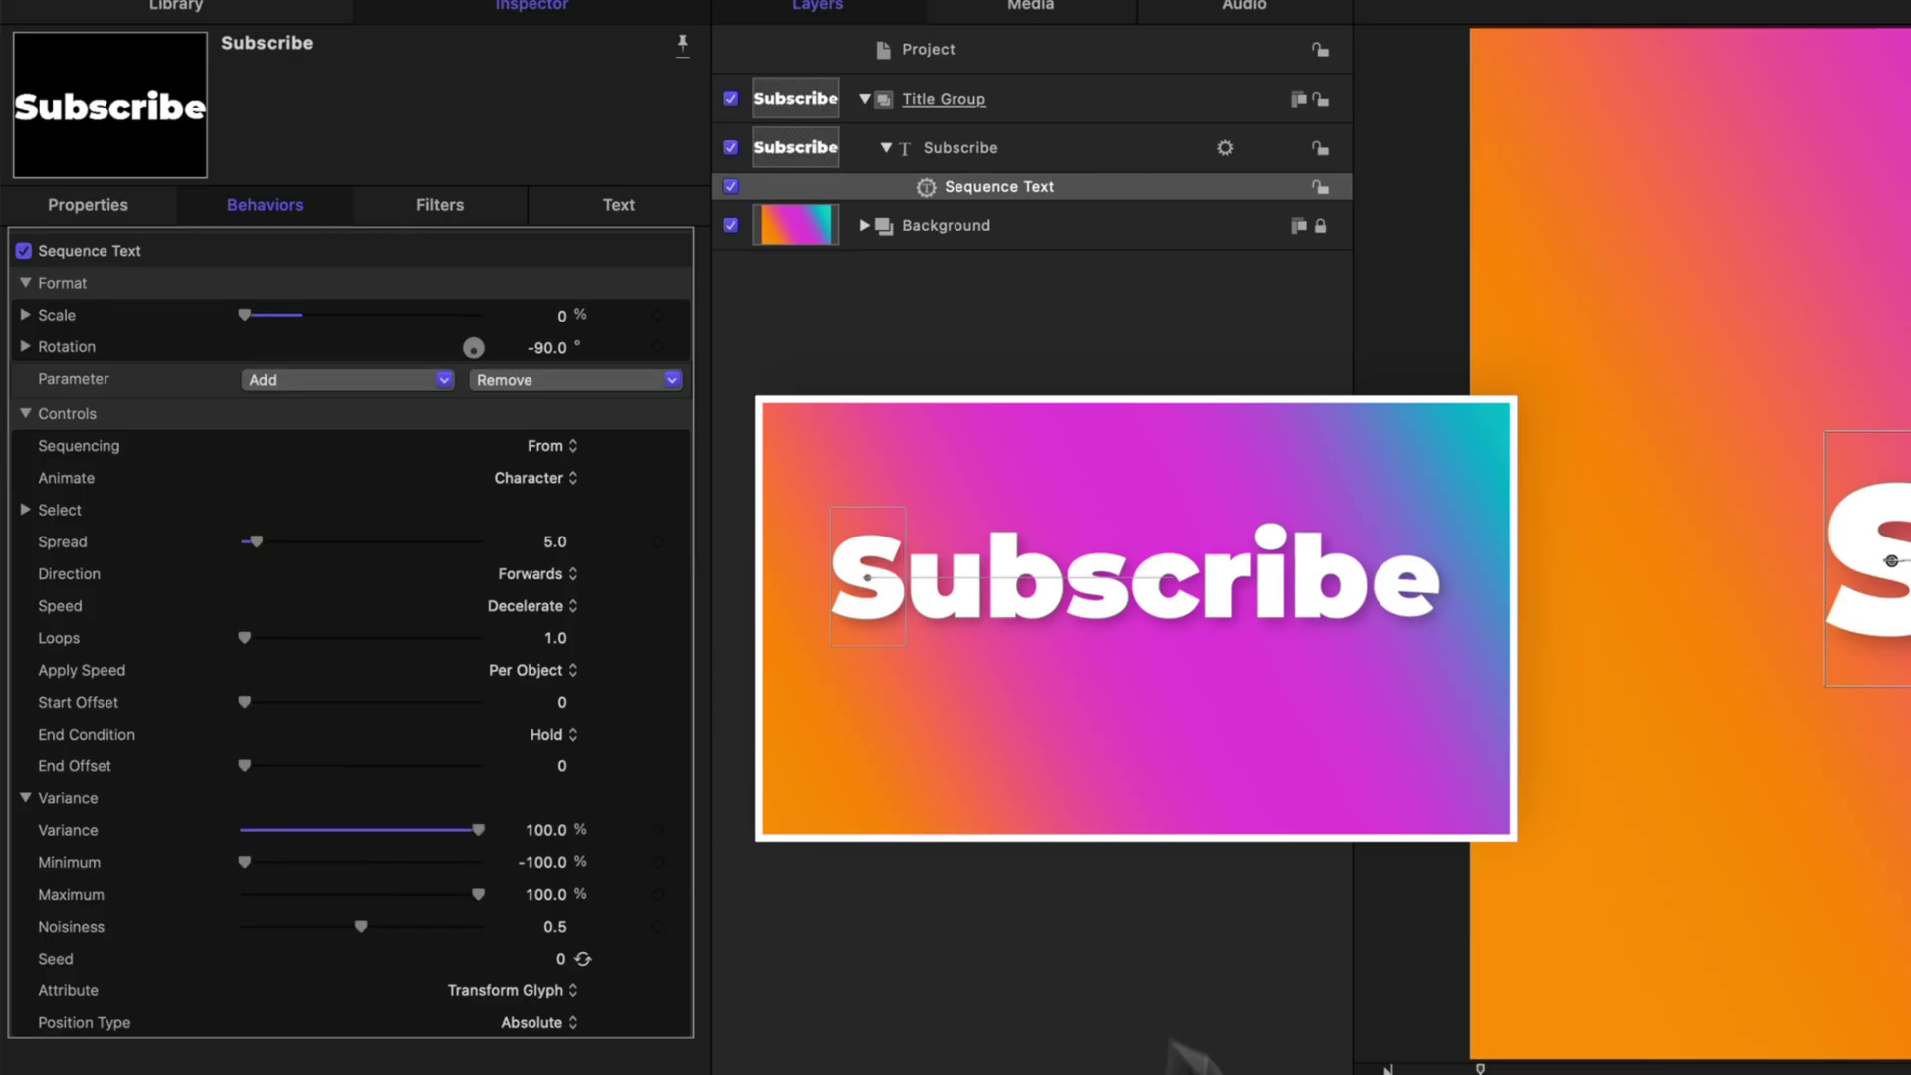
pyautogui.press('space')
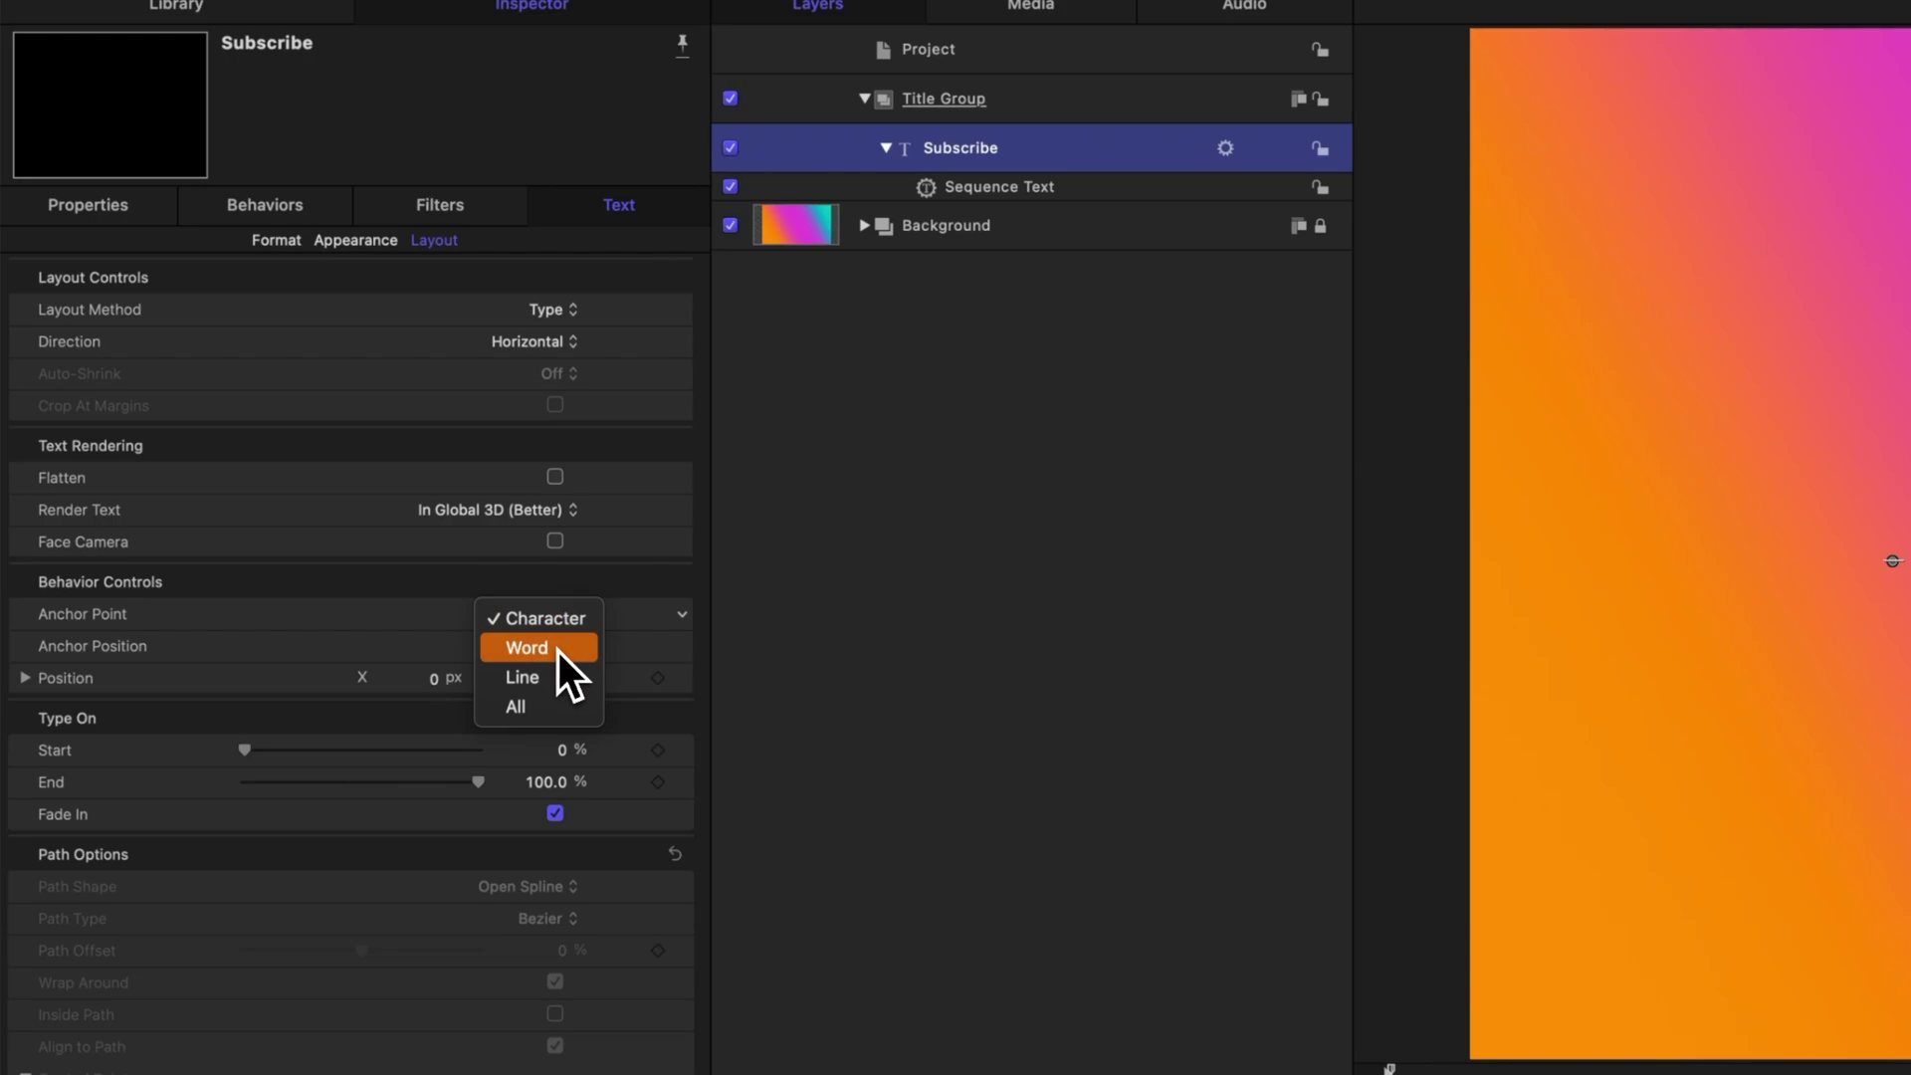
# - Set the text Anchor Point to Line, trying Left Center before settling on Right Center
pyautogui.click(555, 679)
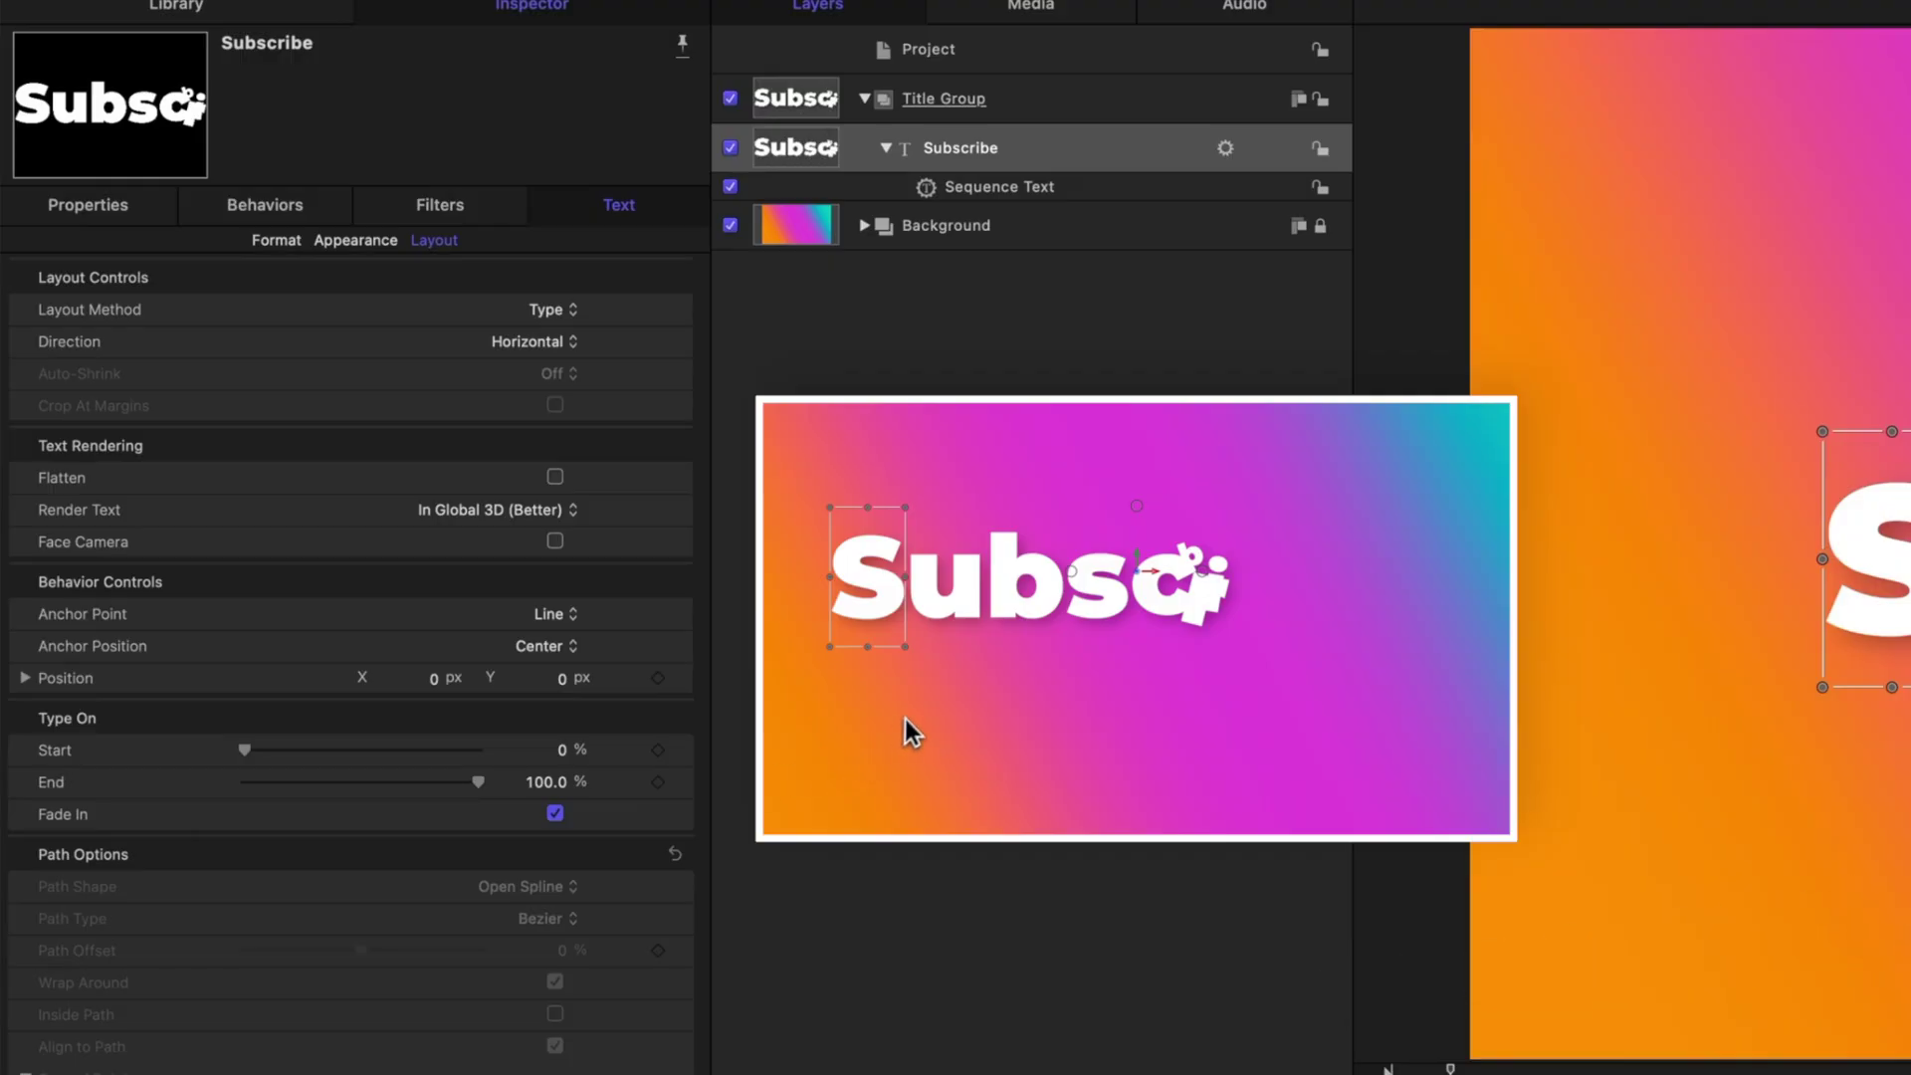
pyautogui.click(537, 645)
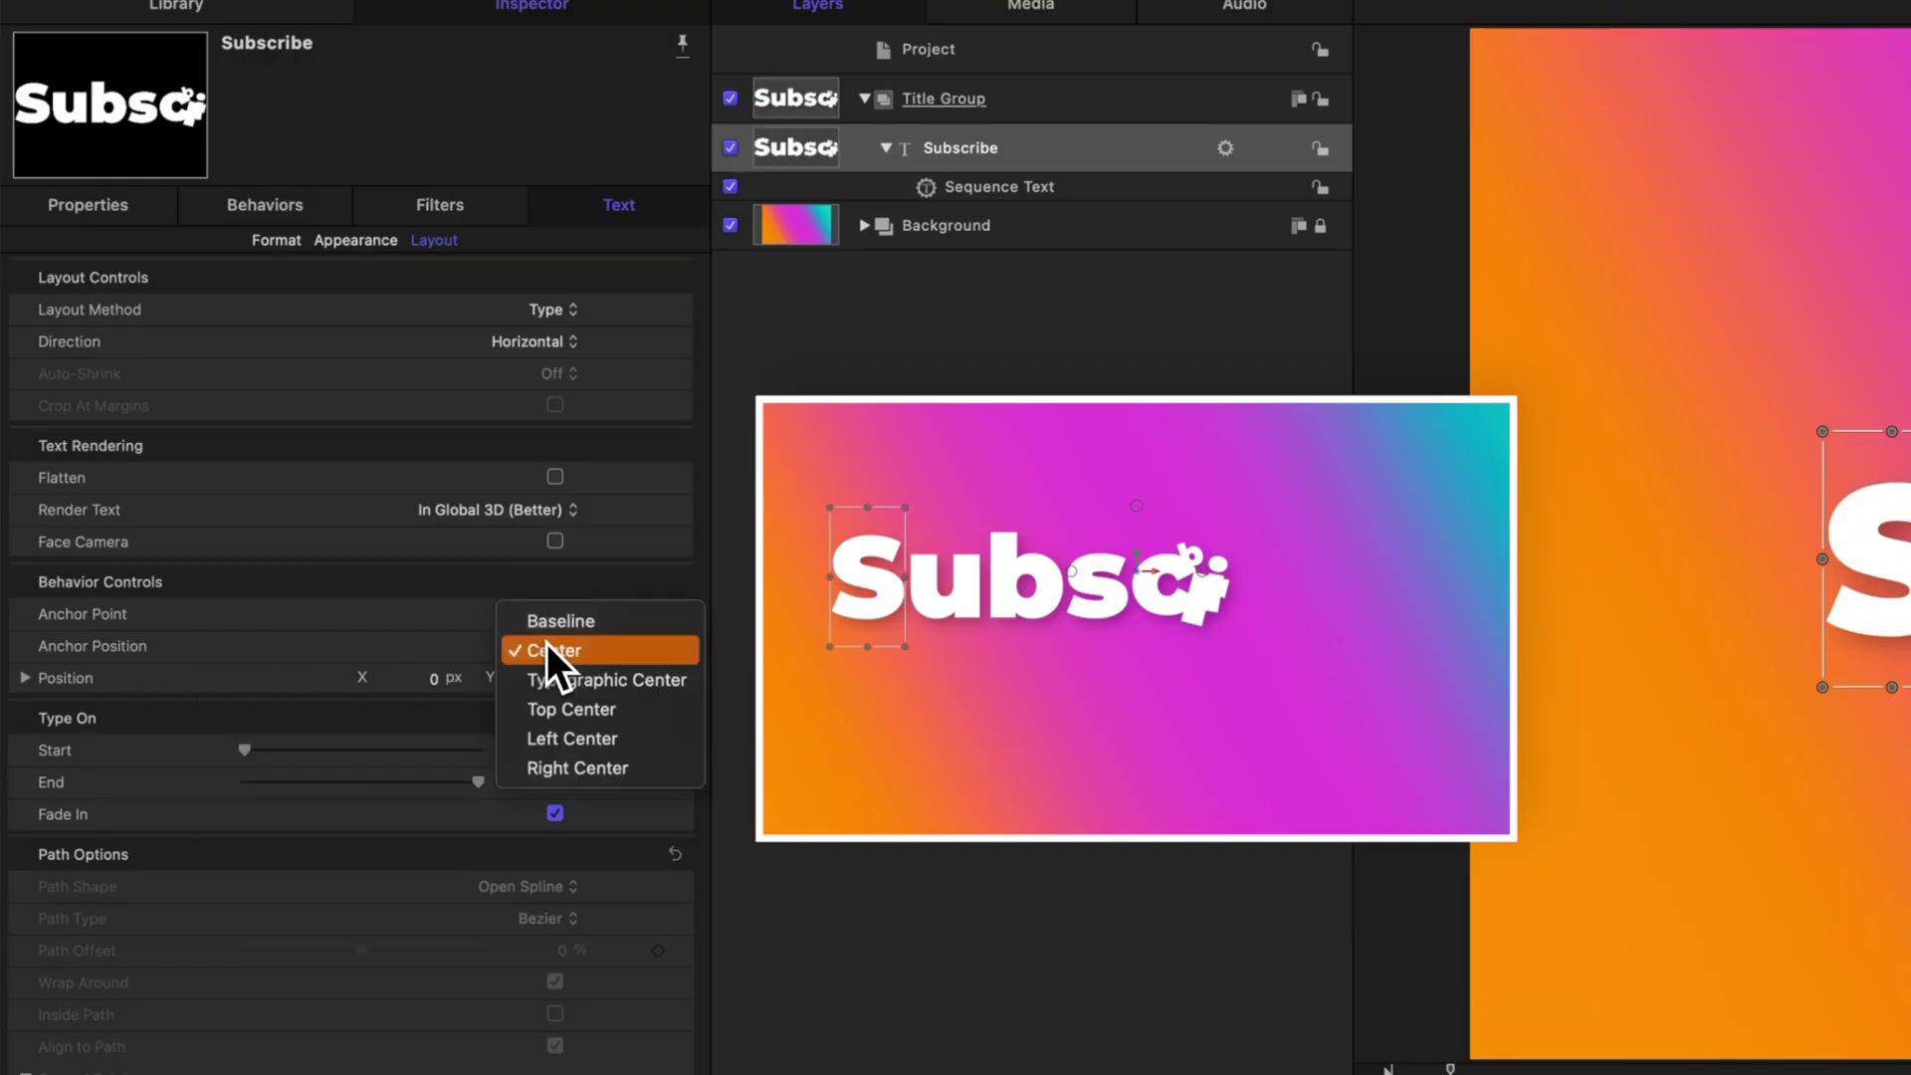
pyautogui.click(586, 734)
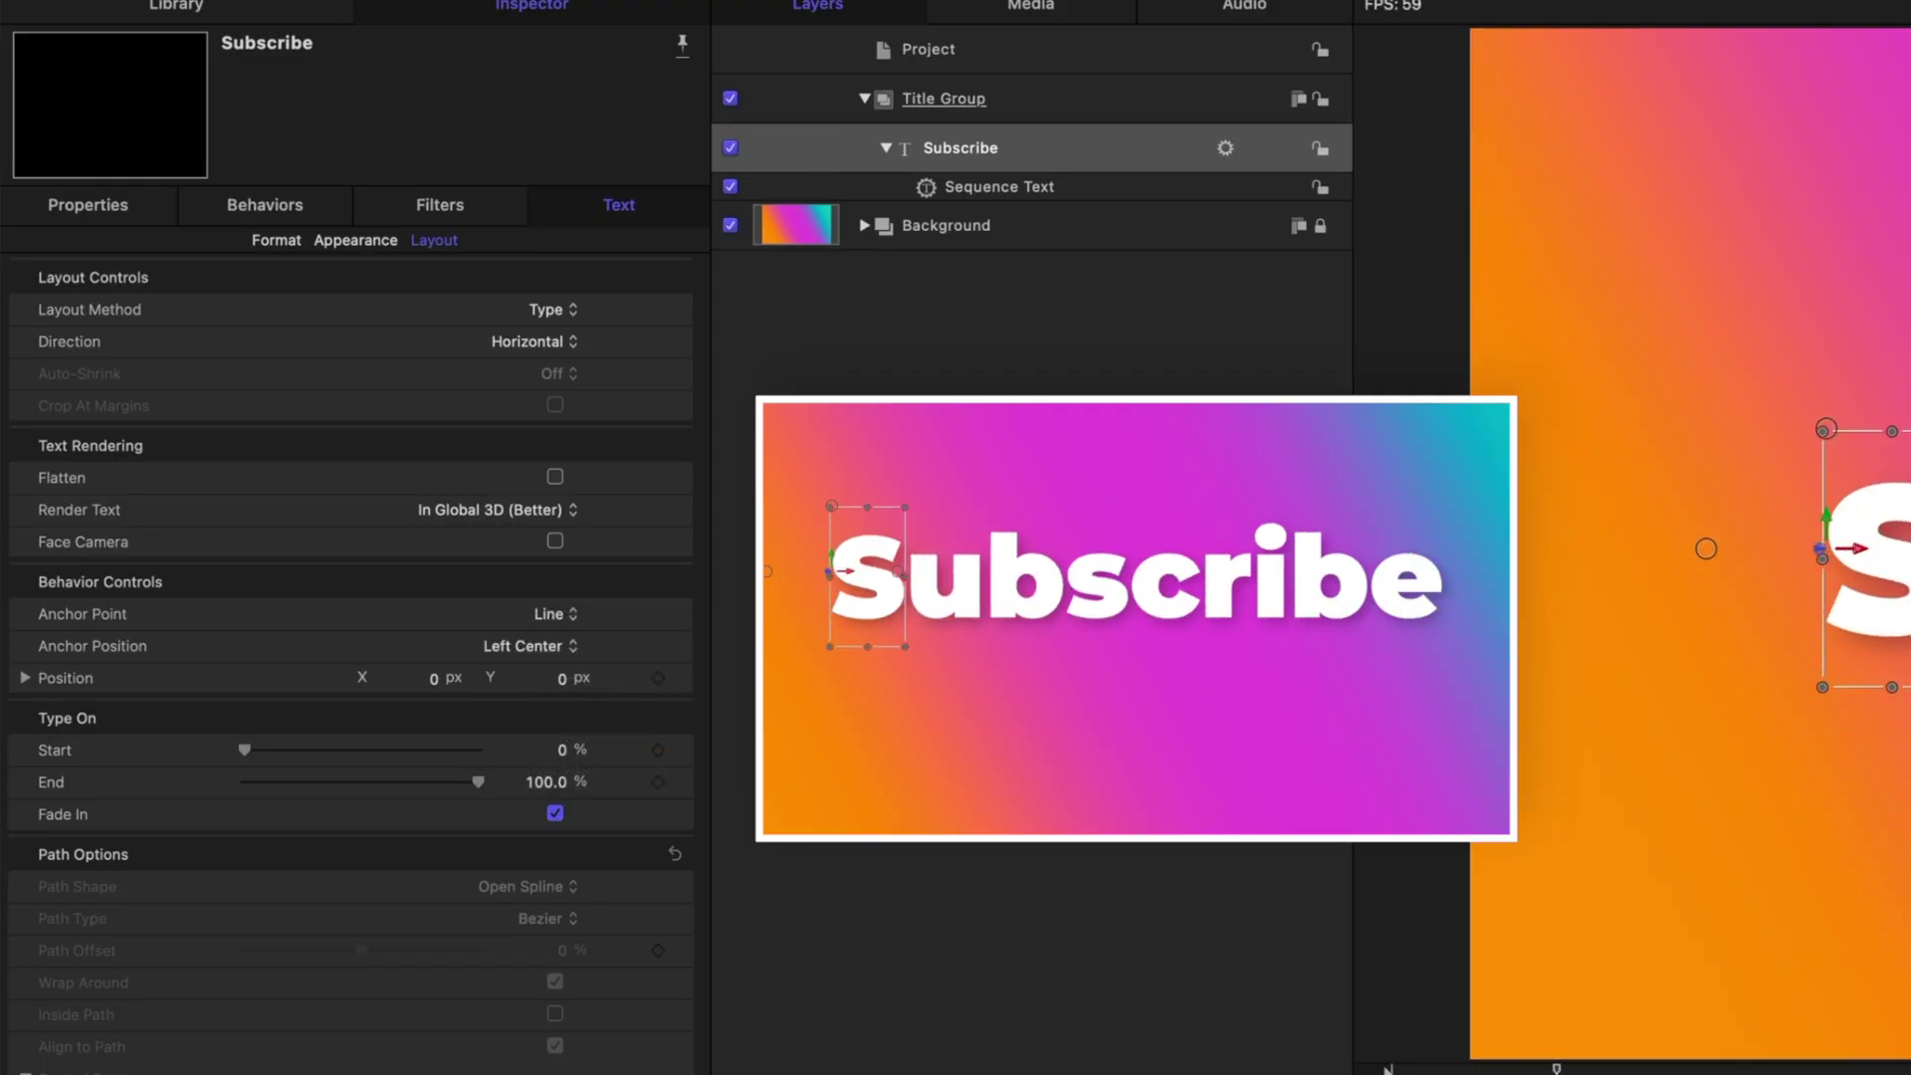
pyautogui.click(523, 645)
pyautogui.click(528, 681)
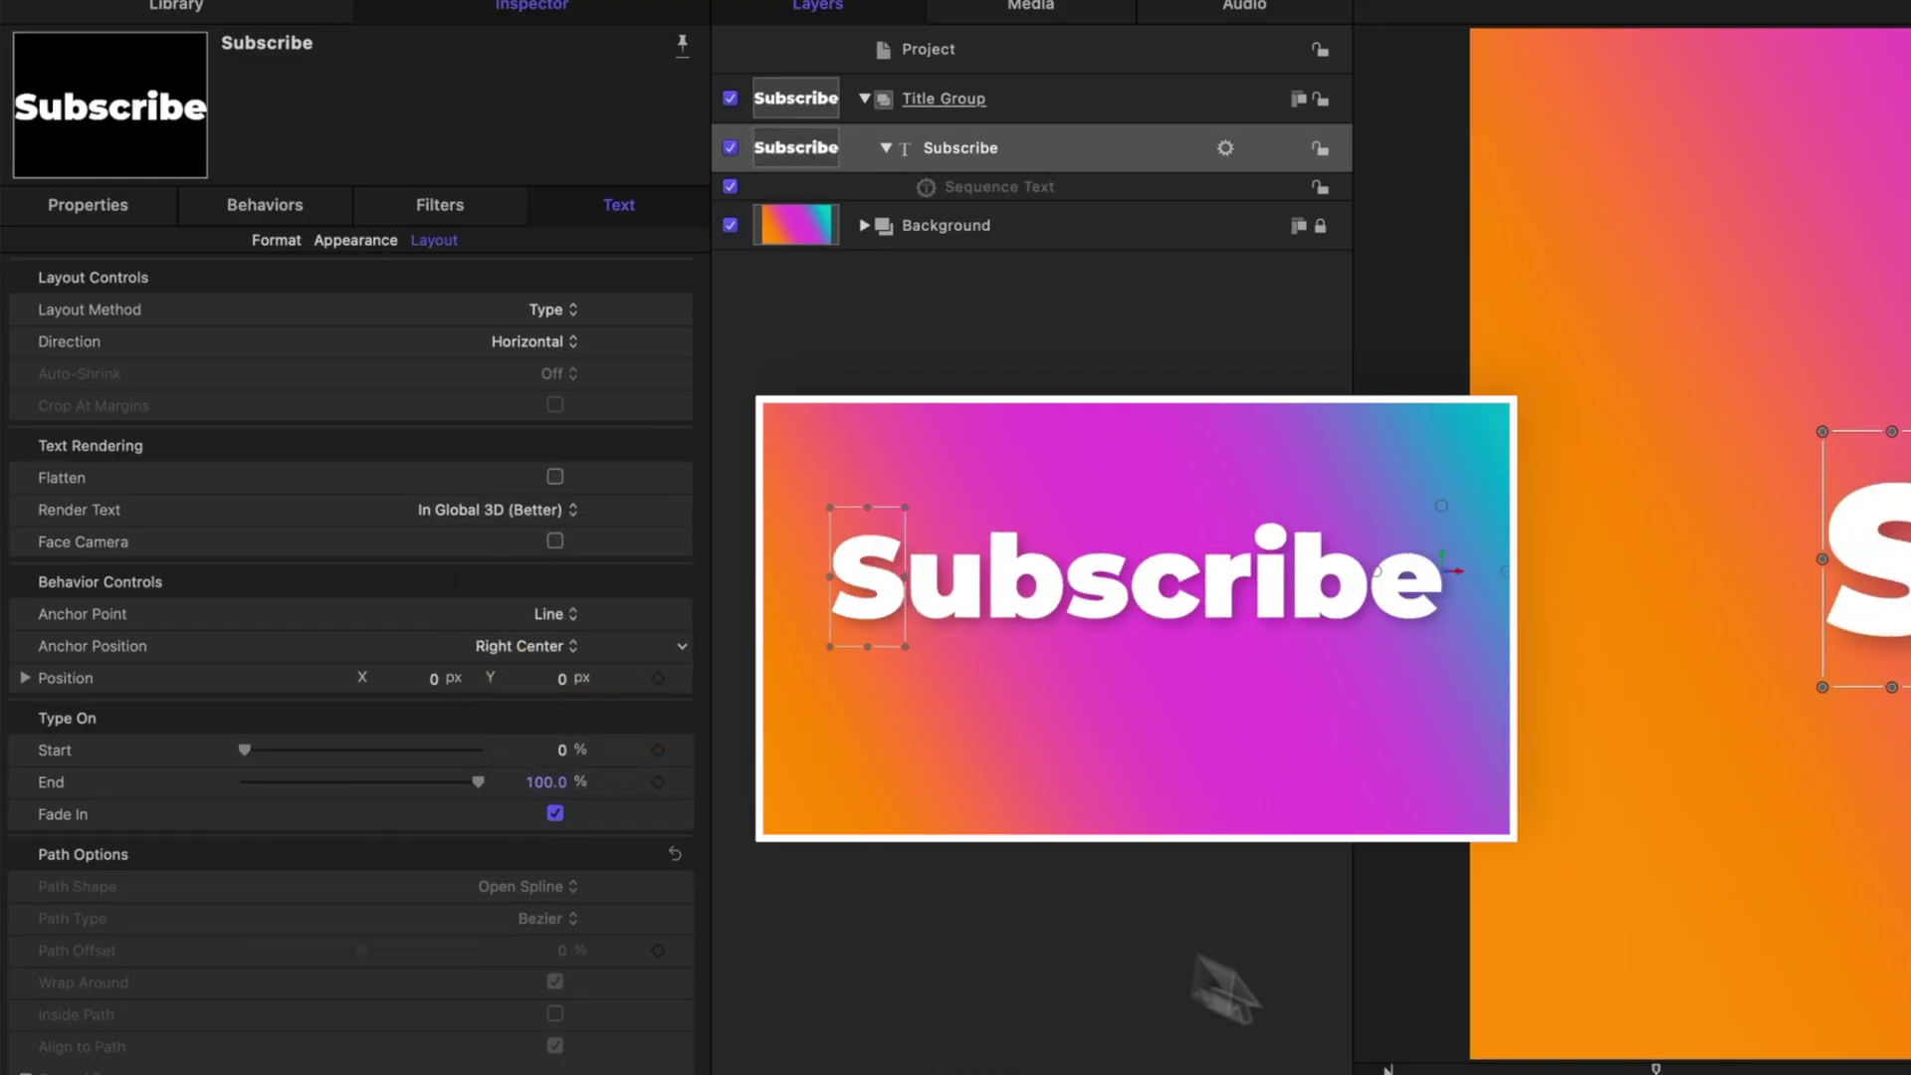